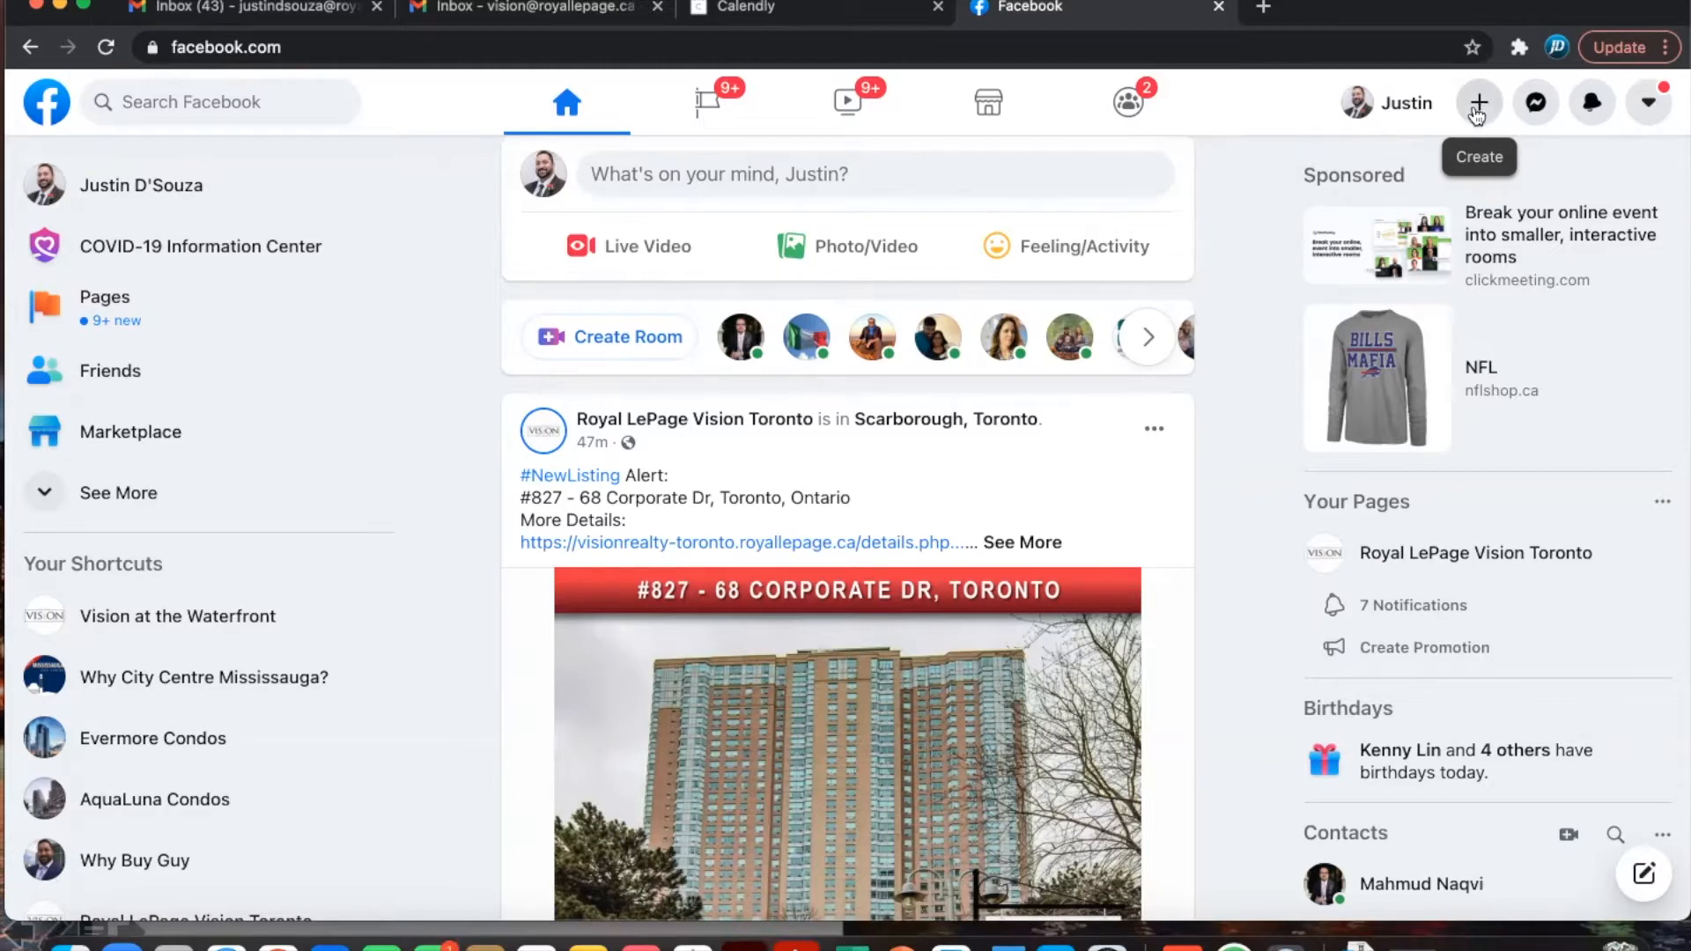
- Start a new ad from the + Create menu to begin a new campaign
left_click(1477, 114)
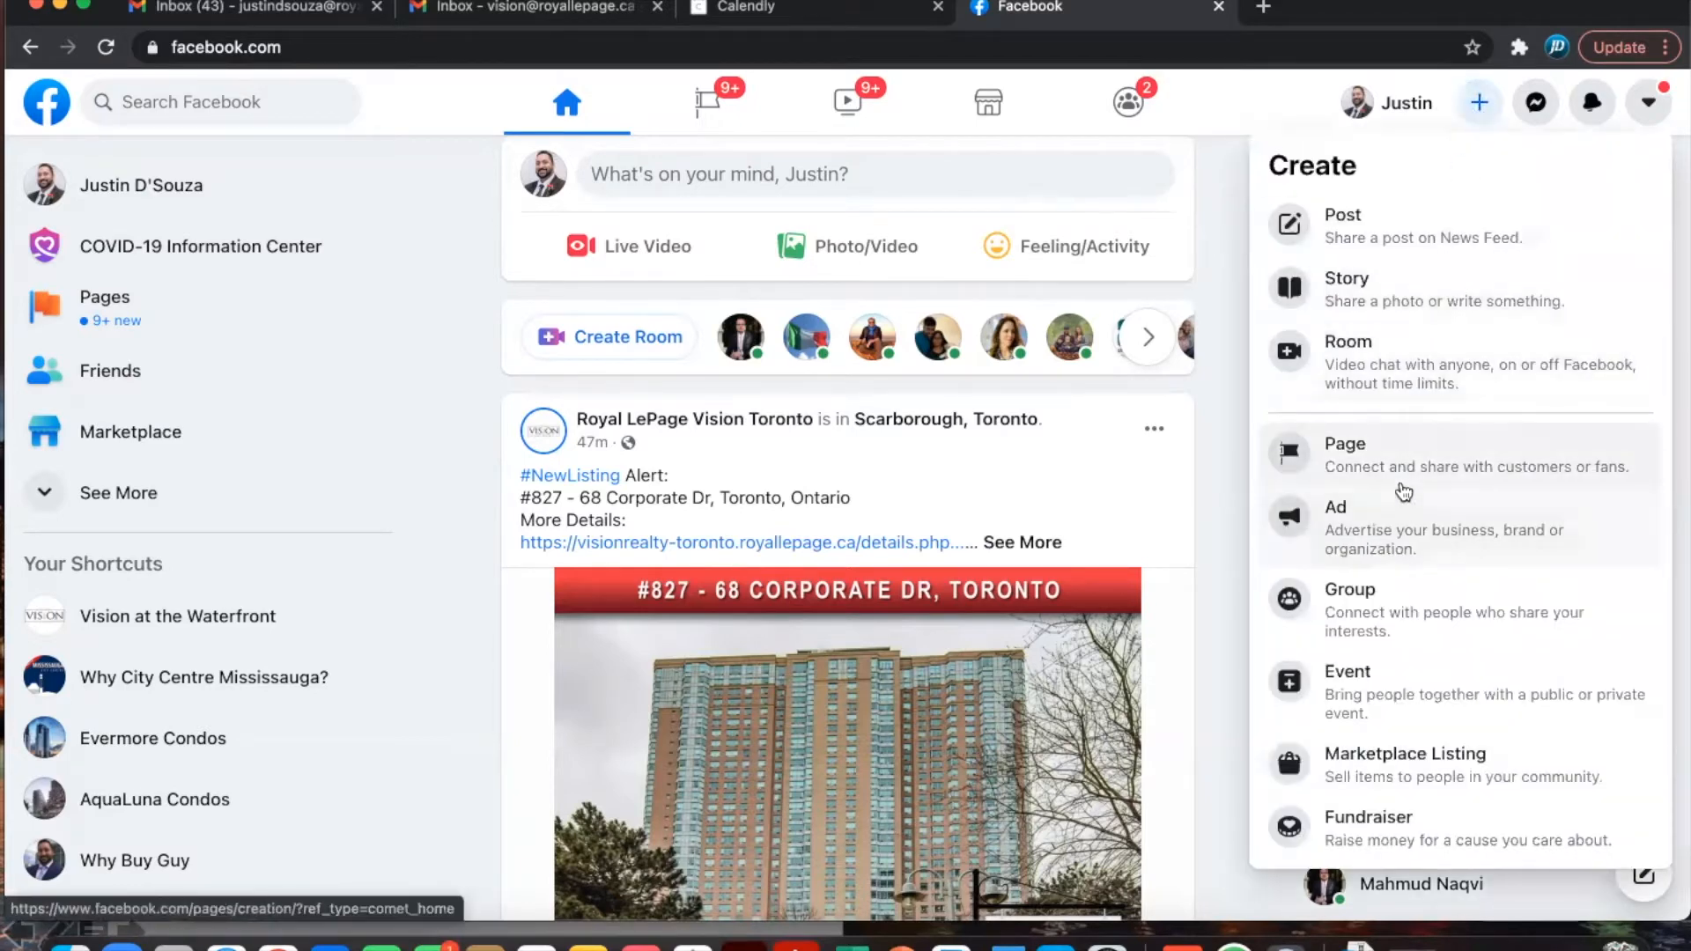
left_click(1379, 519)
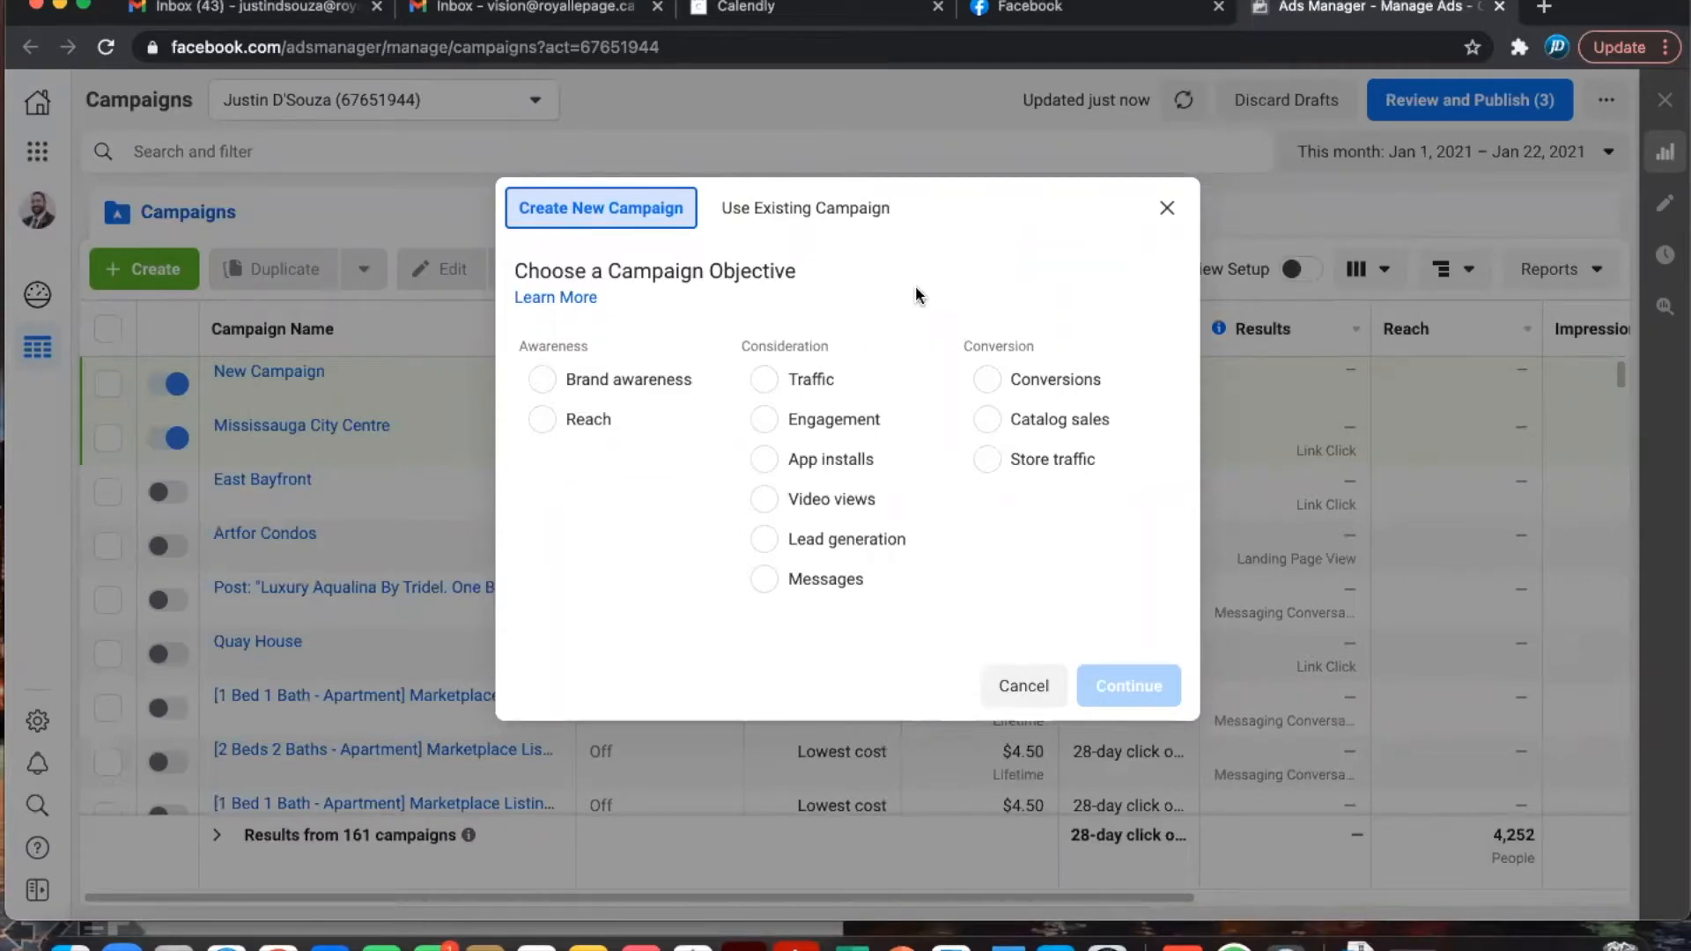
- Choose the Traffic objective and name the campaign 'Mississauga City Centre Condos'
left_click(764, 380)
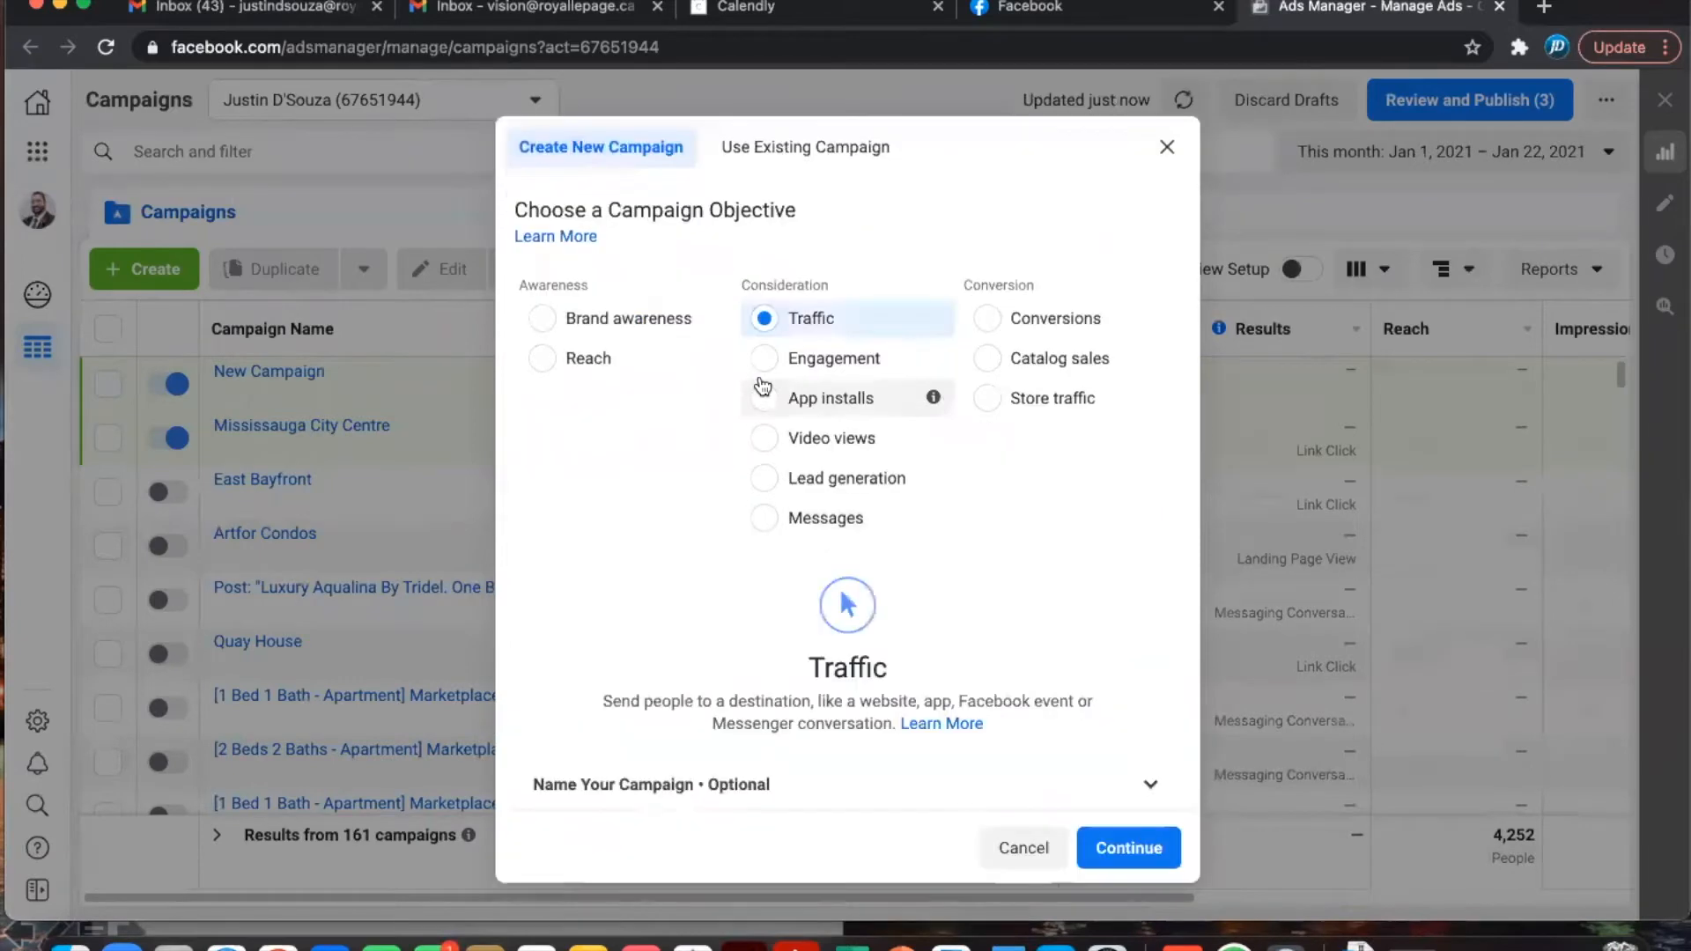
scroll(933, 656, "down", 1)
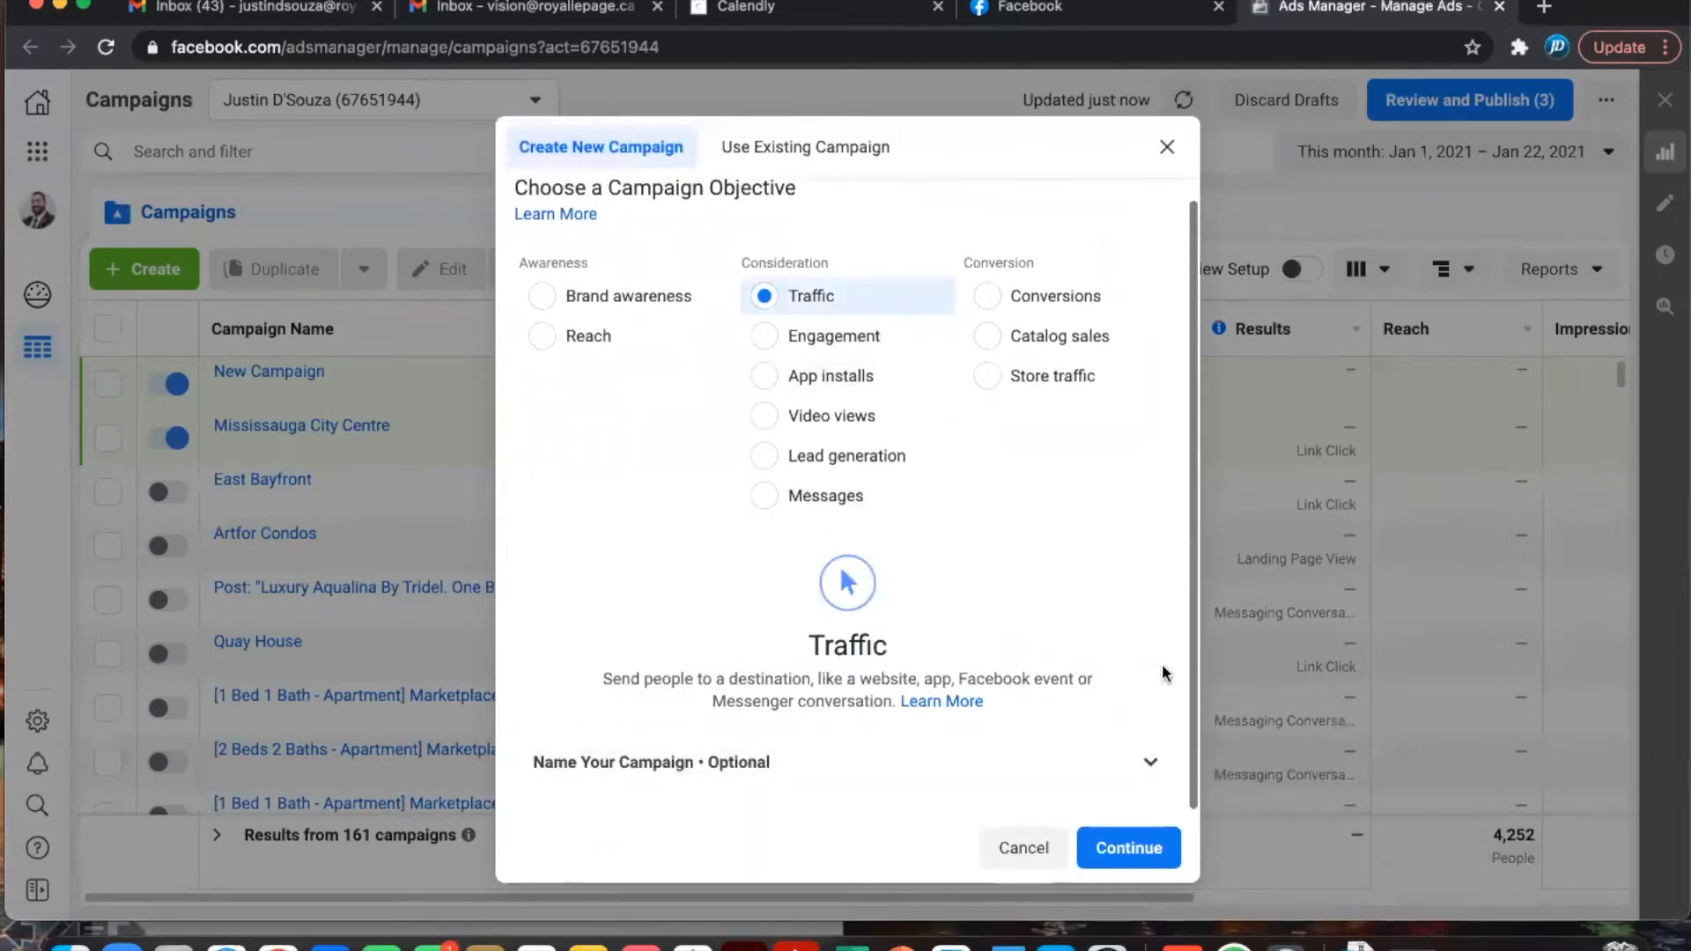
left_click(1152, 765)
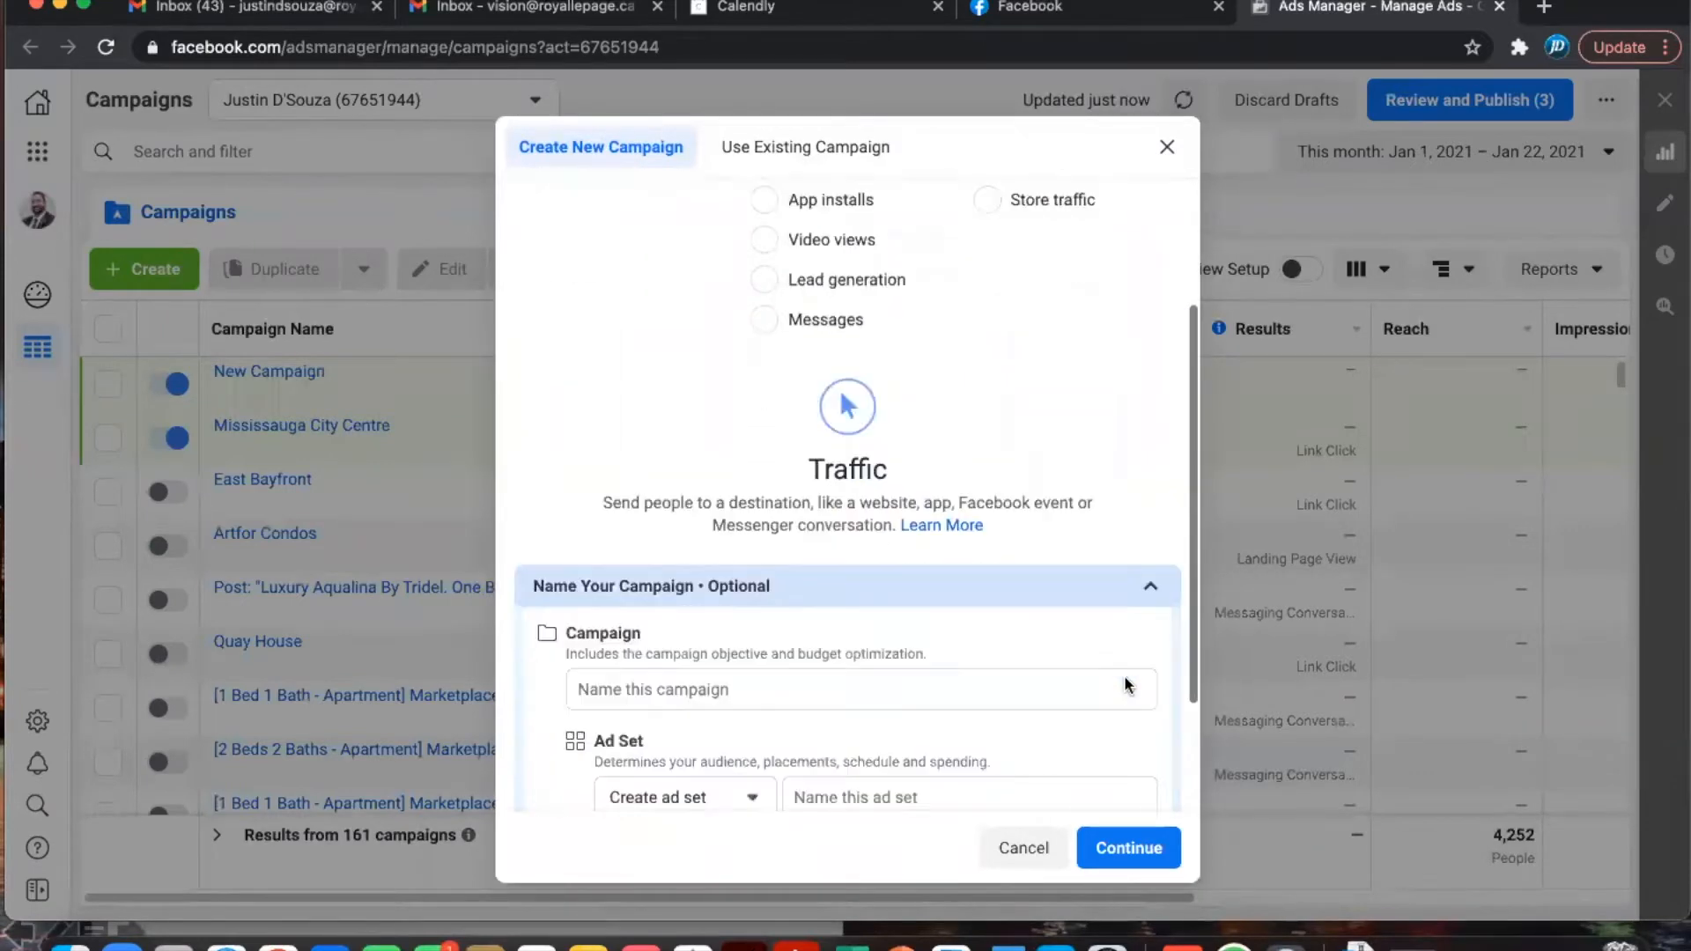
left_click(717, 546)
type("Mi")
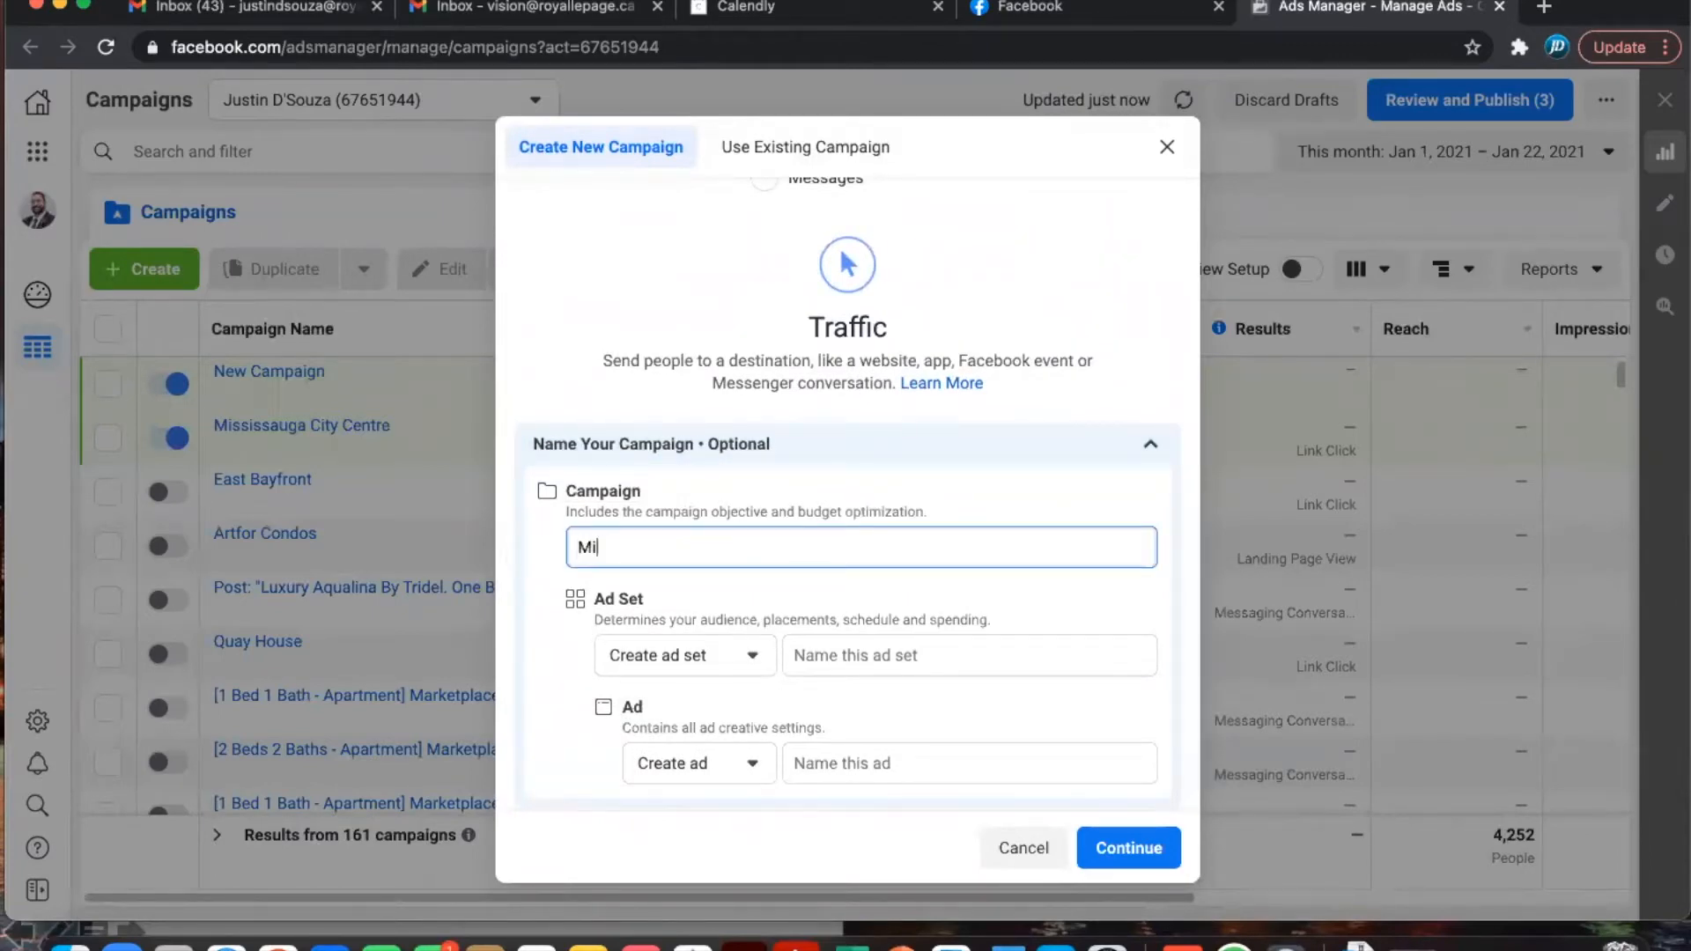
type("ssissauga Cit")
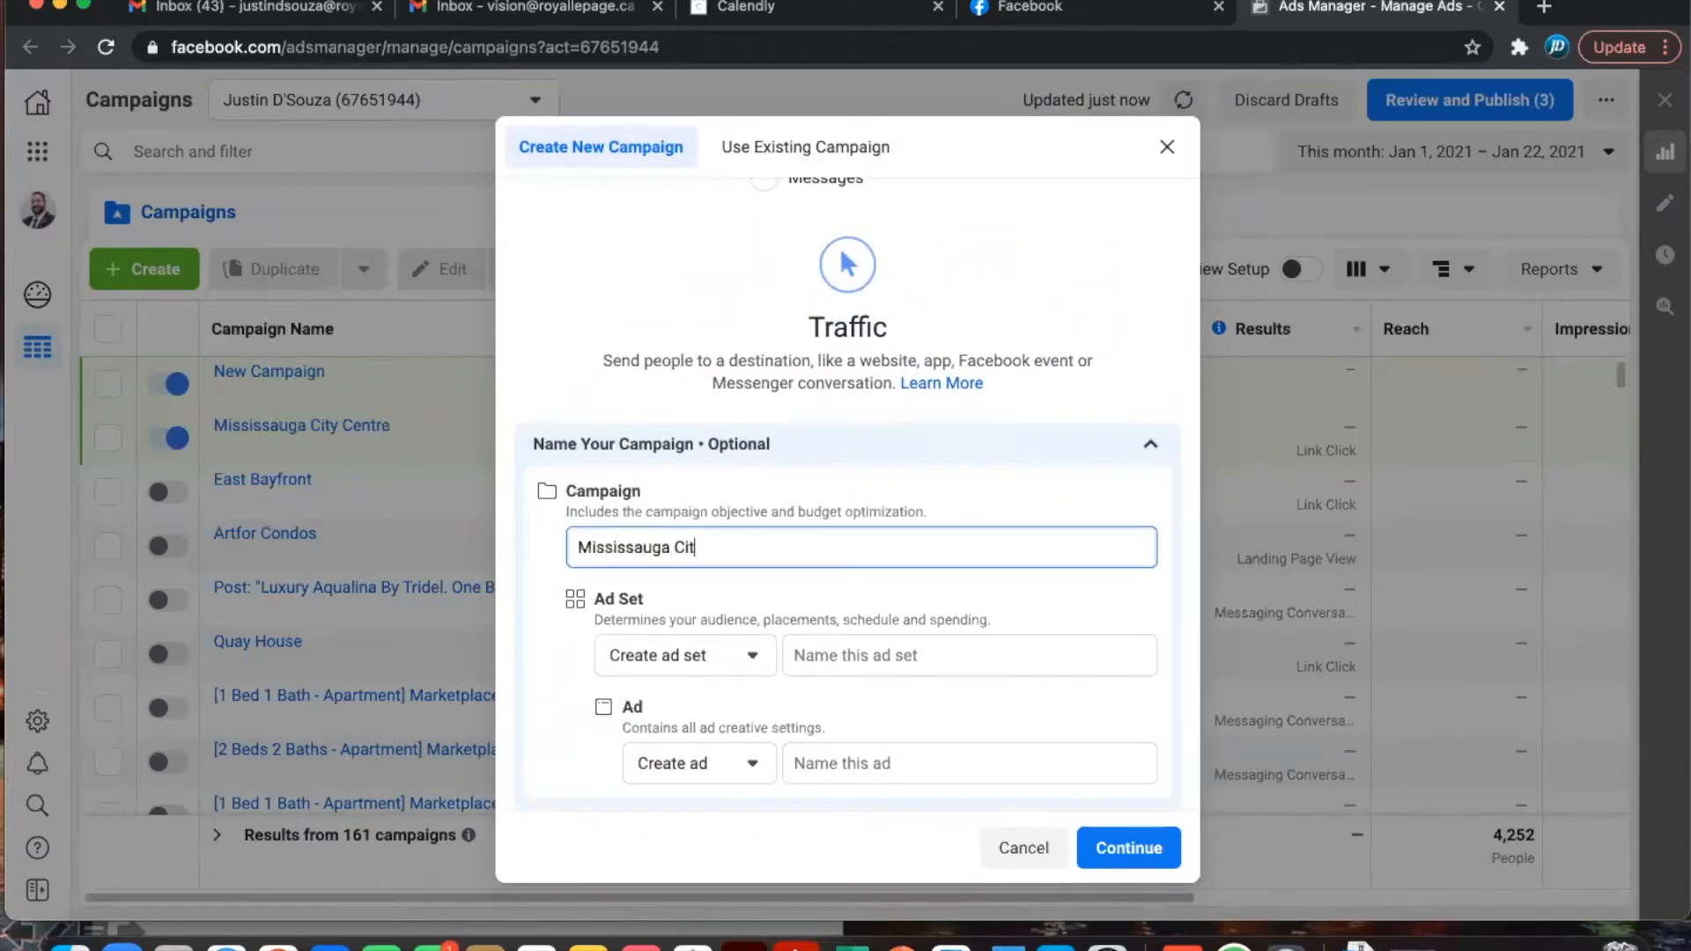
type("y Centre Condos")
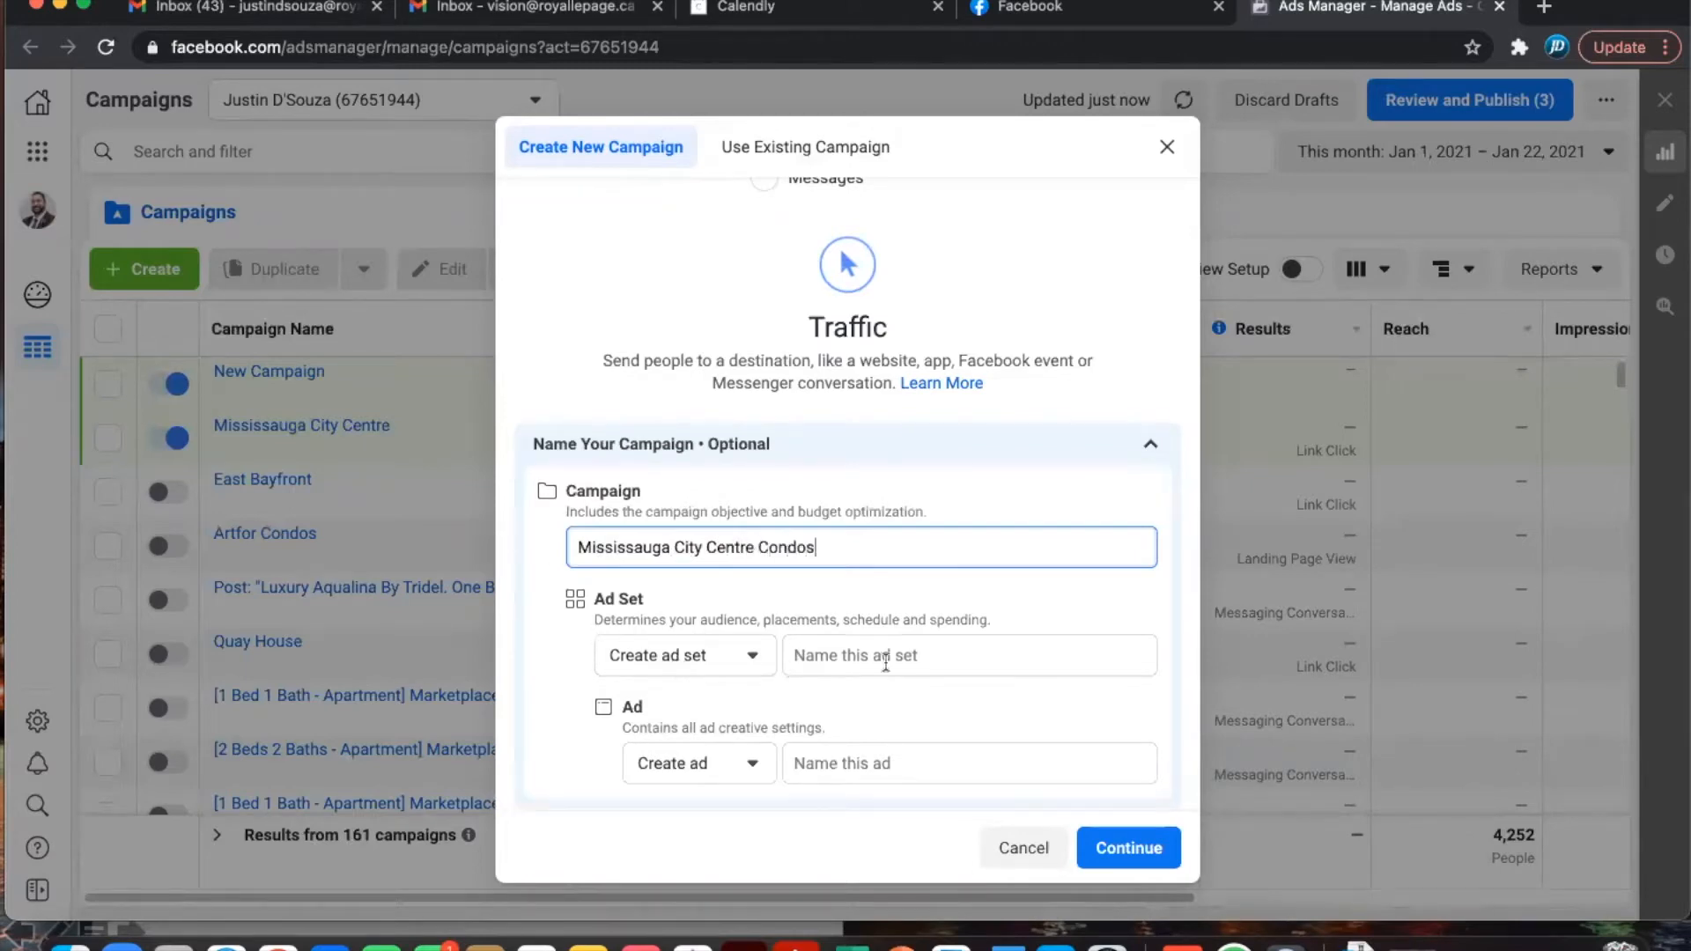
- Name both the ad set and the ad 'Mississauga City Centre Condos'
left_click(886, 658)
type("Mississauga City")
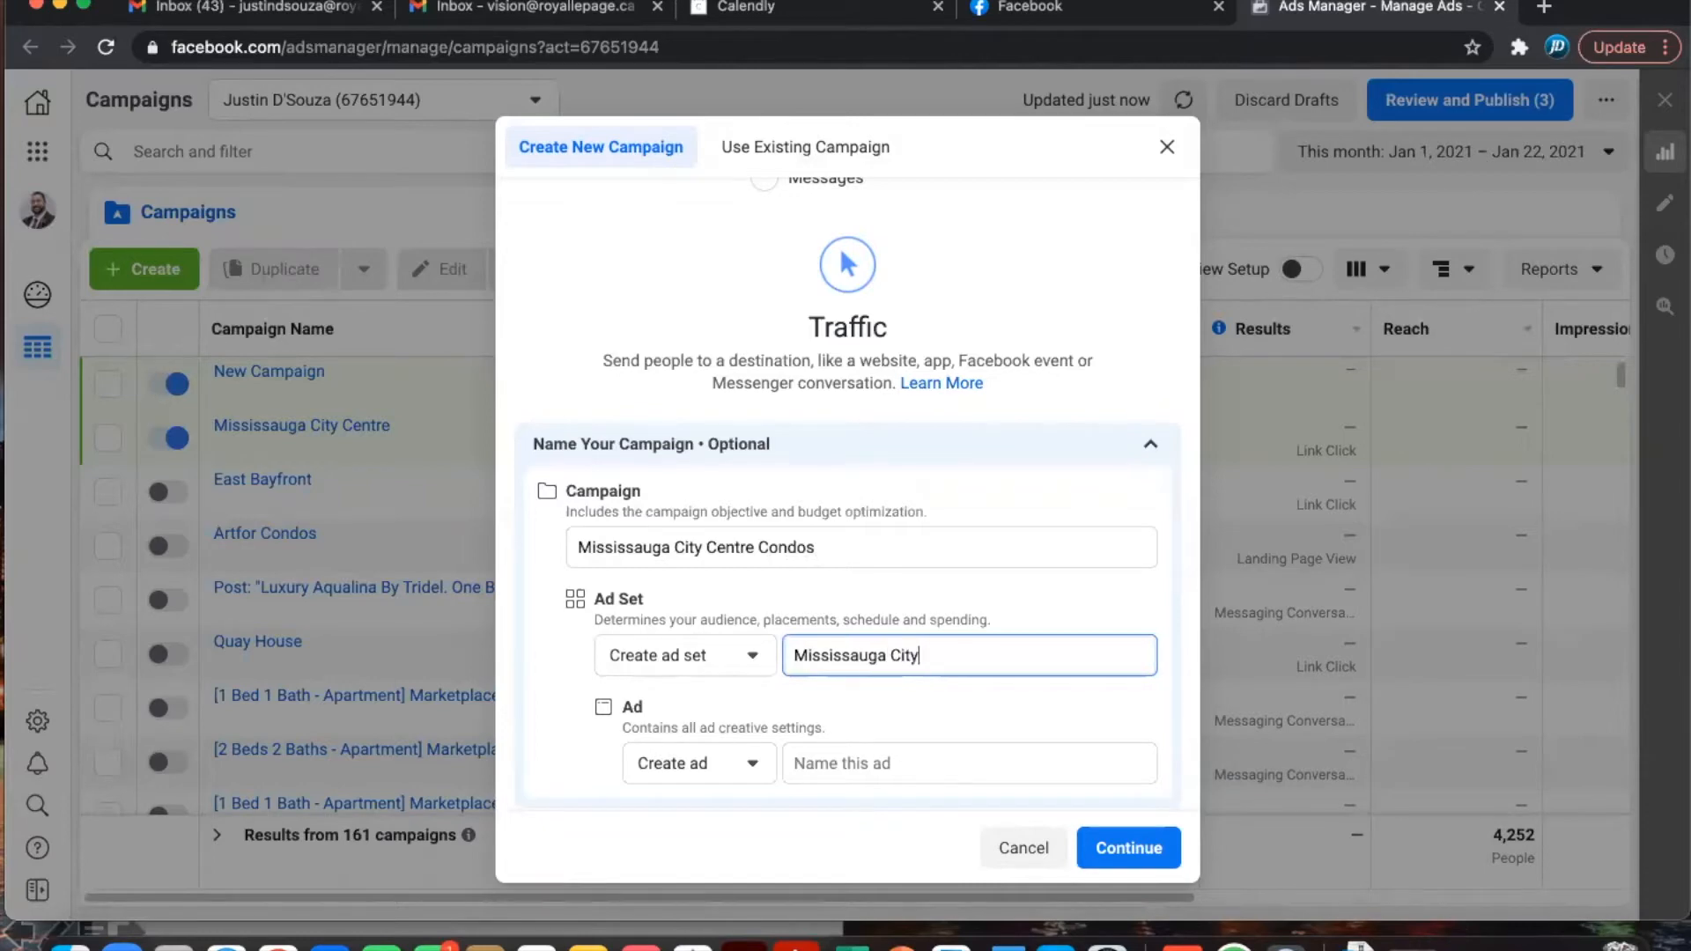
type(" Centre Condos")
left_click_drag(1054, 654, 599, 662)
key("ctrl+c")
left_click(863, 765)
key("ctrl+v")
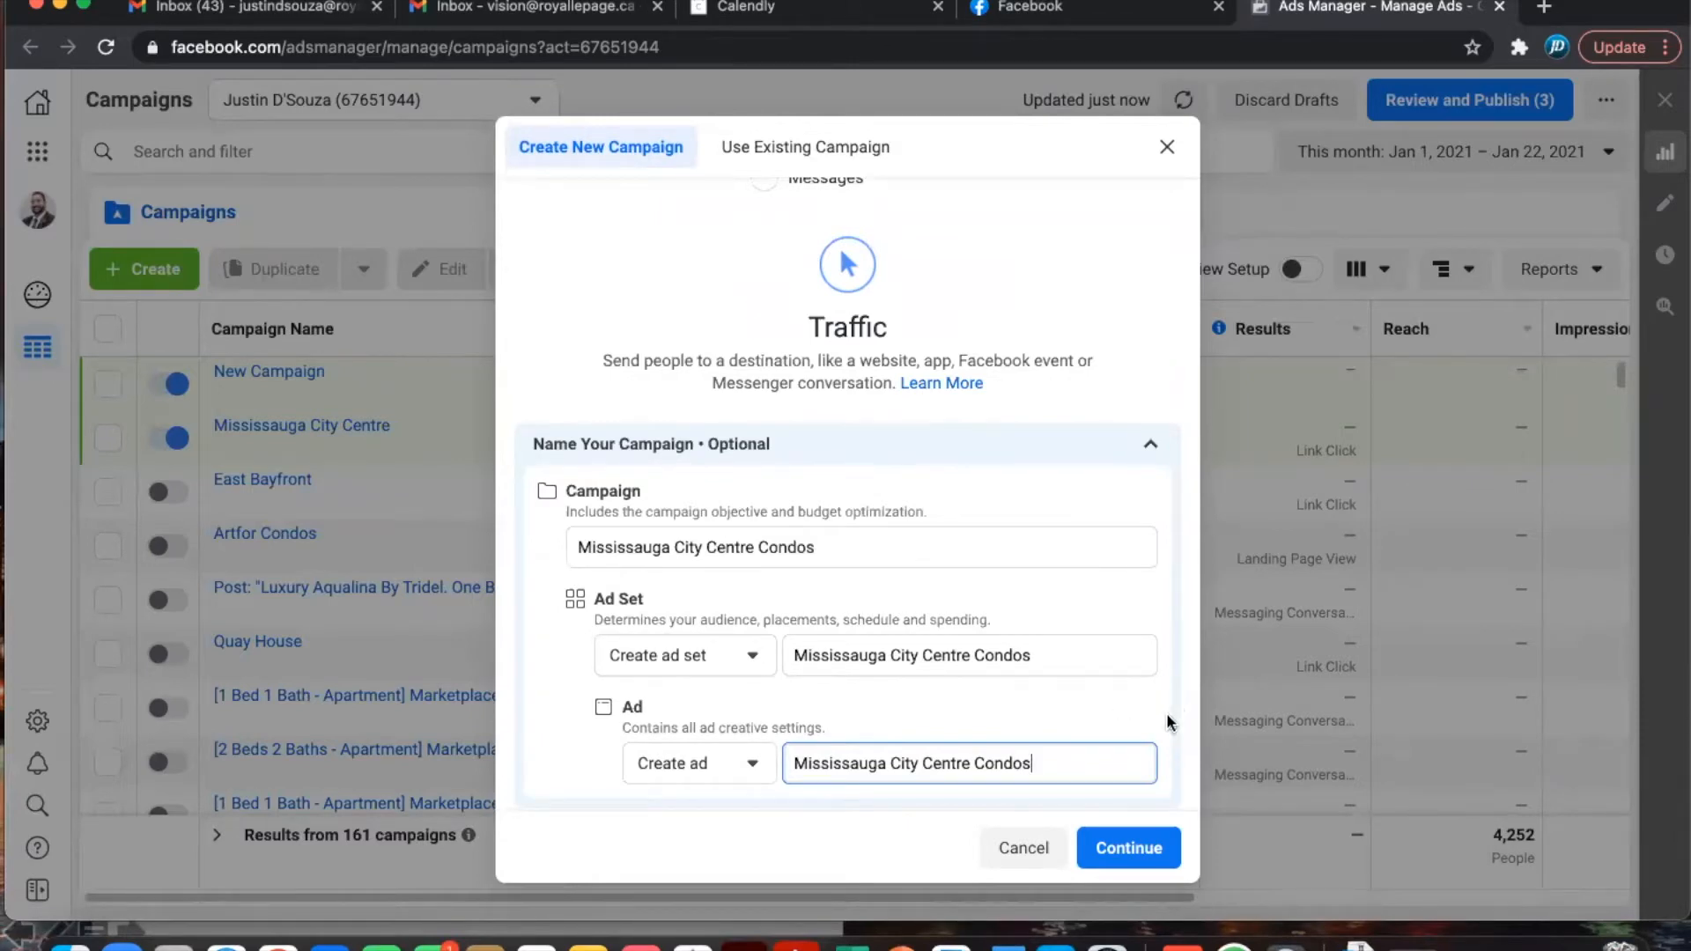
- Continue to the campaign draft, turn on Special Ad Categories and declare Housing
left_click(1145, 847)
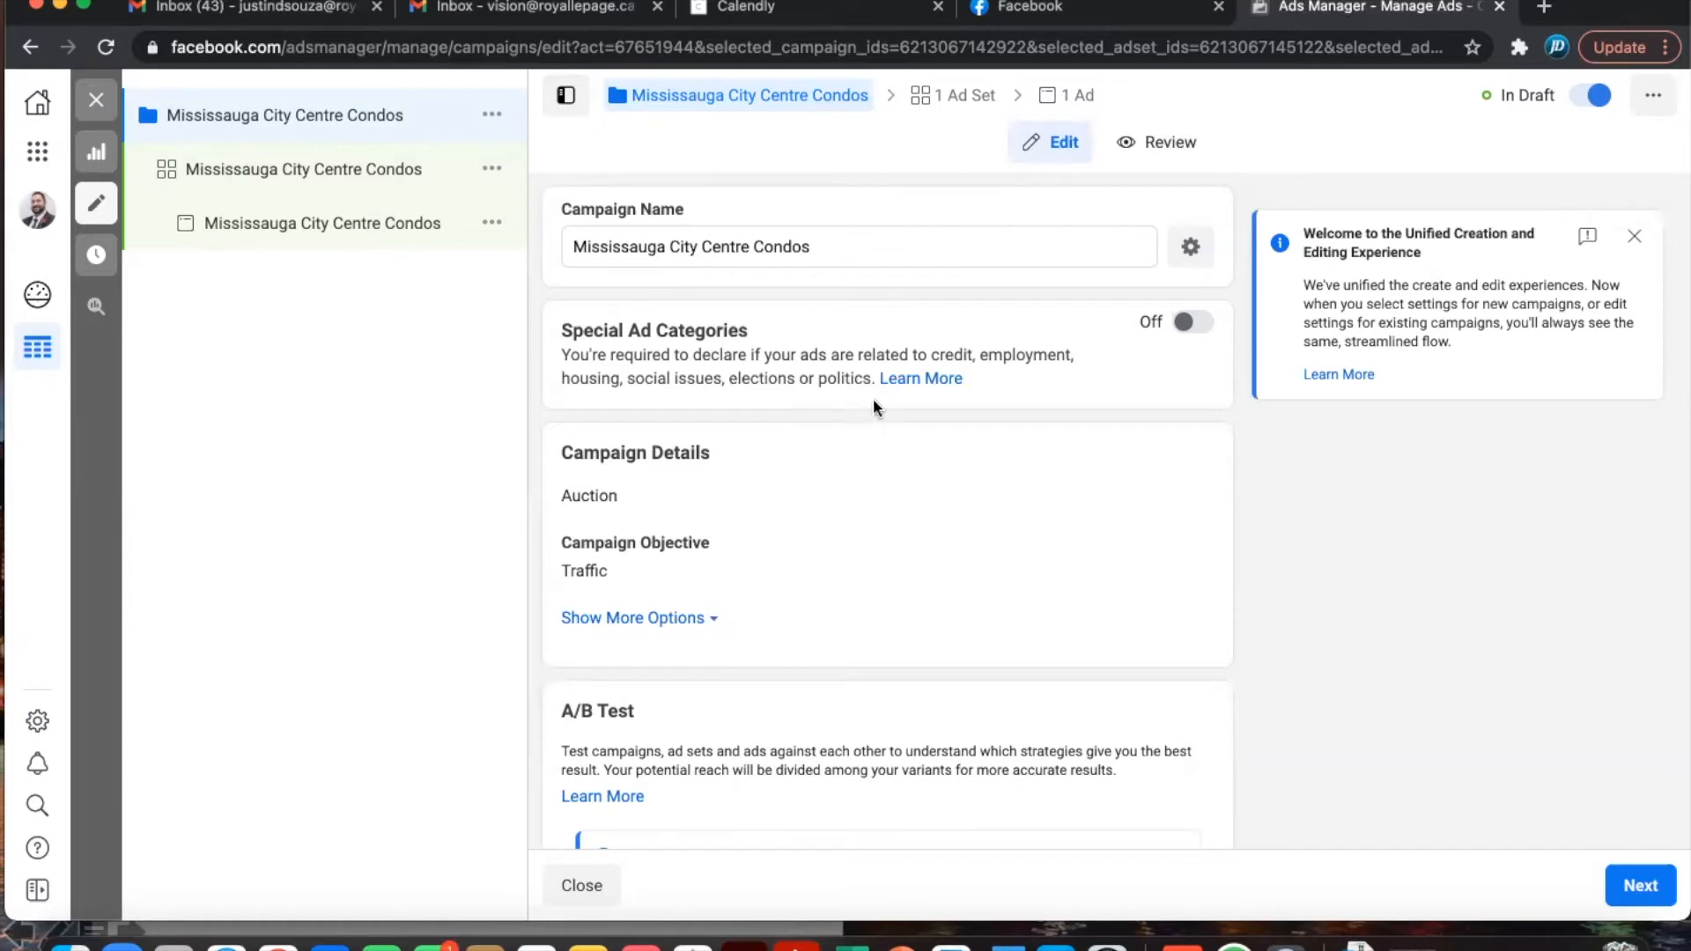
left_click(1196, 324)
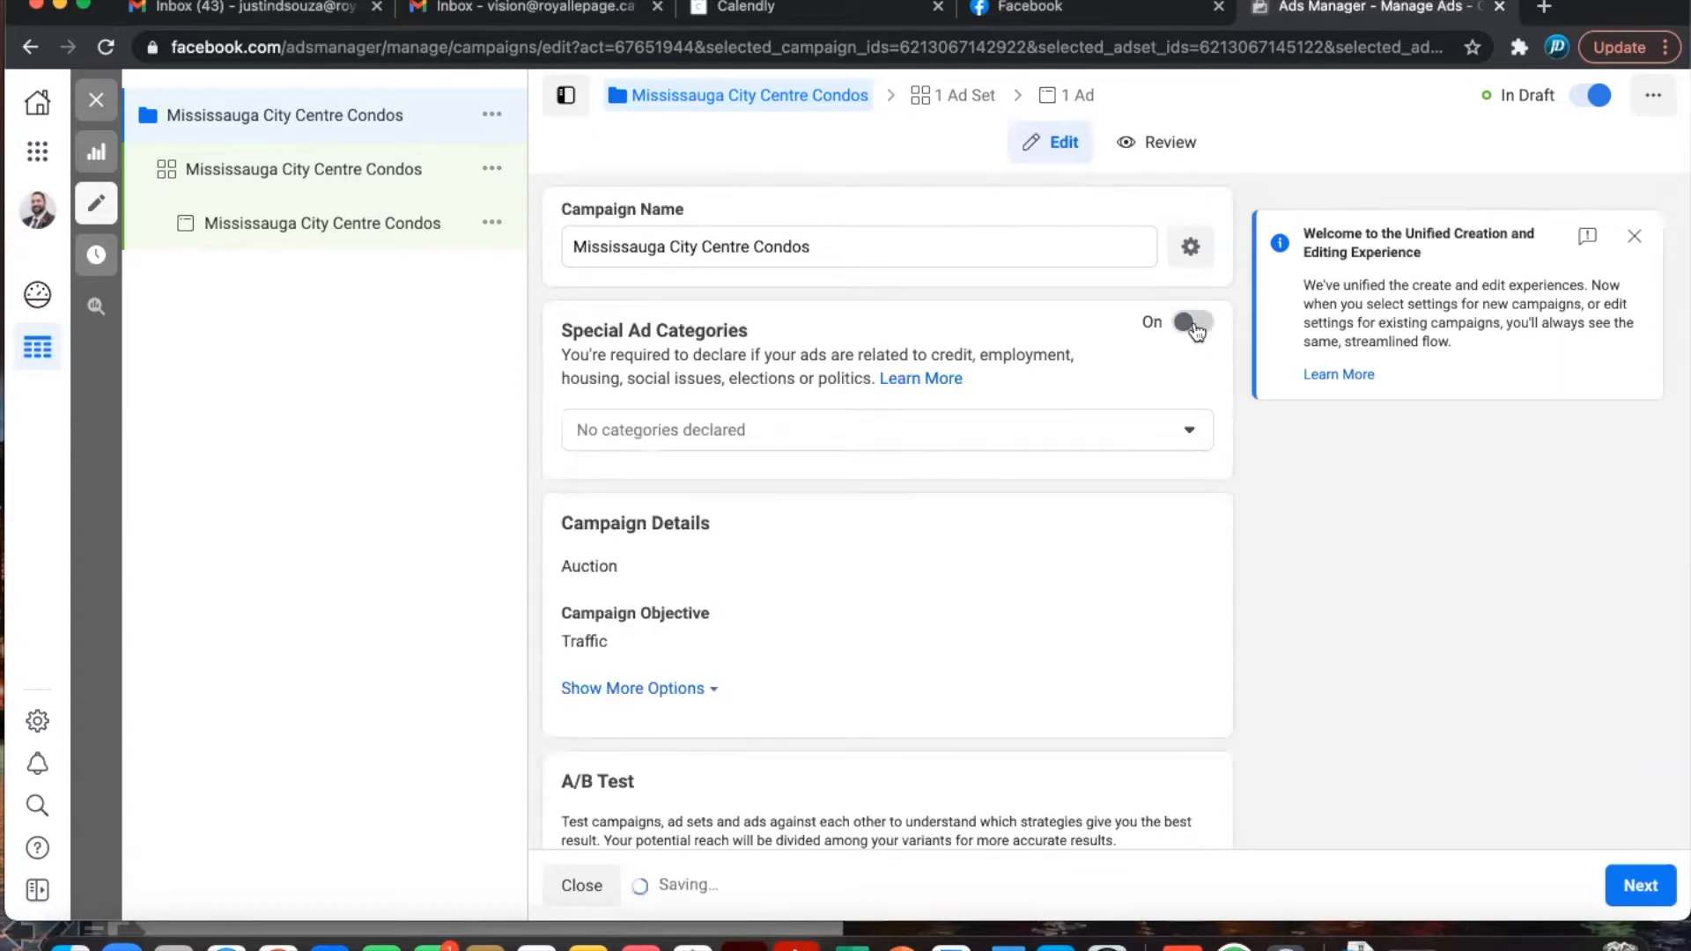
left_click(963, 429)
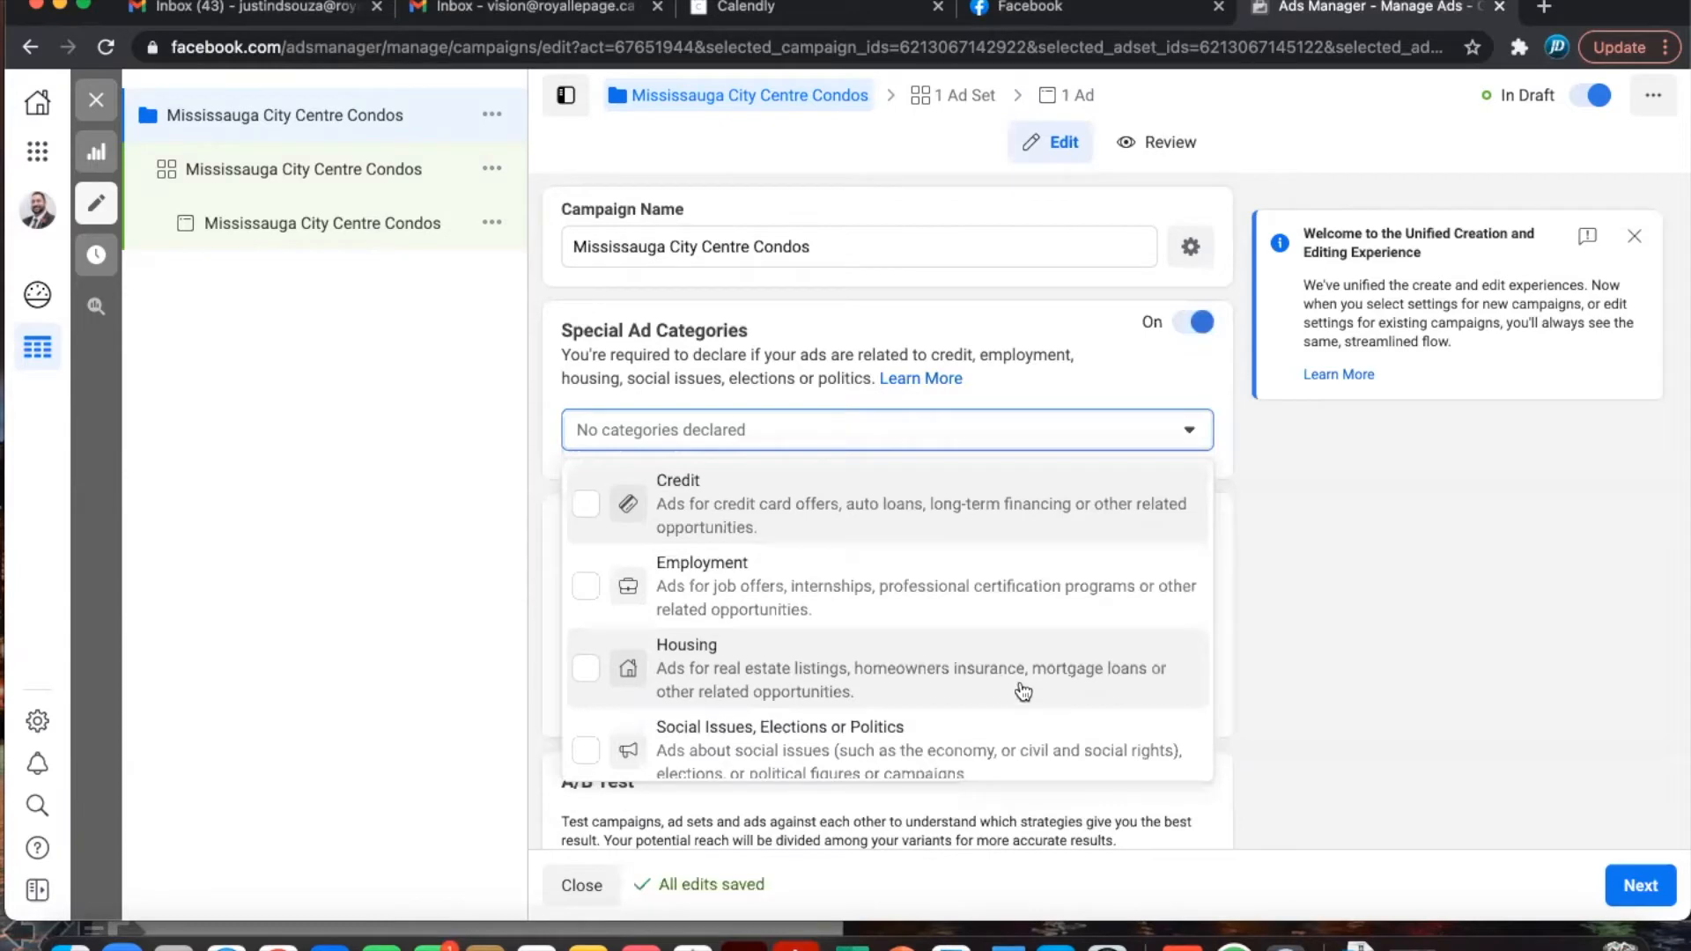
left_click(587, 672)
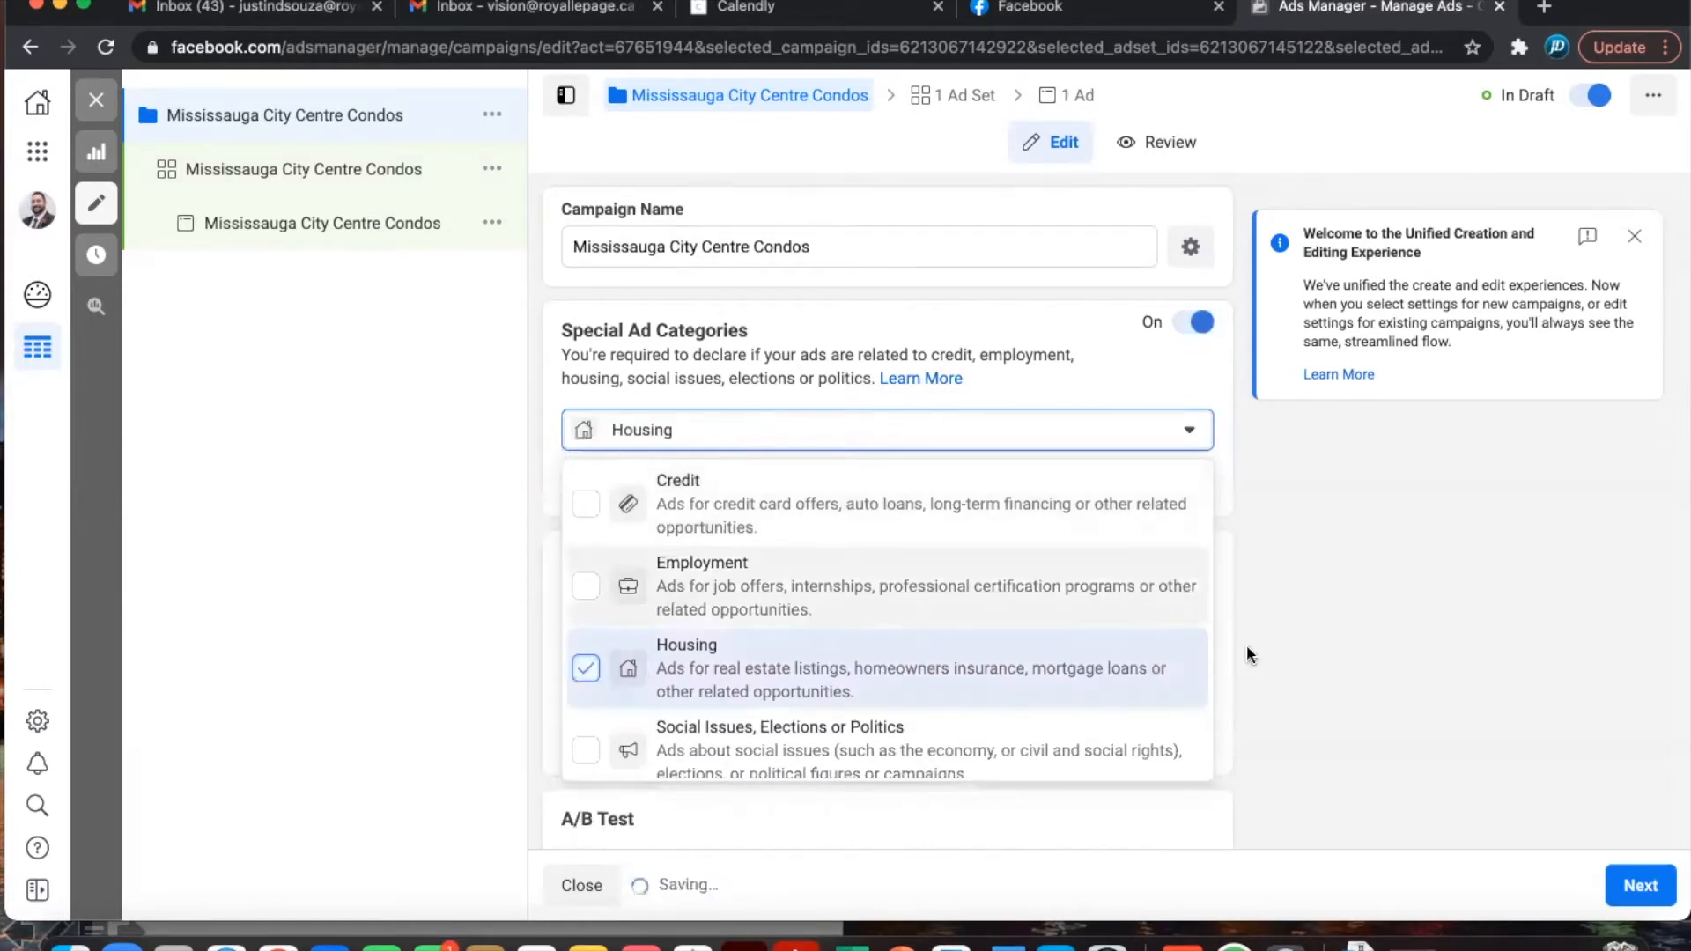
left_click(1254, 614)
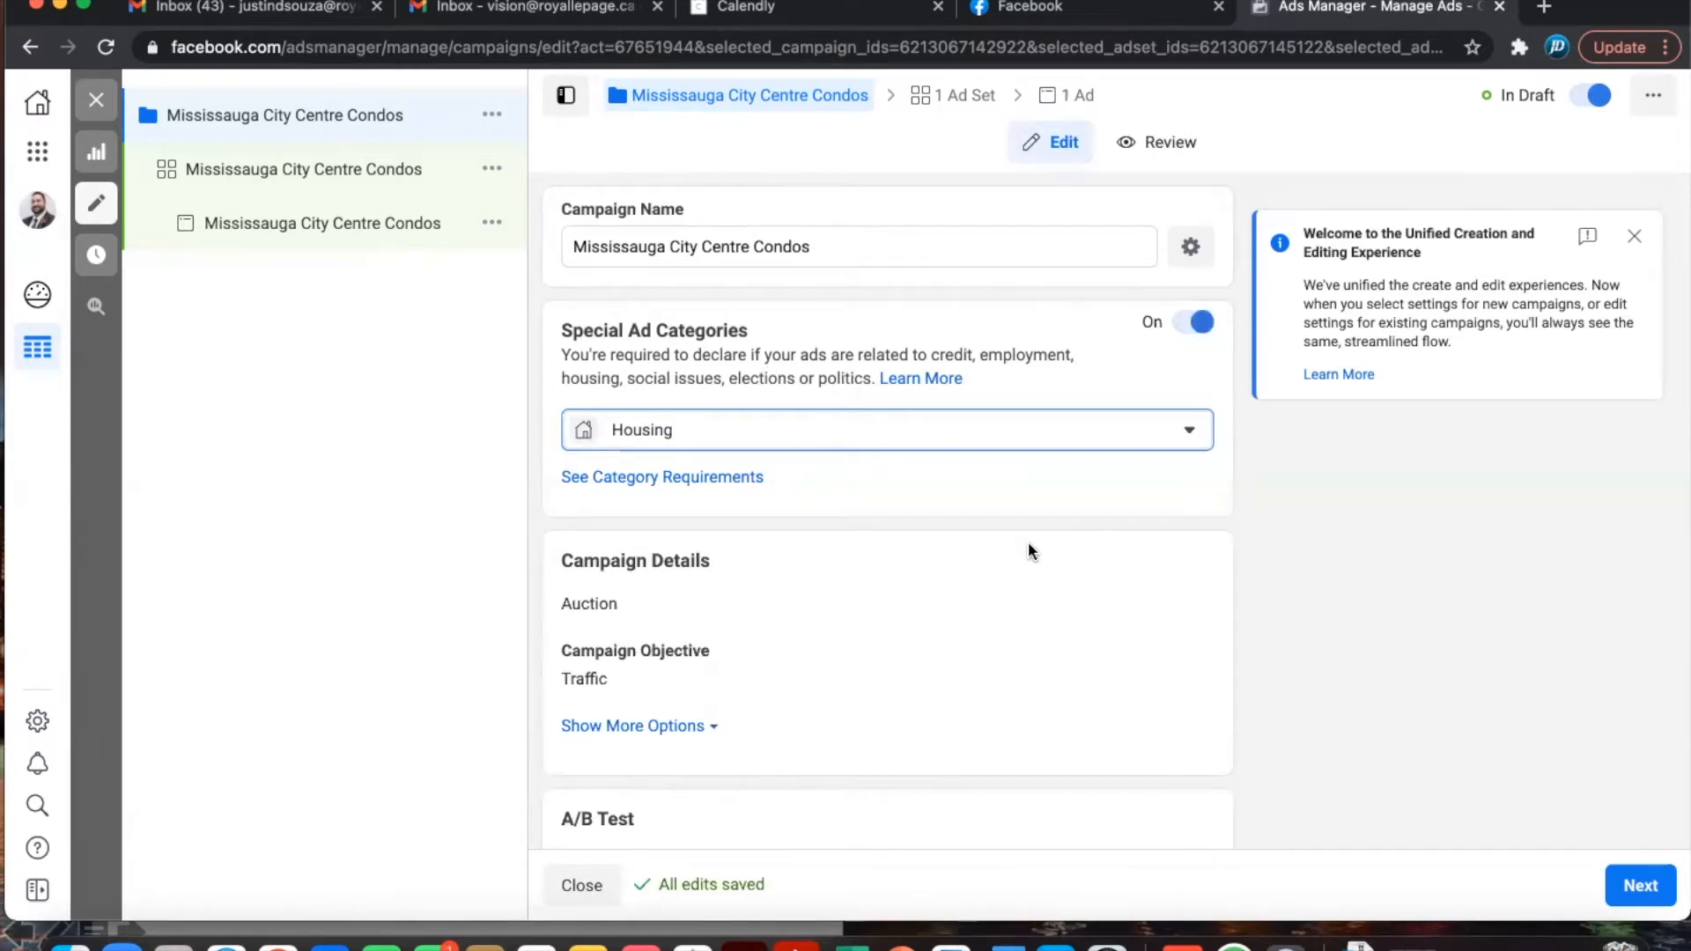
- Turn on Campaign Budget Optimization, keeping the Daily Budget type
scroll(1028, 550, "down", 3)
scroll(1028, 553, "down", 2)
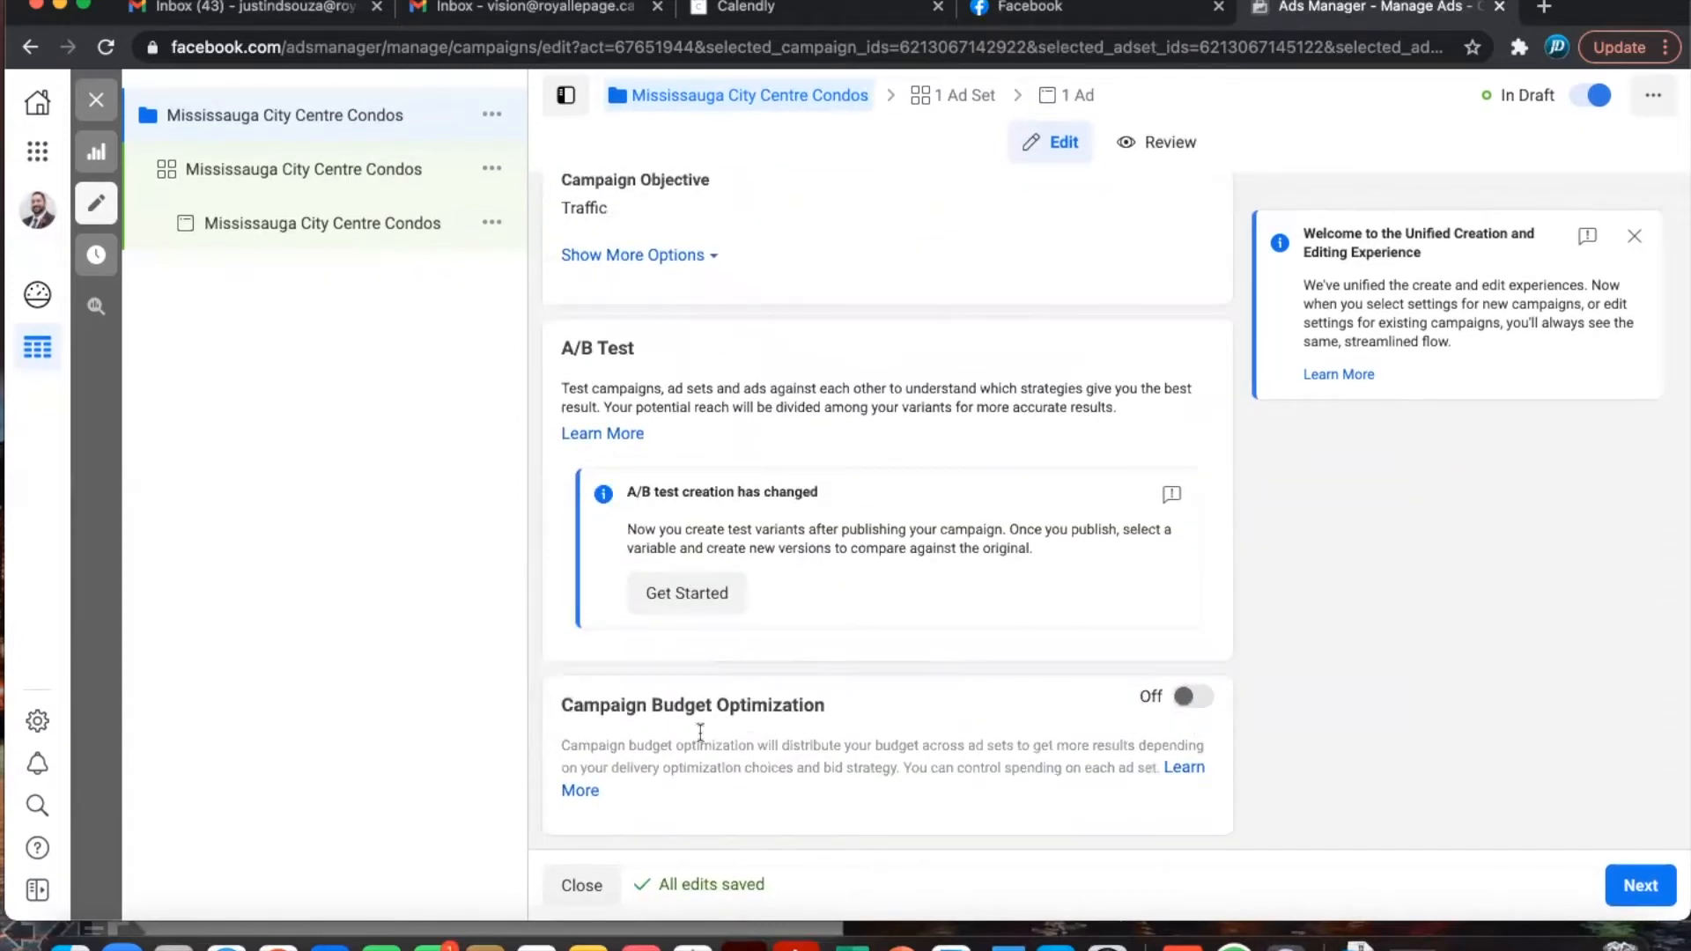
left_click(1200, 697)
scroll(1022, 705, "down", 2)
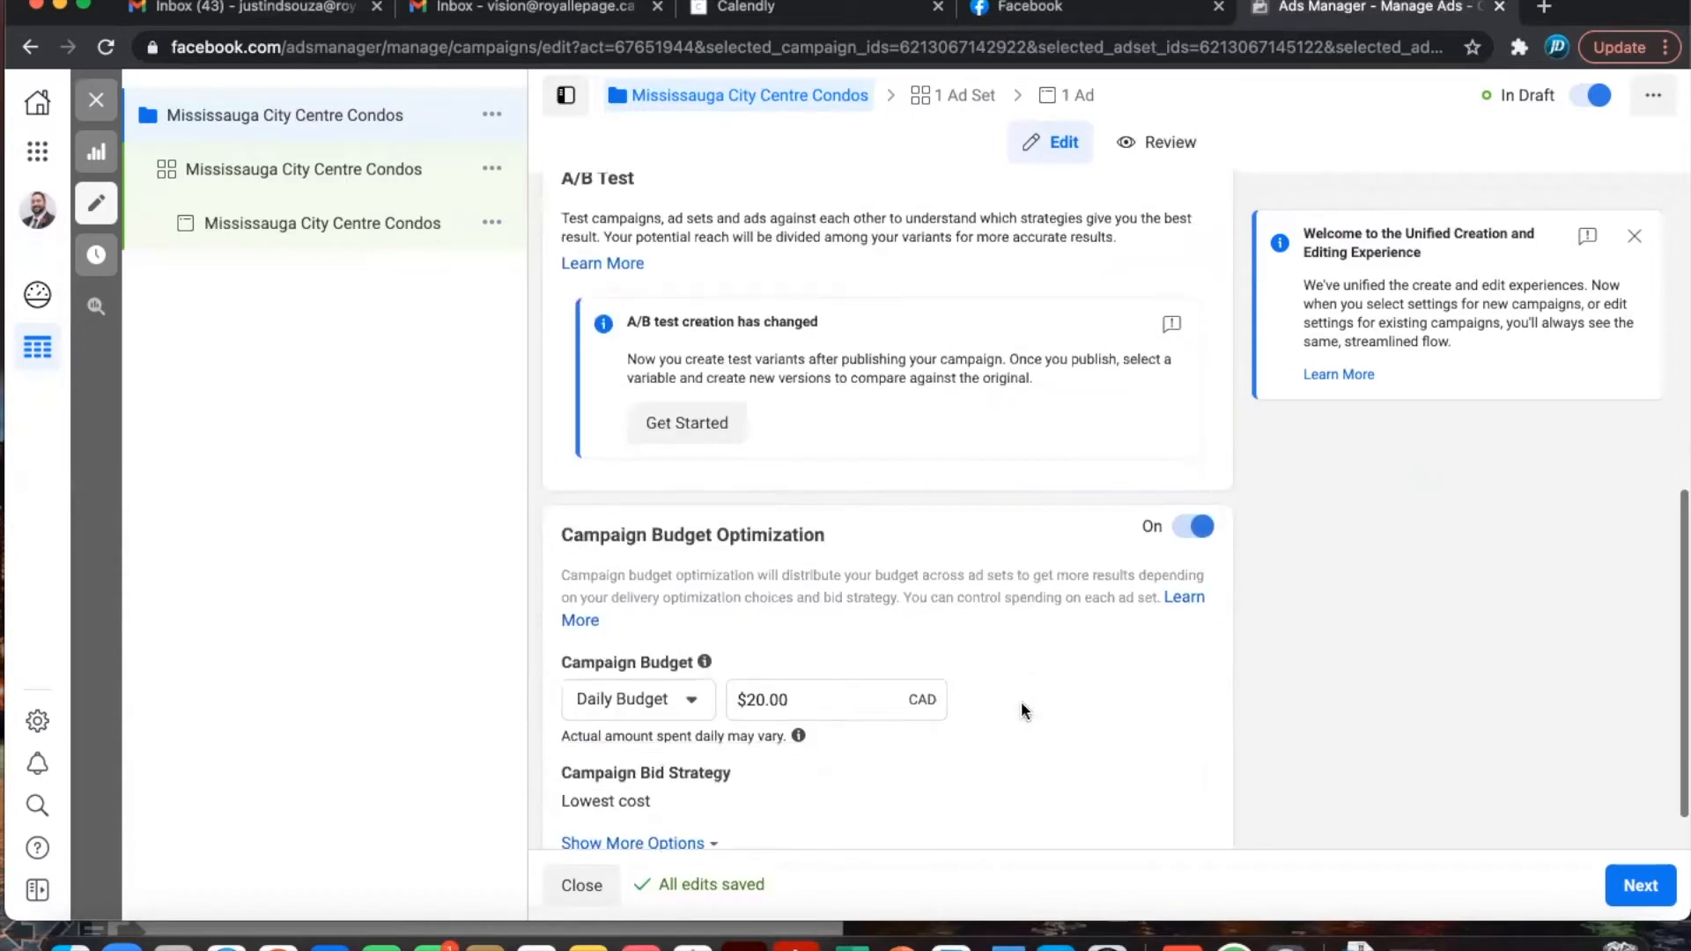
left_click_drag(797, 642, 715, 647)
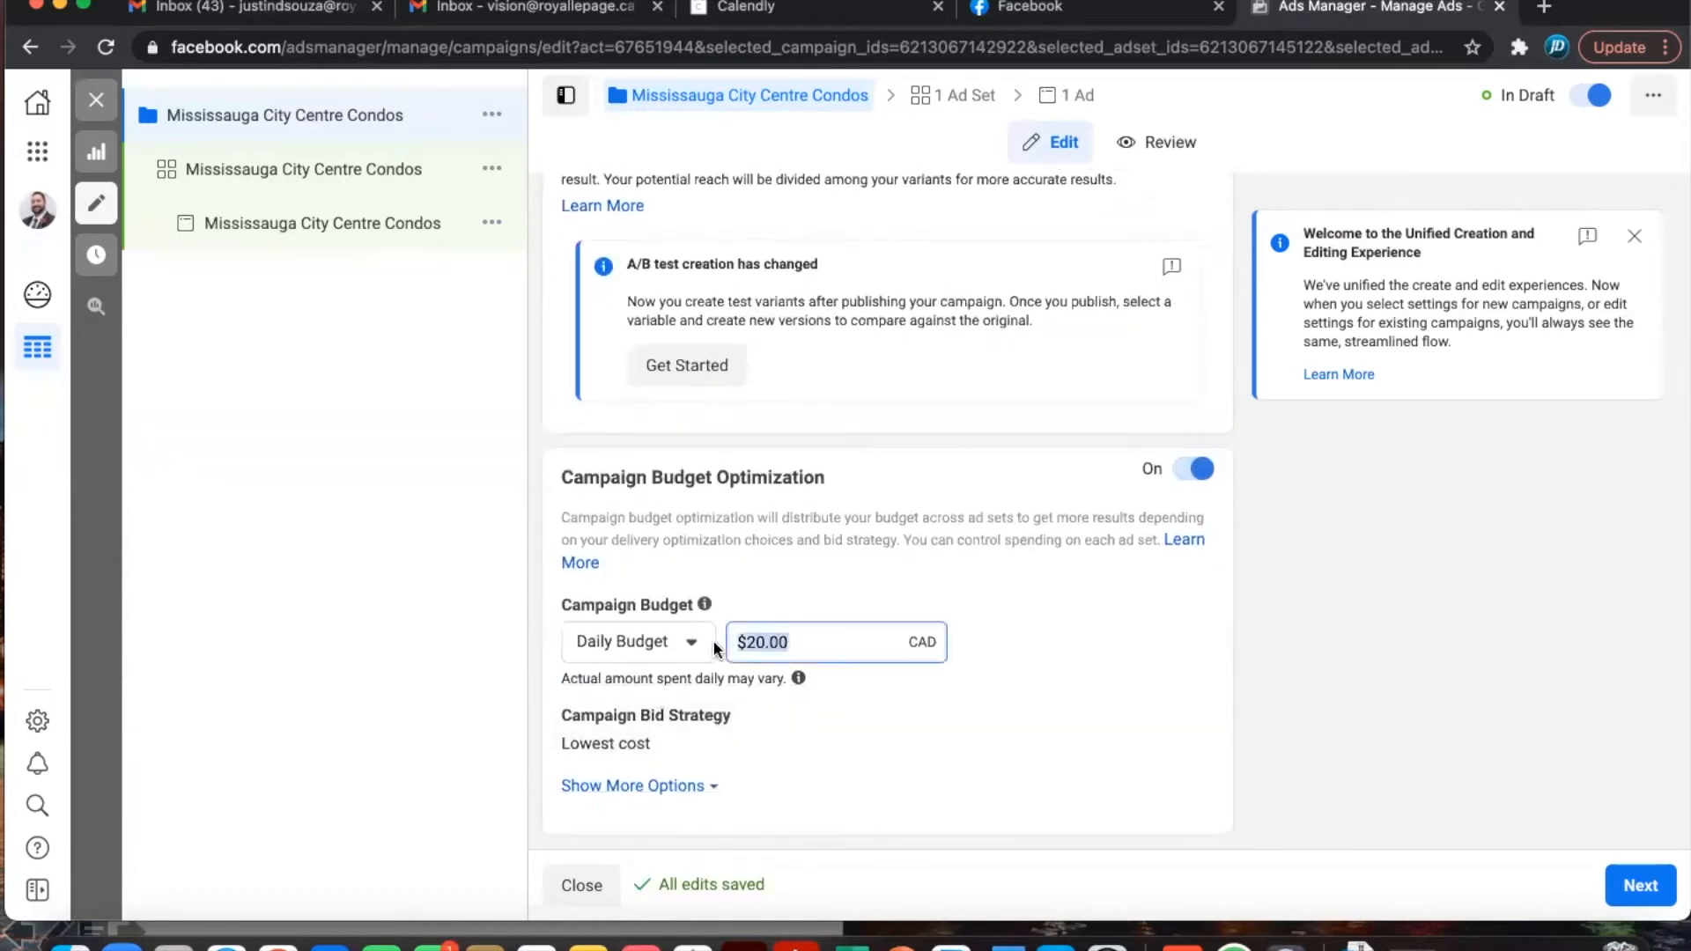
left_click(656, 642)
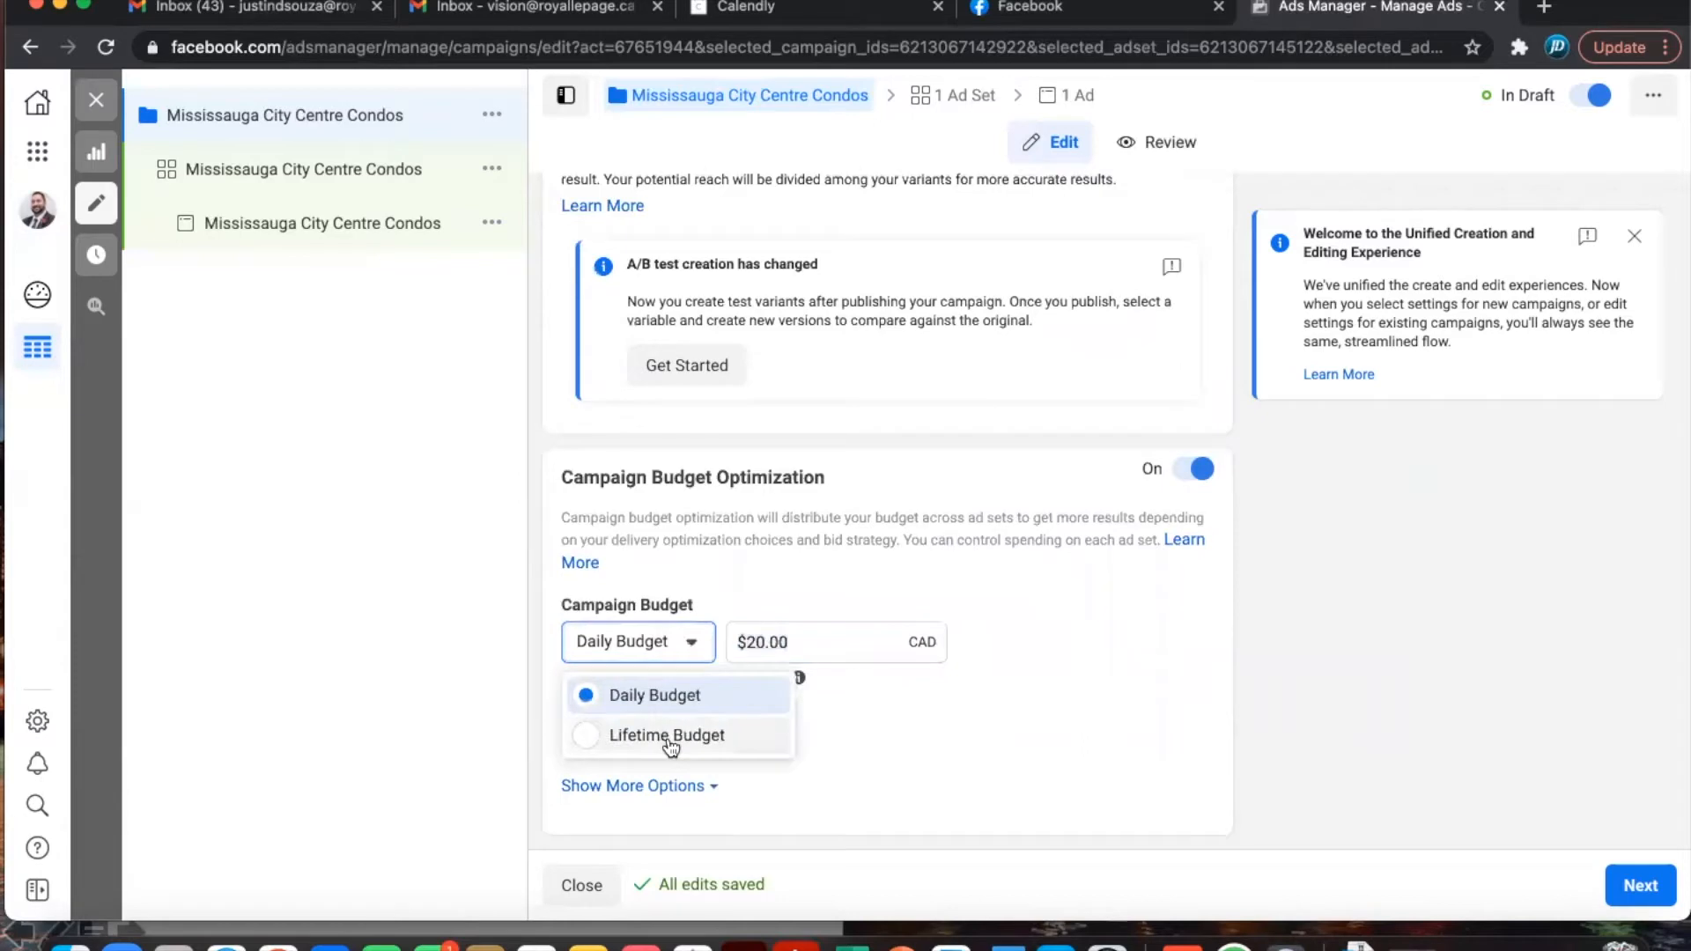
left_click(819, 642)
- Change the daily budget from $20.00 to $3.00 and continue to the ad set settings
left_click_drag(819, 642, 693, 653)
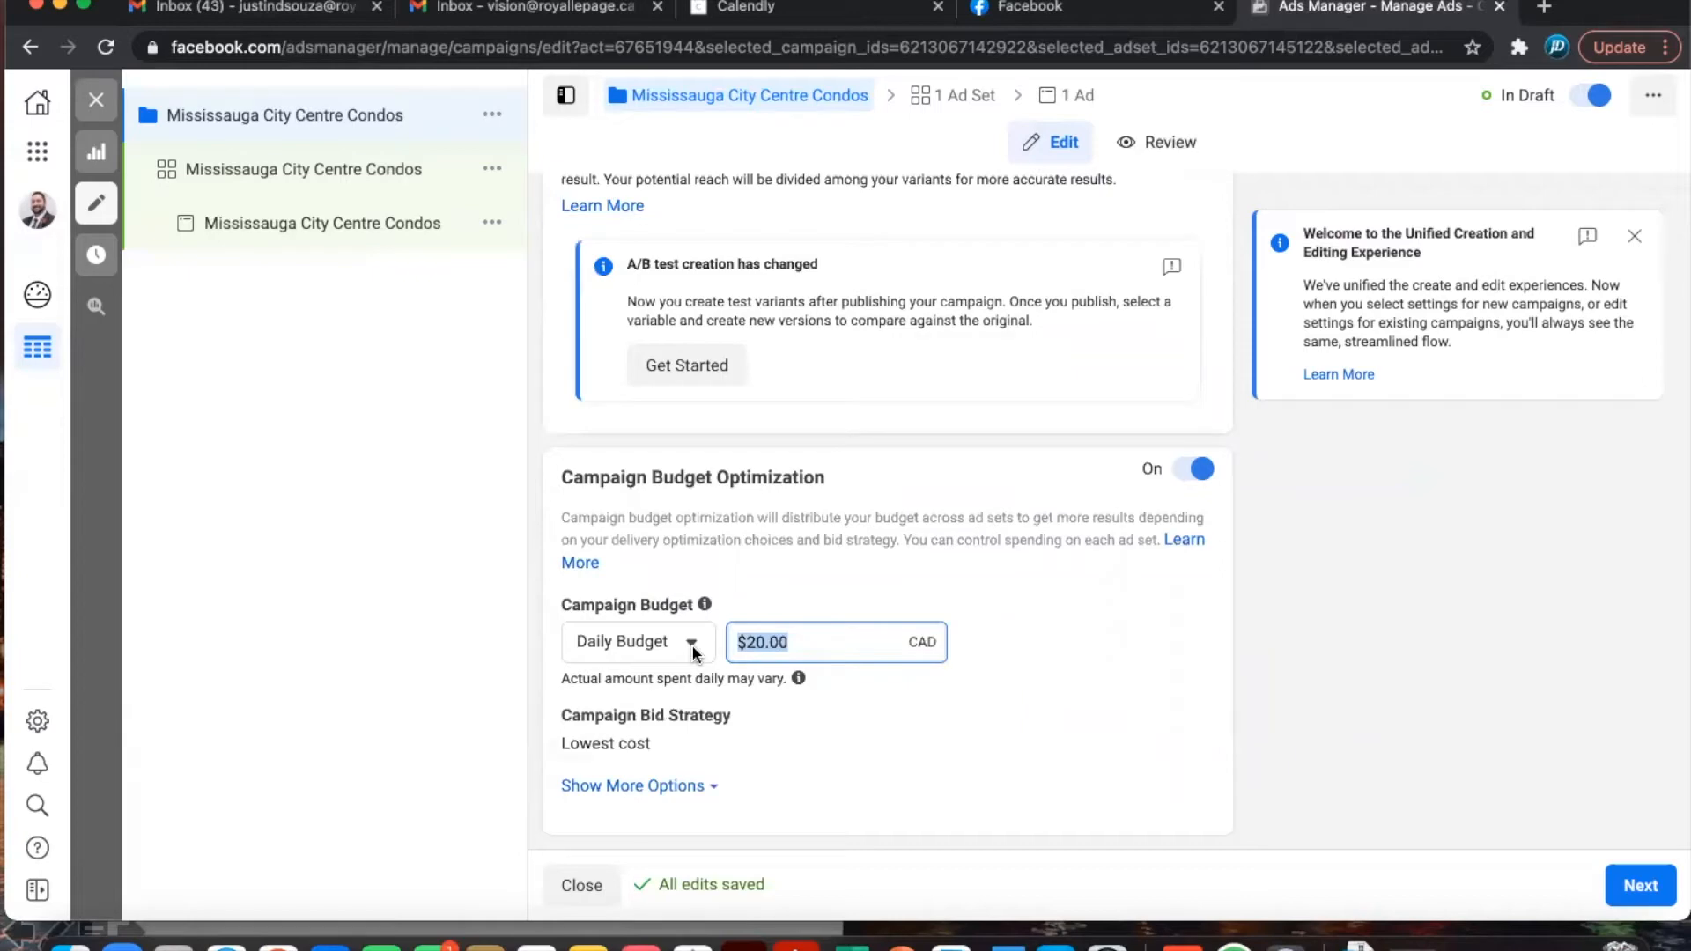
key("BackSpace")
type("3")
left_click(1023, 654)
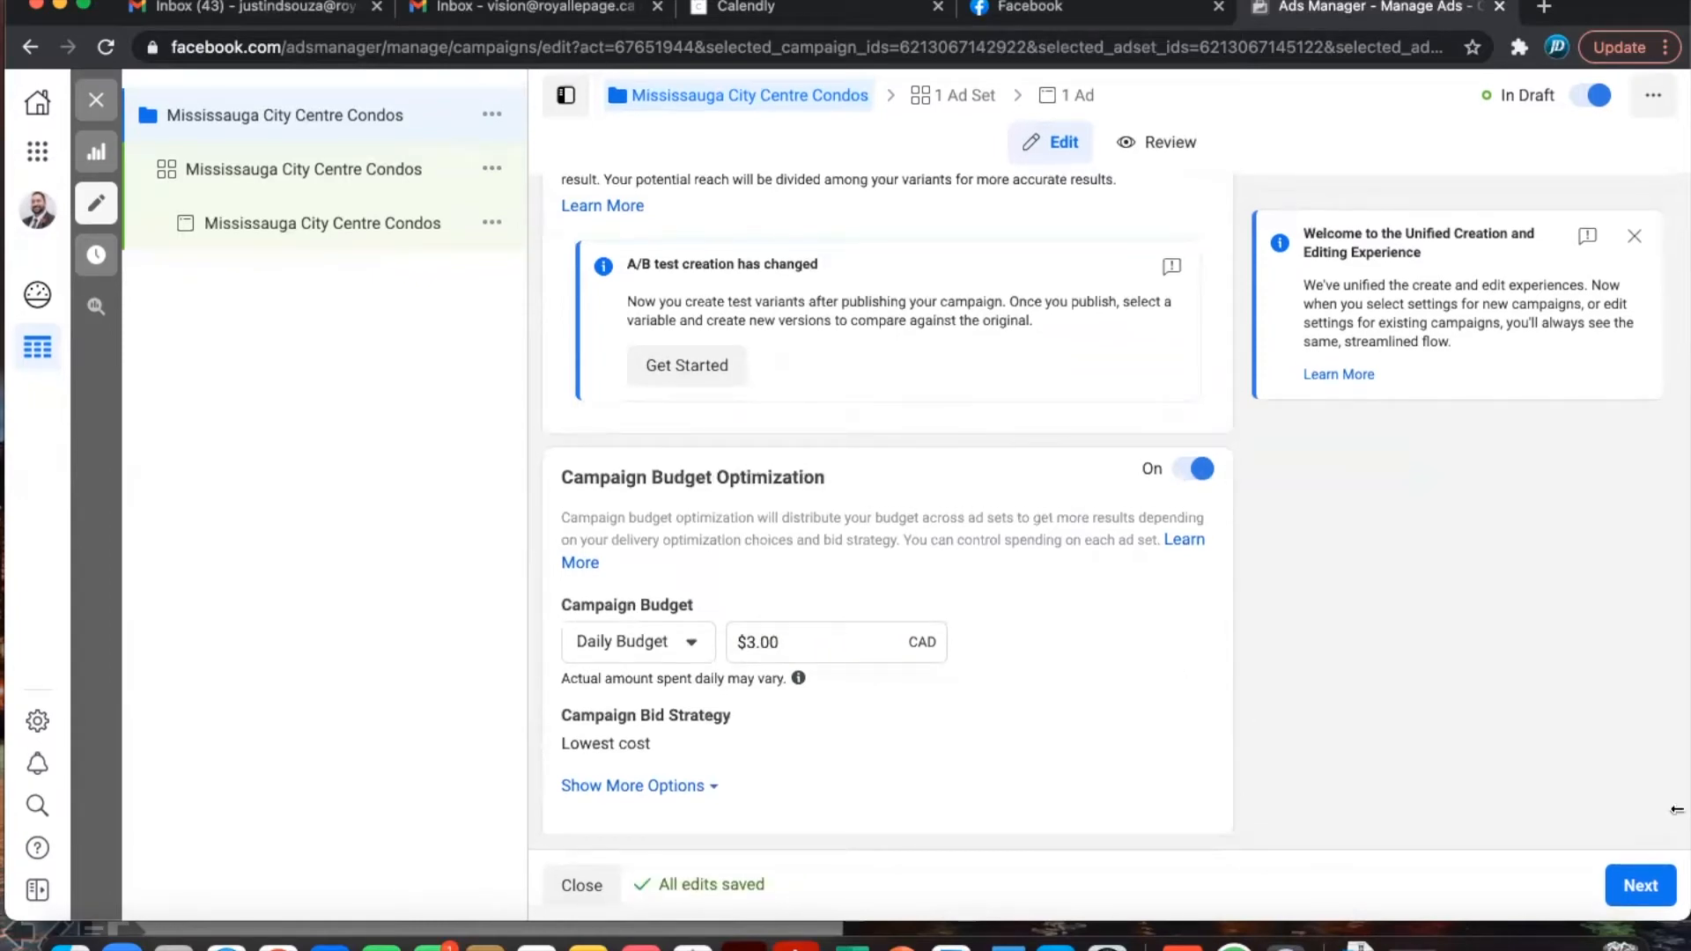
left_click(1641, 887)
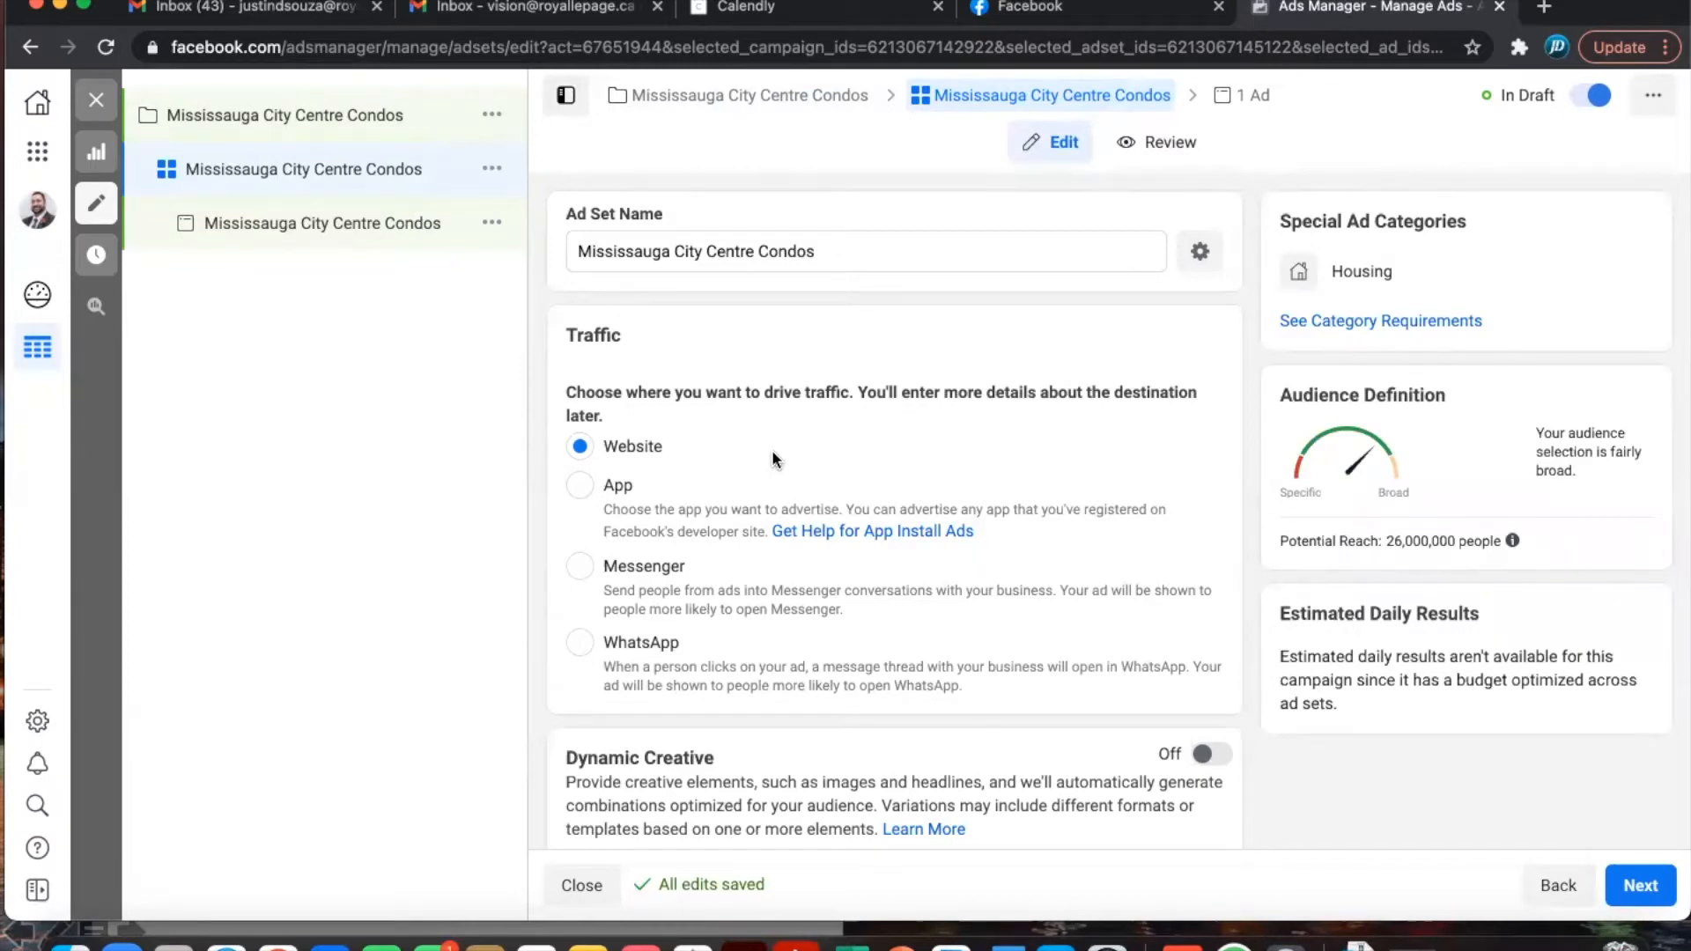
- Set the ad set start date to January 25, 2021 with 00 minutes
scroll(772, 449, "down", 5)
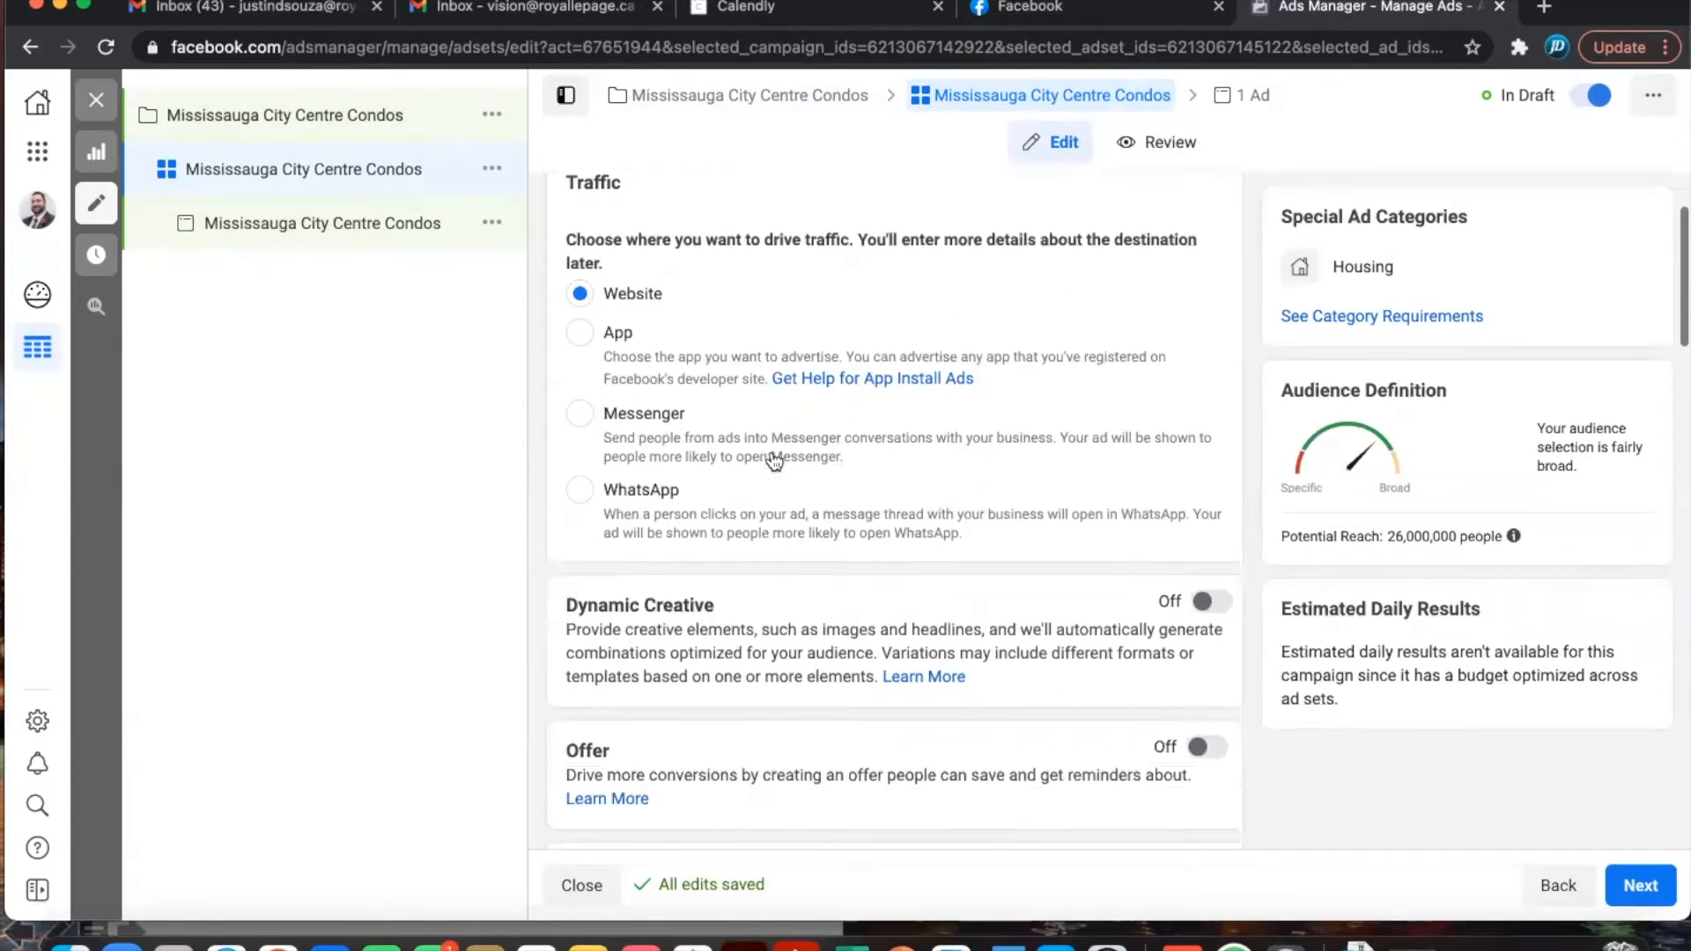
scroll(773, 452, "down", 2)
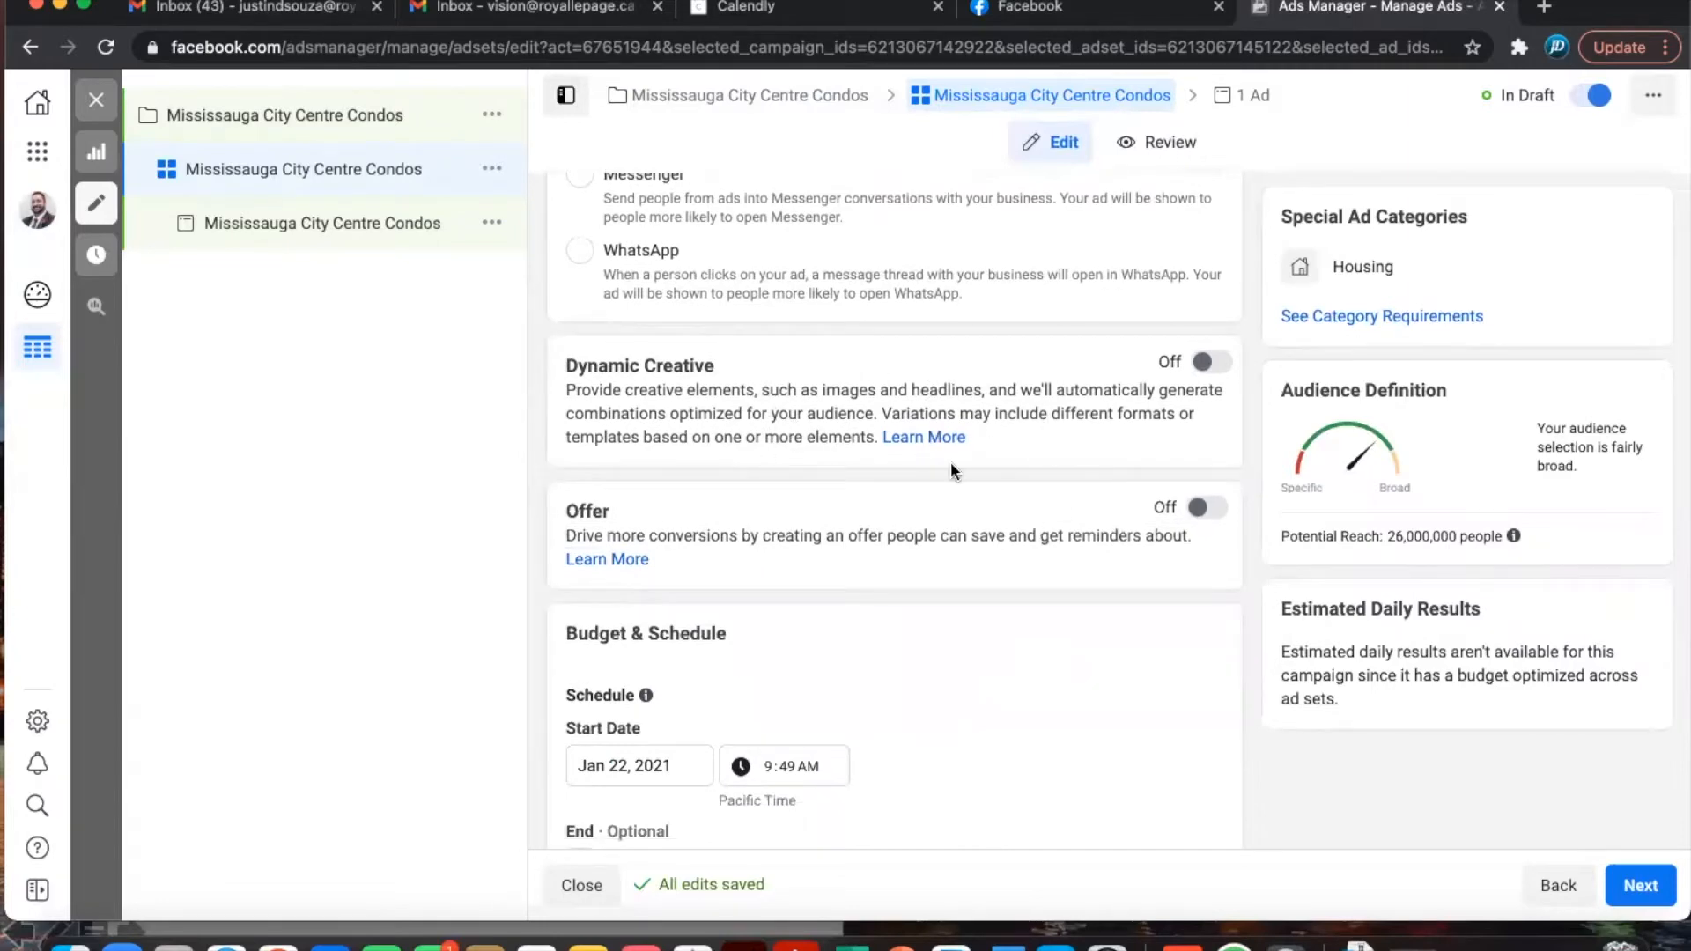
scroll(949, 467, "down", 4)
scroll(951, 465, "down", 3)
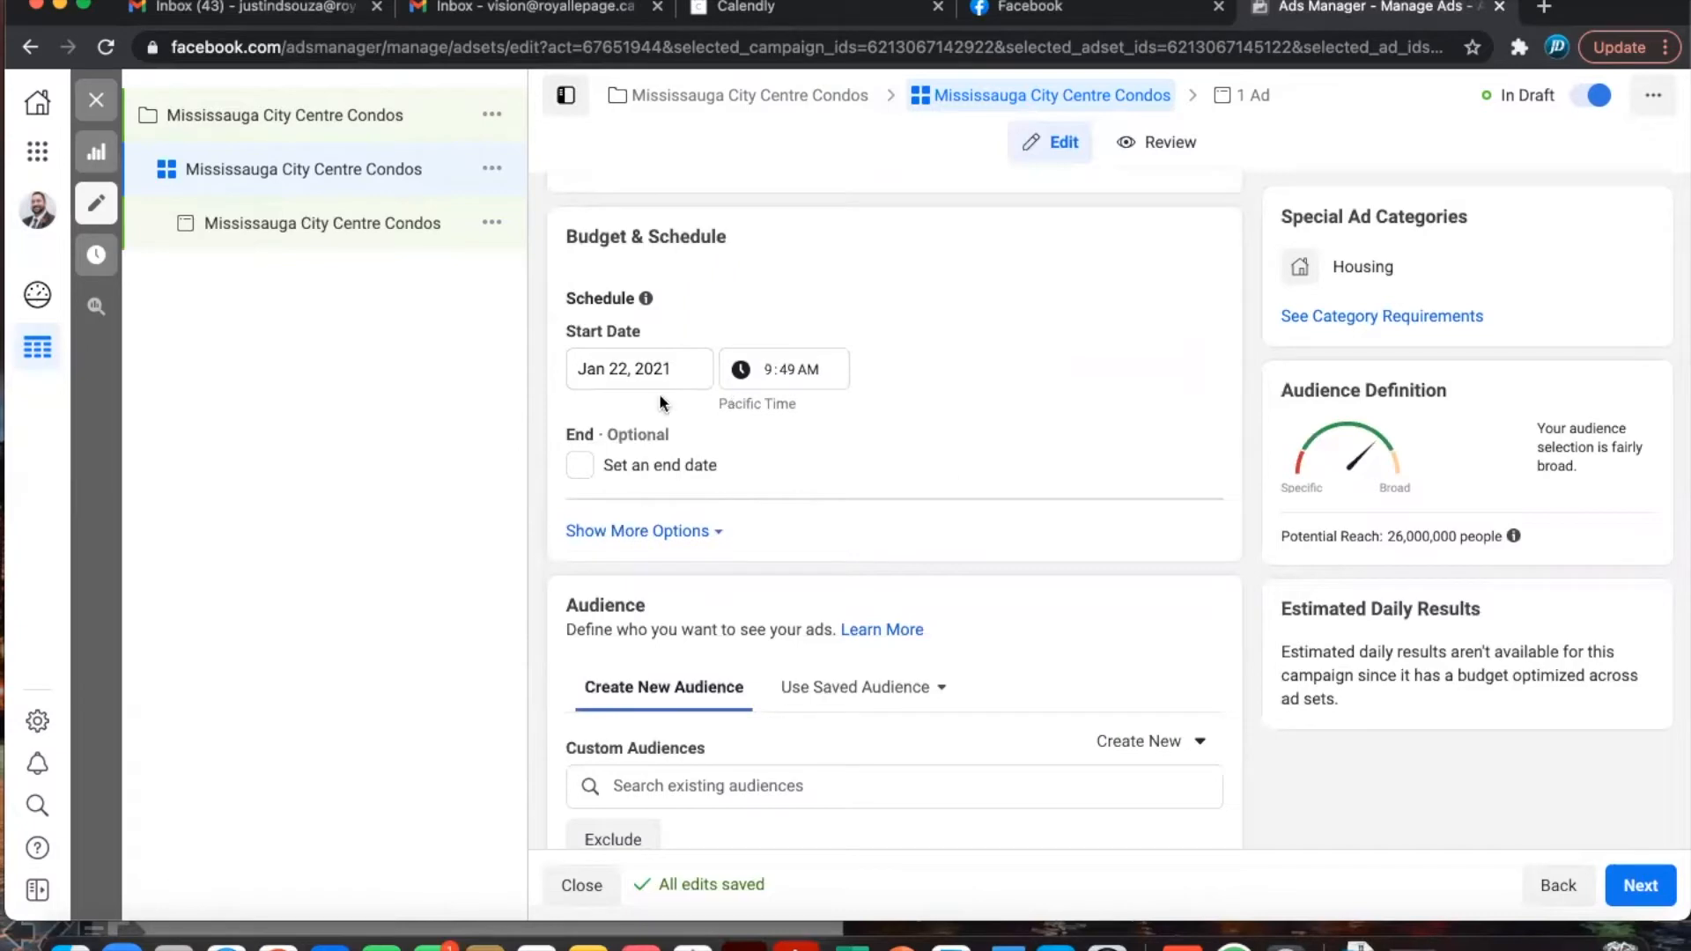
left_click(683, 368)
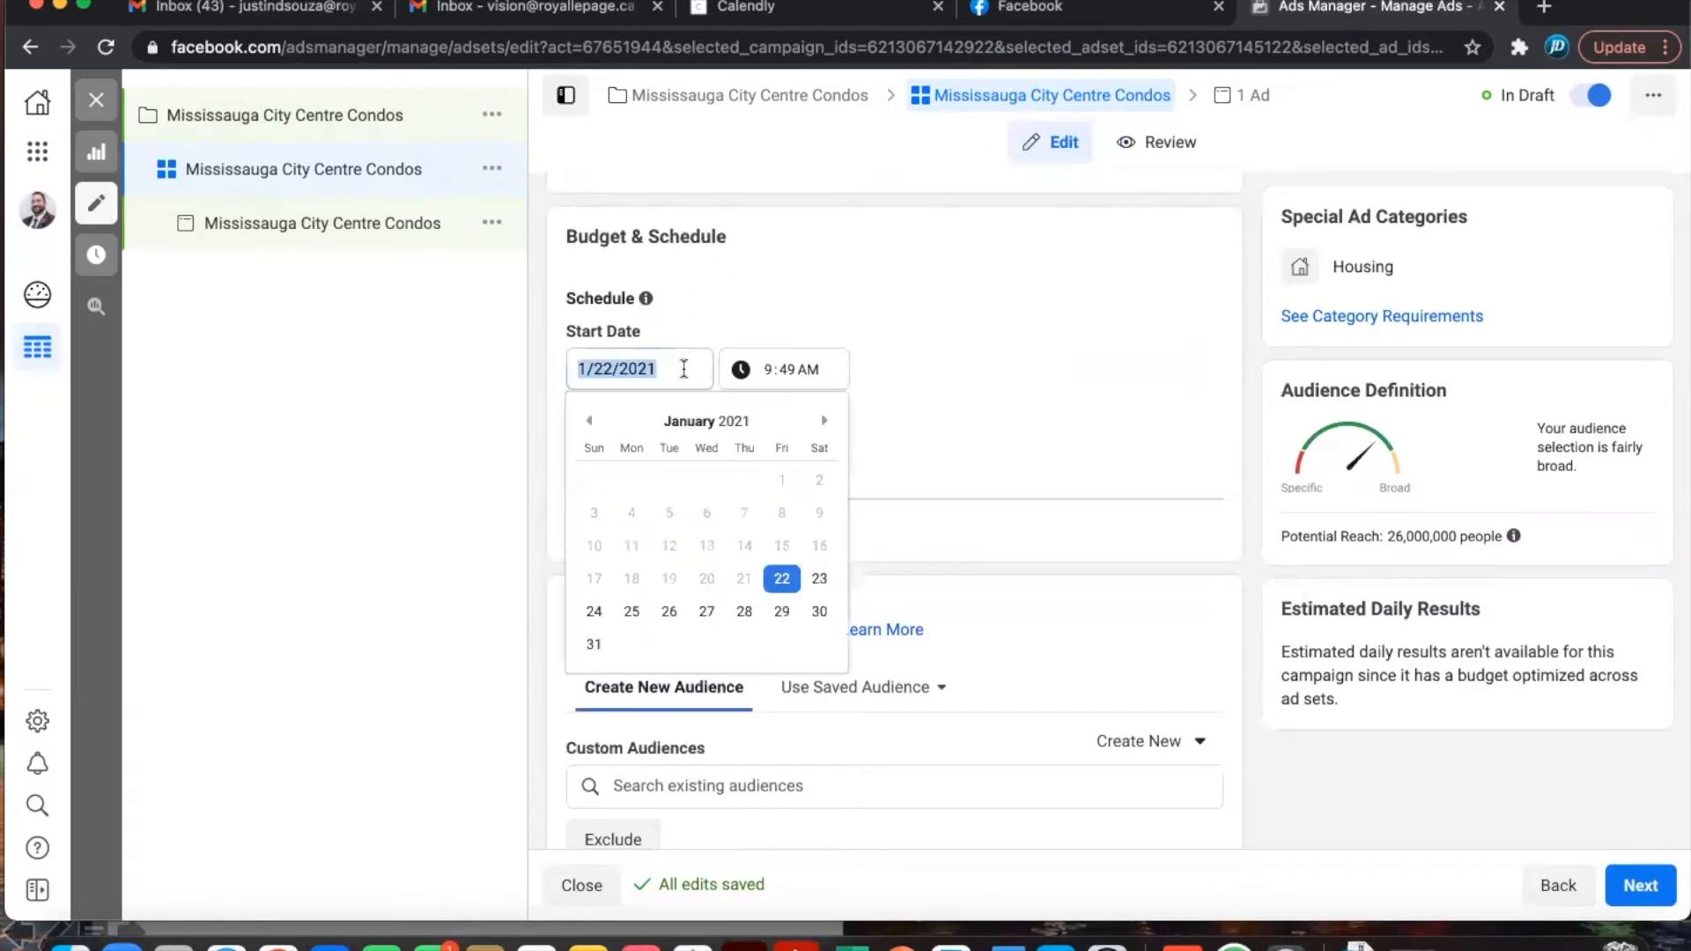
left_click(630, 612)
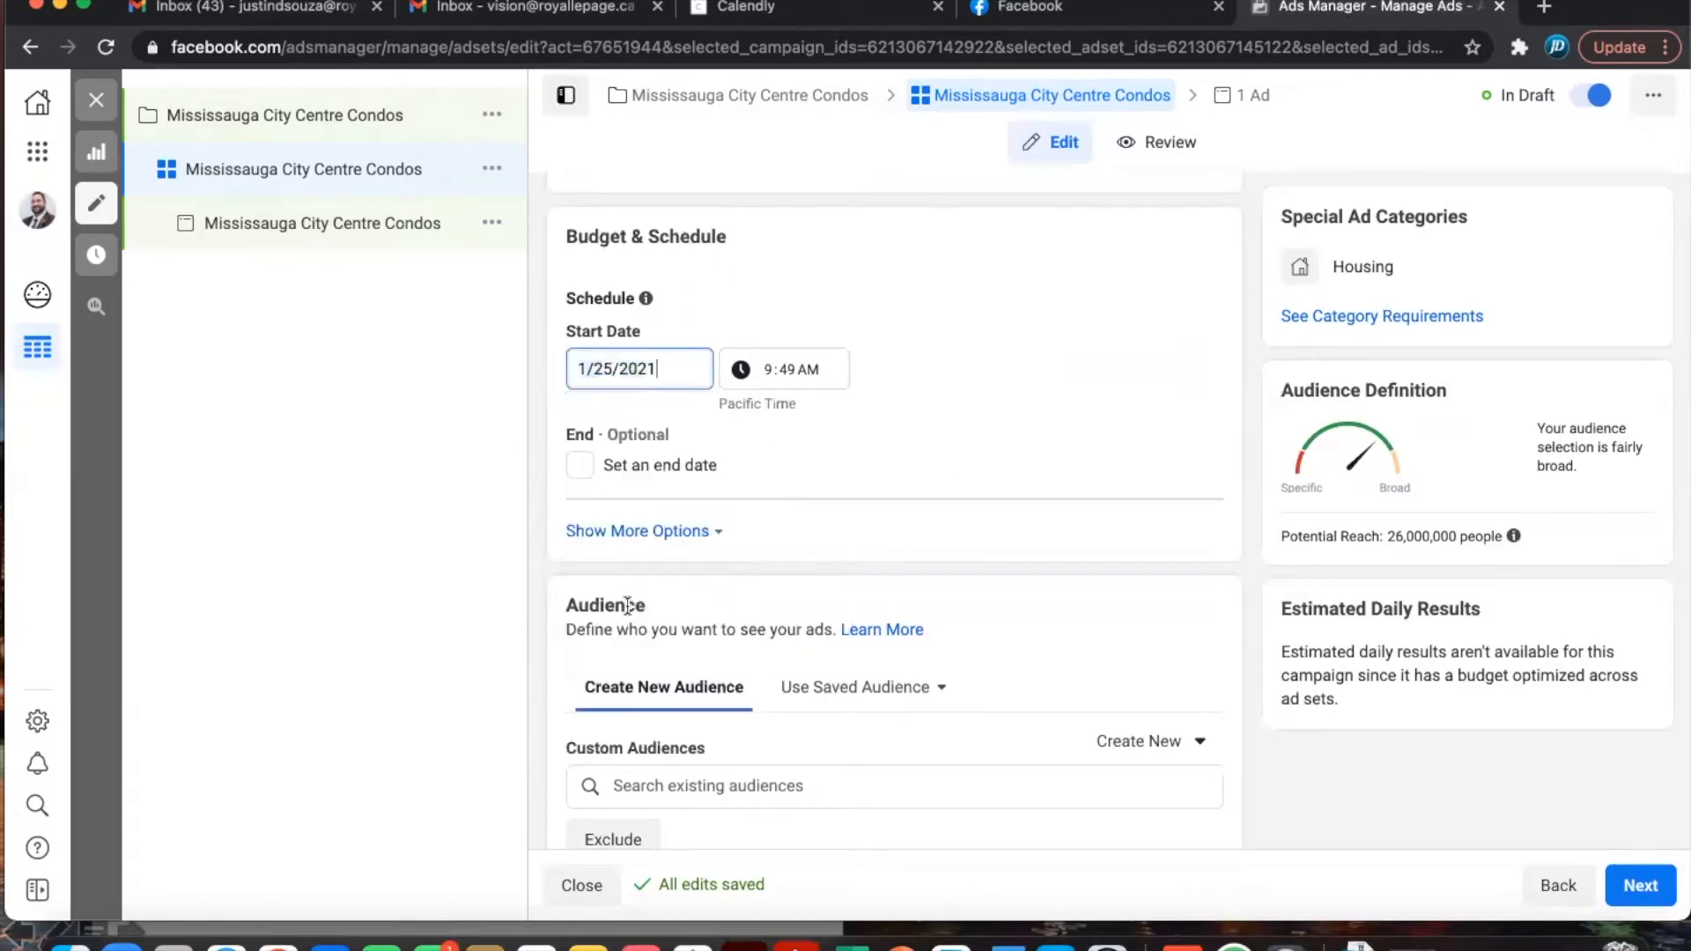
left_click(785, 370)
type("00")
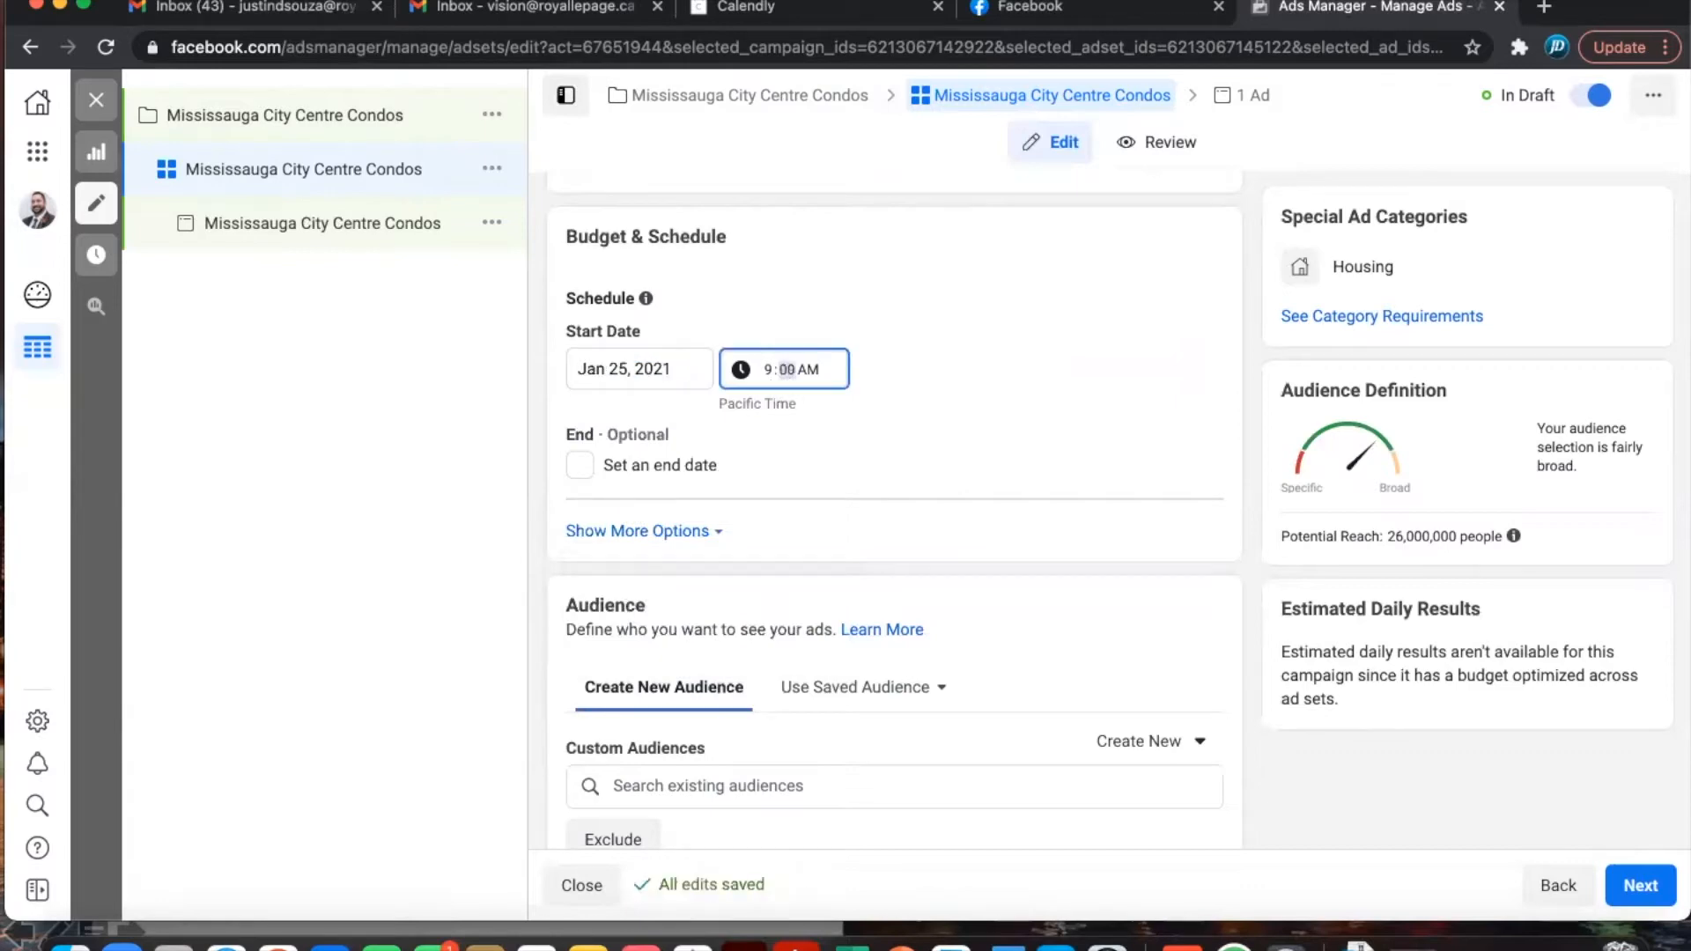
- Add an end date of February 1, 2021 at 9:00 AM
left_click(580, 467)
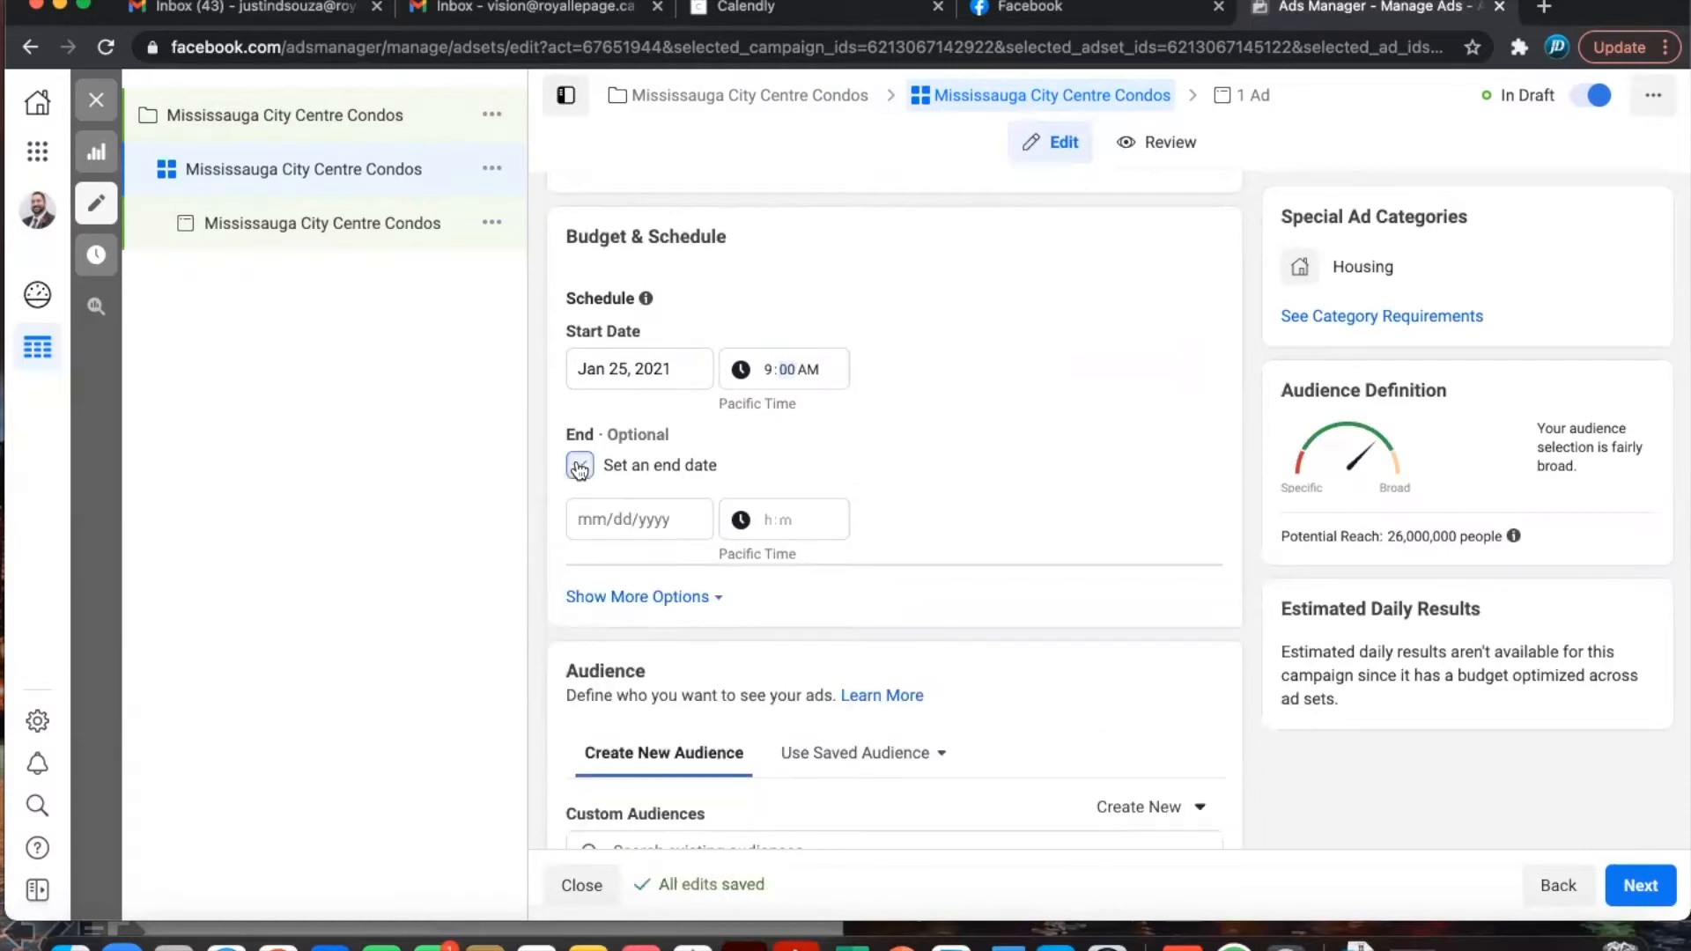
left_click(648, 518)
left_click(824, 572)
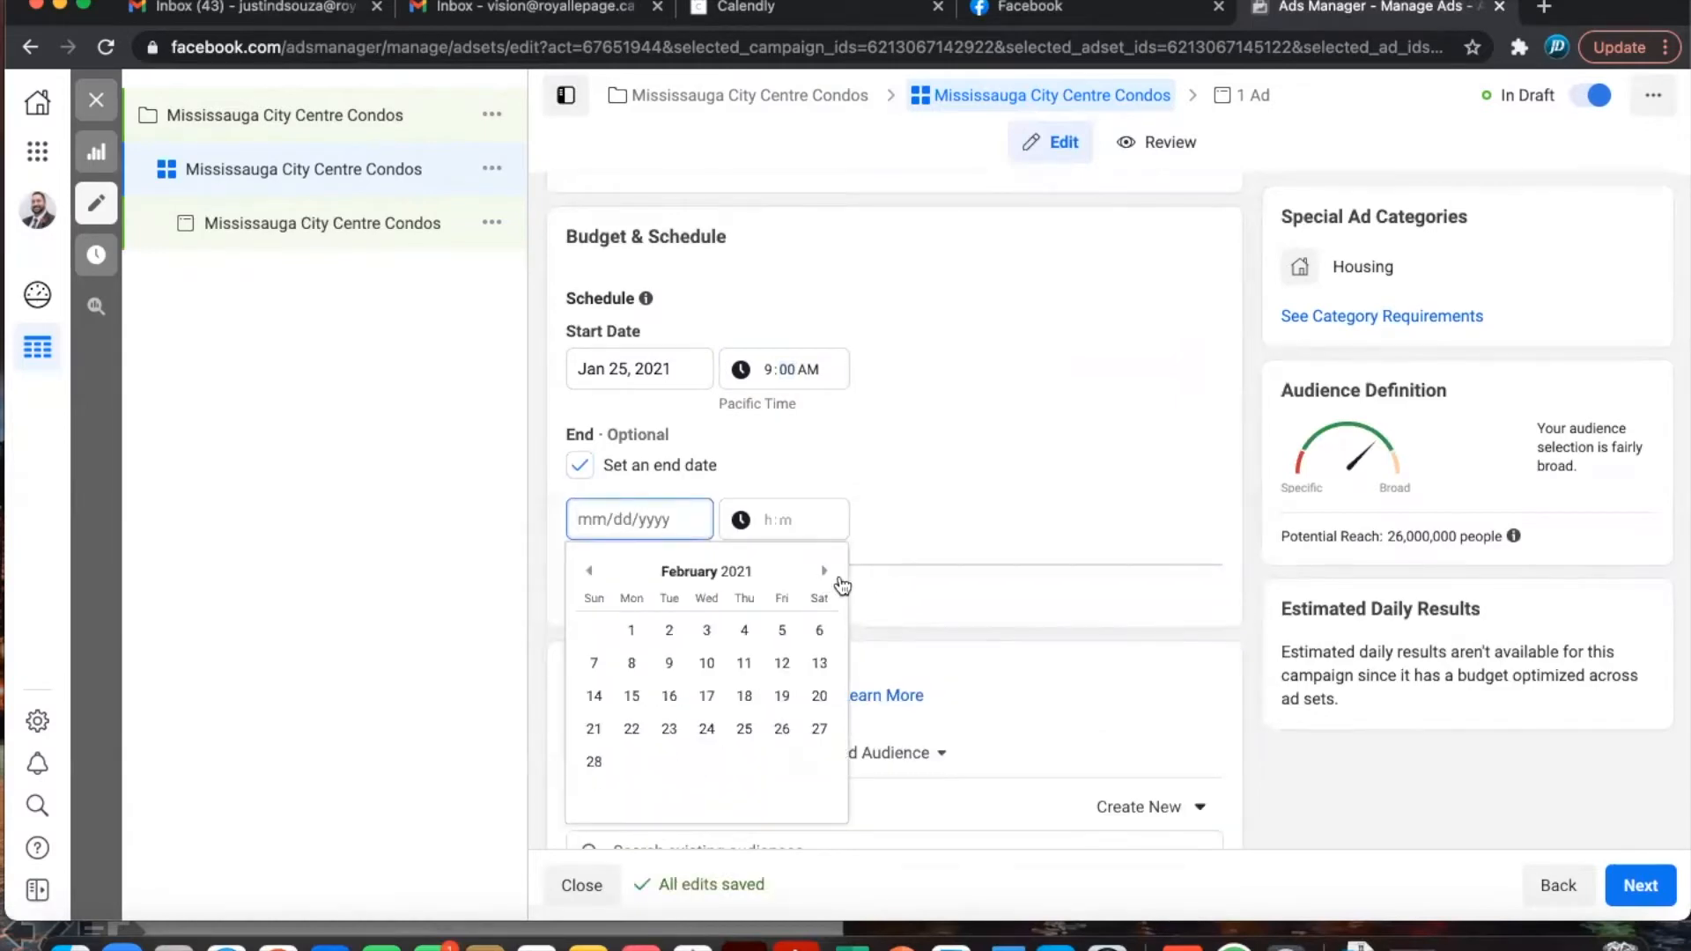
left_click(633, 630)
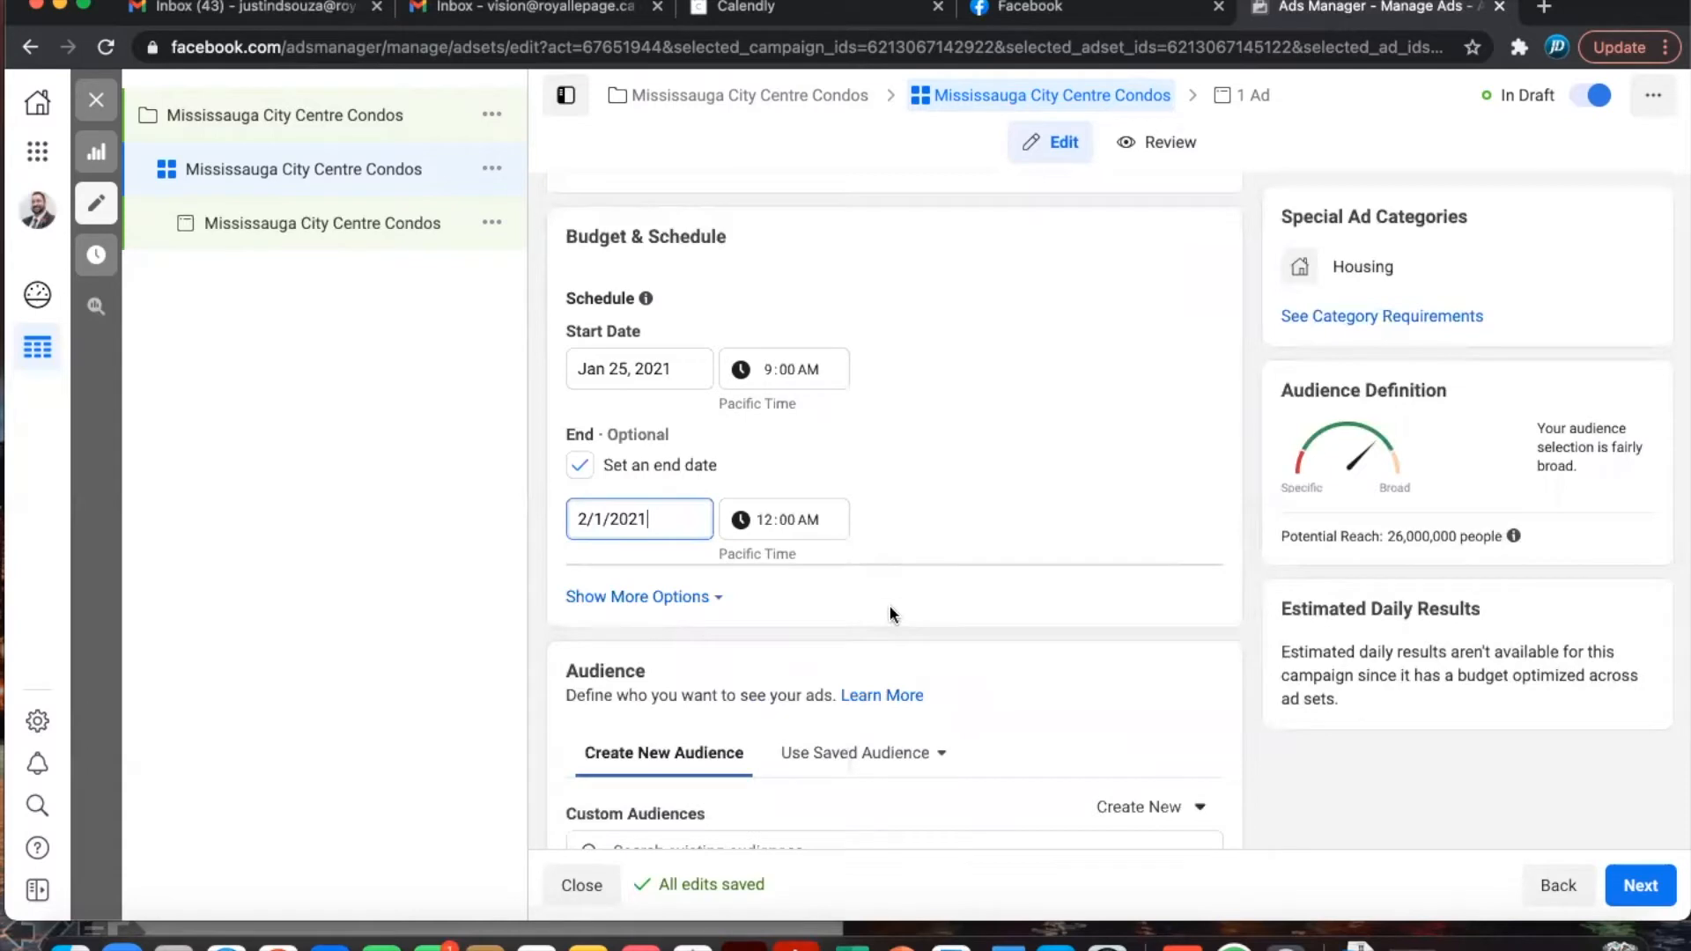
left_click(767, 521)
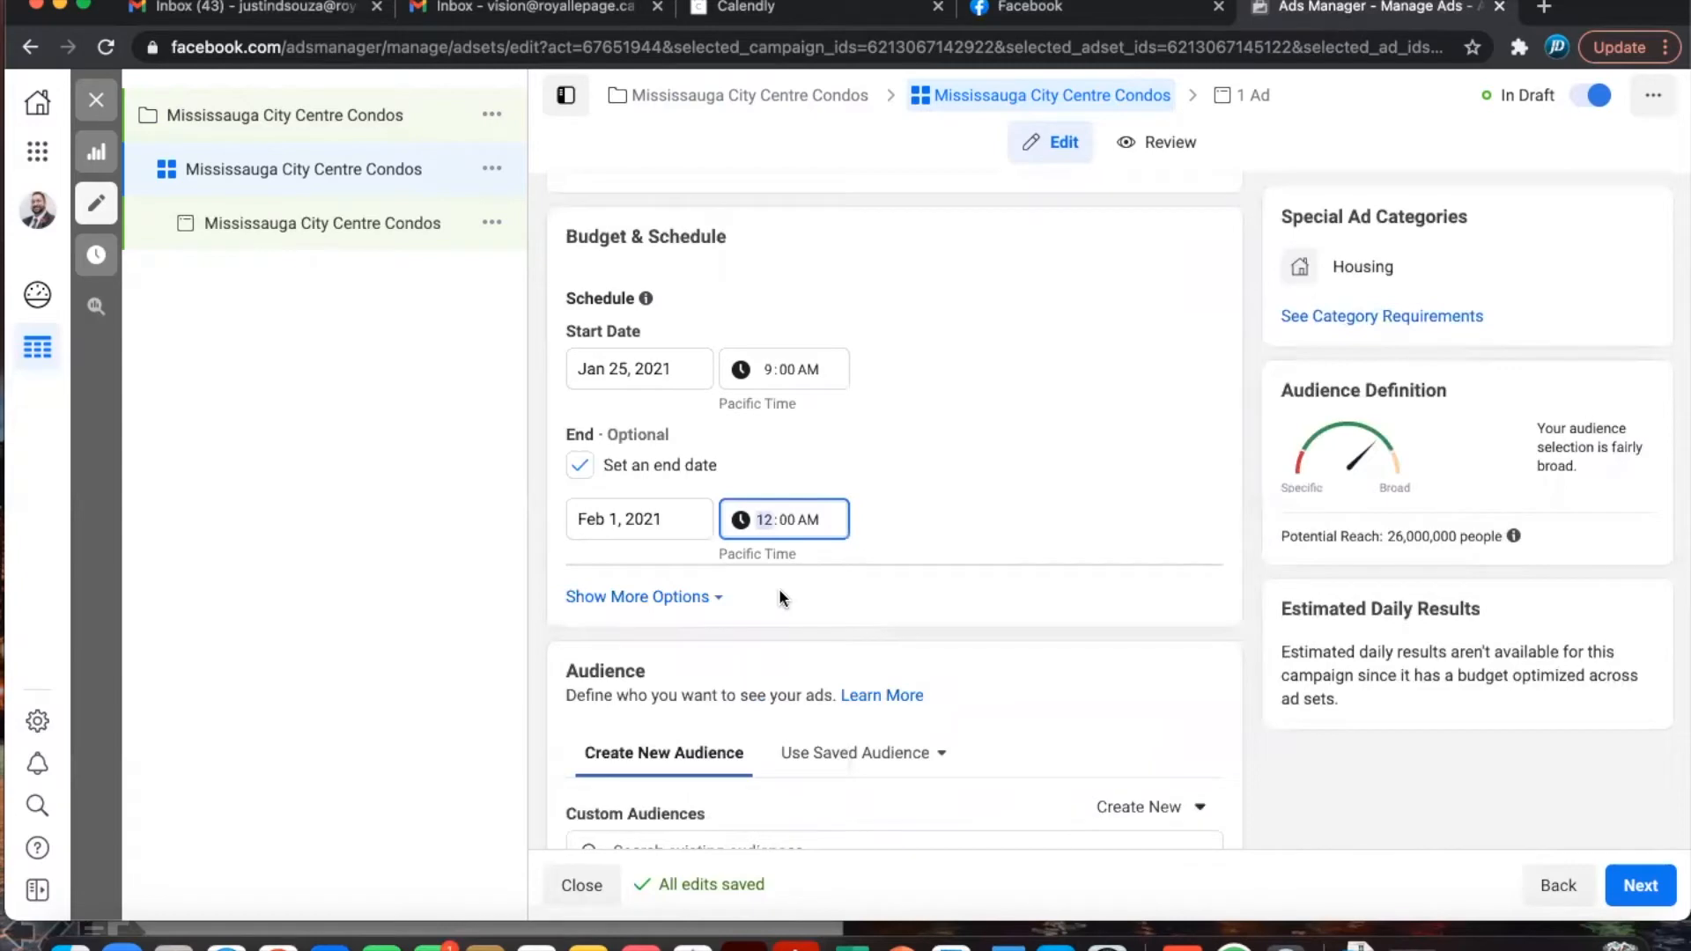
type("9")
left_click(920, 500)
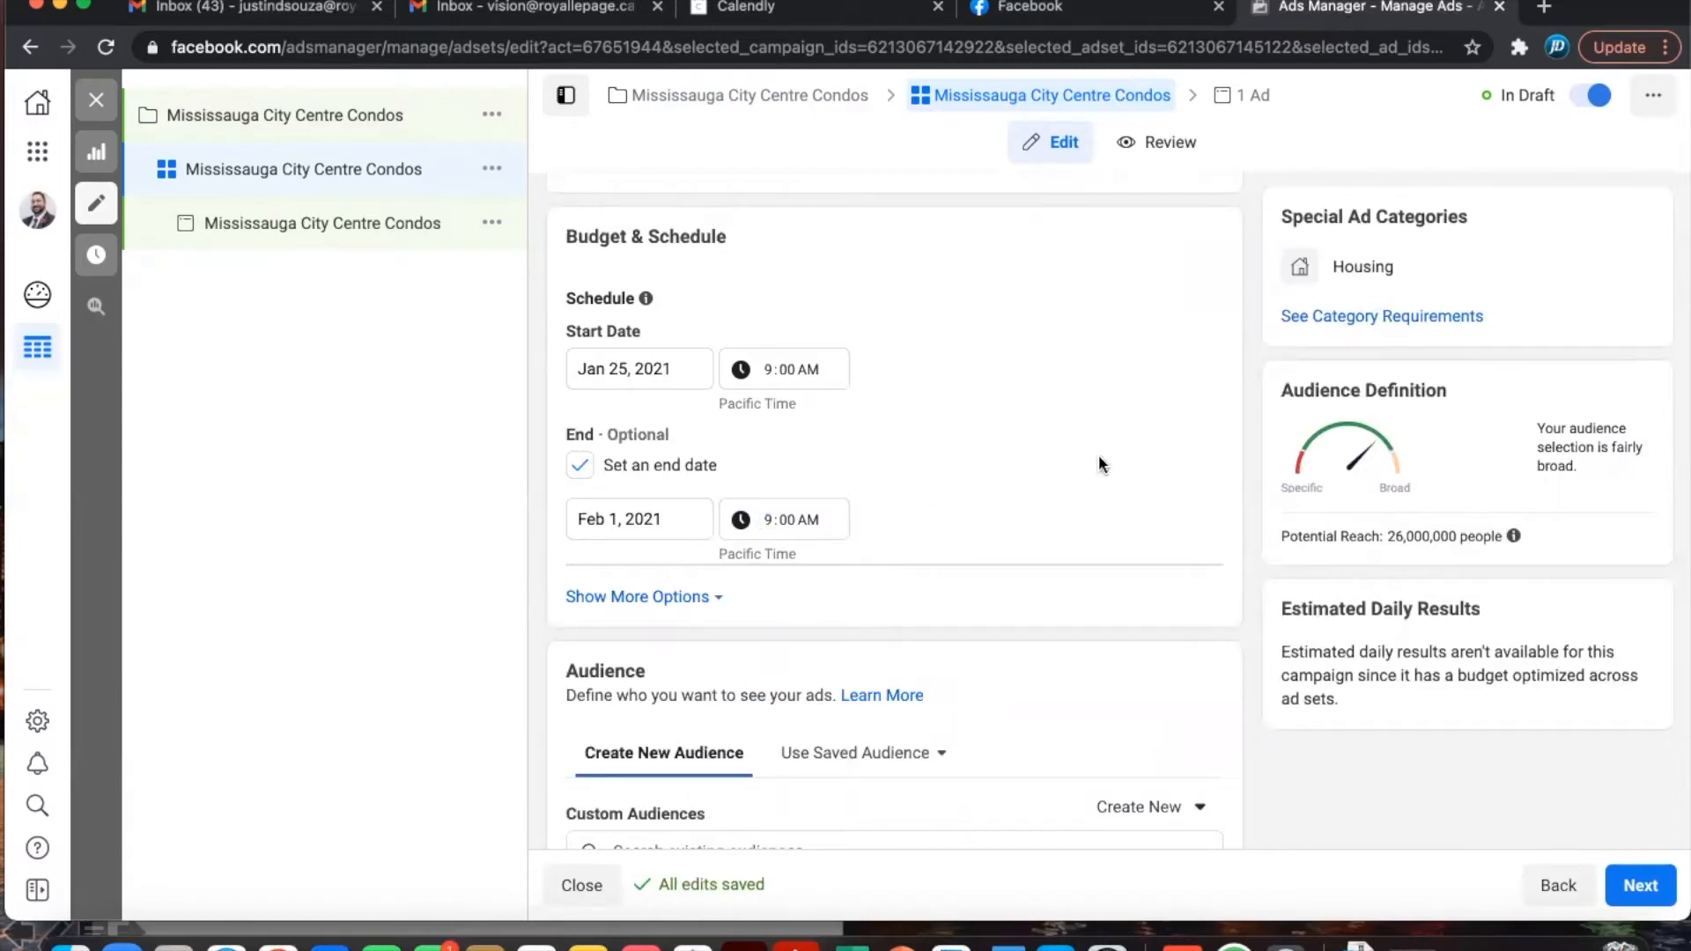
scroll(1099, 456, "down", 2)
scroll(1098, 455, "down", 5)
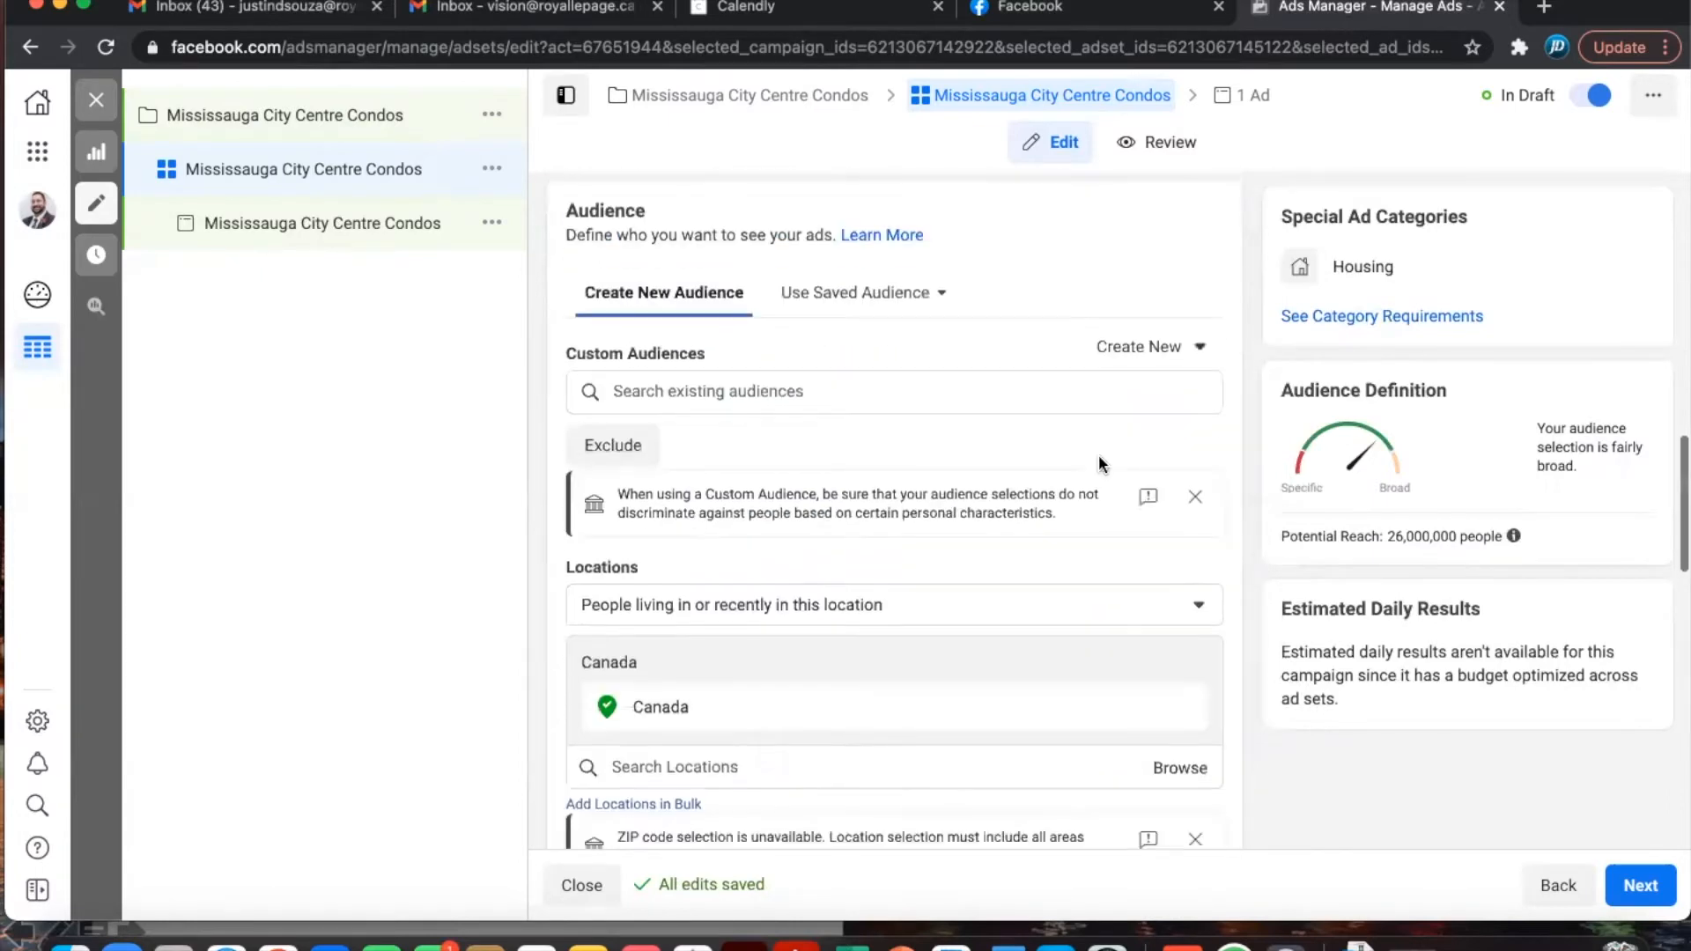
scroll(1097, 454, "down", 1)
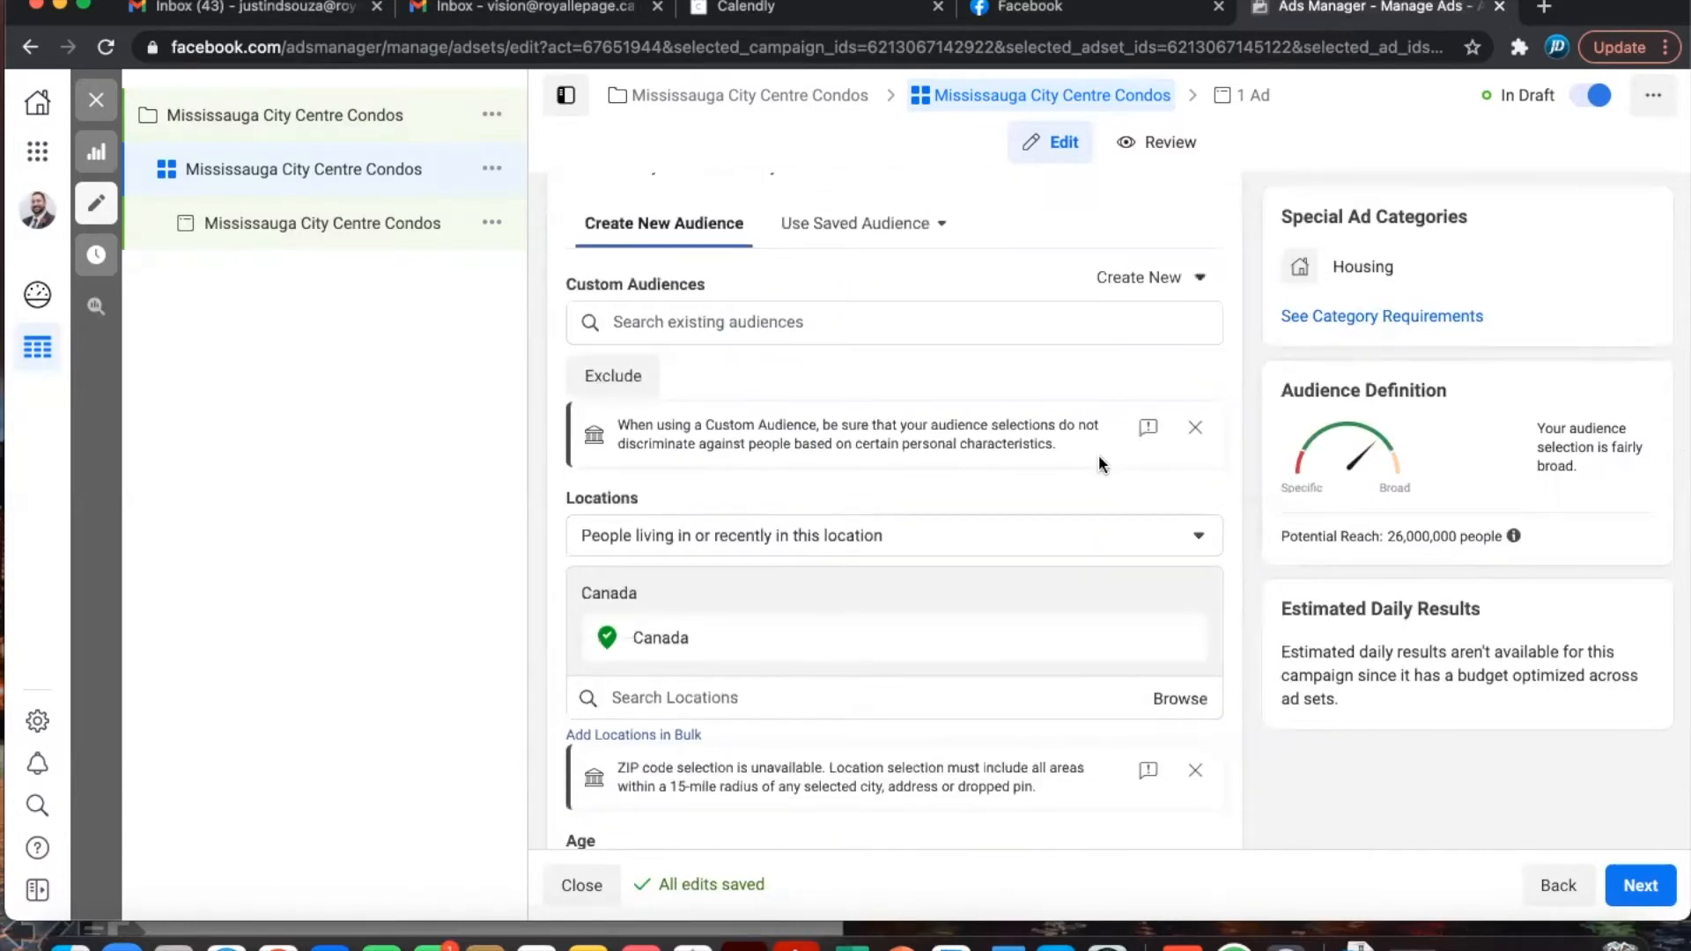
scroll(1097, 454, "down", 1)
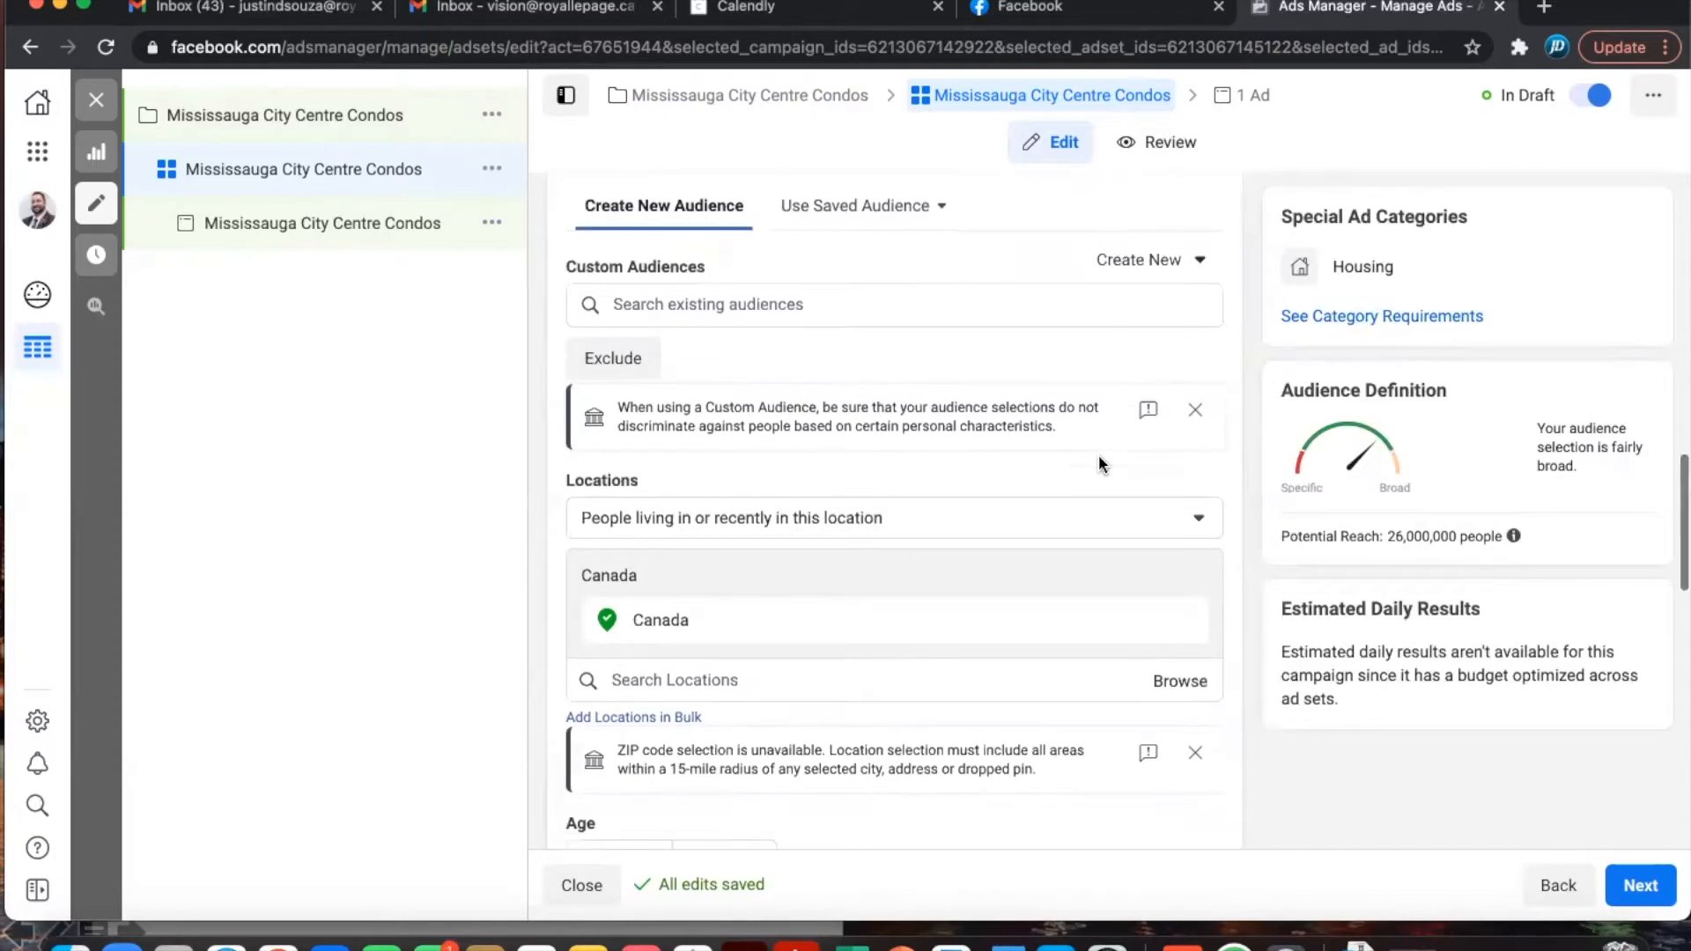
left_click(862, 303)
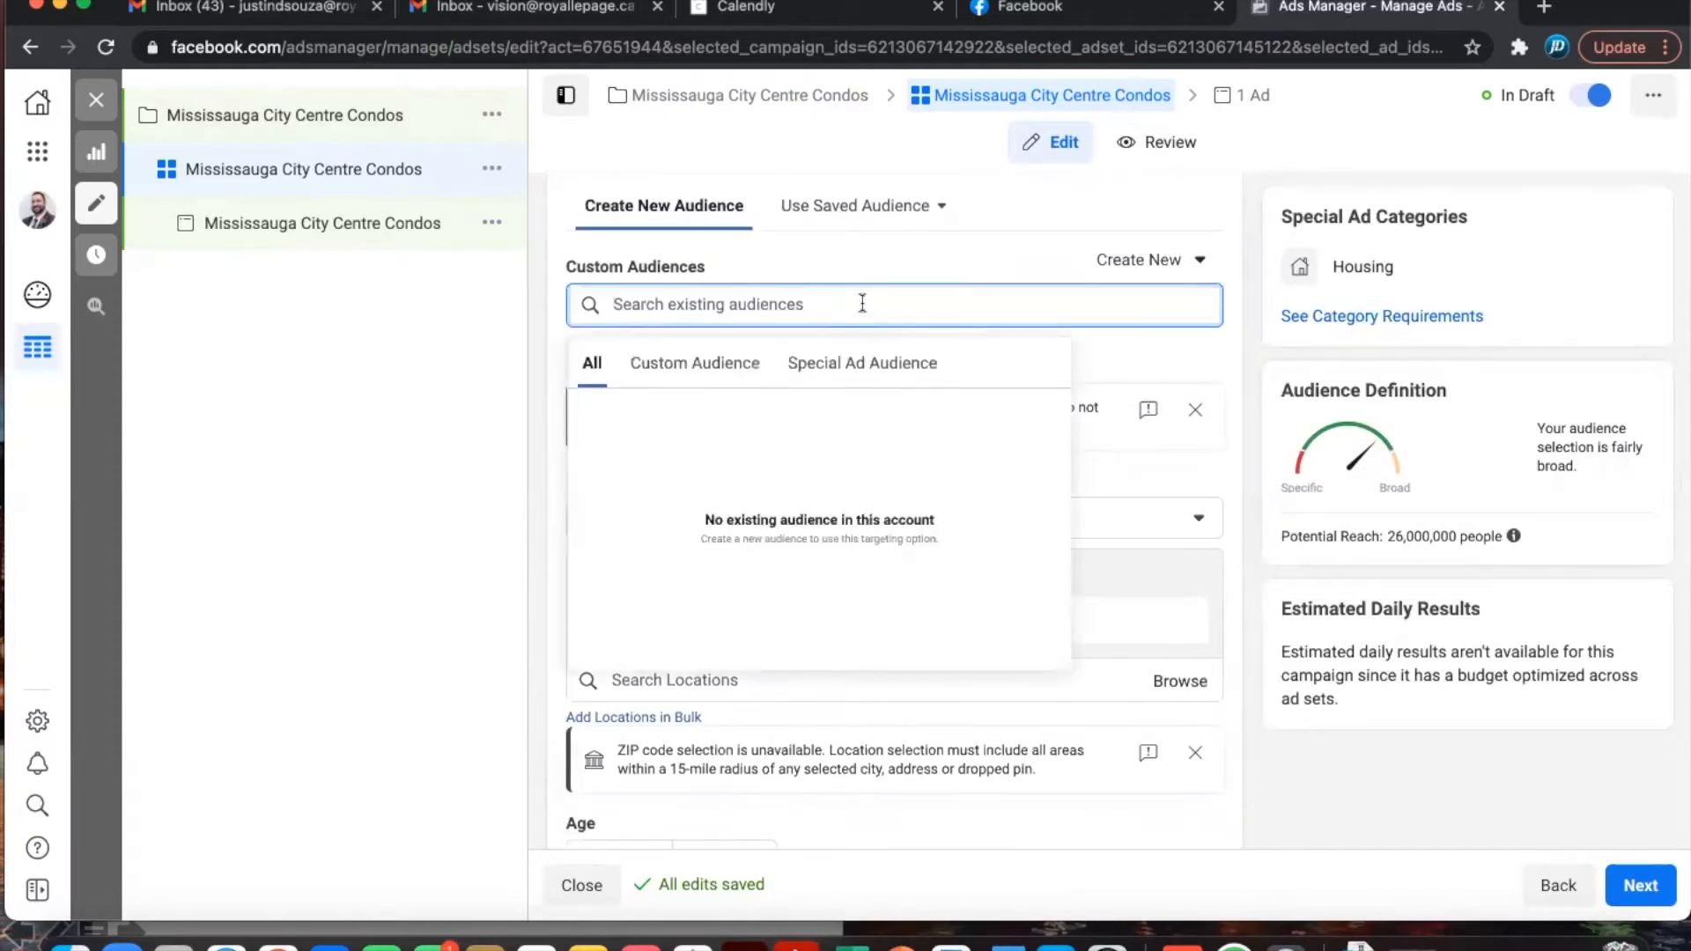
left_click(985, 236)
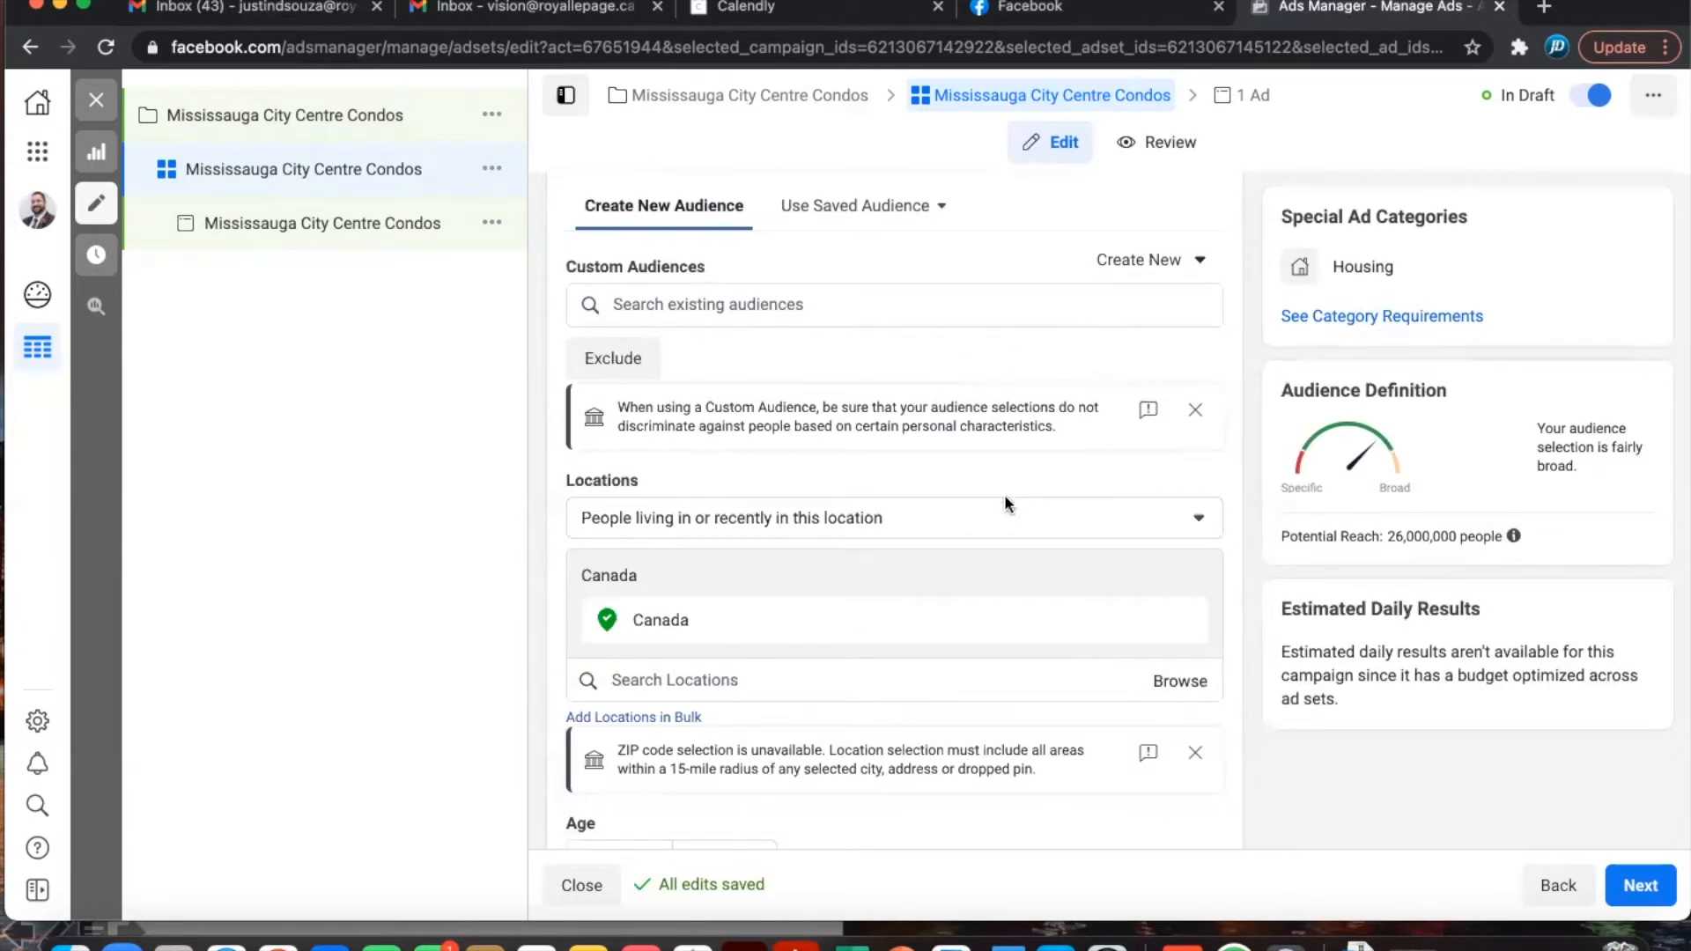
scroll(1004, 483, "down", 2)
scroll(1004, 482, "down", 3)
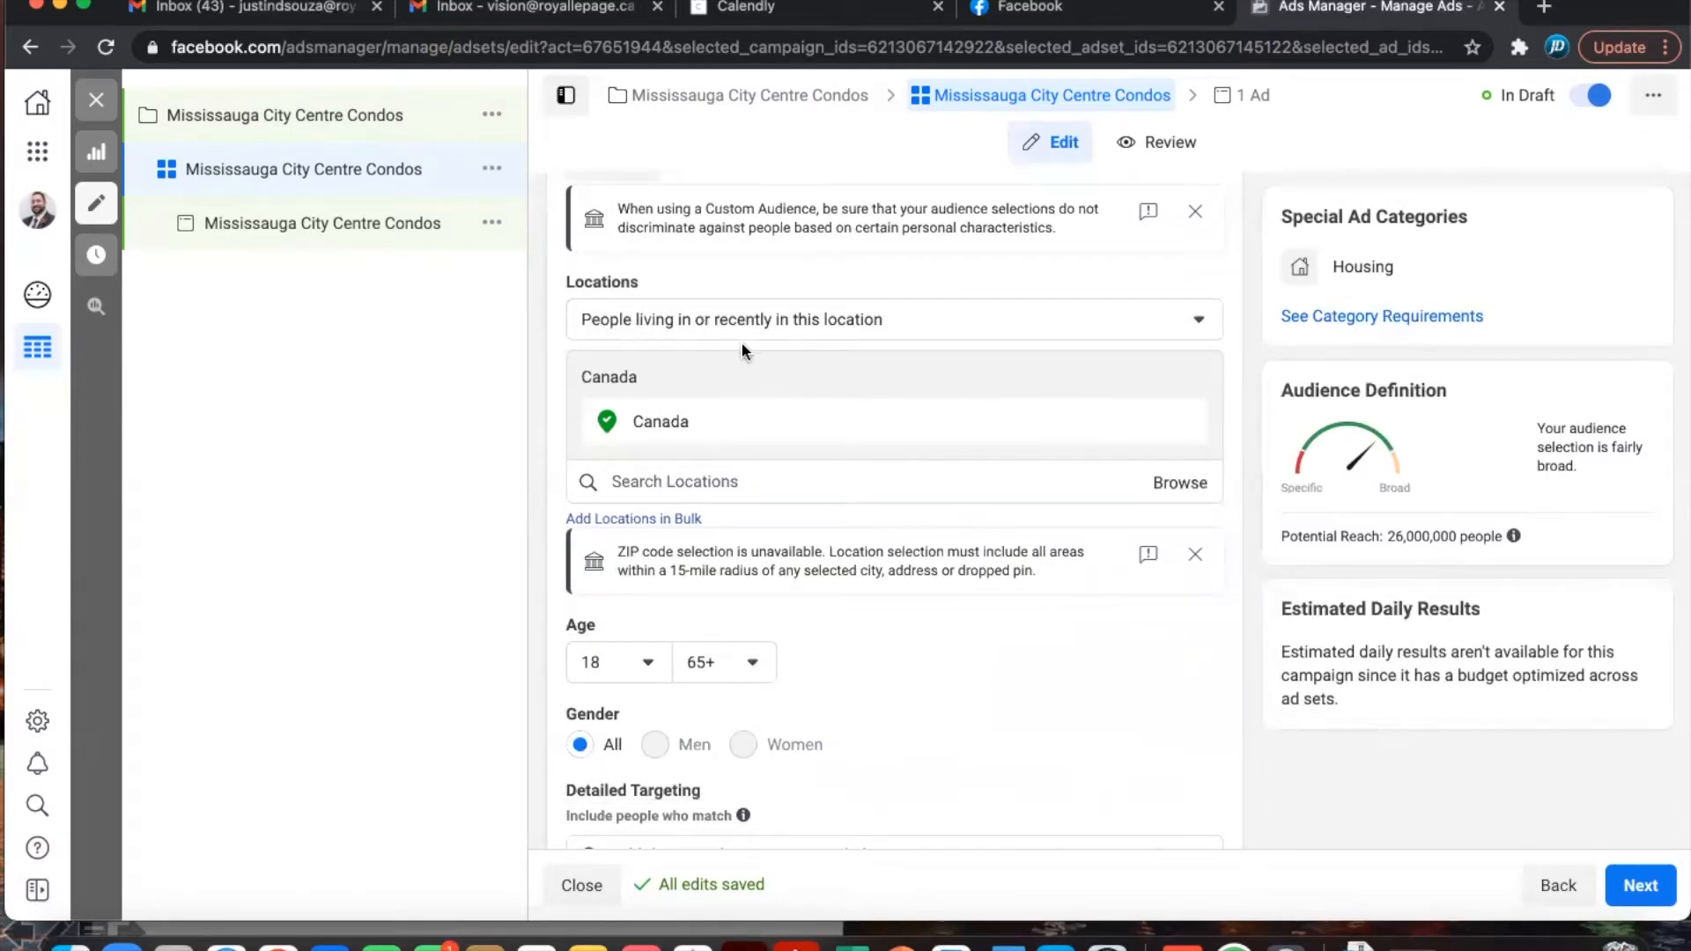
left_click(907, 325)
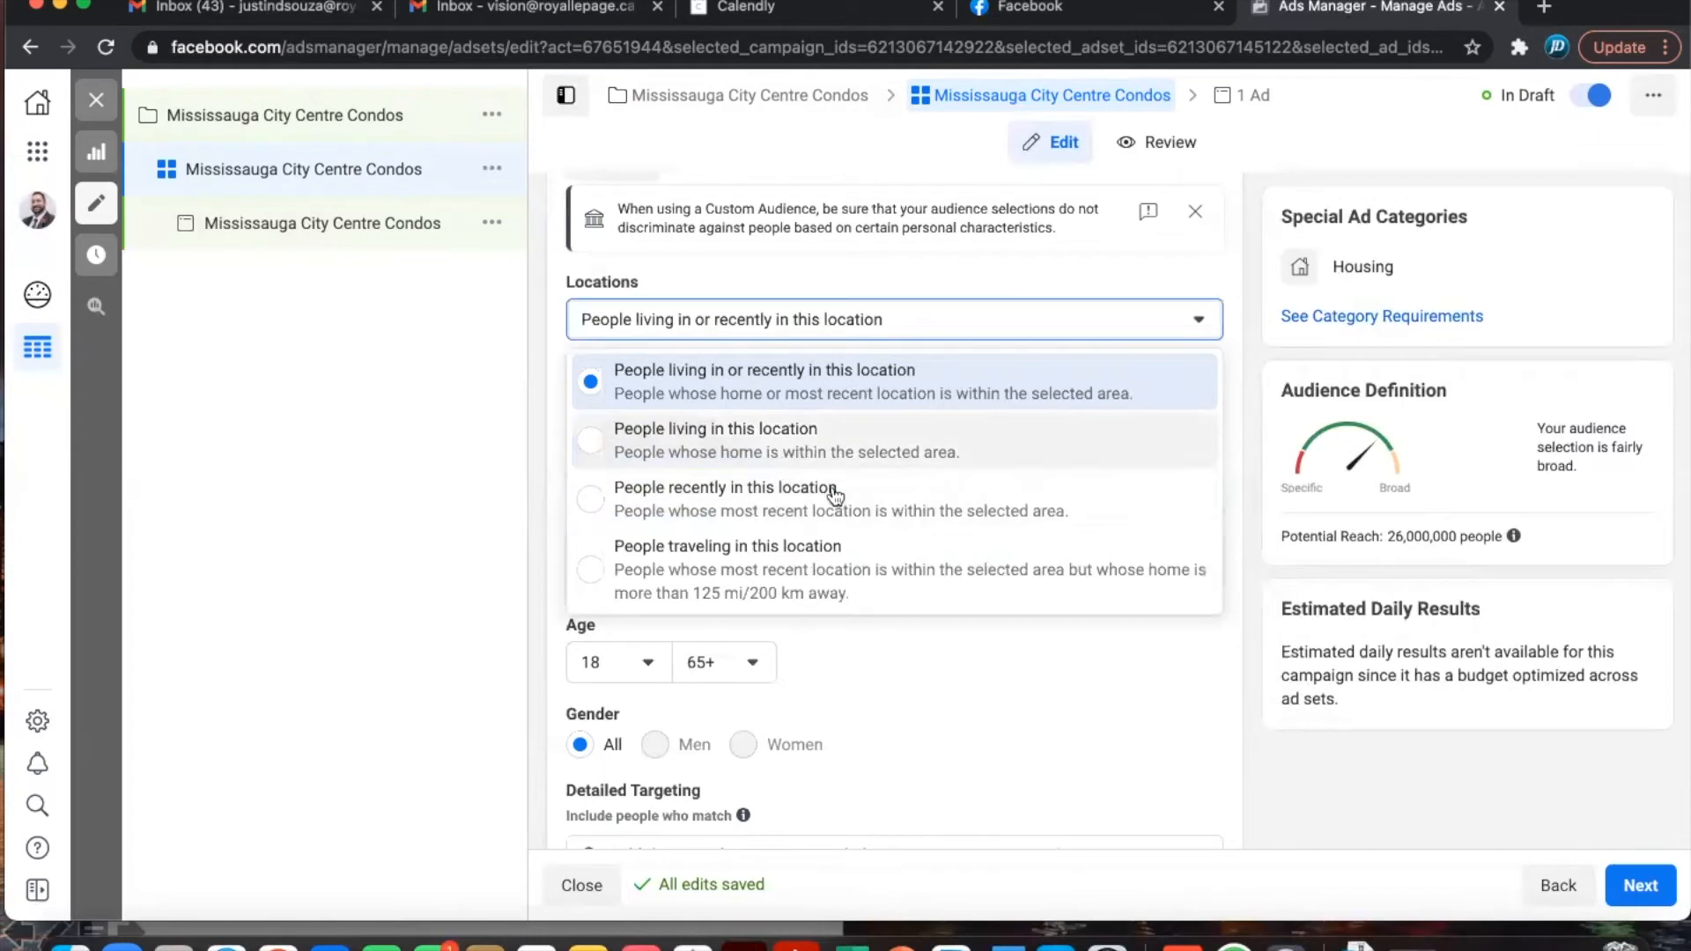
left_click(954, 270)
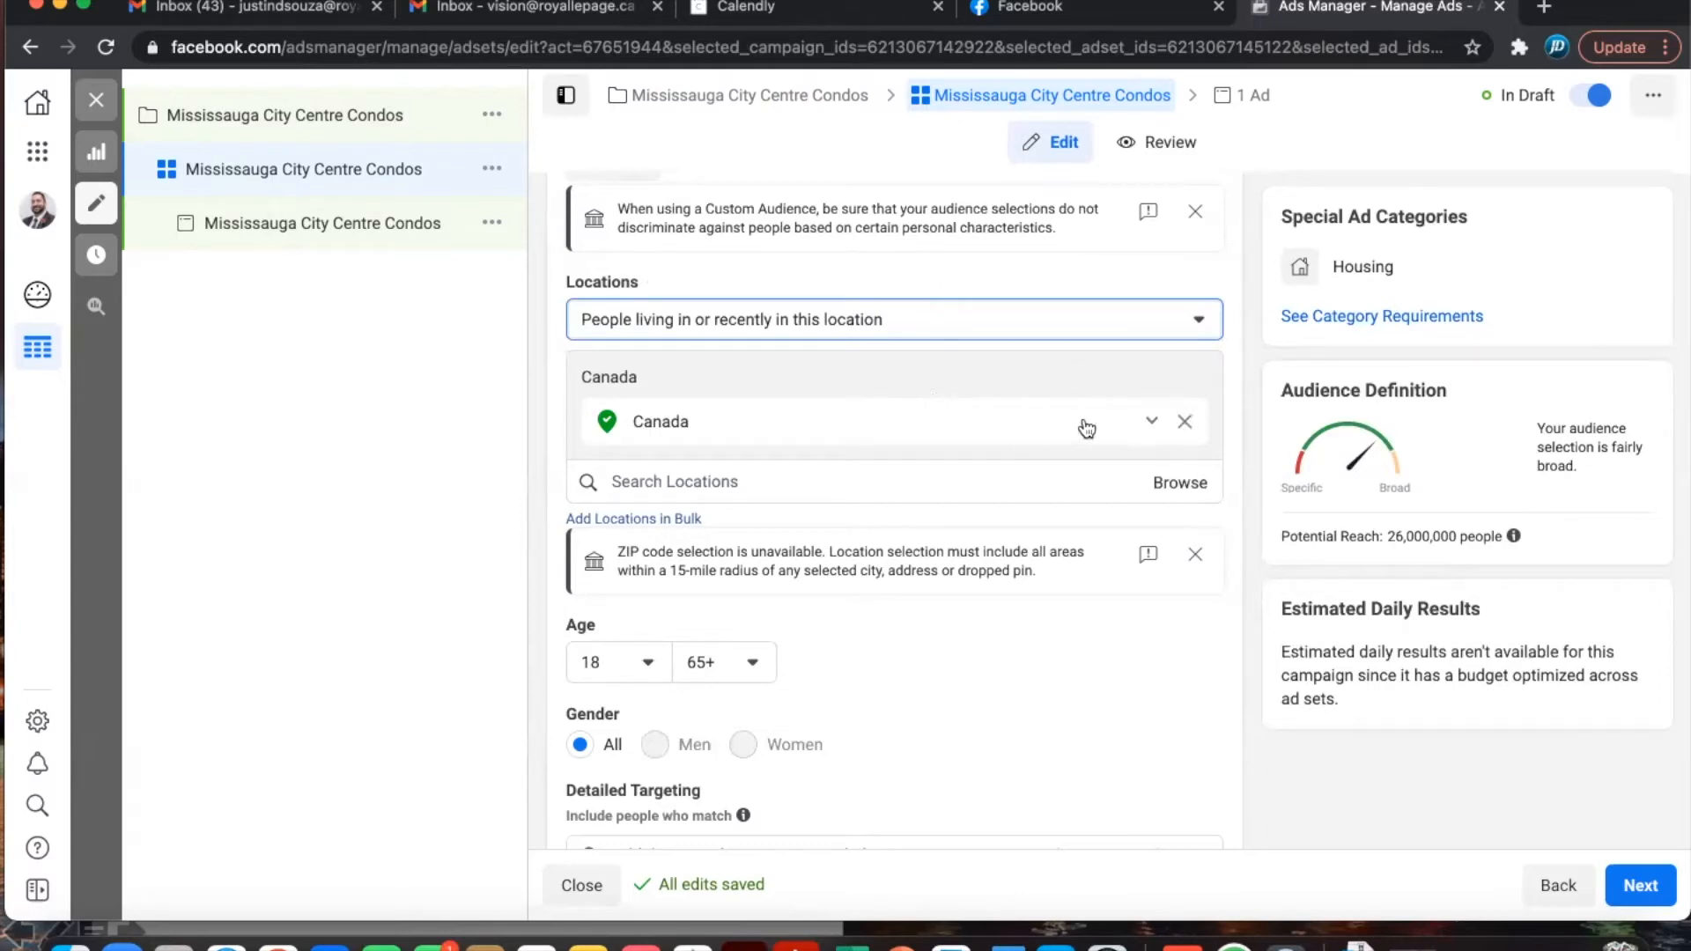
- Replace Canada with Mississauga, Ontario, Canada as the location, keeping the 15-mile radius
left_click(1186, 426)
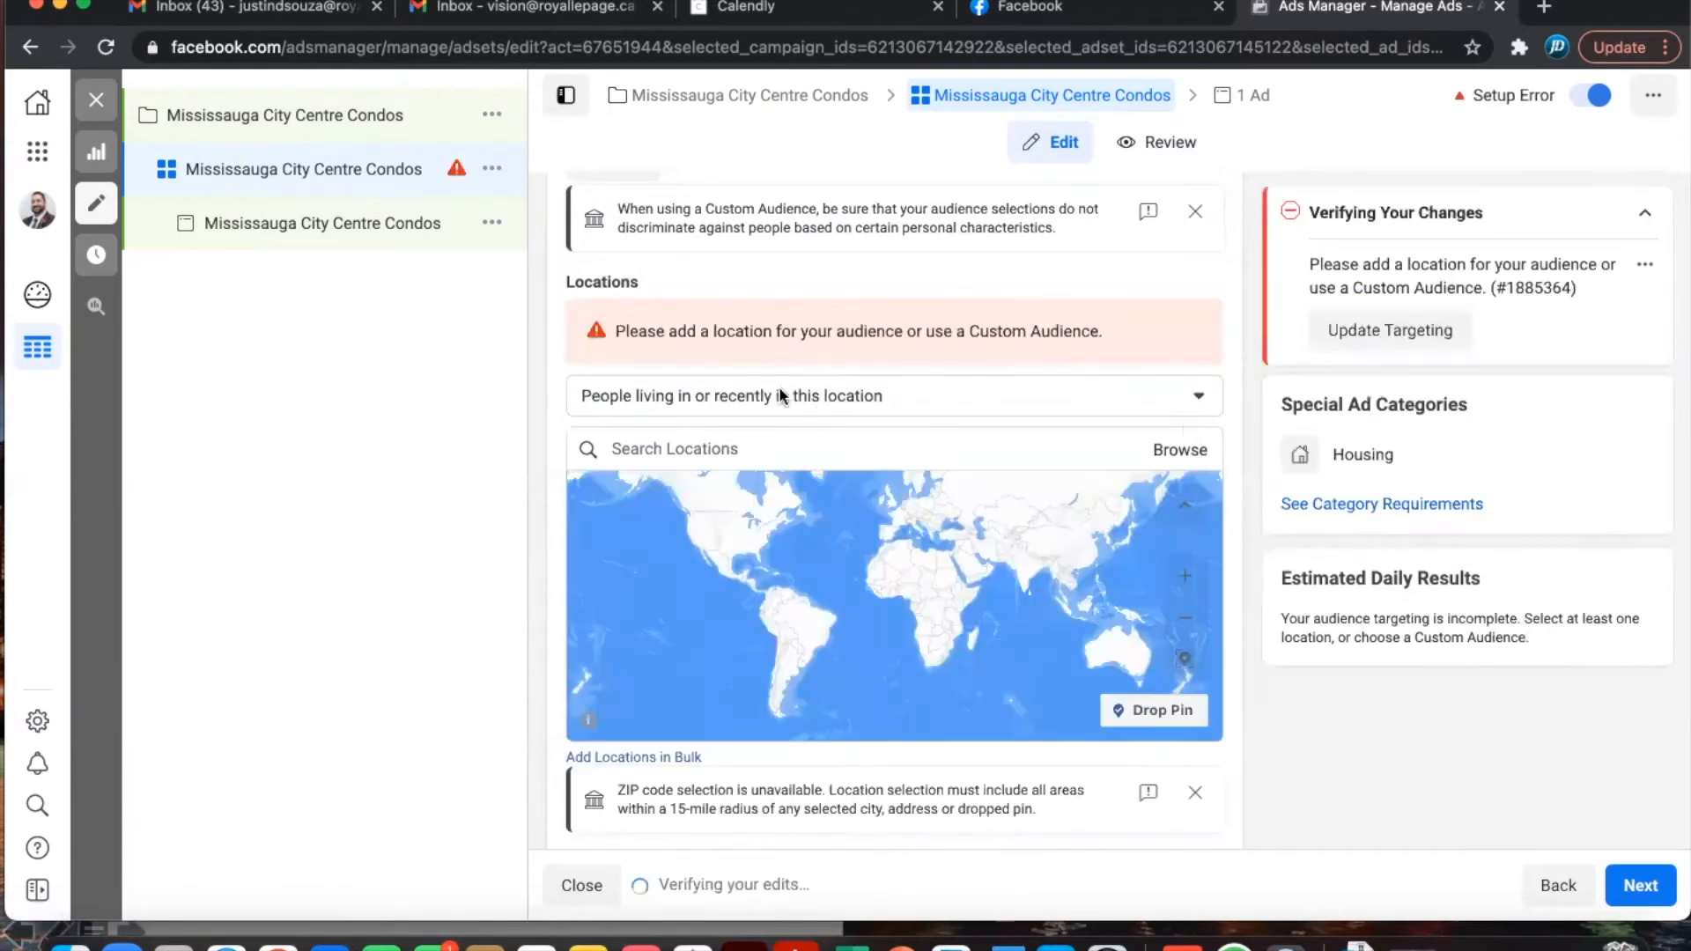
left_click(790, 442)
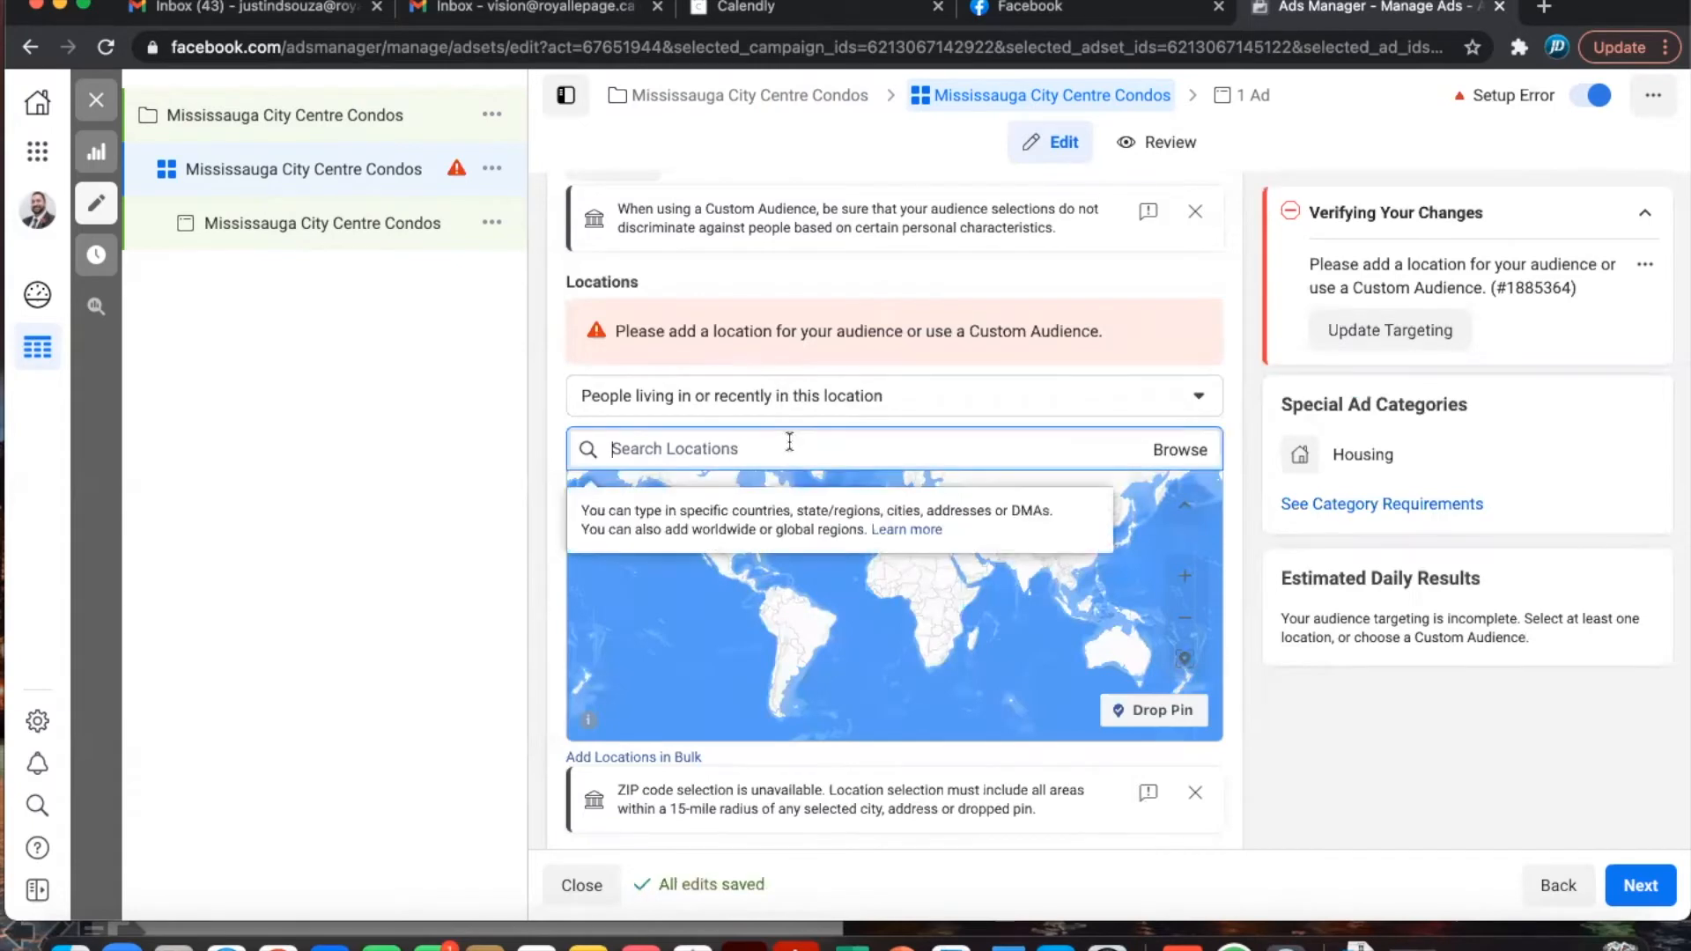
type("Mississauga")
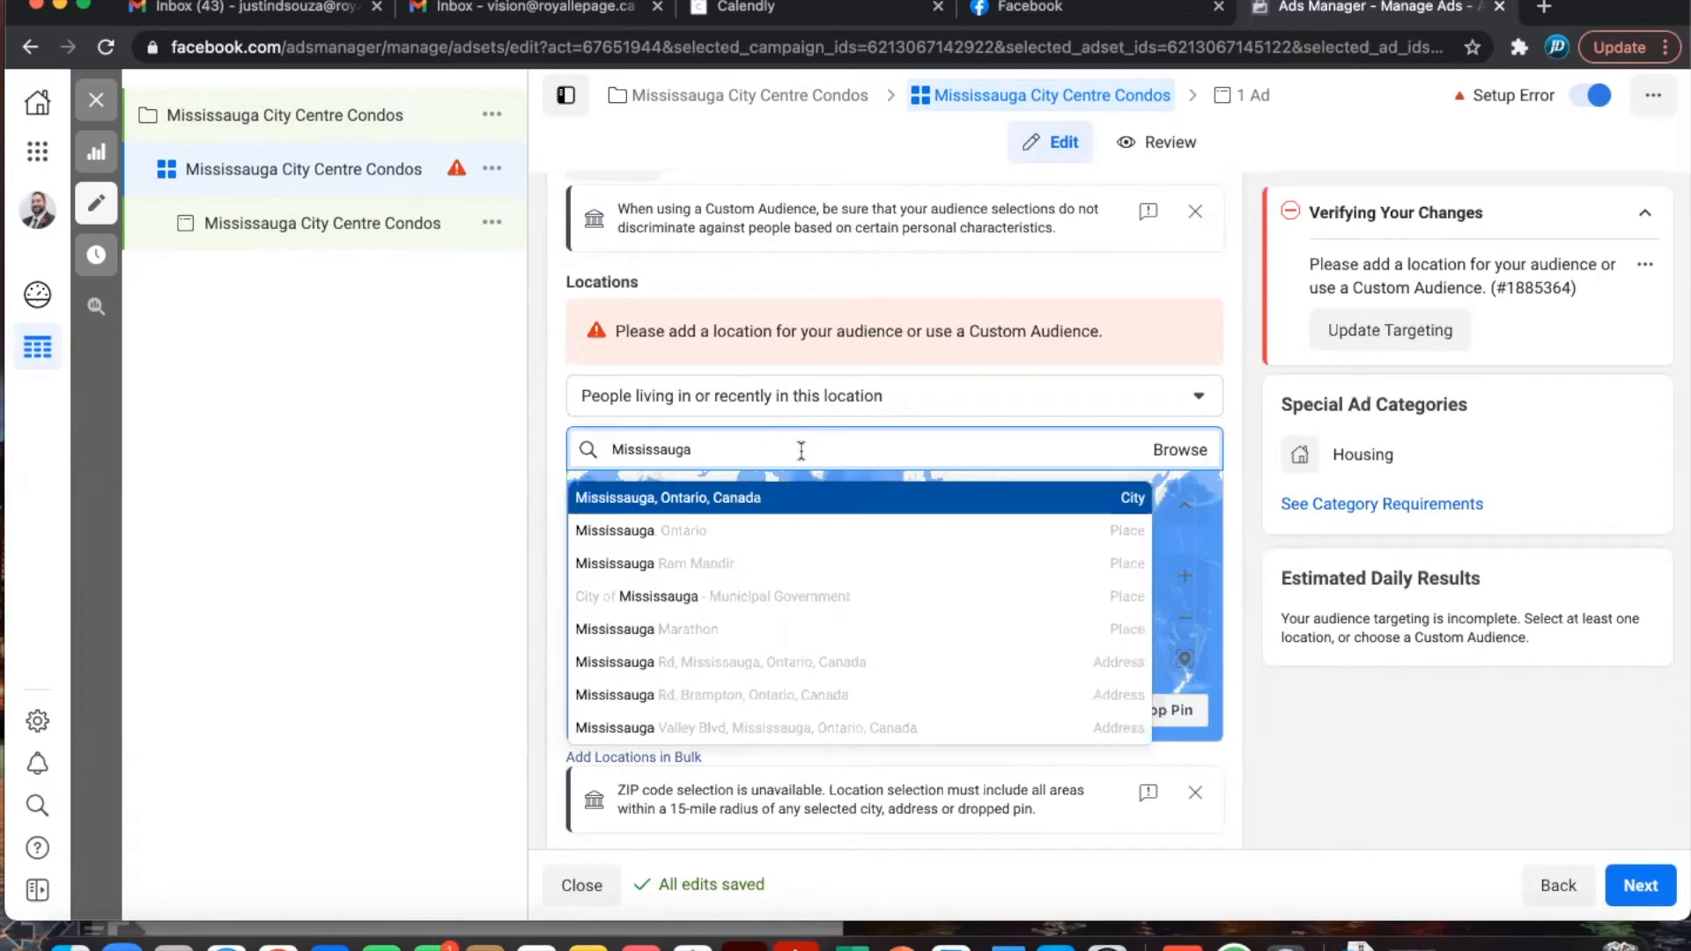
left_click(735, 501)
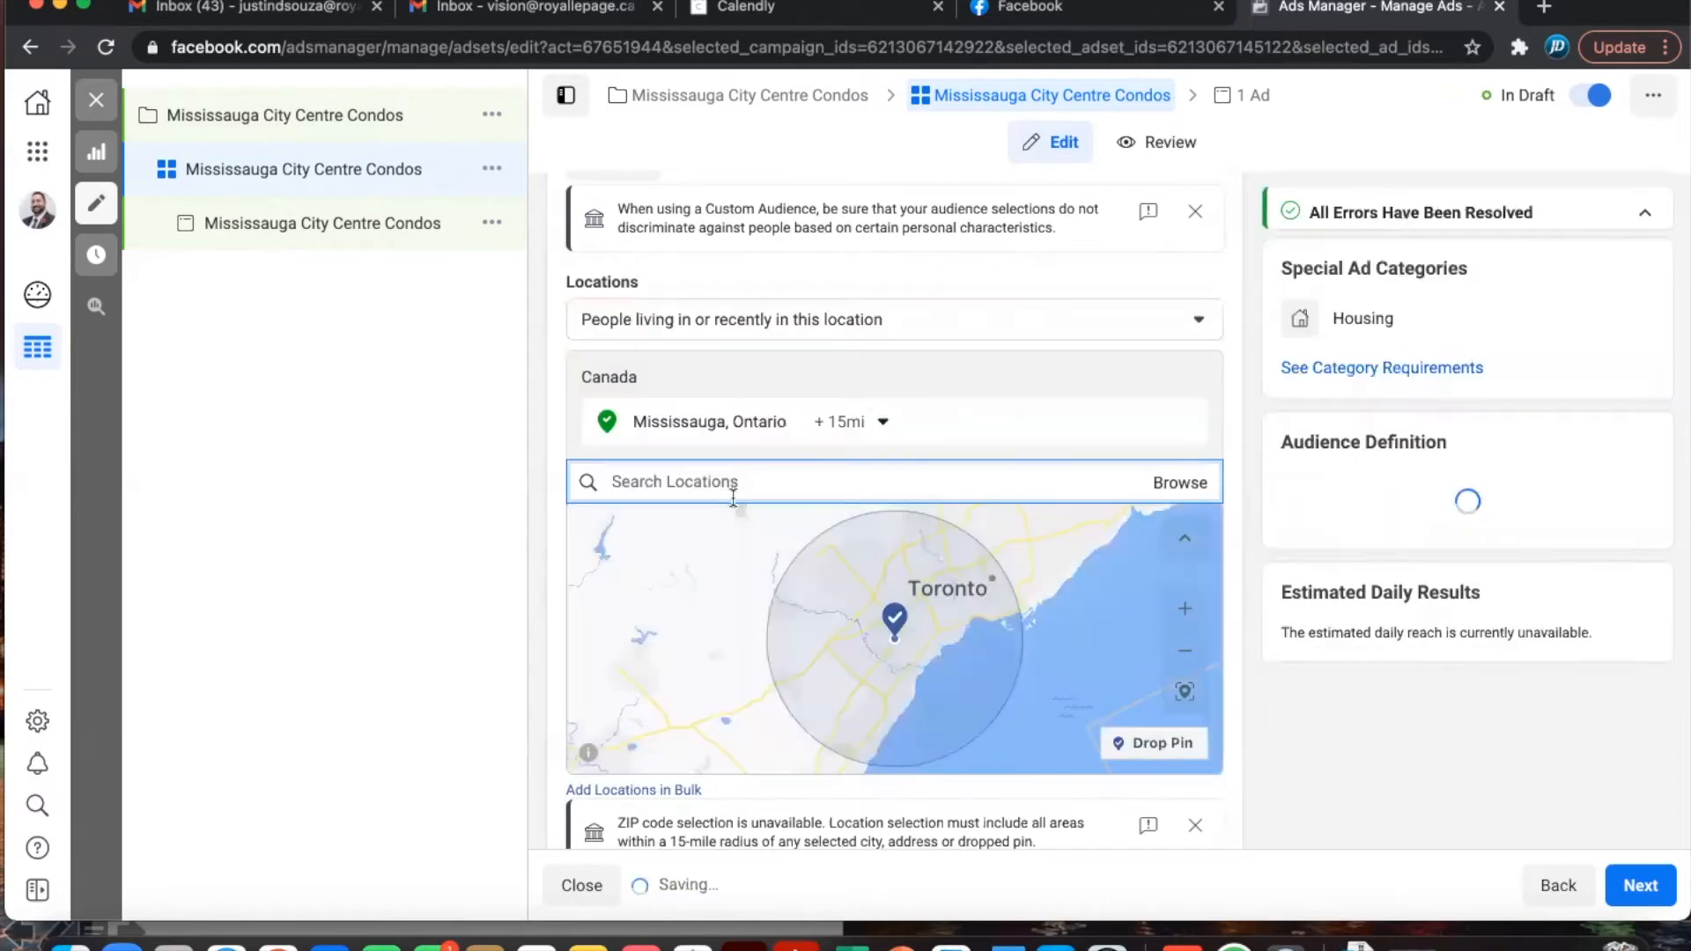
left_click(876, 423)
mouse_move(853, 526)
left_mouse_down()
mouse_move(883, 528)
mouse_move(826, 531)
left_mouse_up()
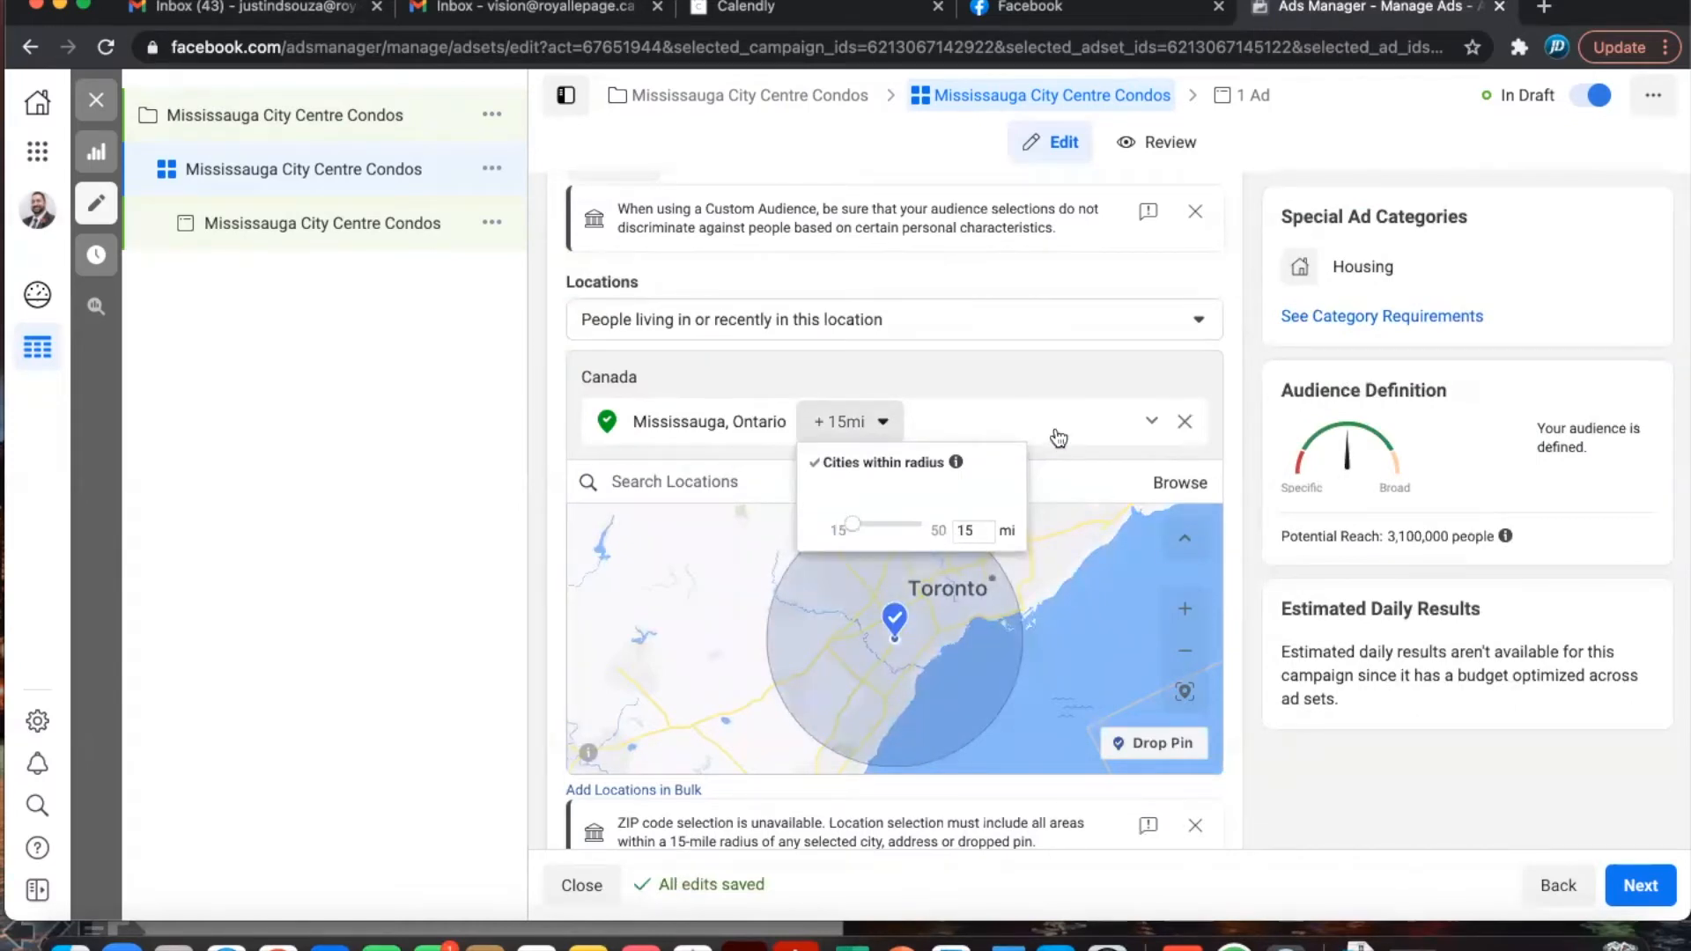
left_click(1054, 379)
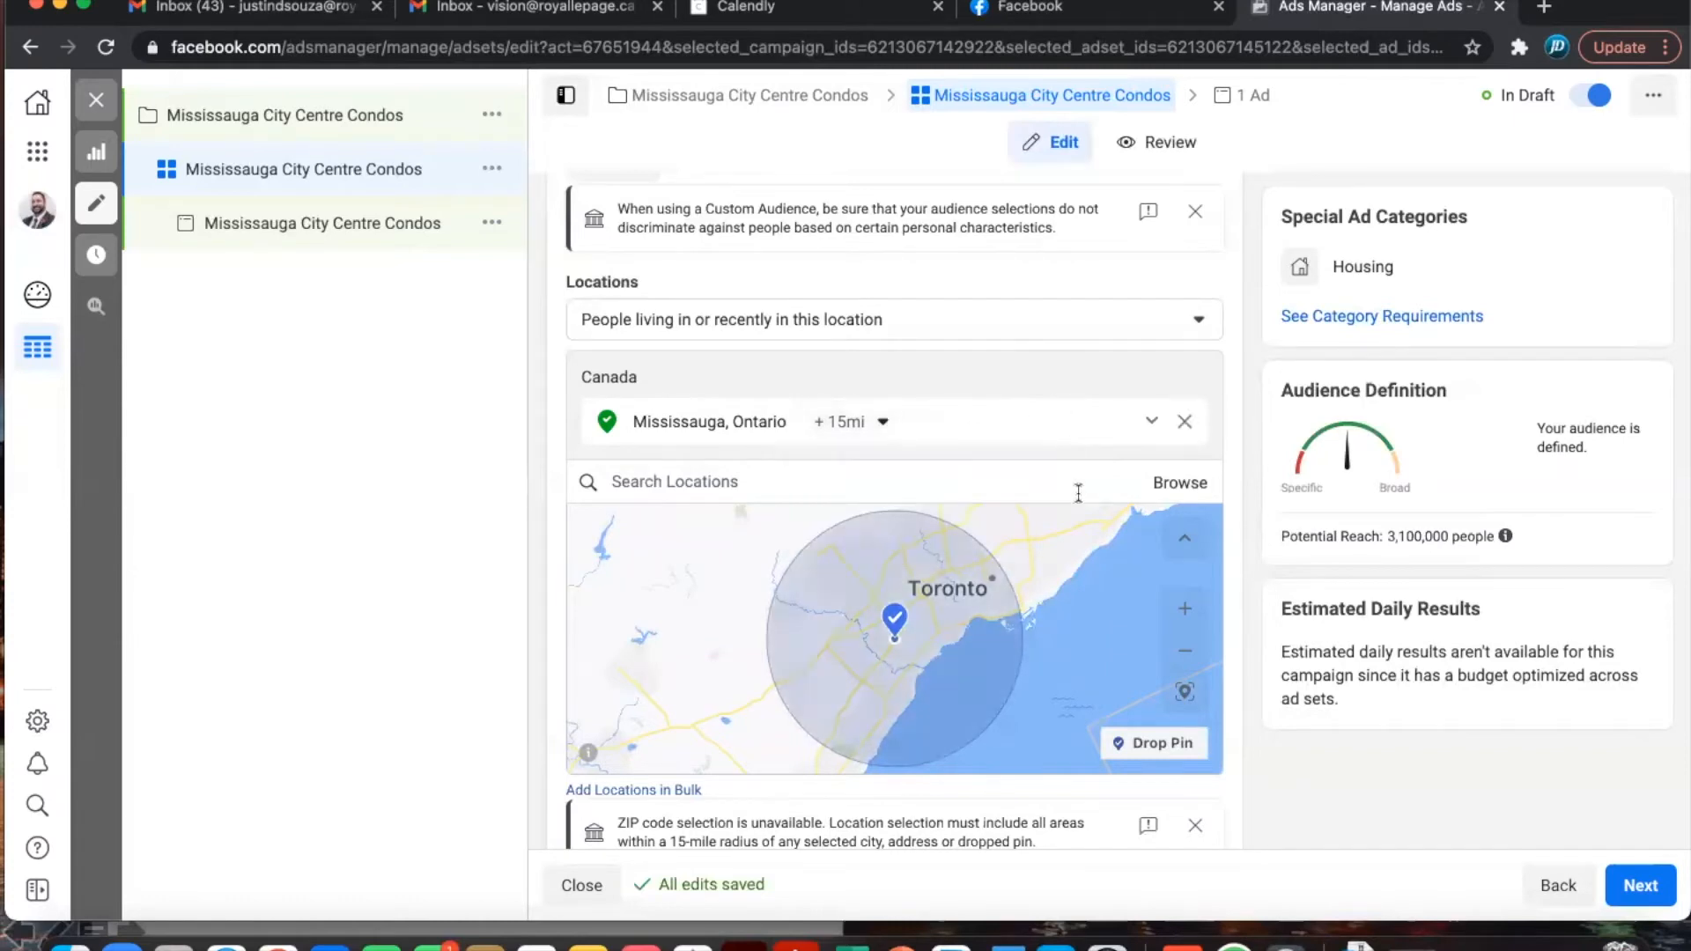
scroll(981, 545, "down", 3)
scroll(979, 544, "up", 3)
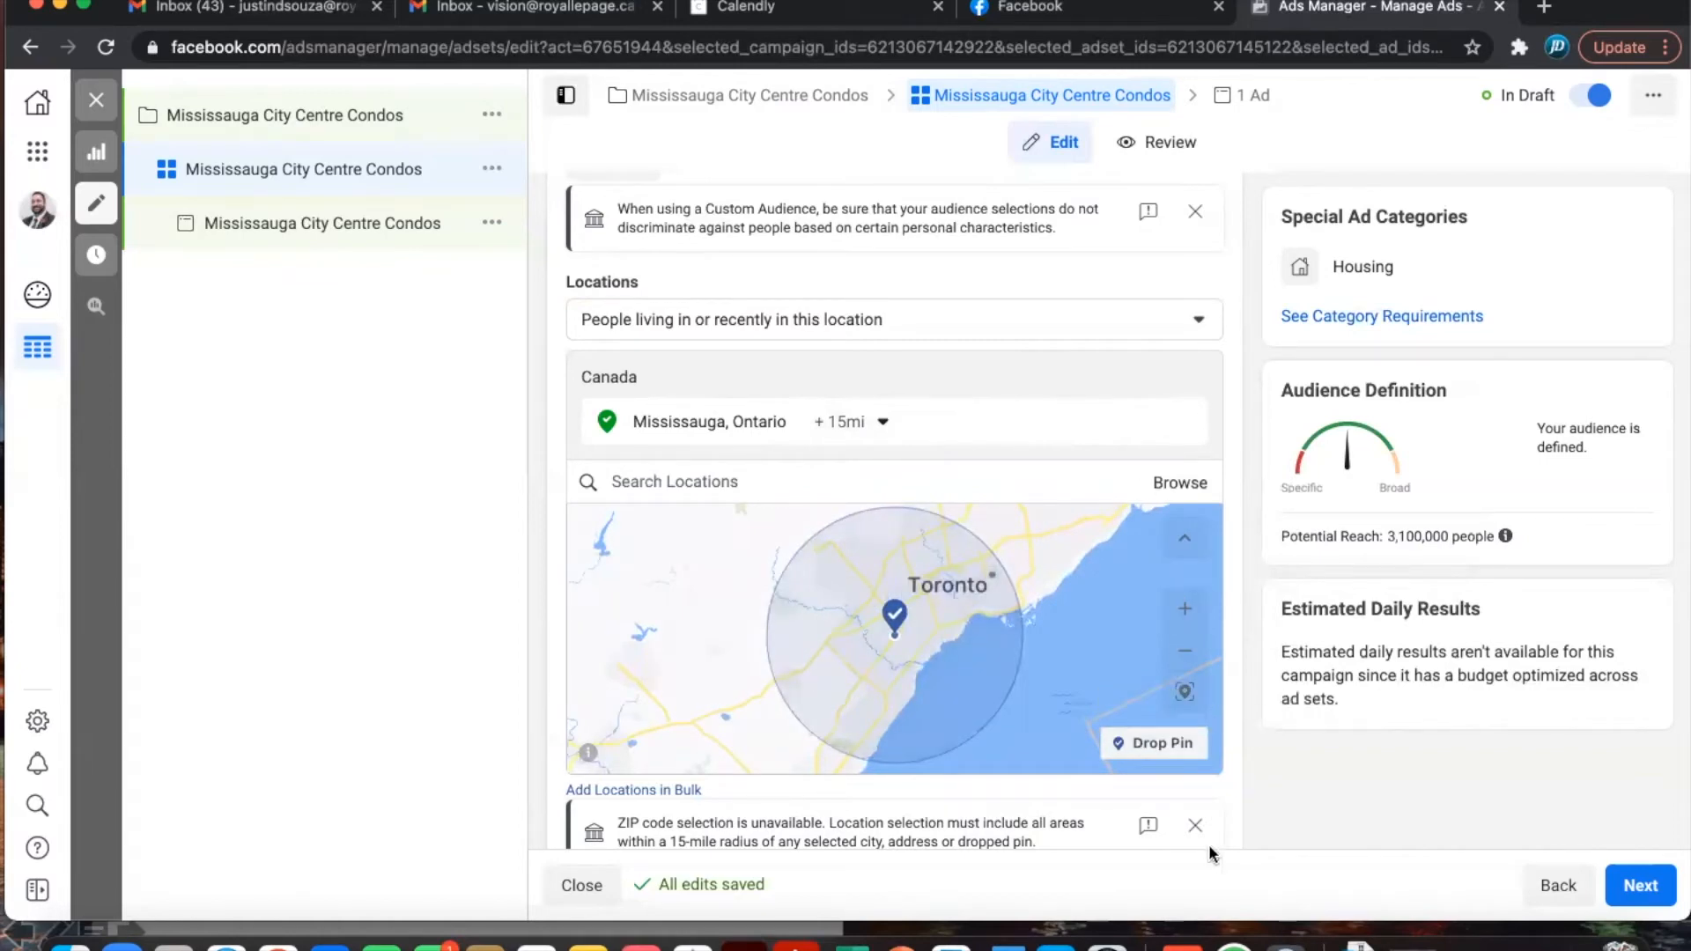
scroll(1233, 784, "down", 3)
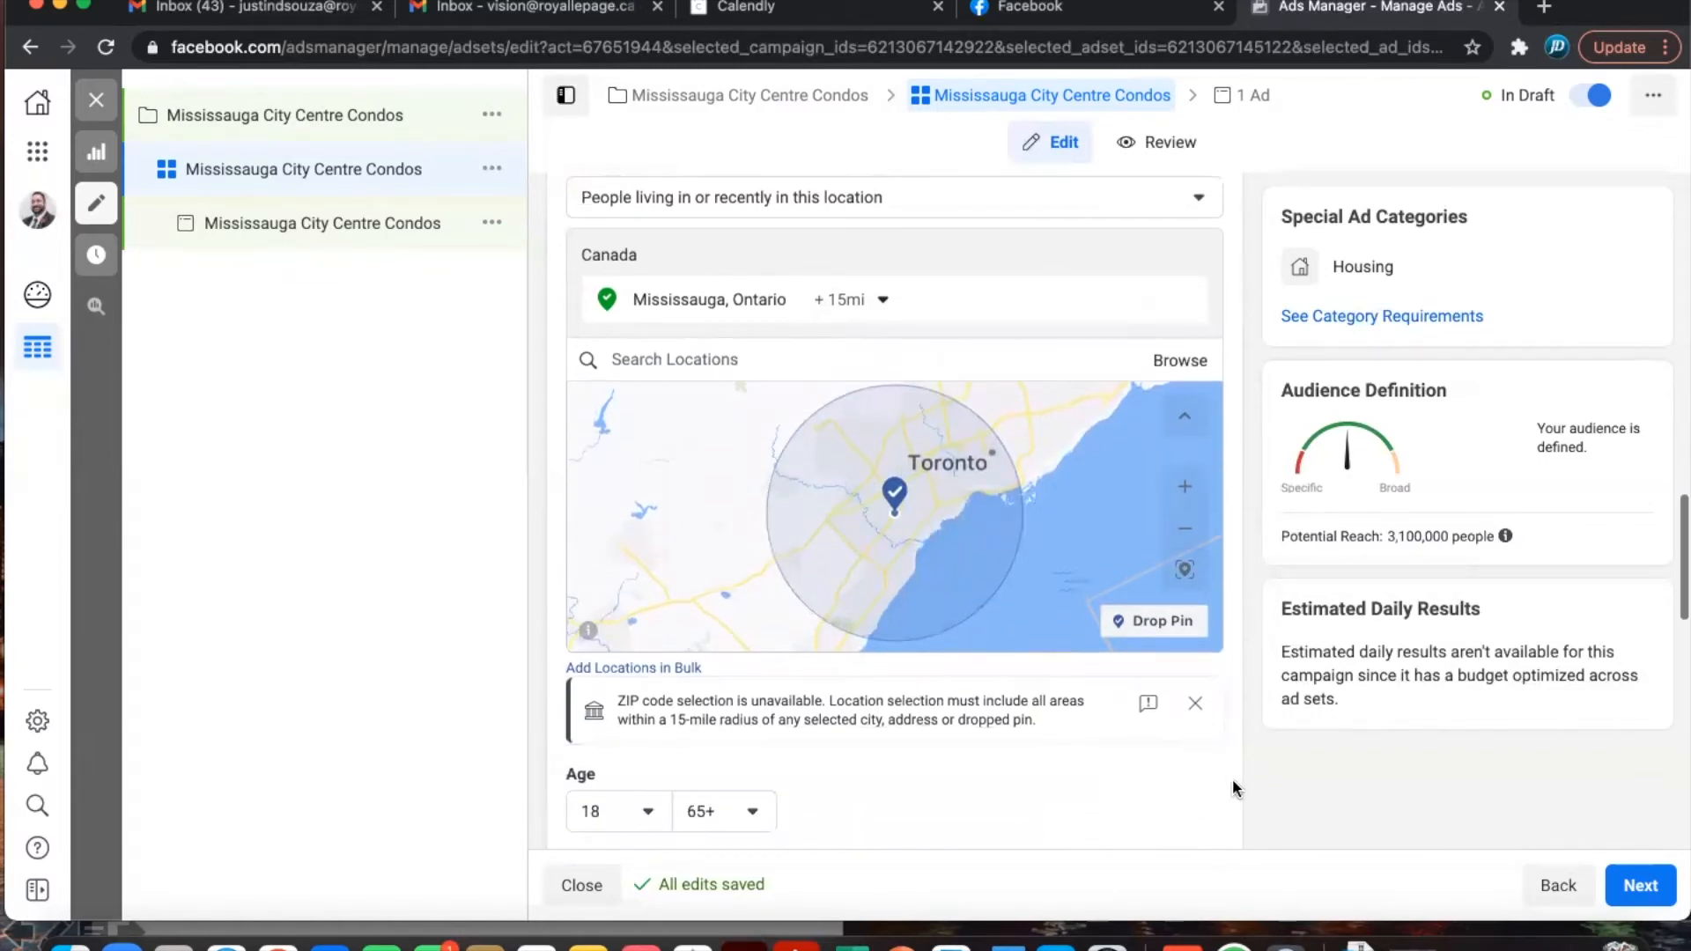
scroll(1233, 778, "down", 5)
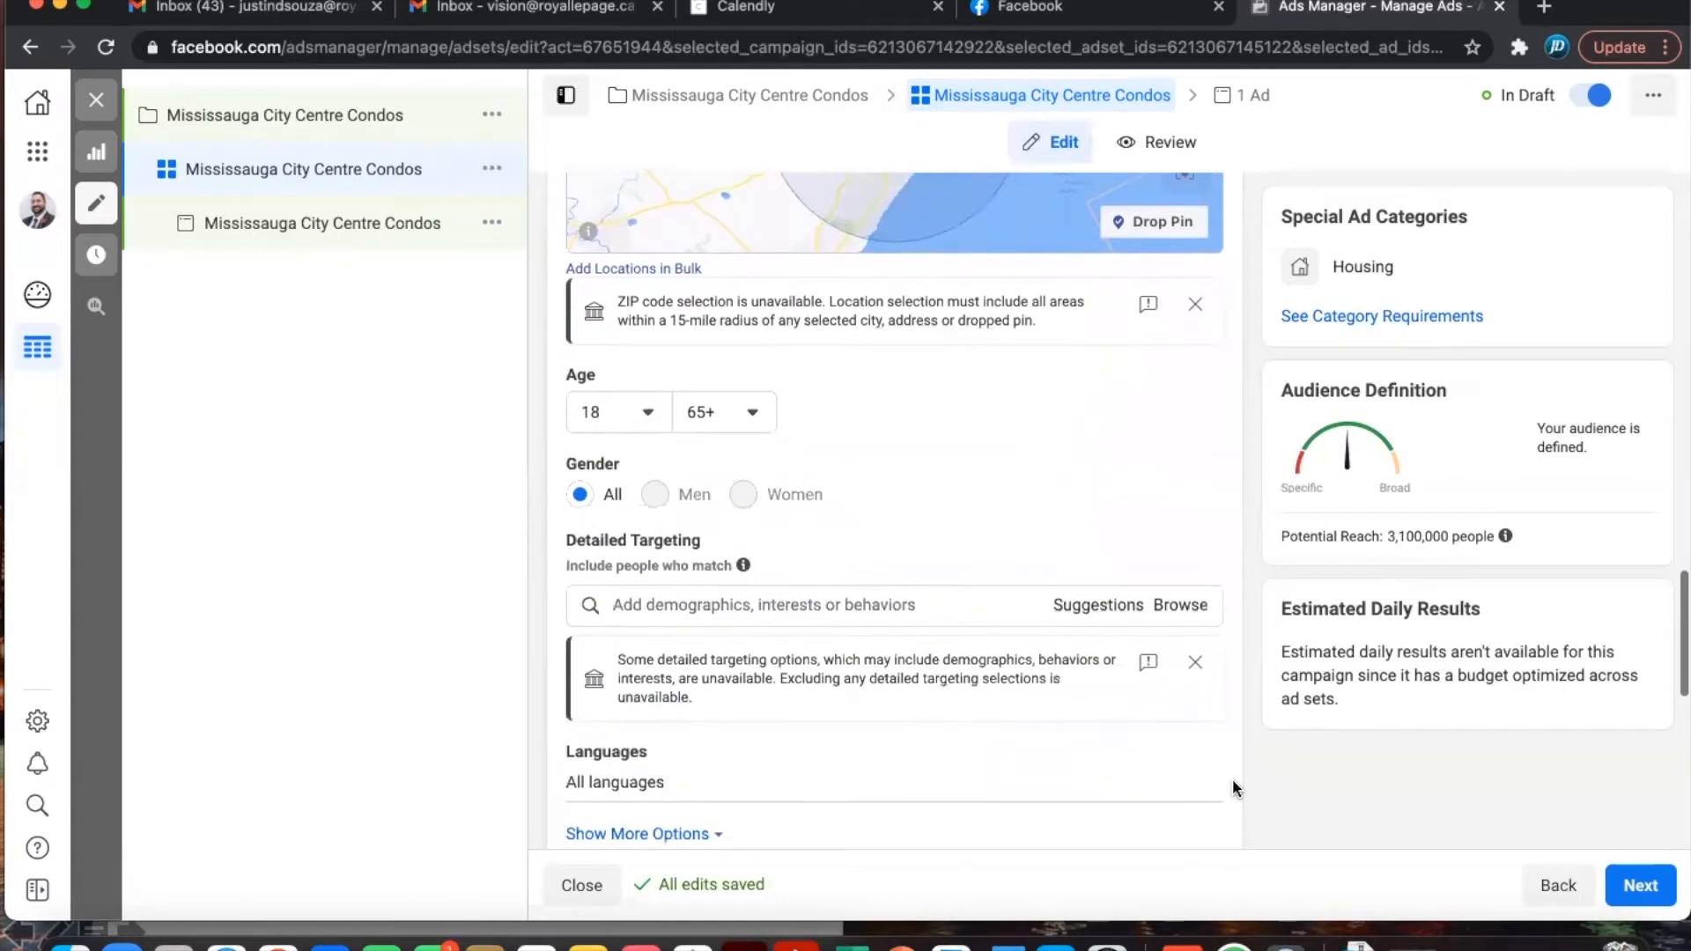
scroll(1233, 778, "down", 1)
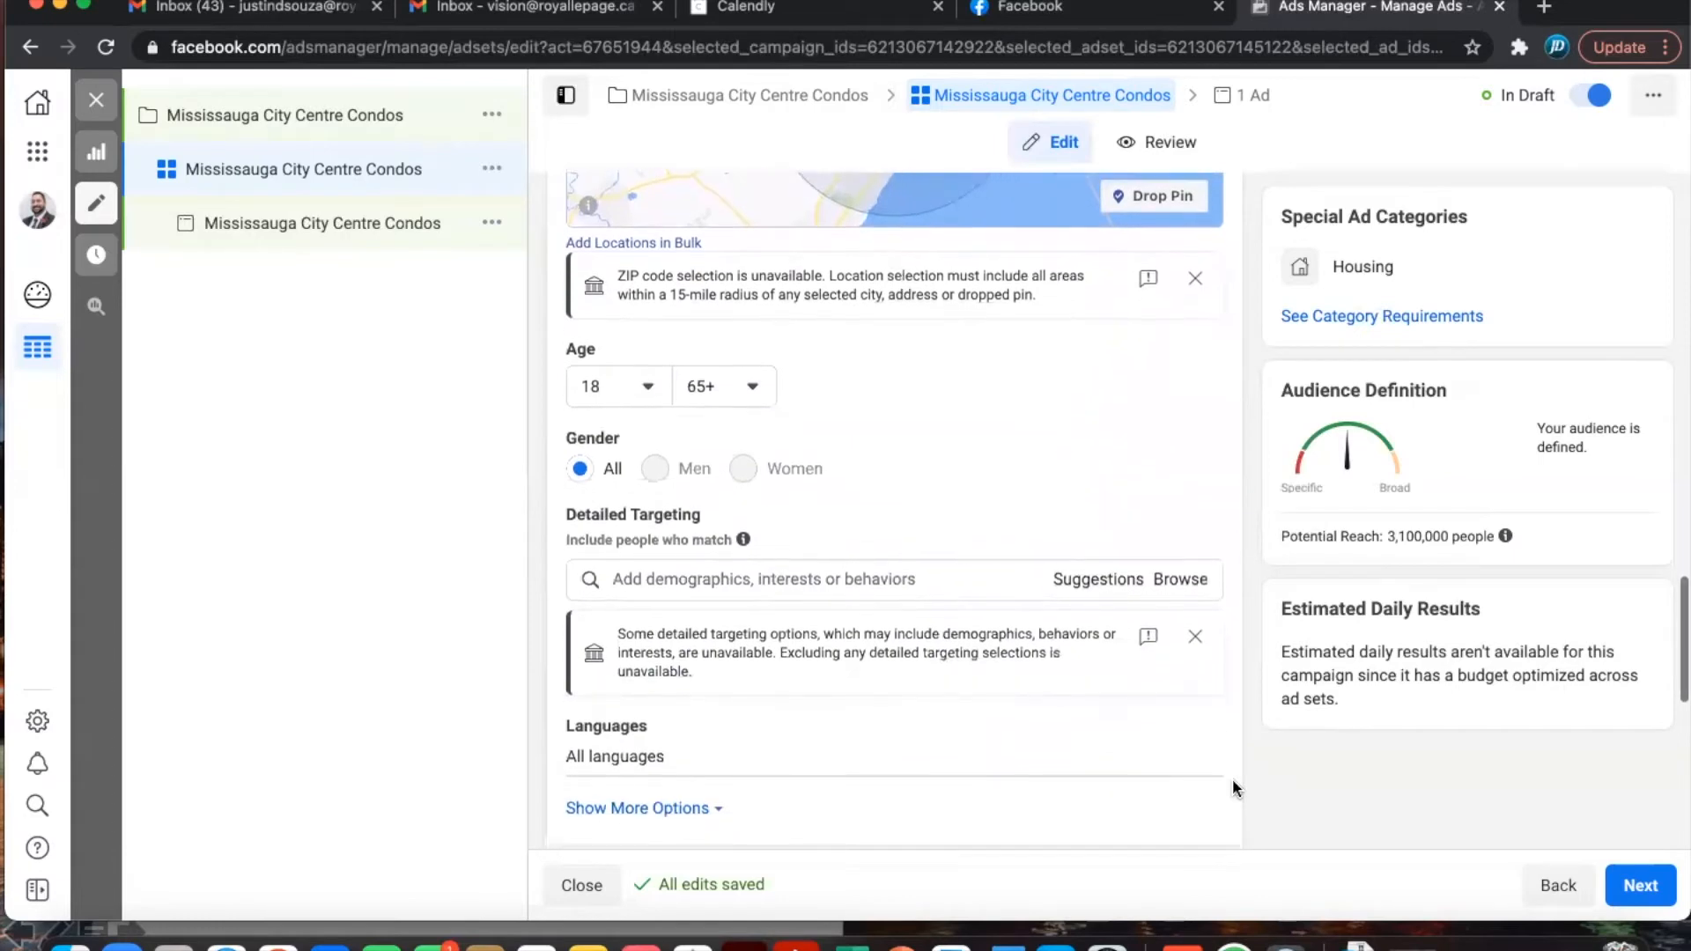
left_click(613, 388)
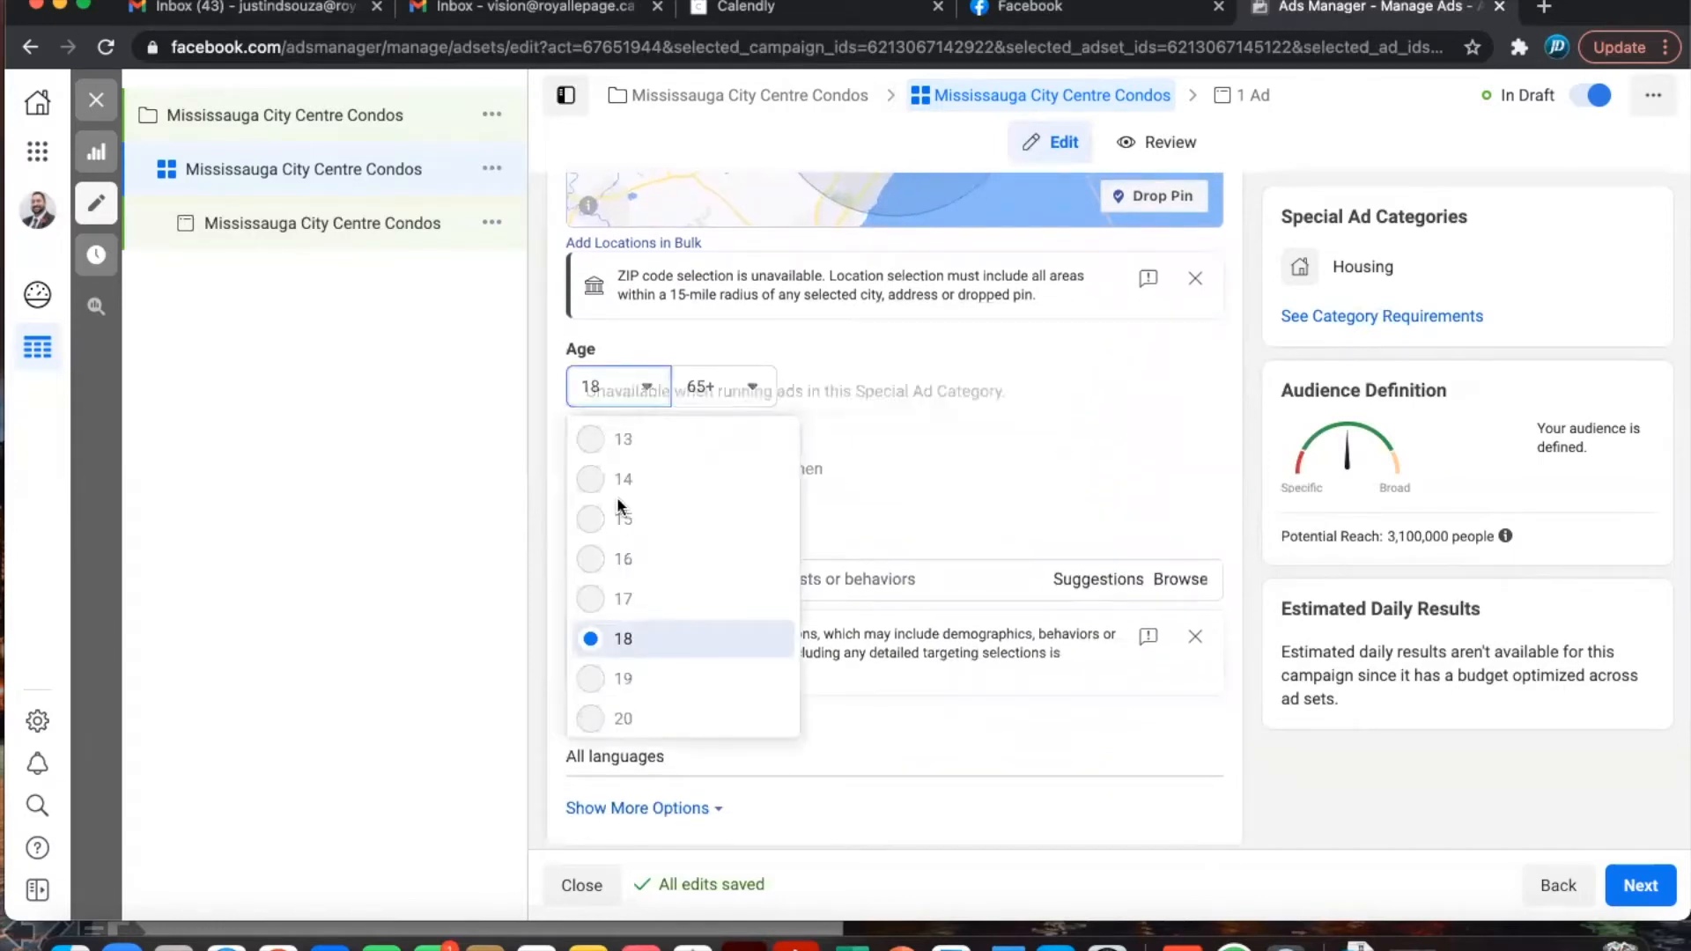
left_click(897, 421)
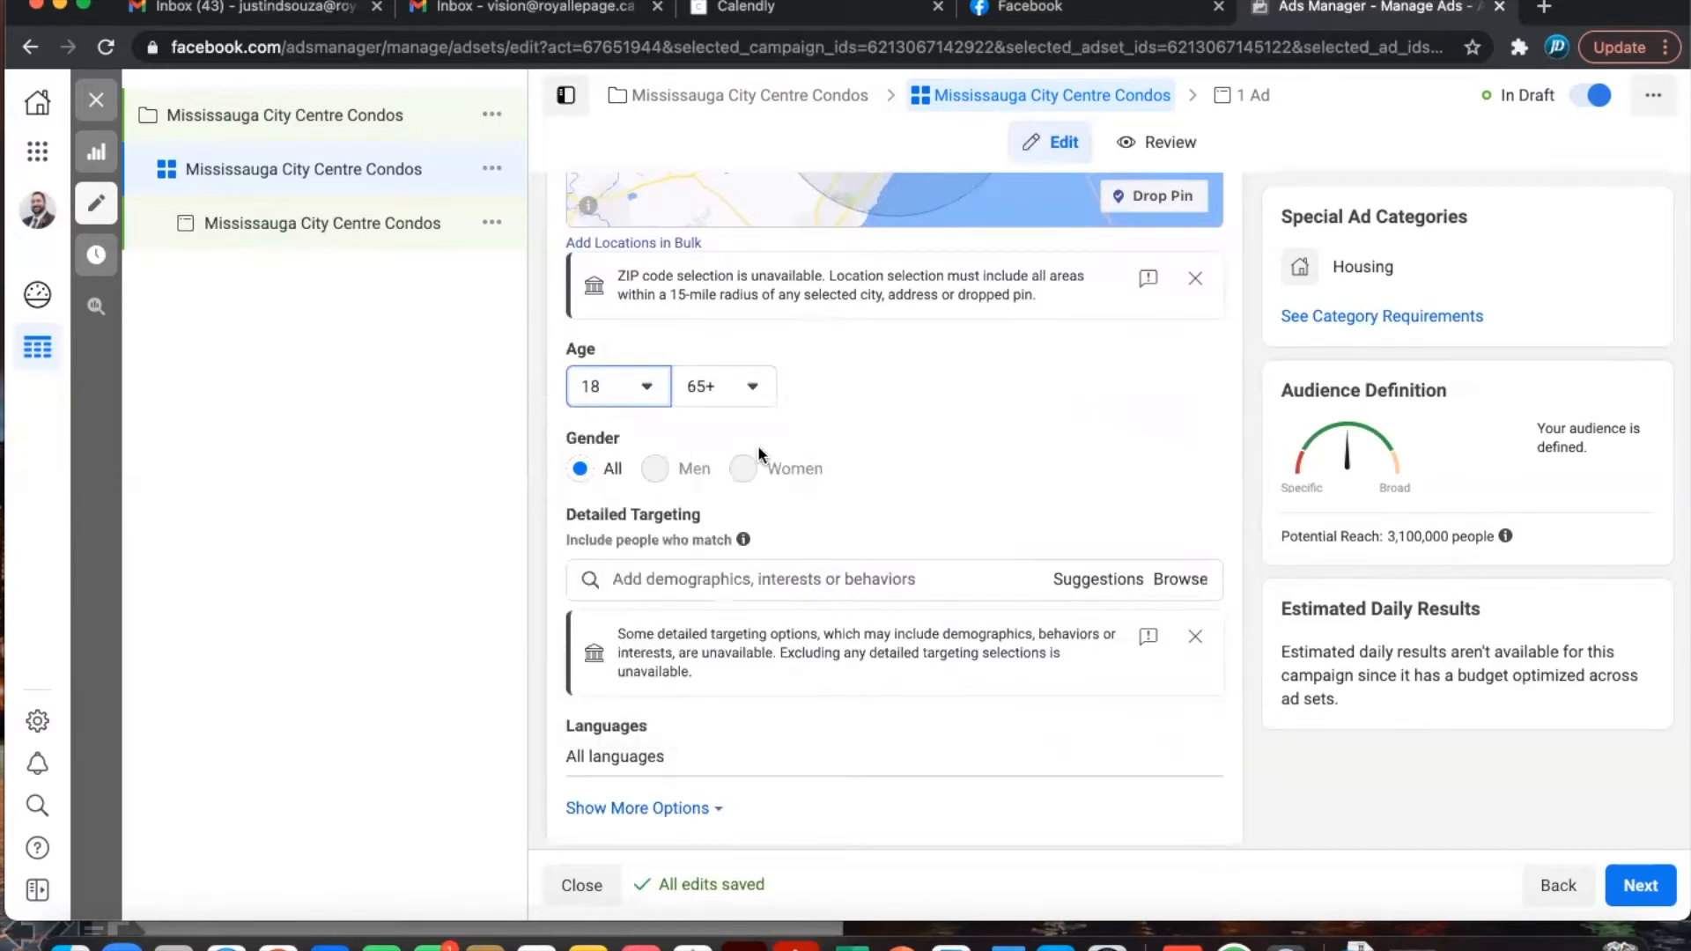
left_click(753, 389)
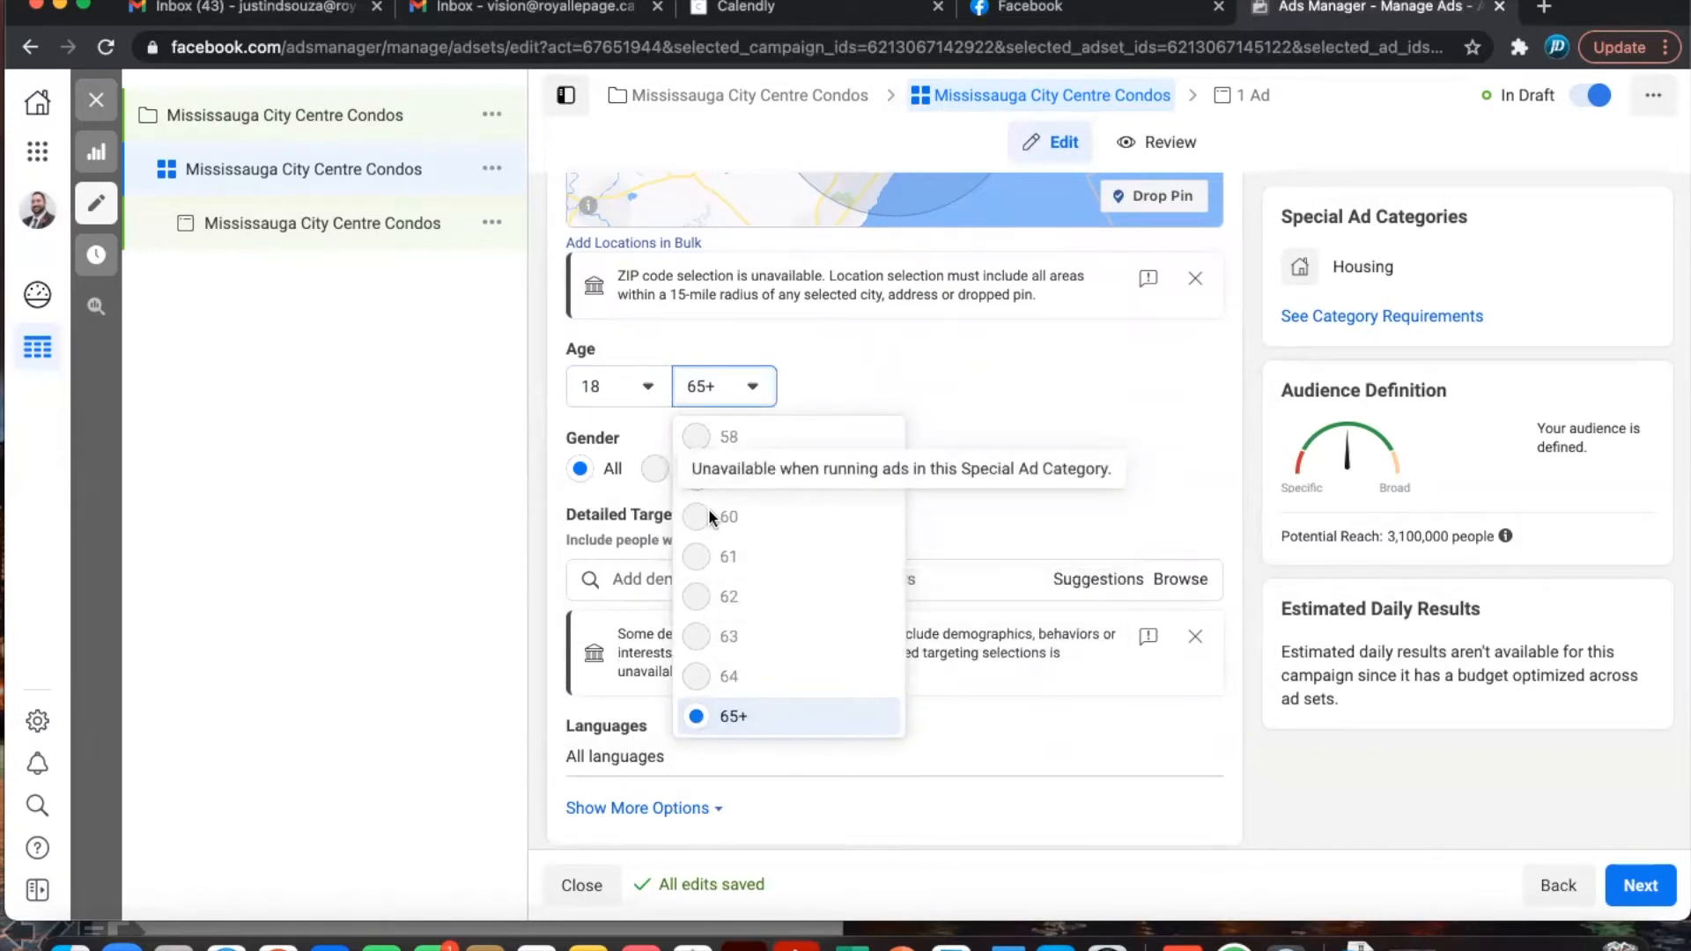
left_click(965, 384)
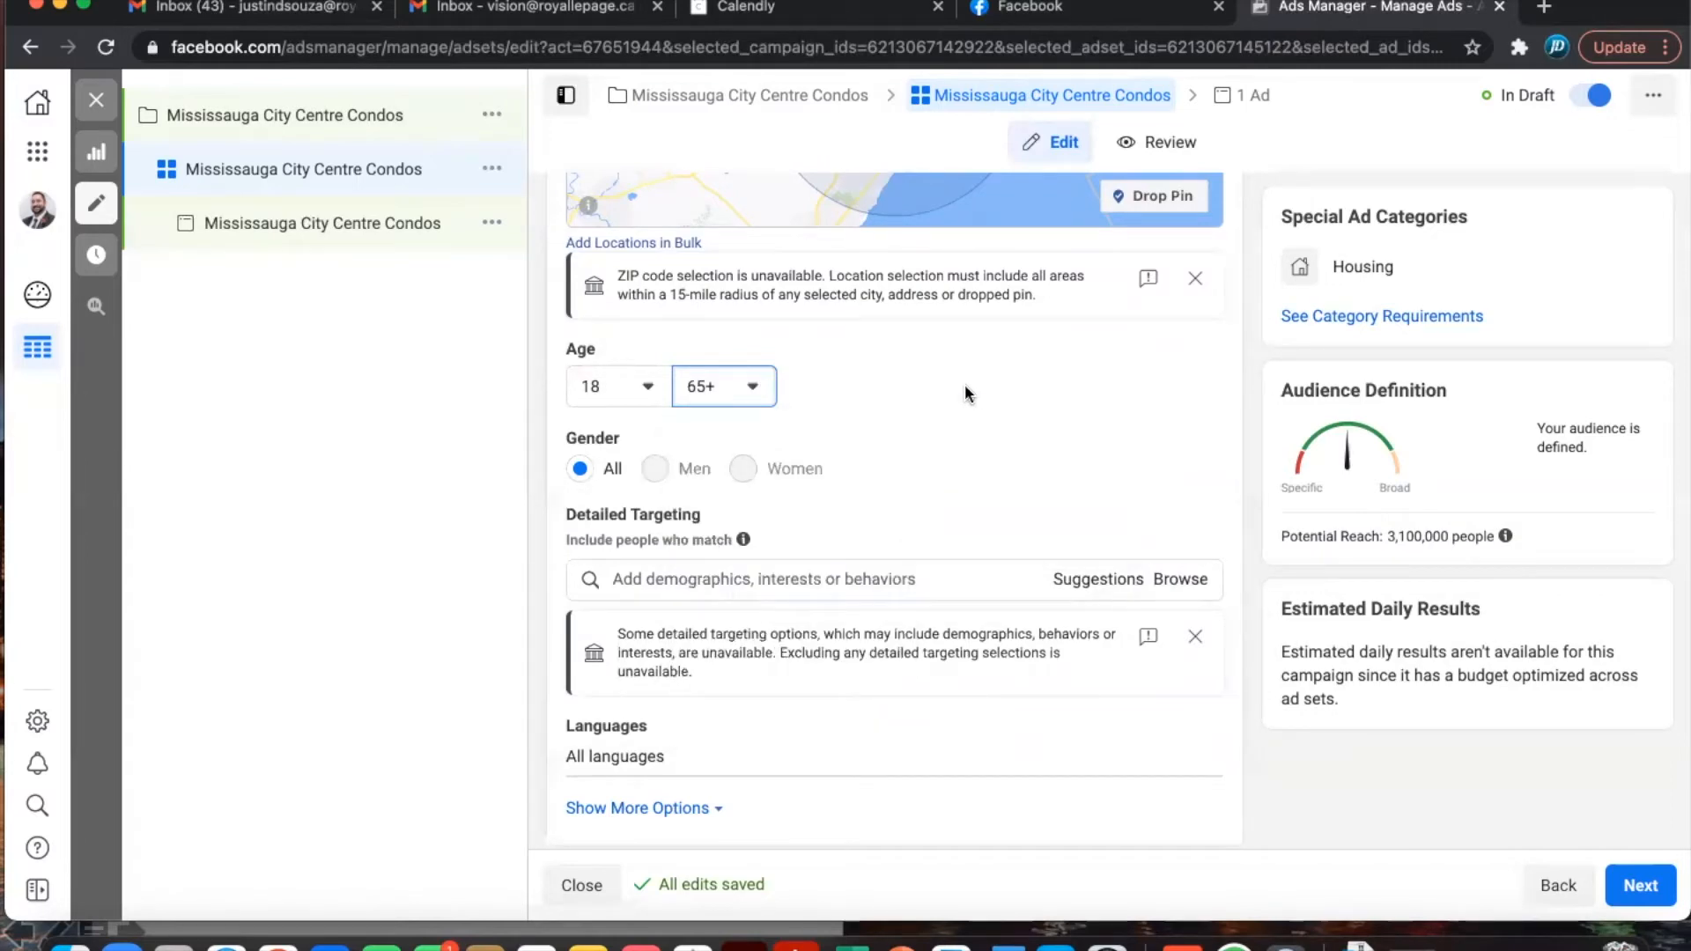
scroll(965, 430, "down", 2)
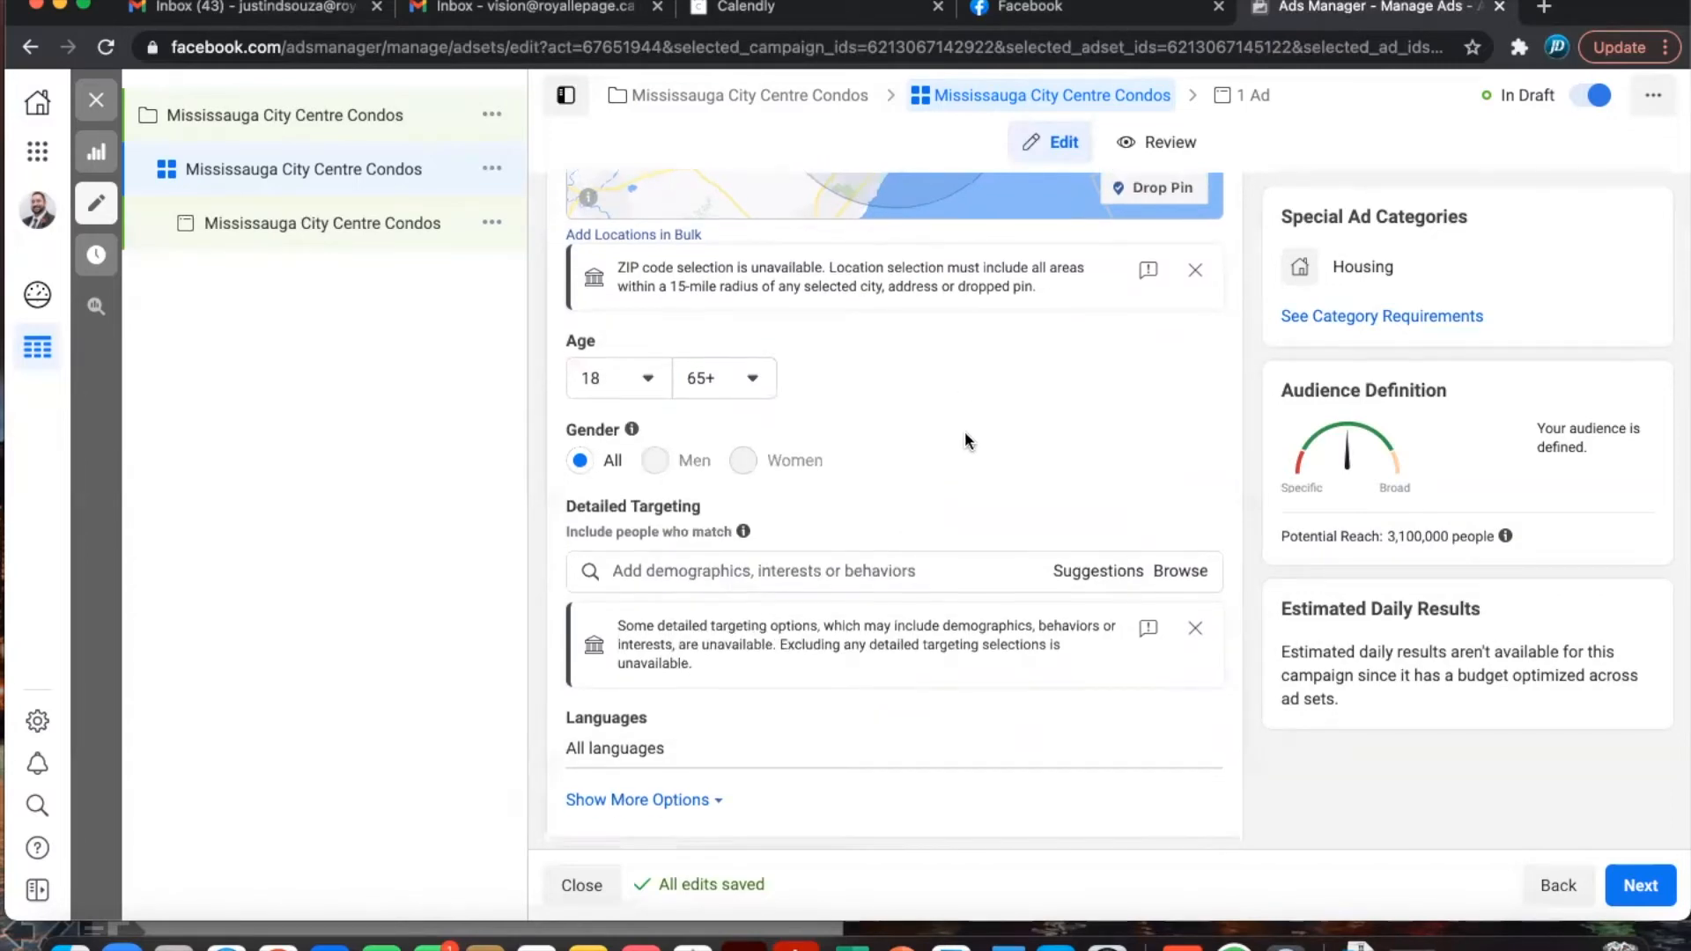
scroll(964, 433, "up", 4)
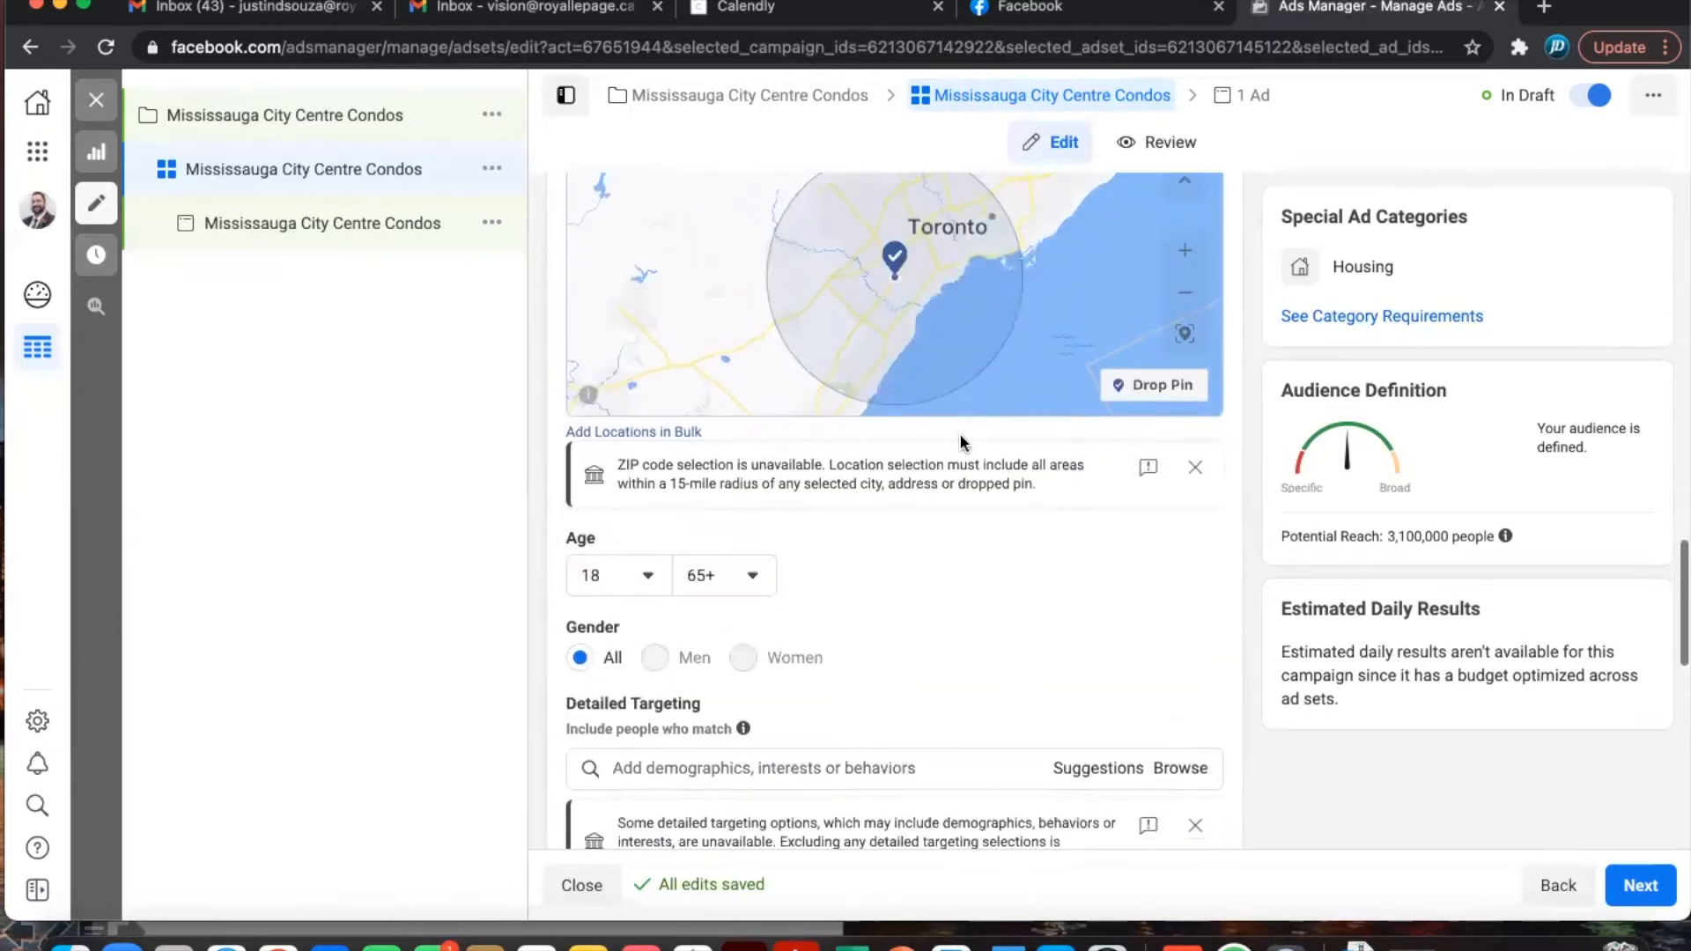
scroll(959, 436, "down", 4)
scroll(962, 442, "down", 3)
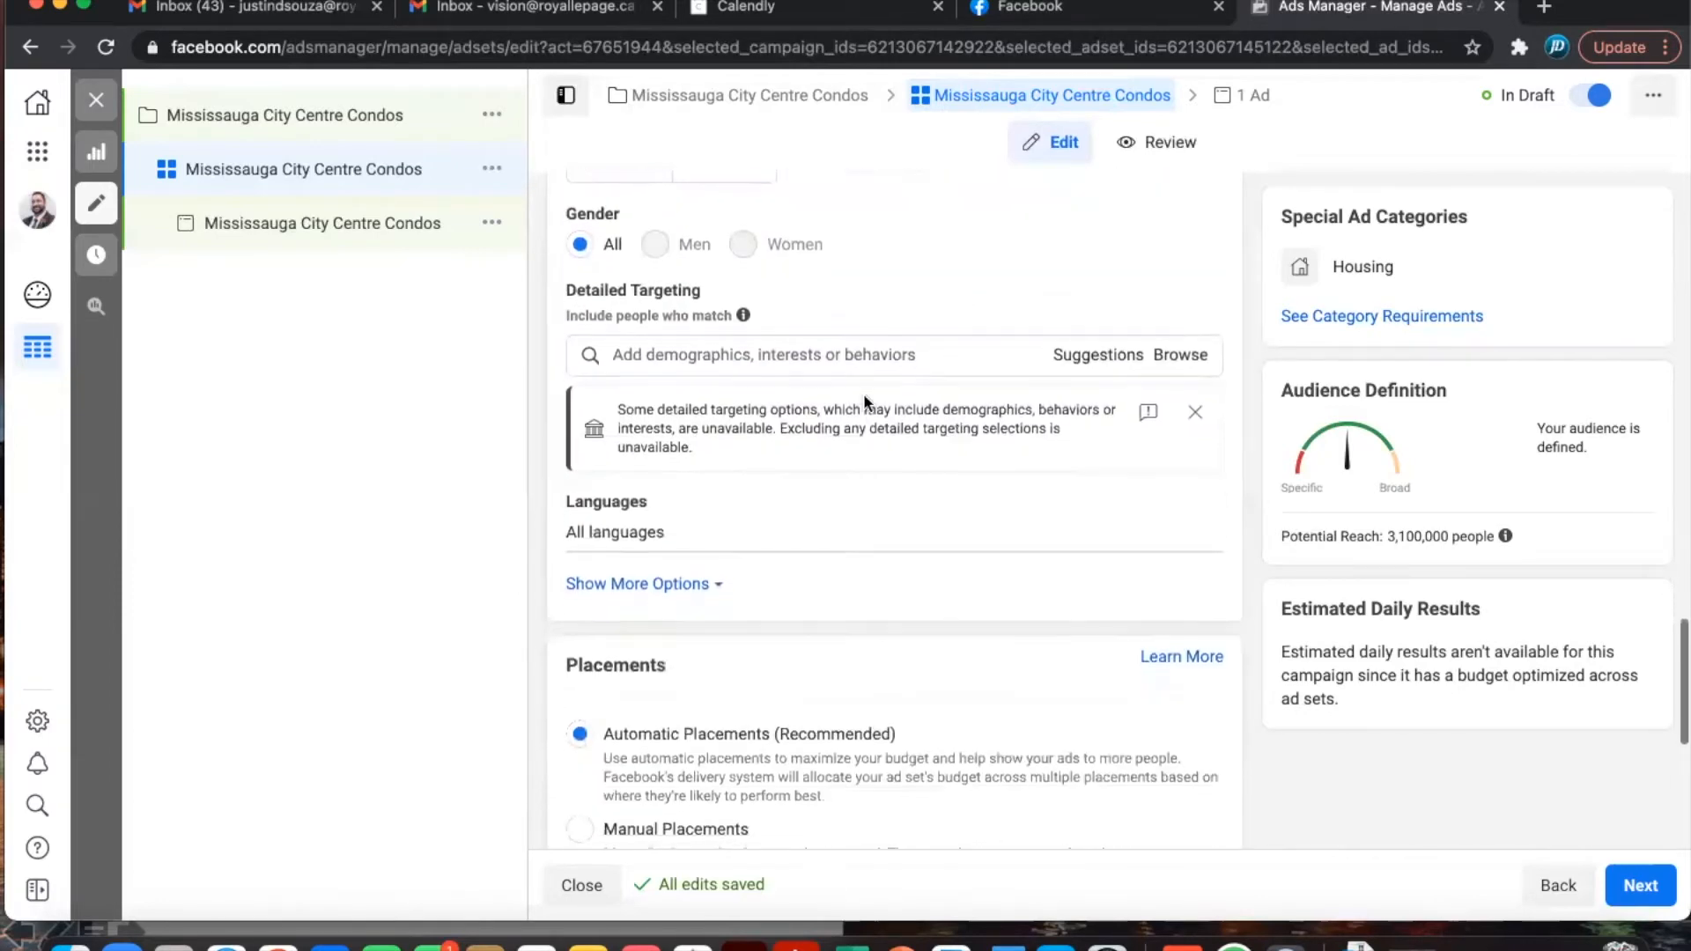
- Add the Condominium, Real estate investing and Creative real estate investing interests
left_click(744, 361)
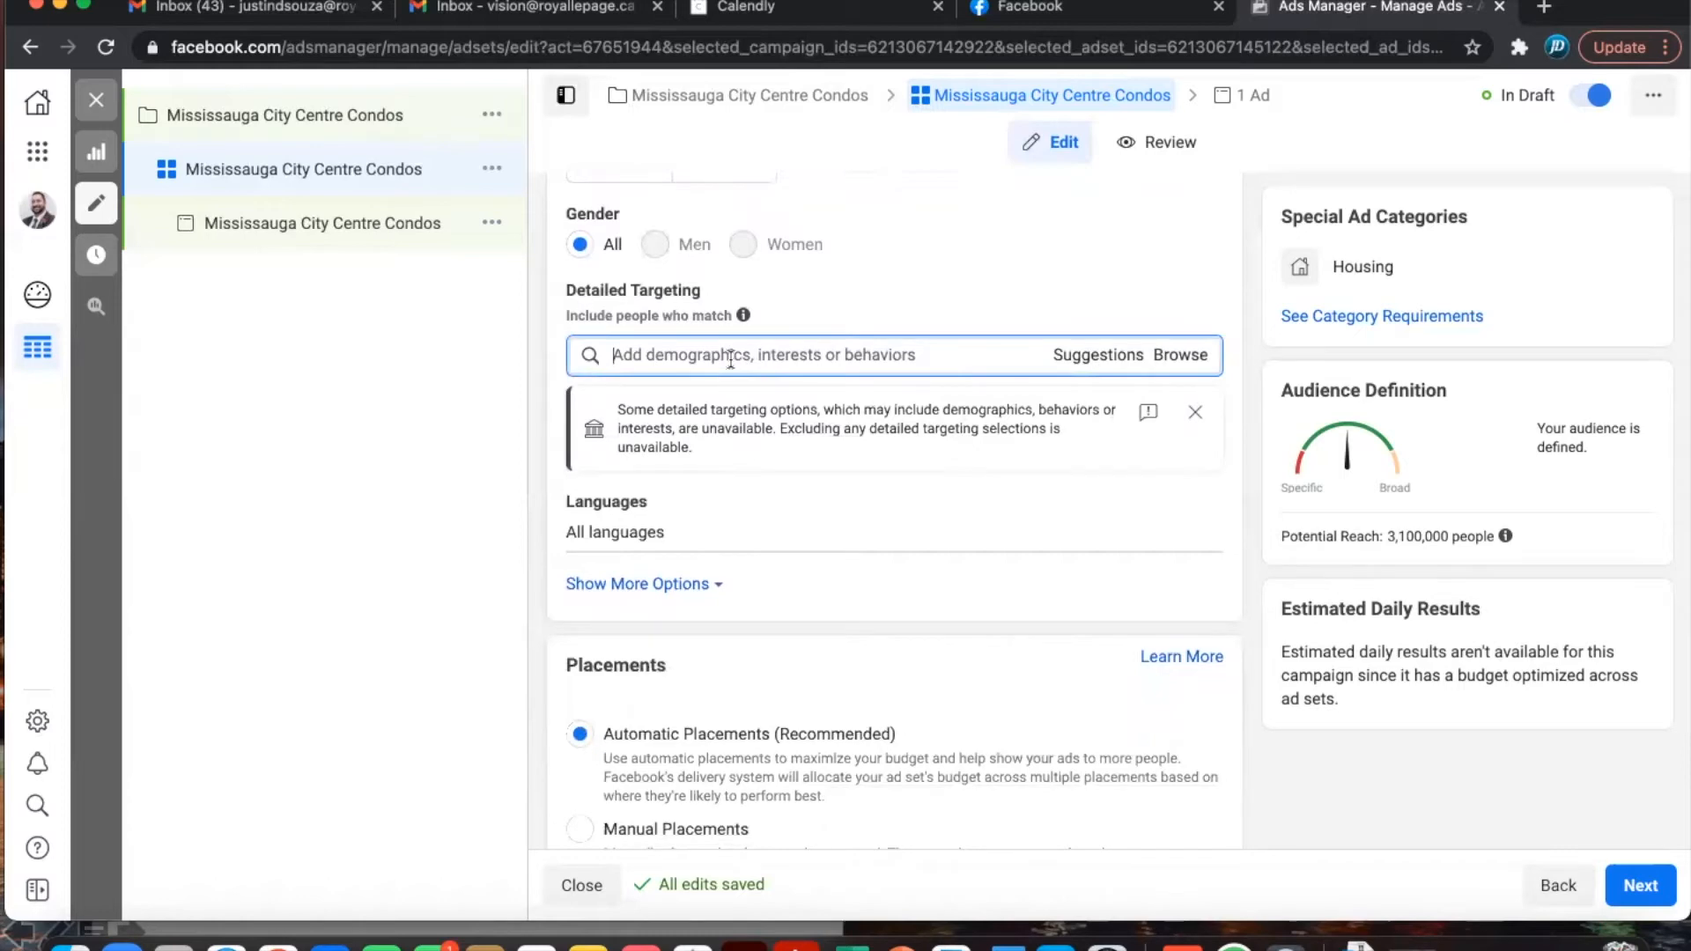
type("Condo")
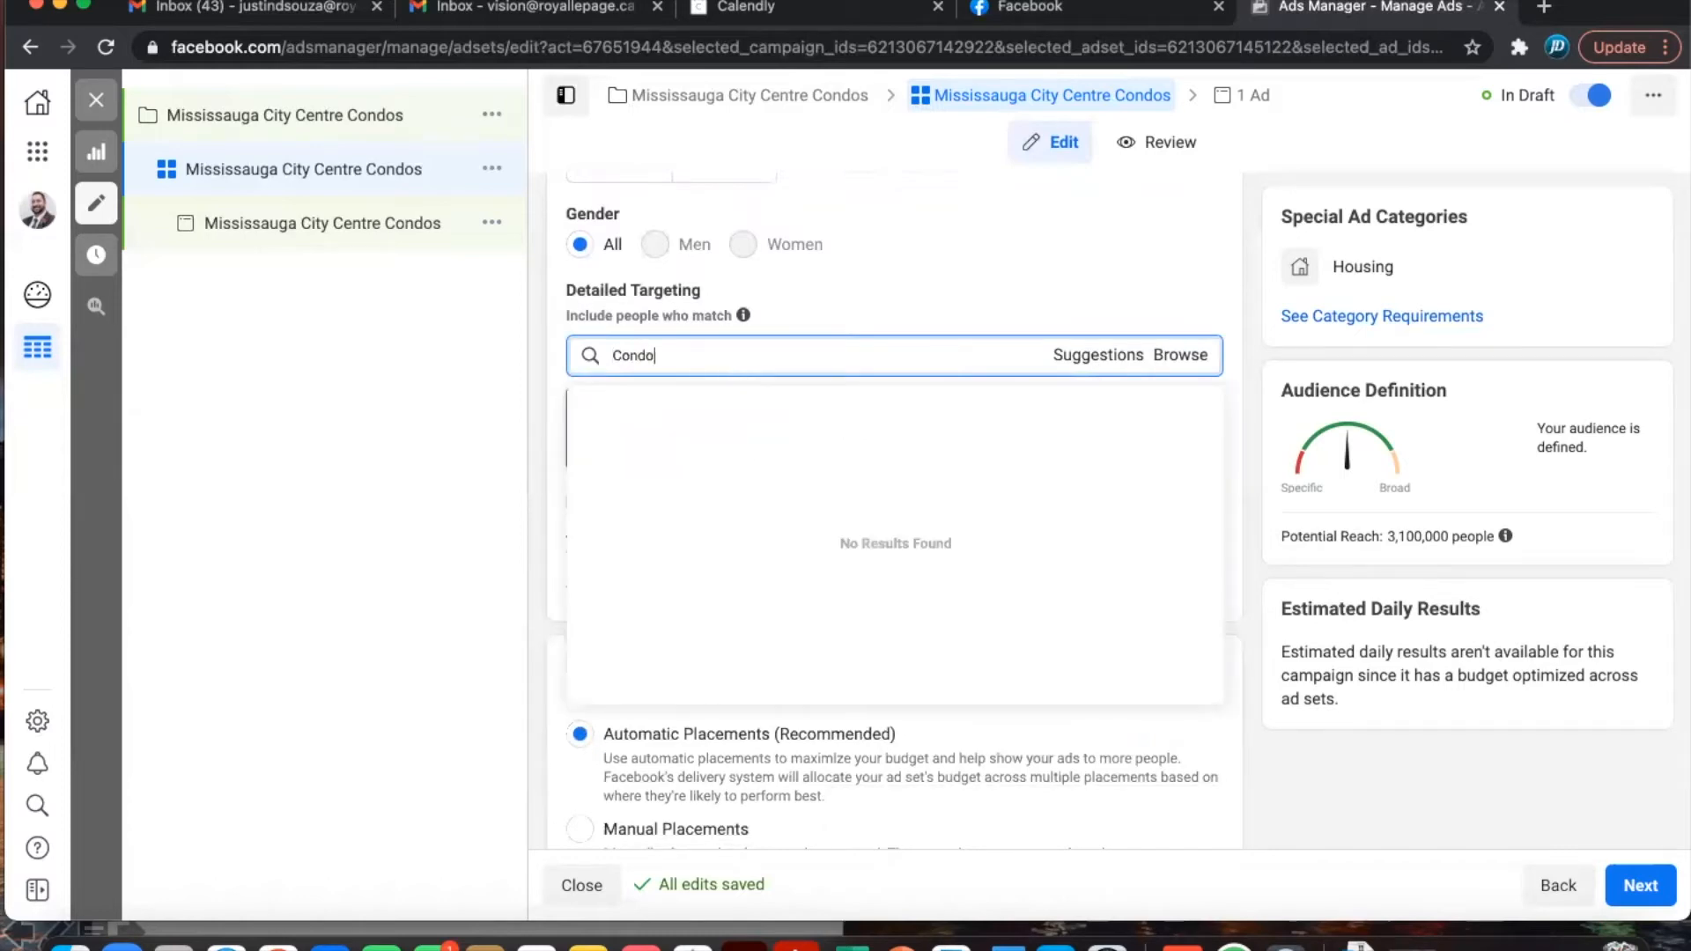
type("minium")
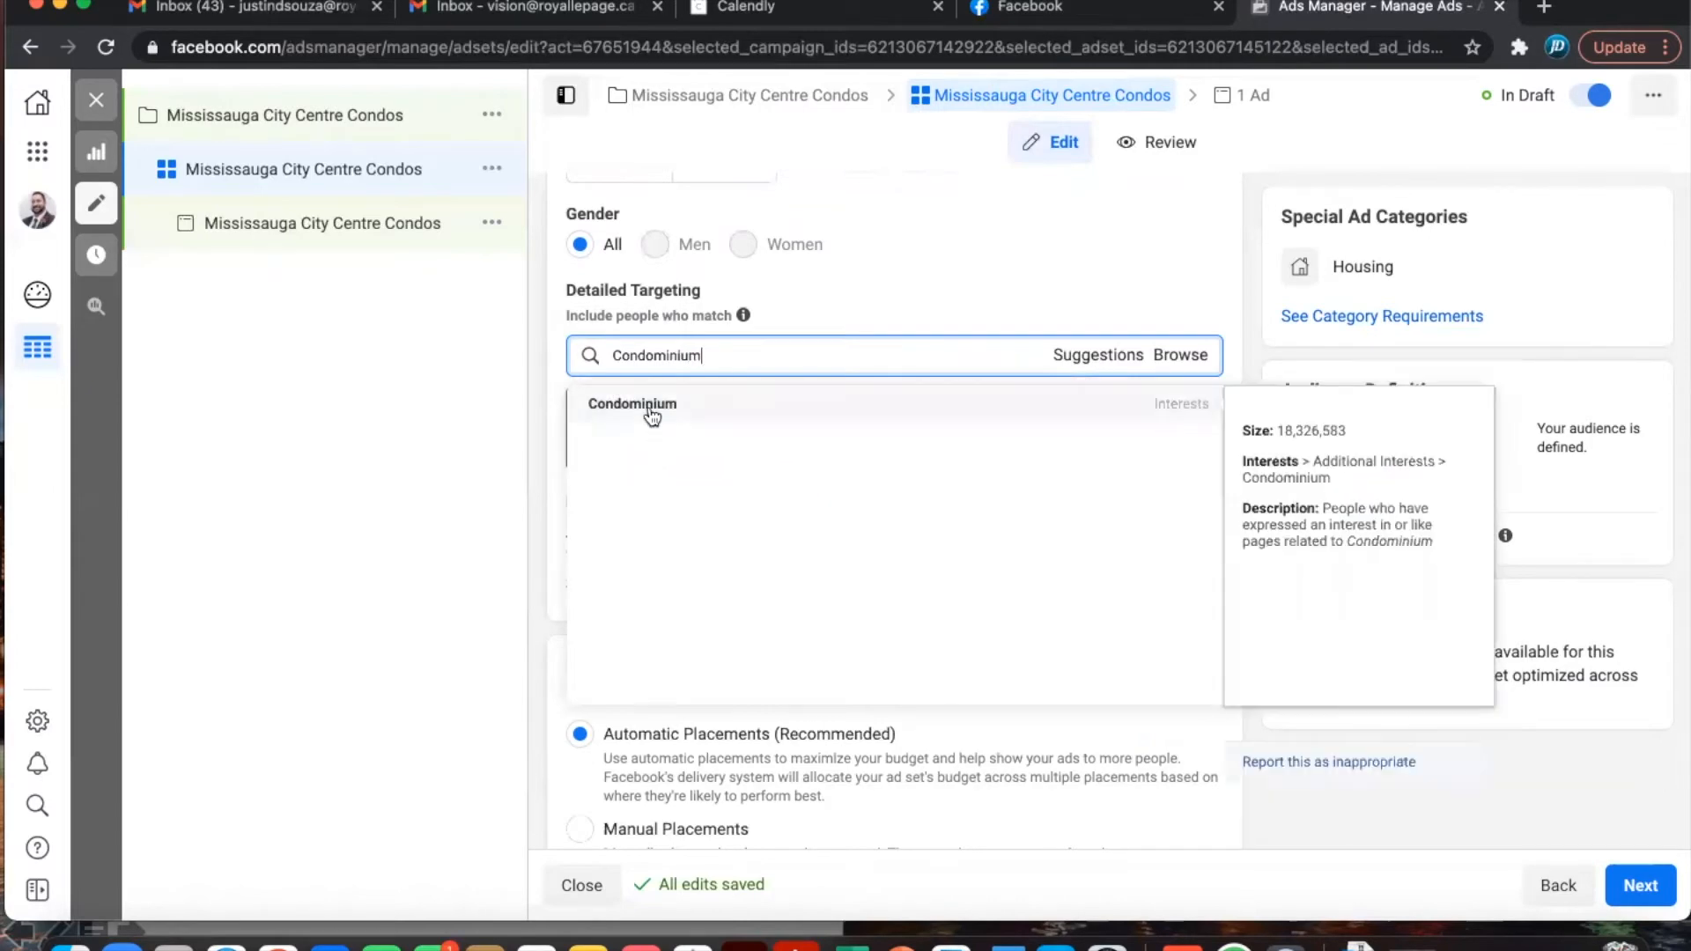
left_click(652, 413)
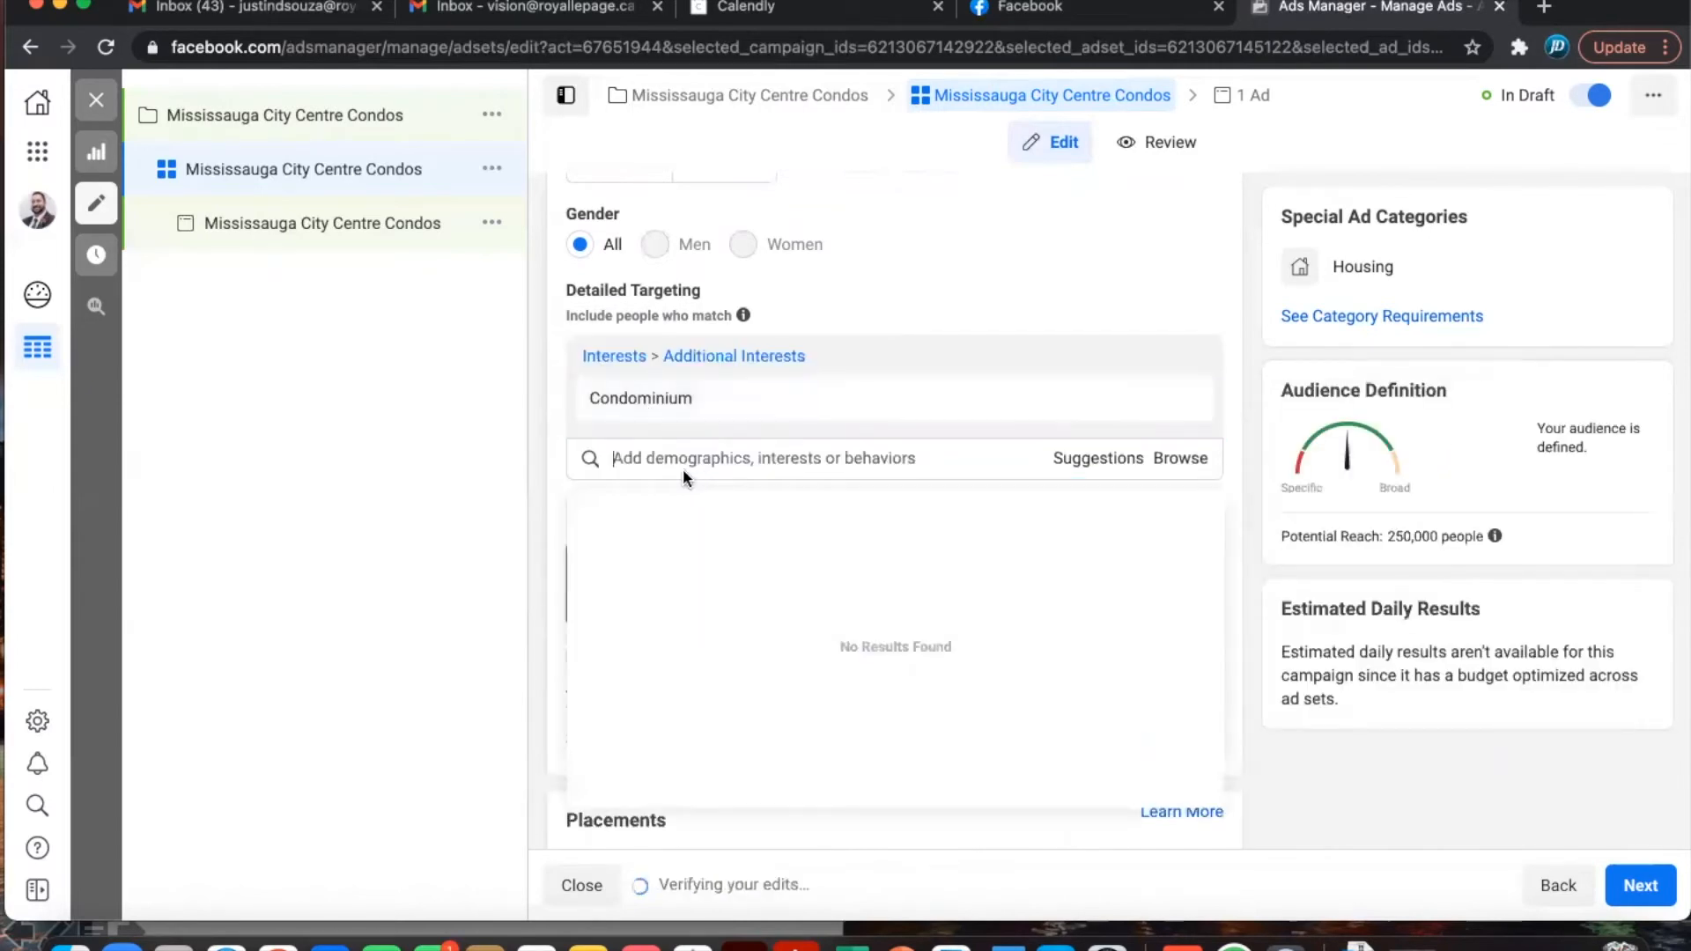
type("Re")
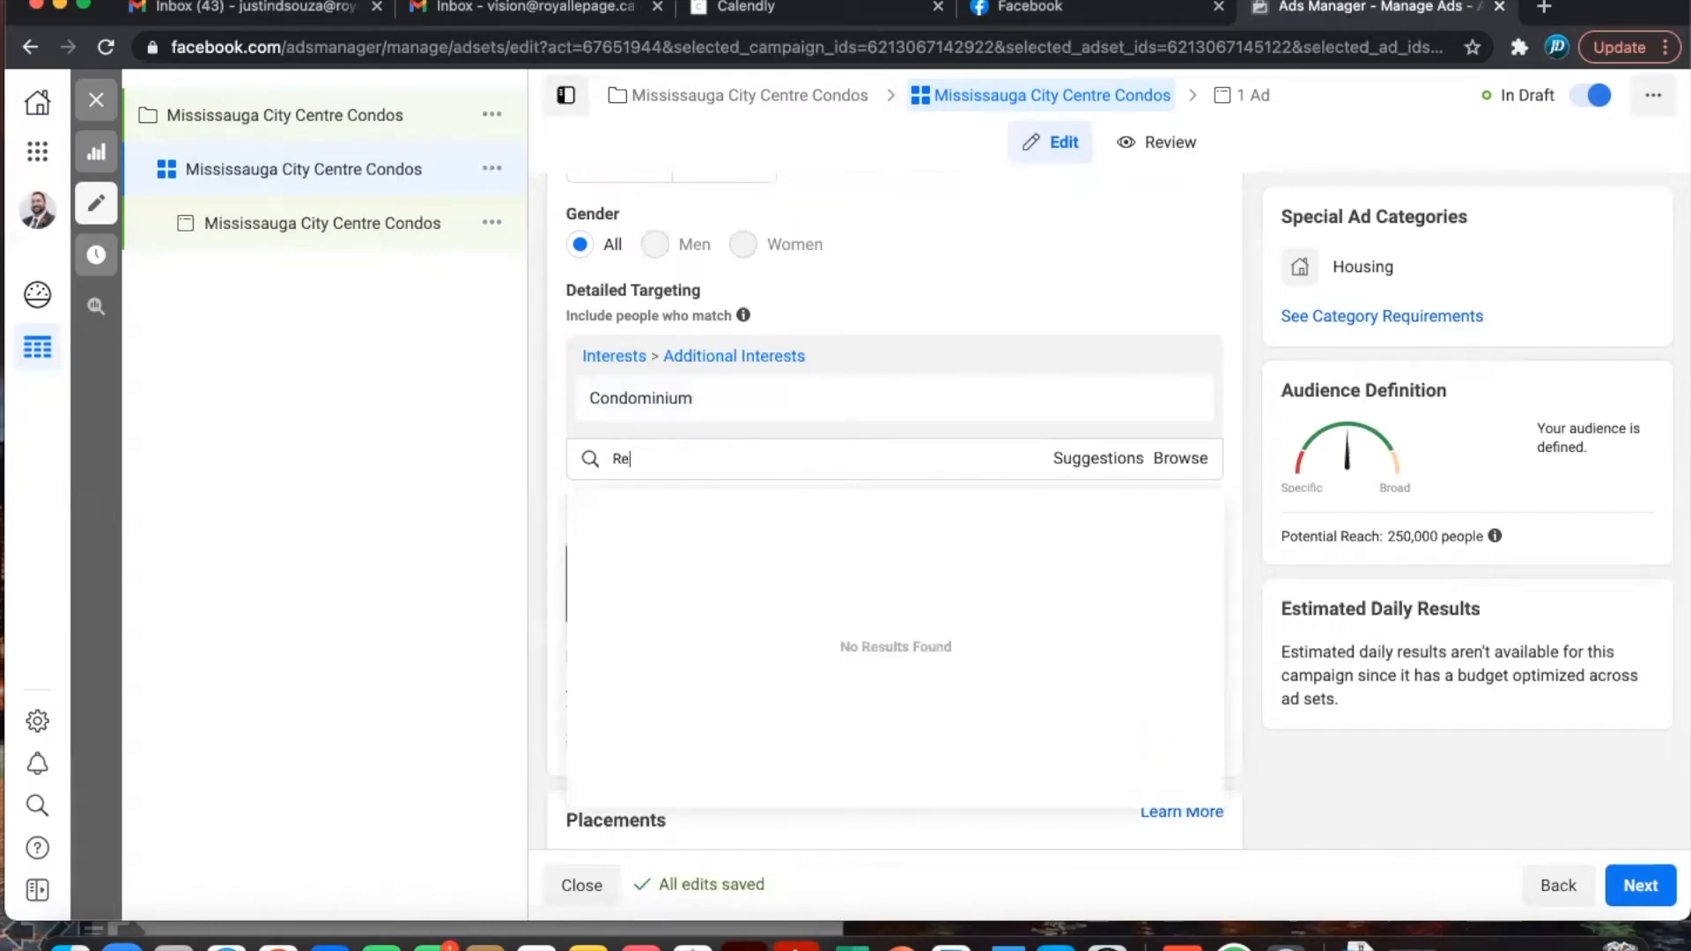
type("al Estate")
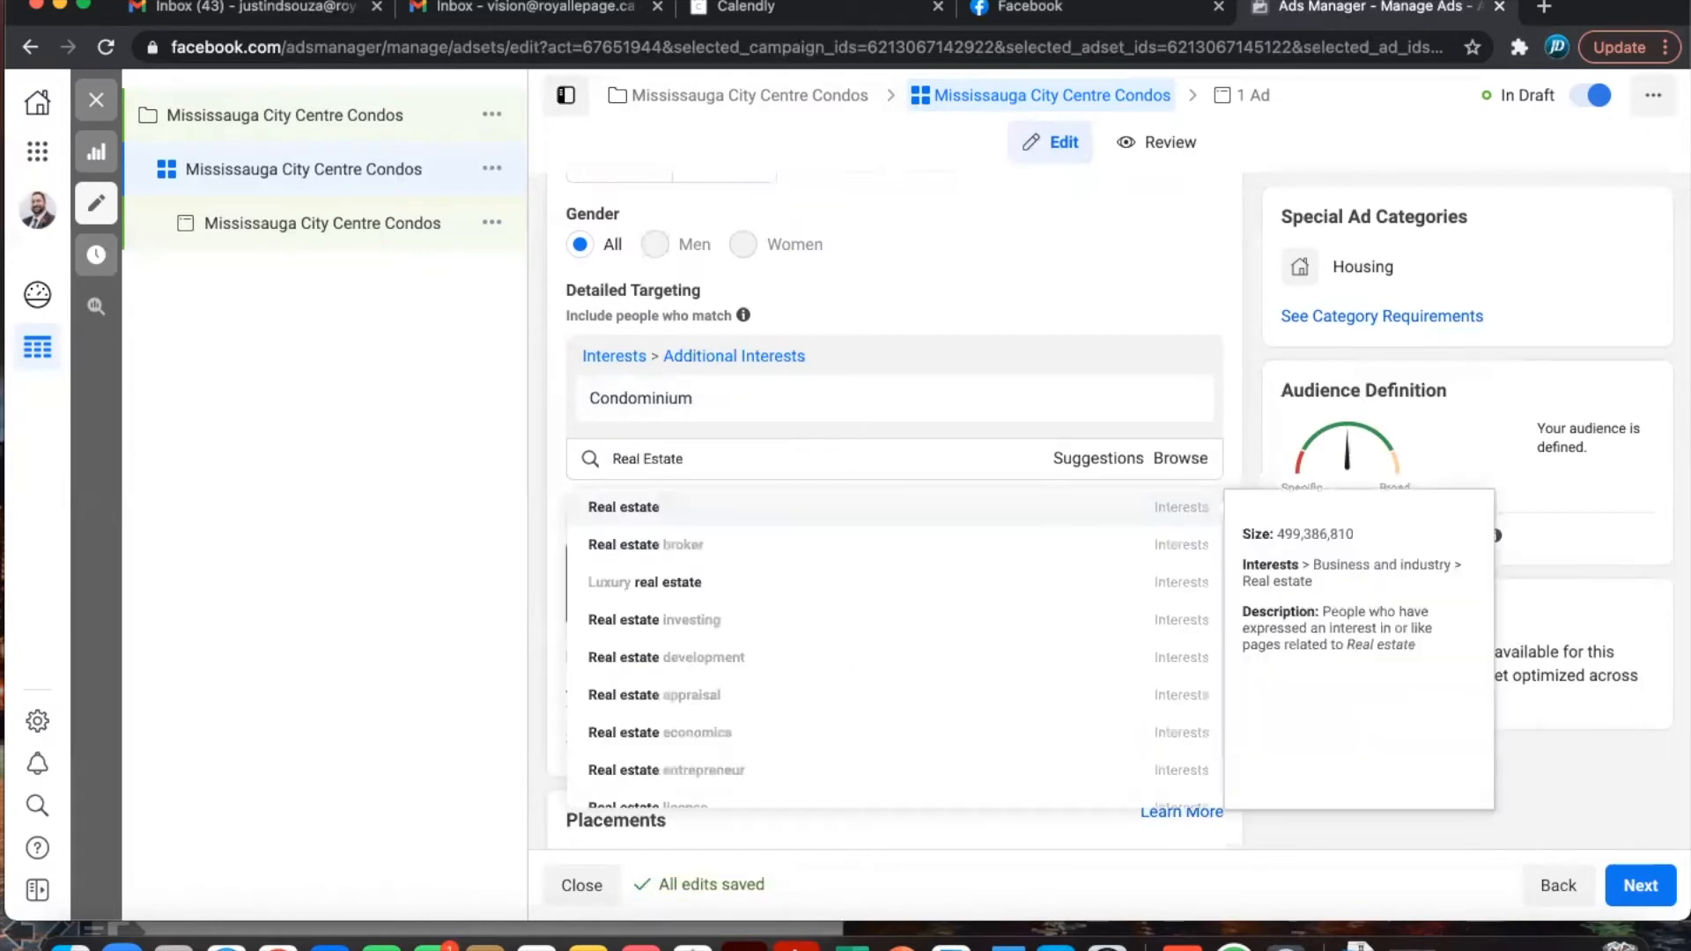
left_click(720, 622)
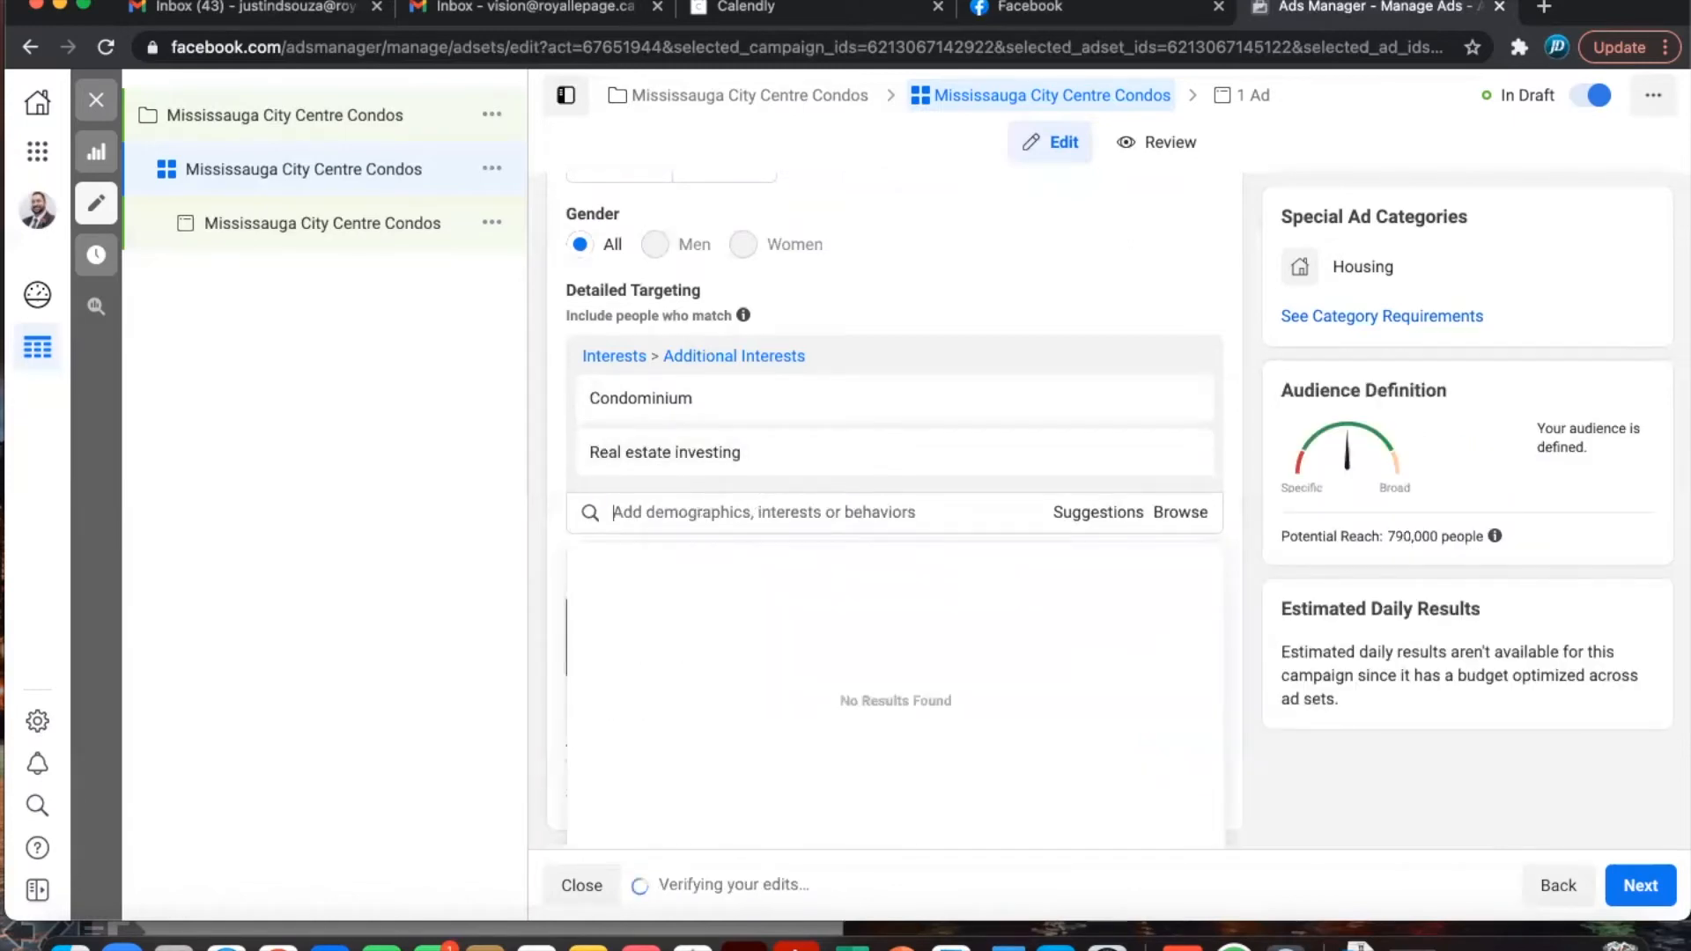
type("Real estate")
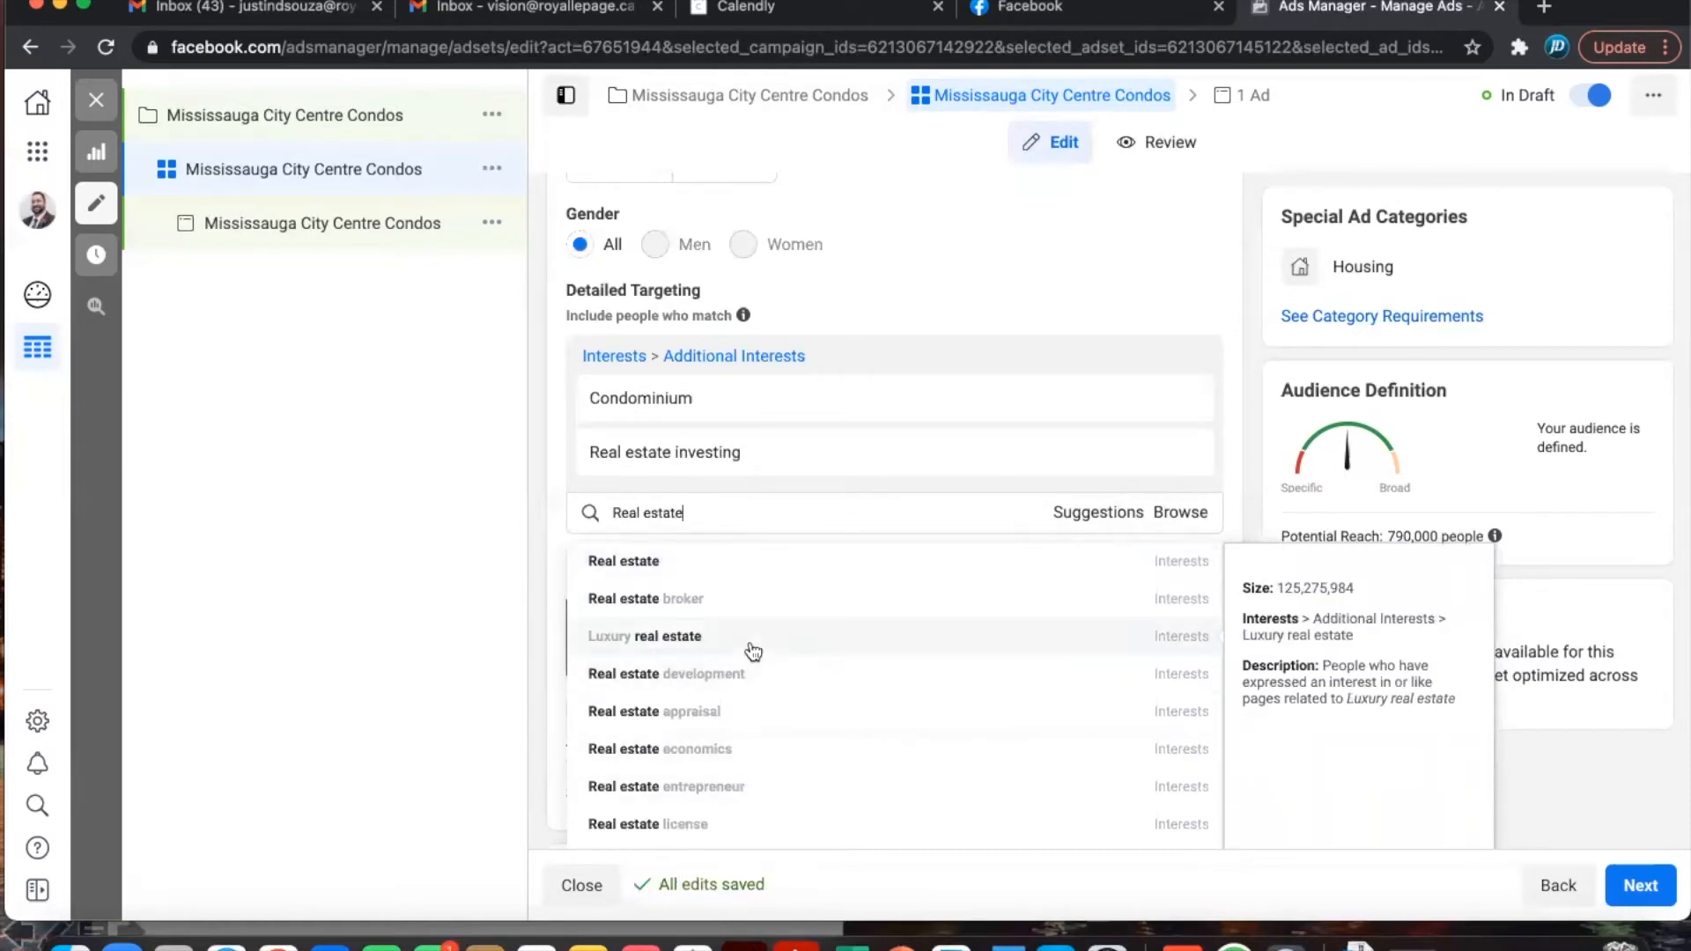
scroll(753, 651, "down", 2)
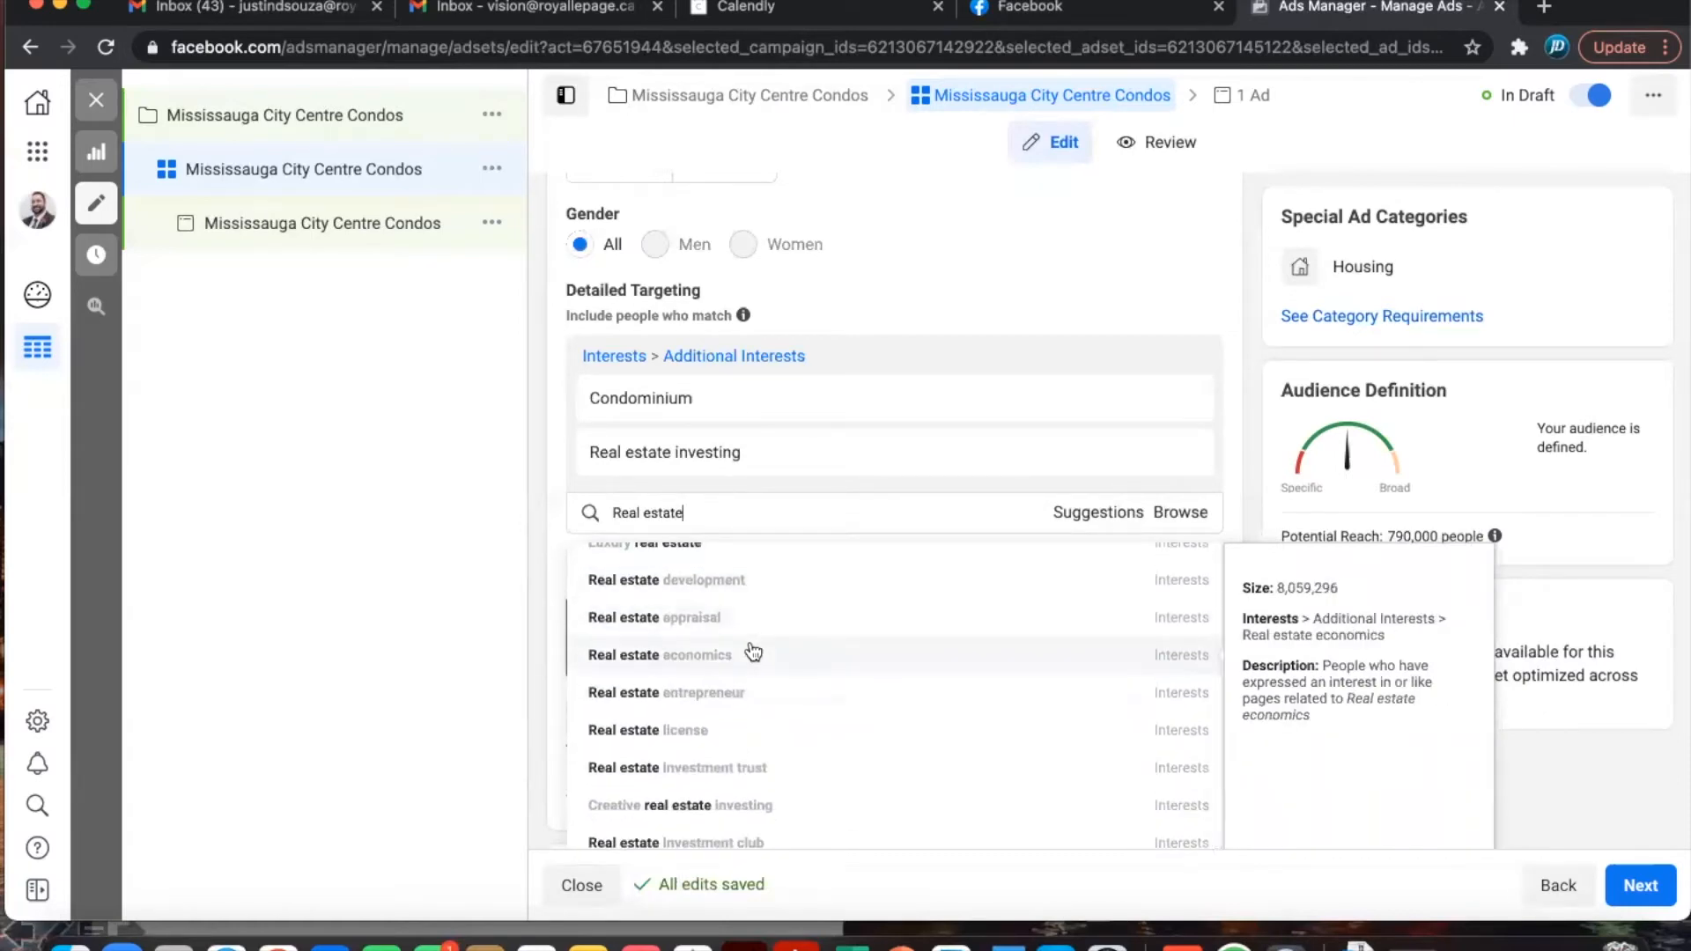
left_click(741, 807)
- Add the Home, House Hunting and House interests to the detailed targeting
left_click(696, 565)
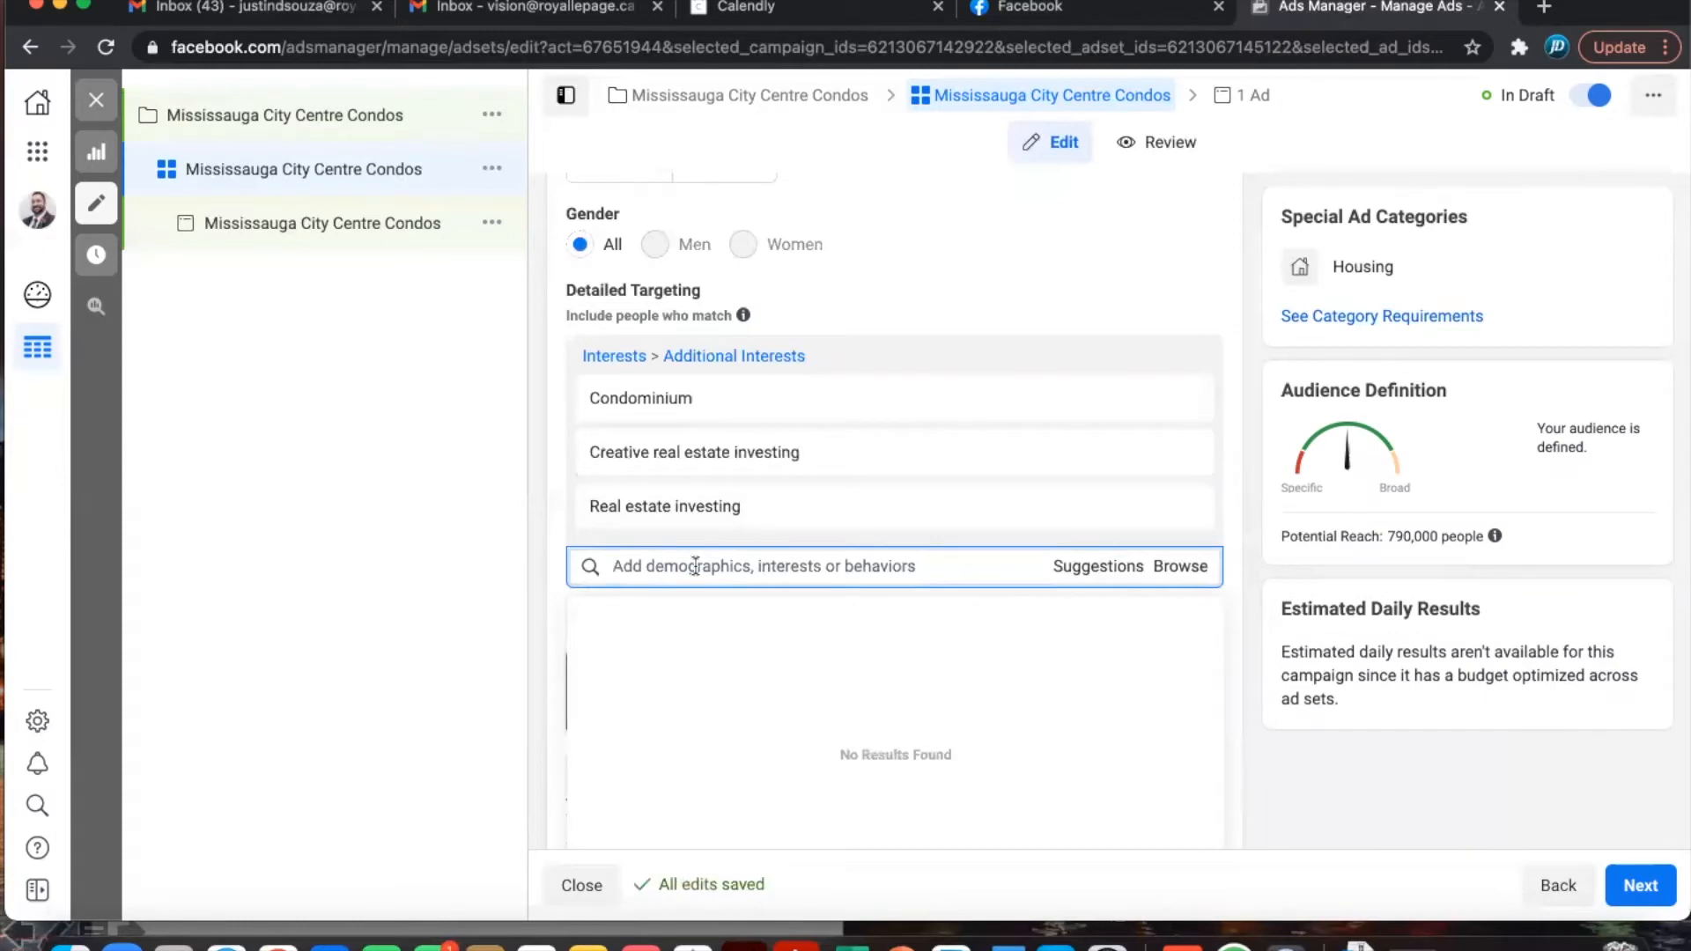
type("Home")
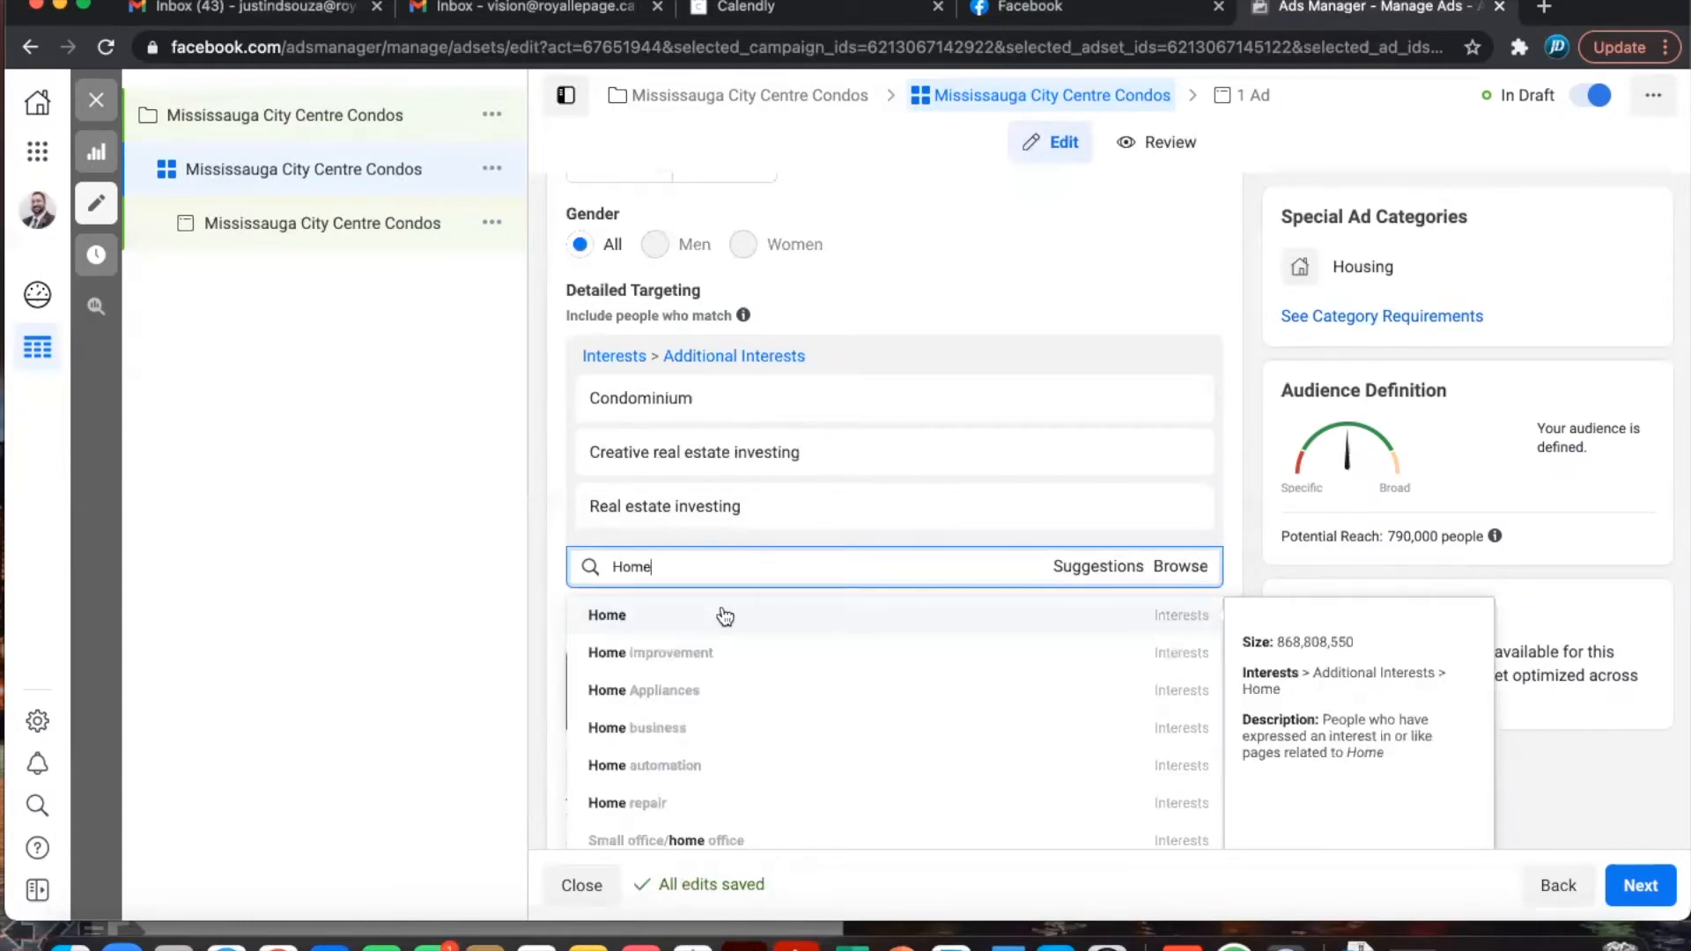
left_click(671, 615)
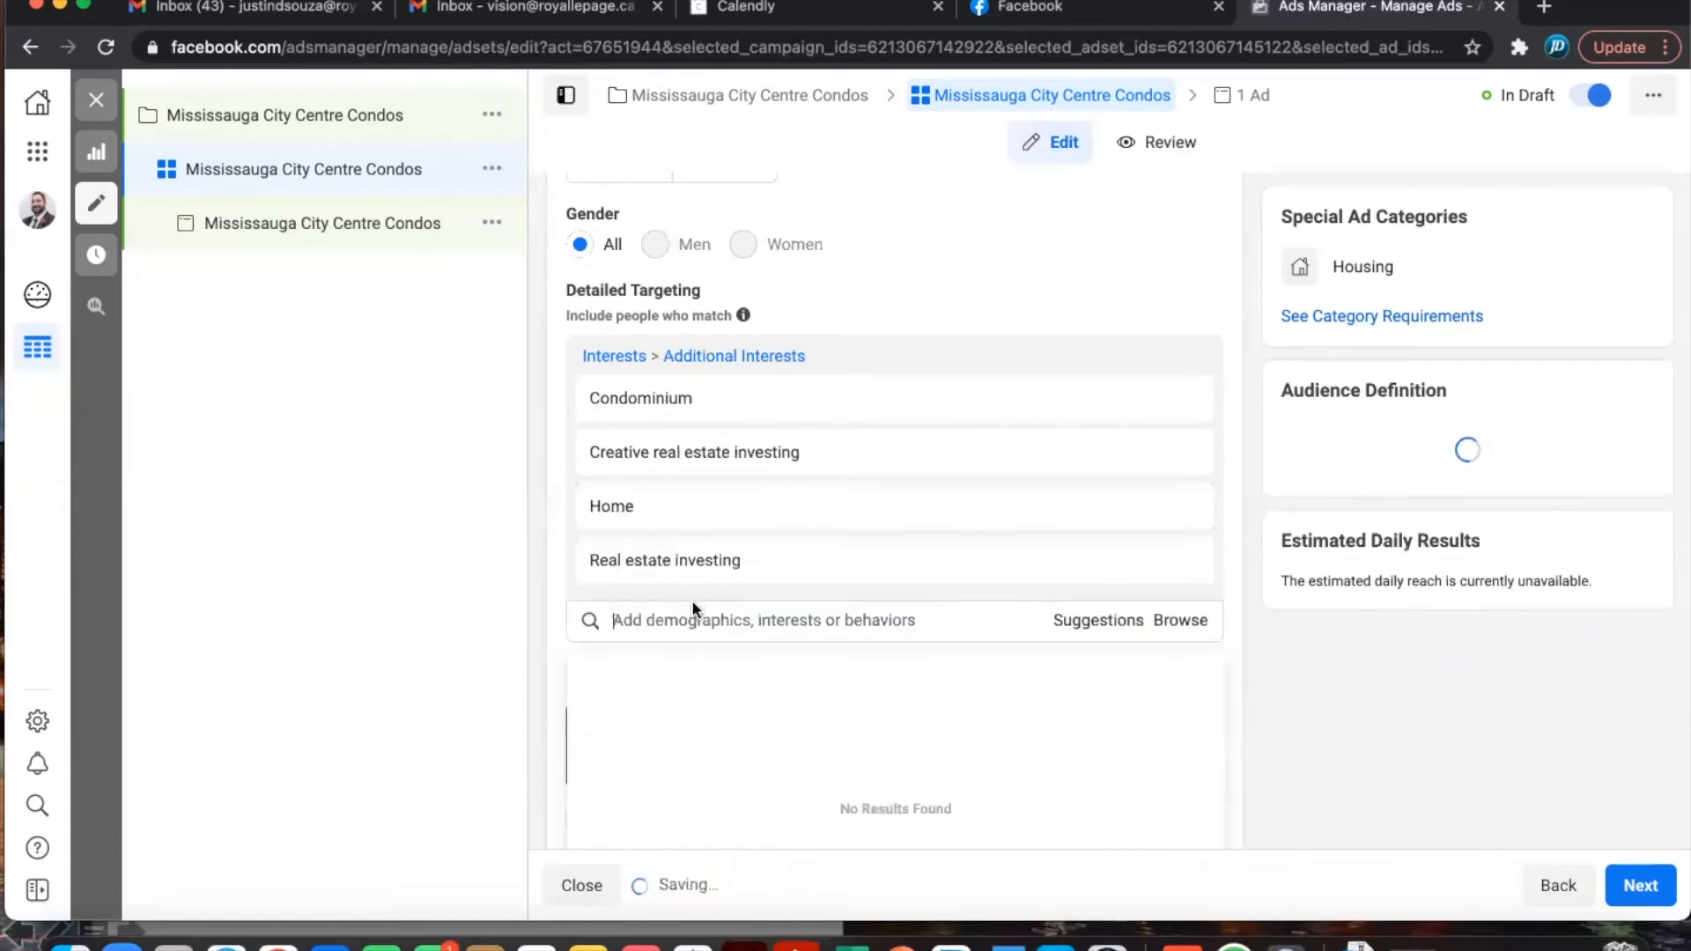
type("Mom")
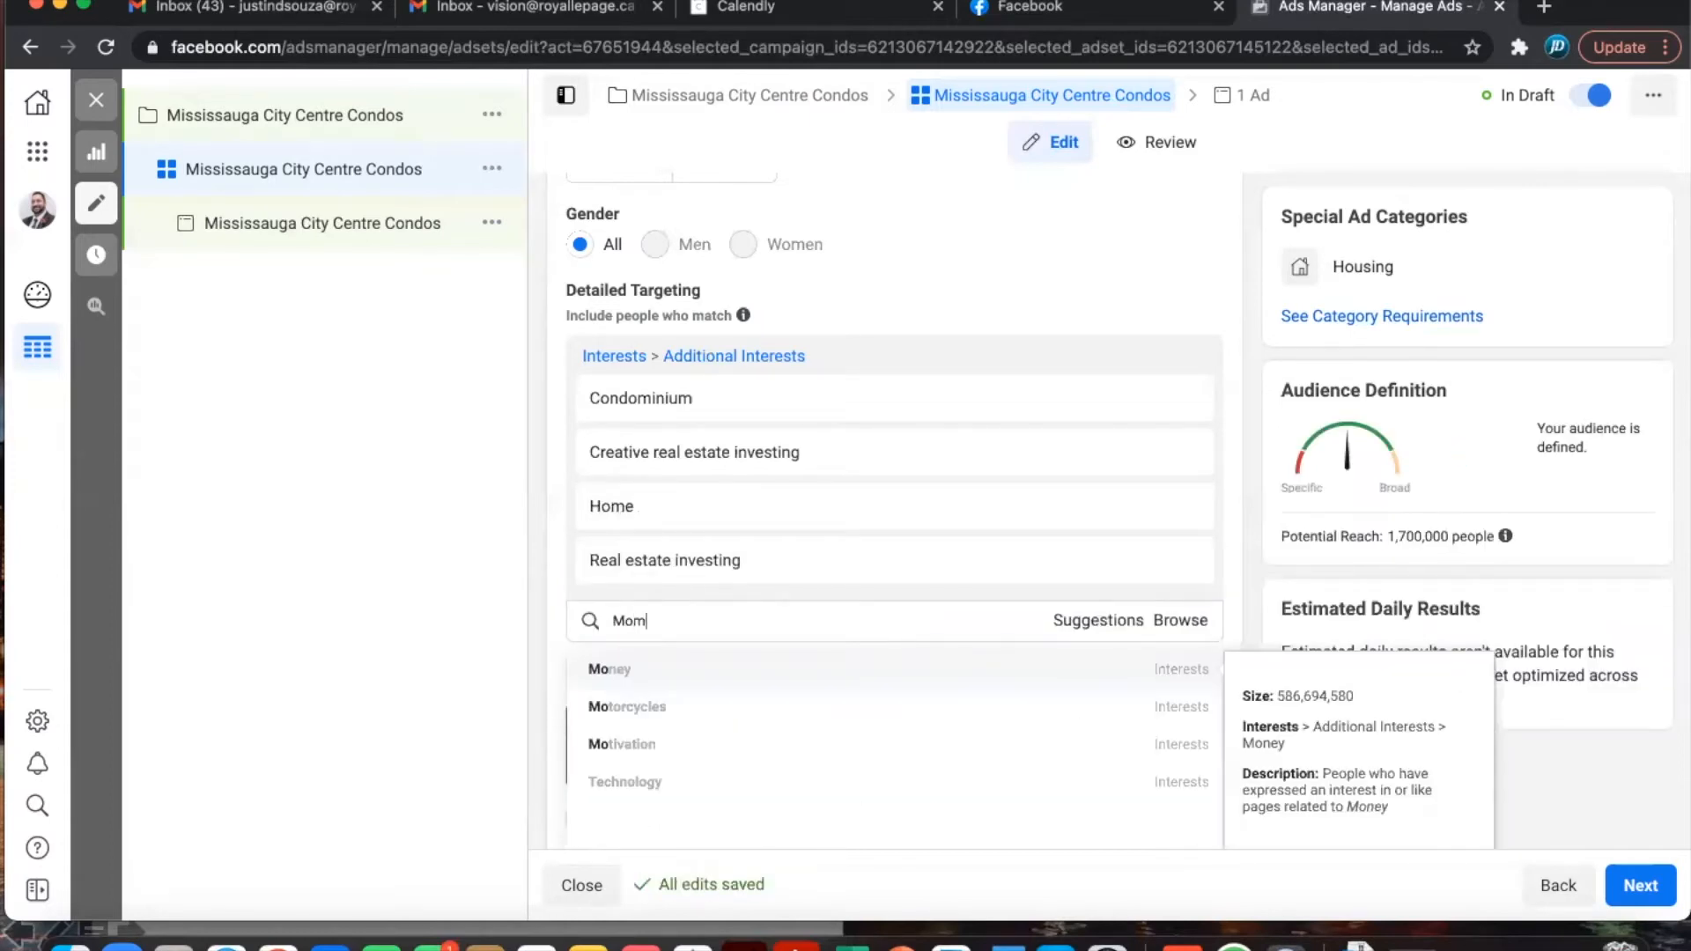
key("BackSpace")
key("BackSpace")
key("BackSpace")
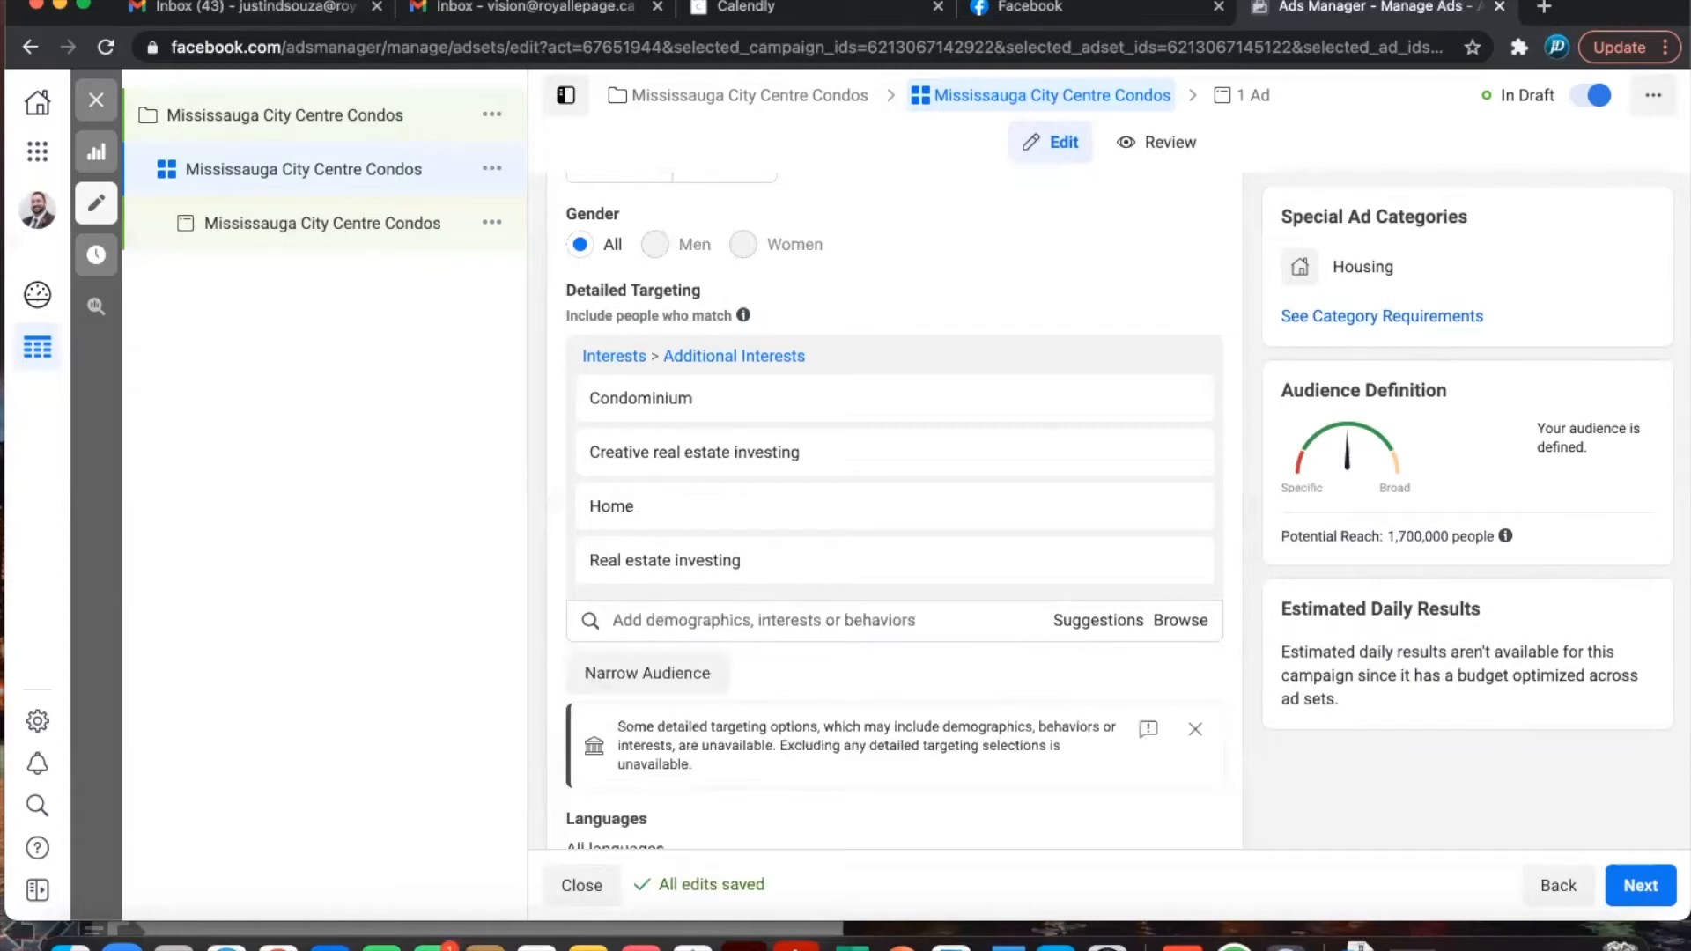
type("Home Hun")
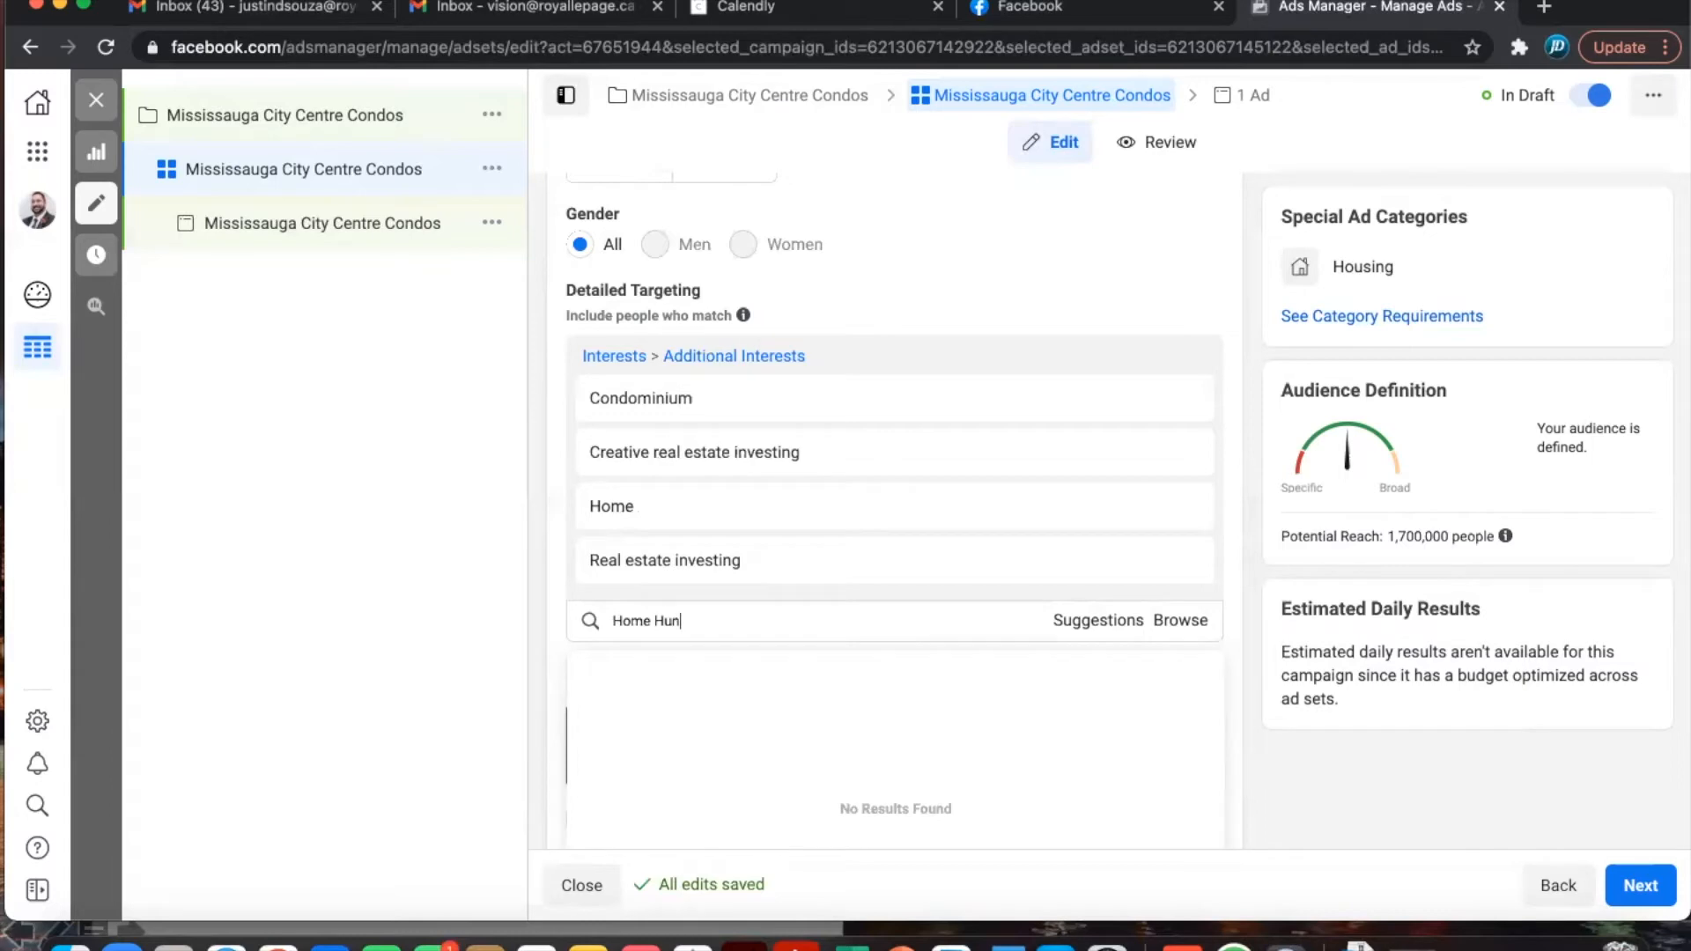
type("tin")
key("BackSpace")
key("BackSpace")
key("BackSpace")
key("BackSpace")
key("BackSpace")
key("BackSpace")
key("BackSpace")
key("BackSpace")
key("BackSpace")
key("BackSpace")
type("use")
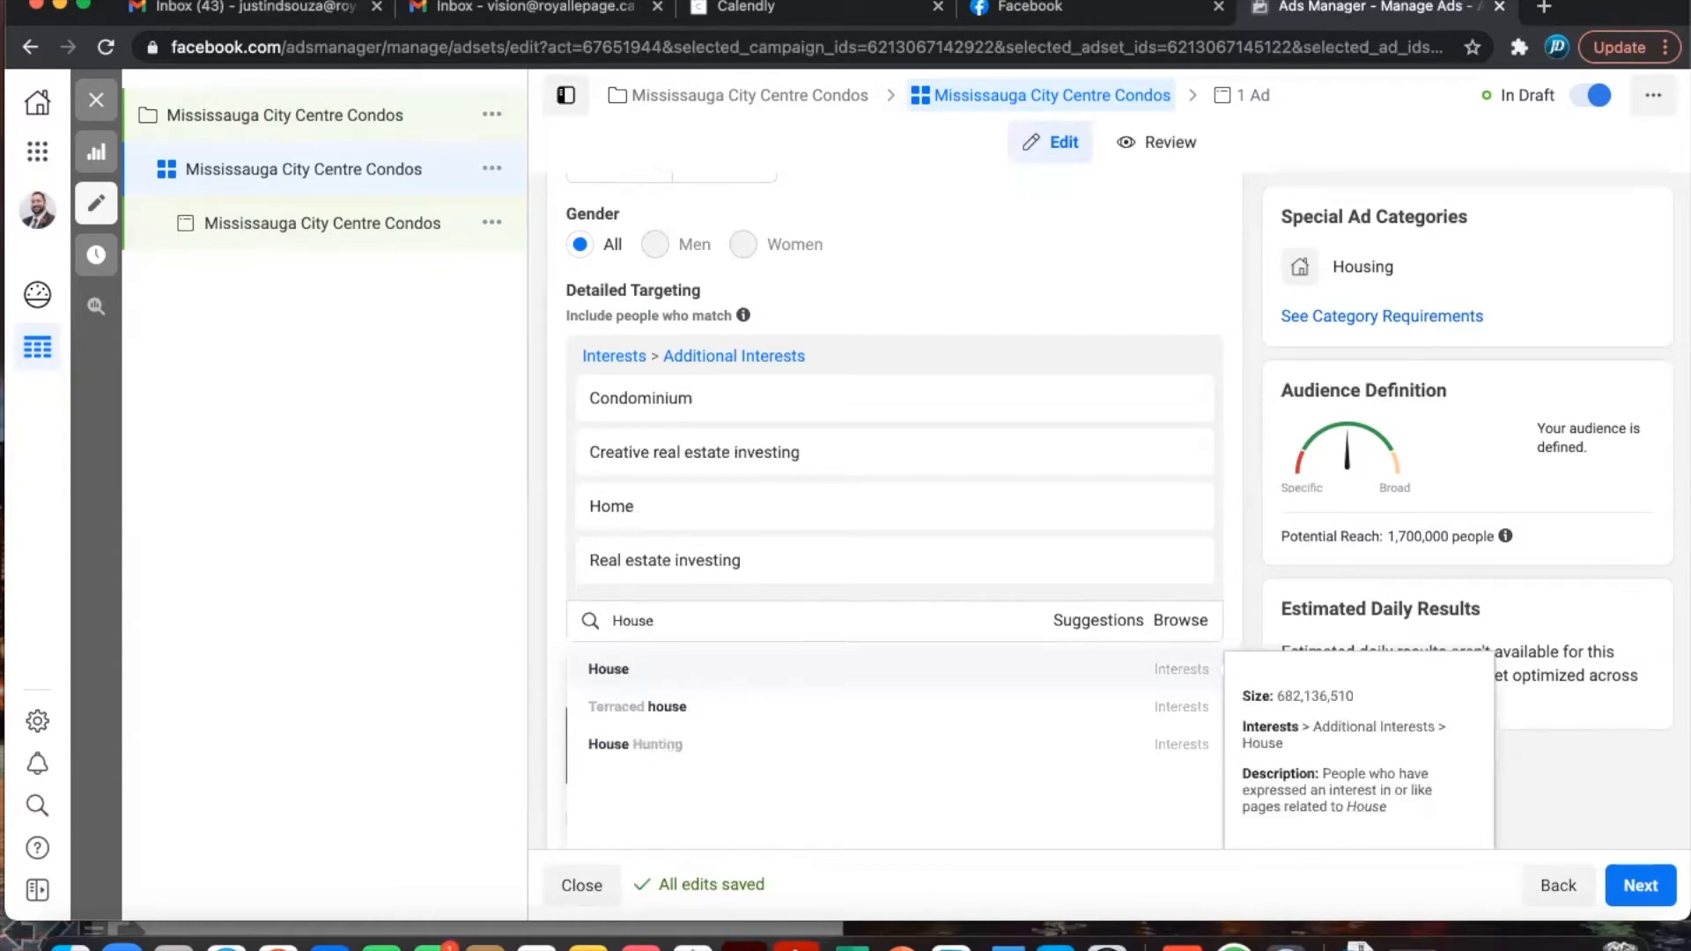
left_click(641, 747)
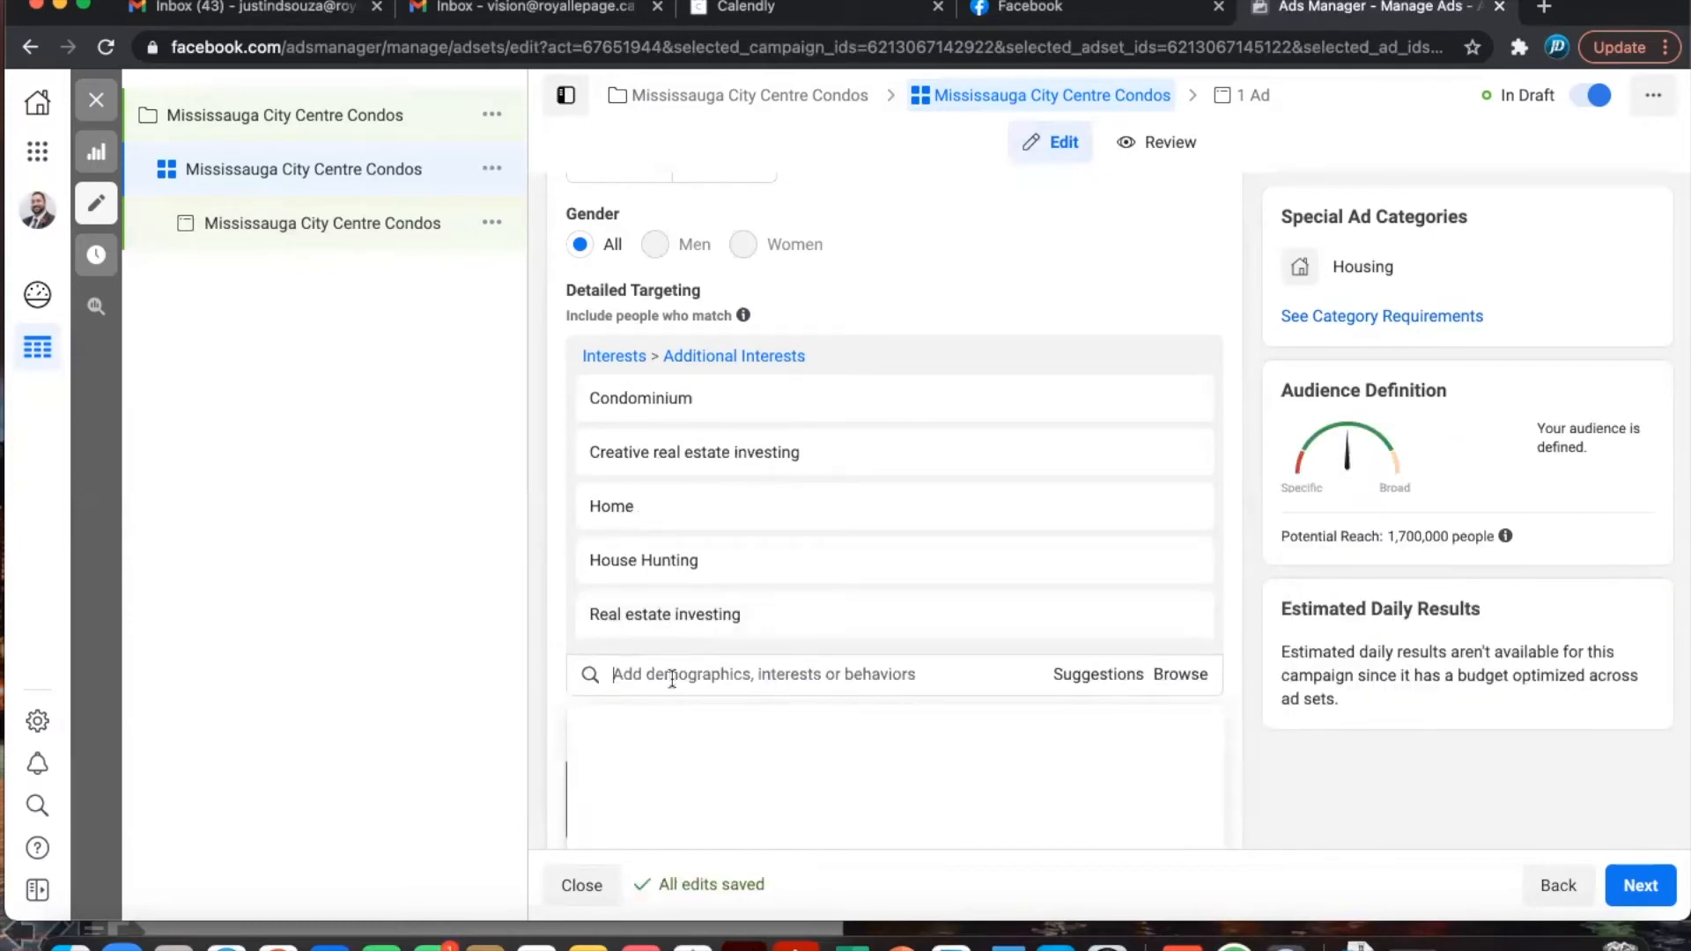
type("House")
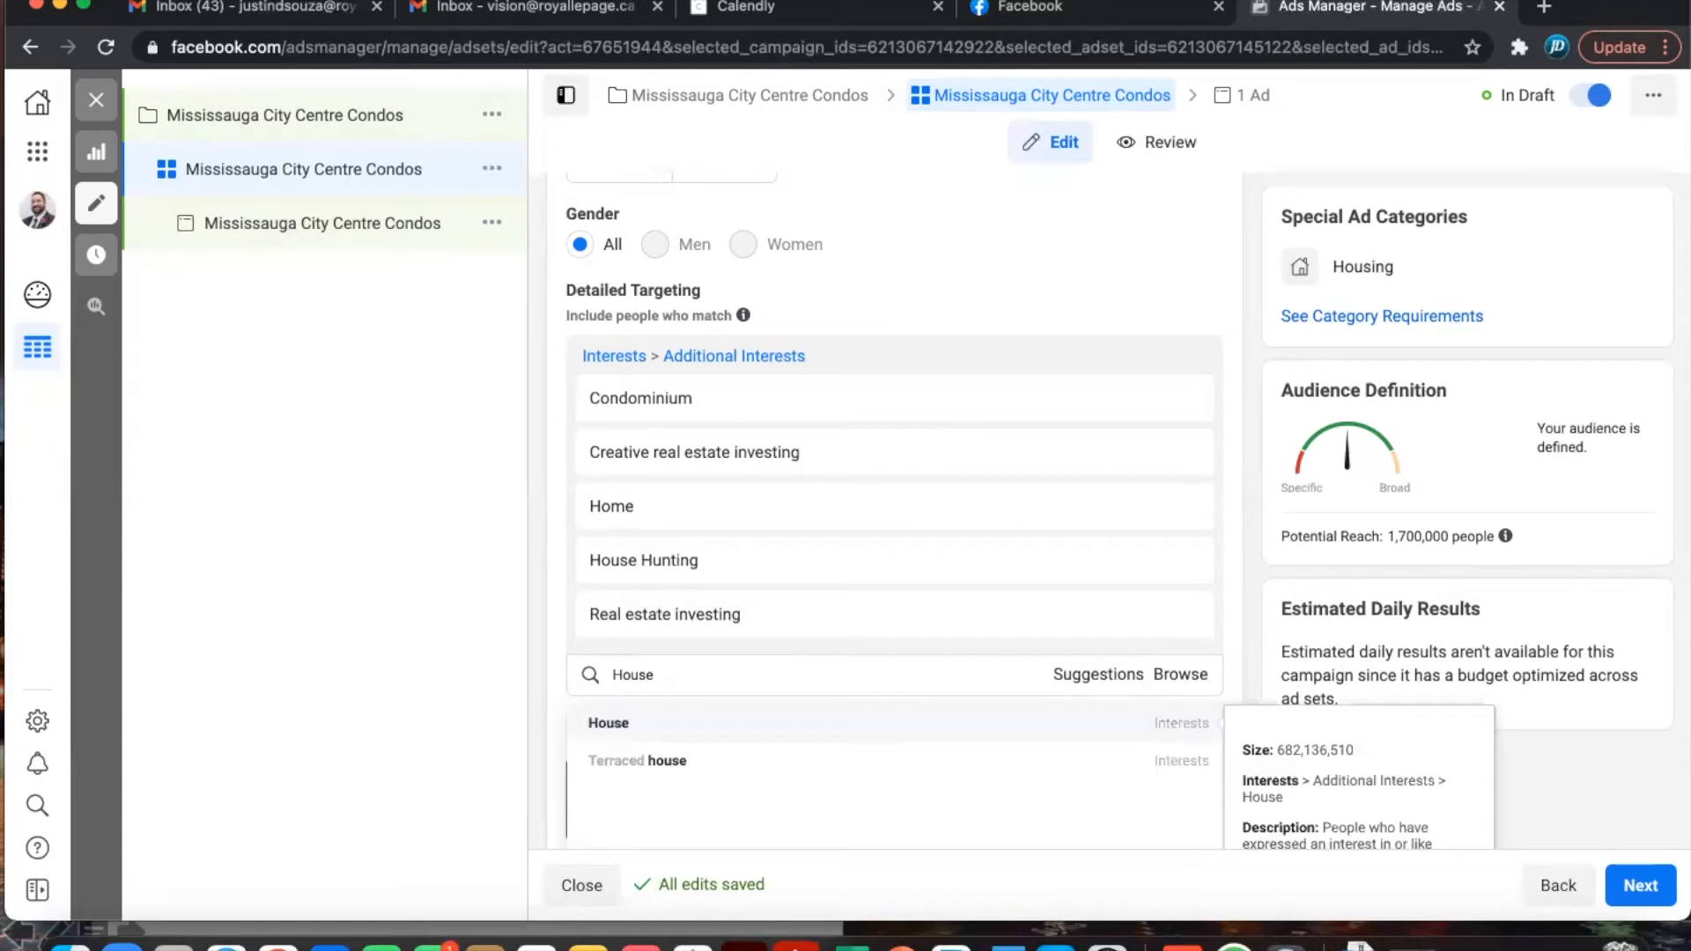
left_click(621, 726)
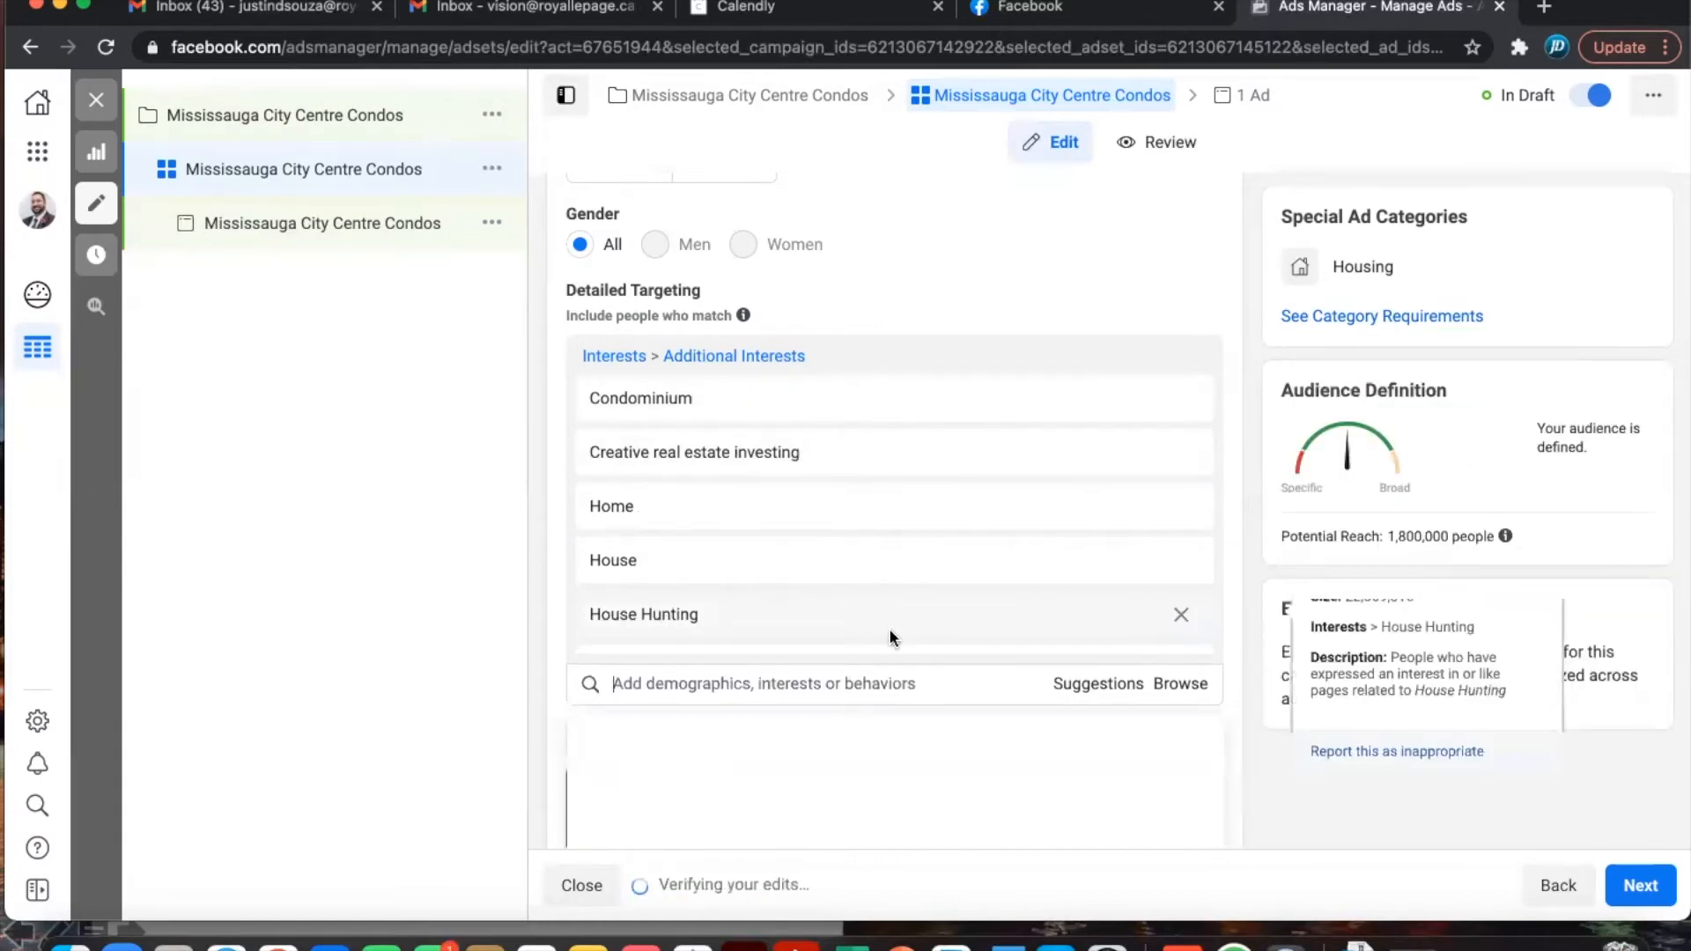
scroll(890, 627, "down", 1)
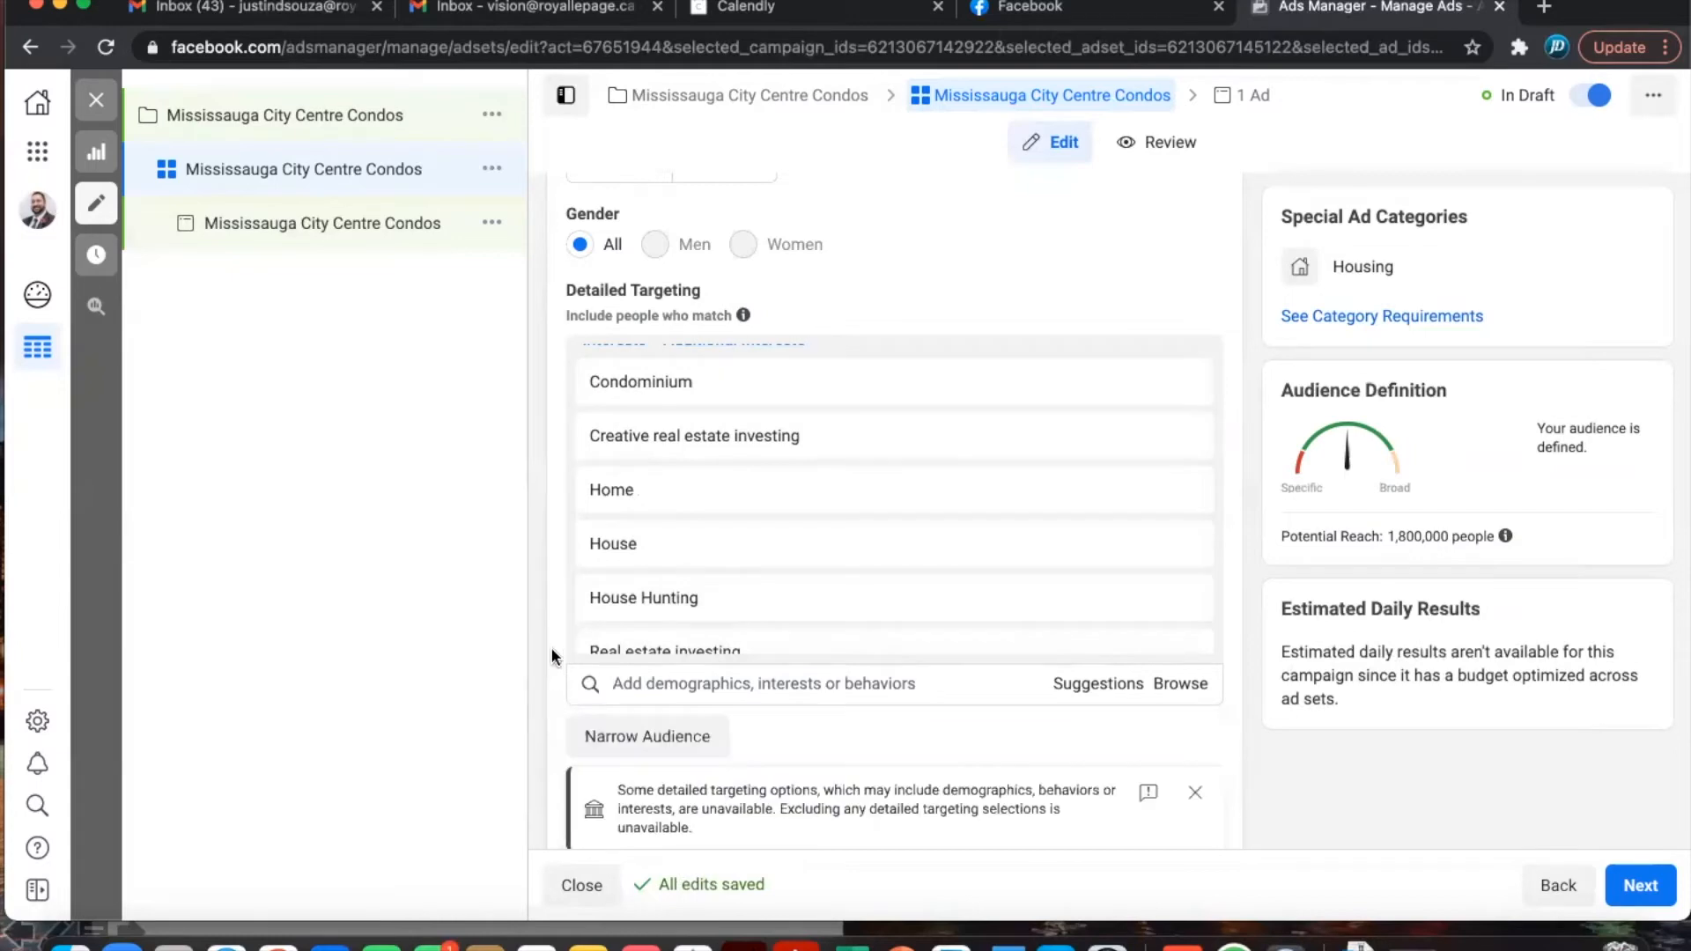
scroll(546, 611, "down", 3)
scroll(547, 619, "down", 5)
scroll(546, 611, "down", 3)
scroll(546, 611, "up", 2)
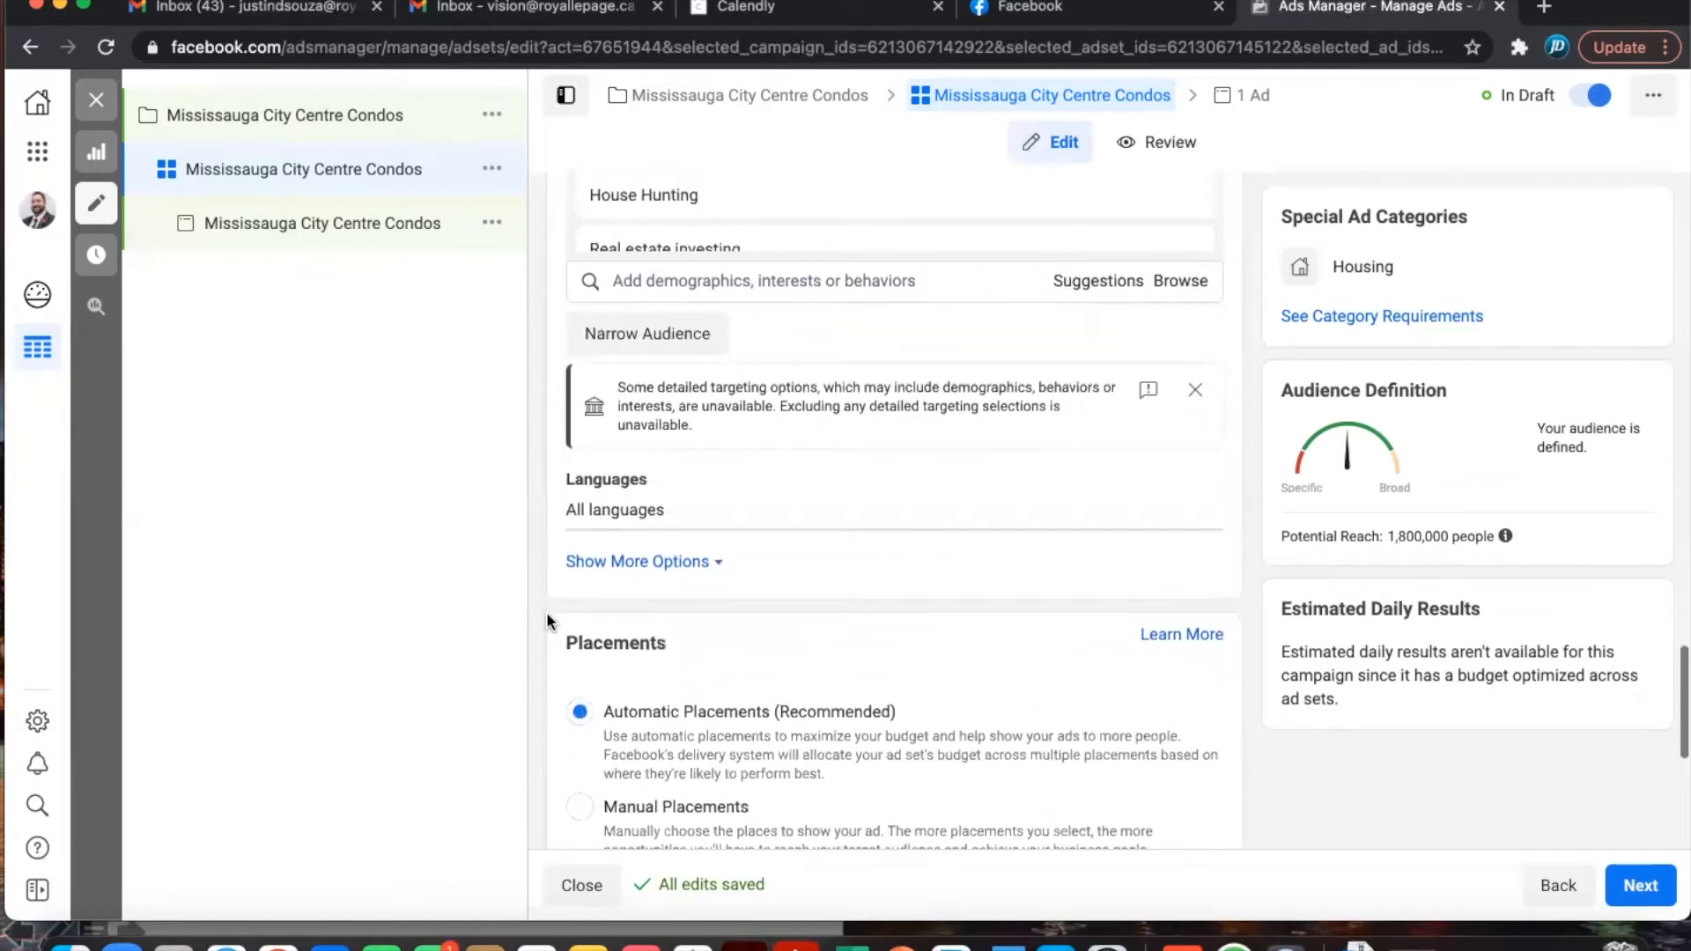
scroll(546, 616, "down", 3)
scroll(546, 611, "up", 5)
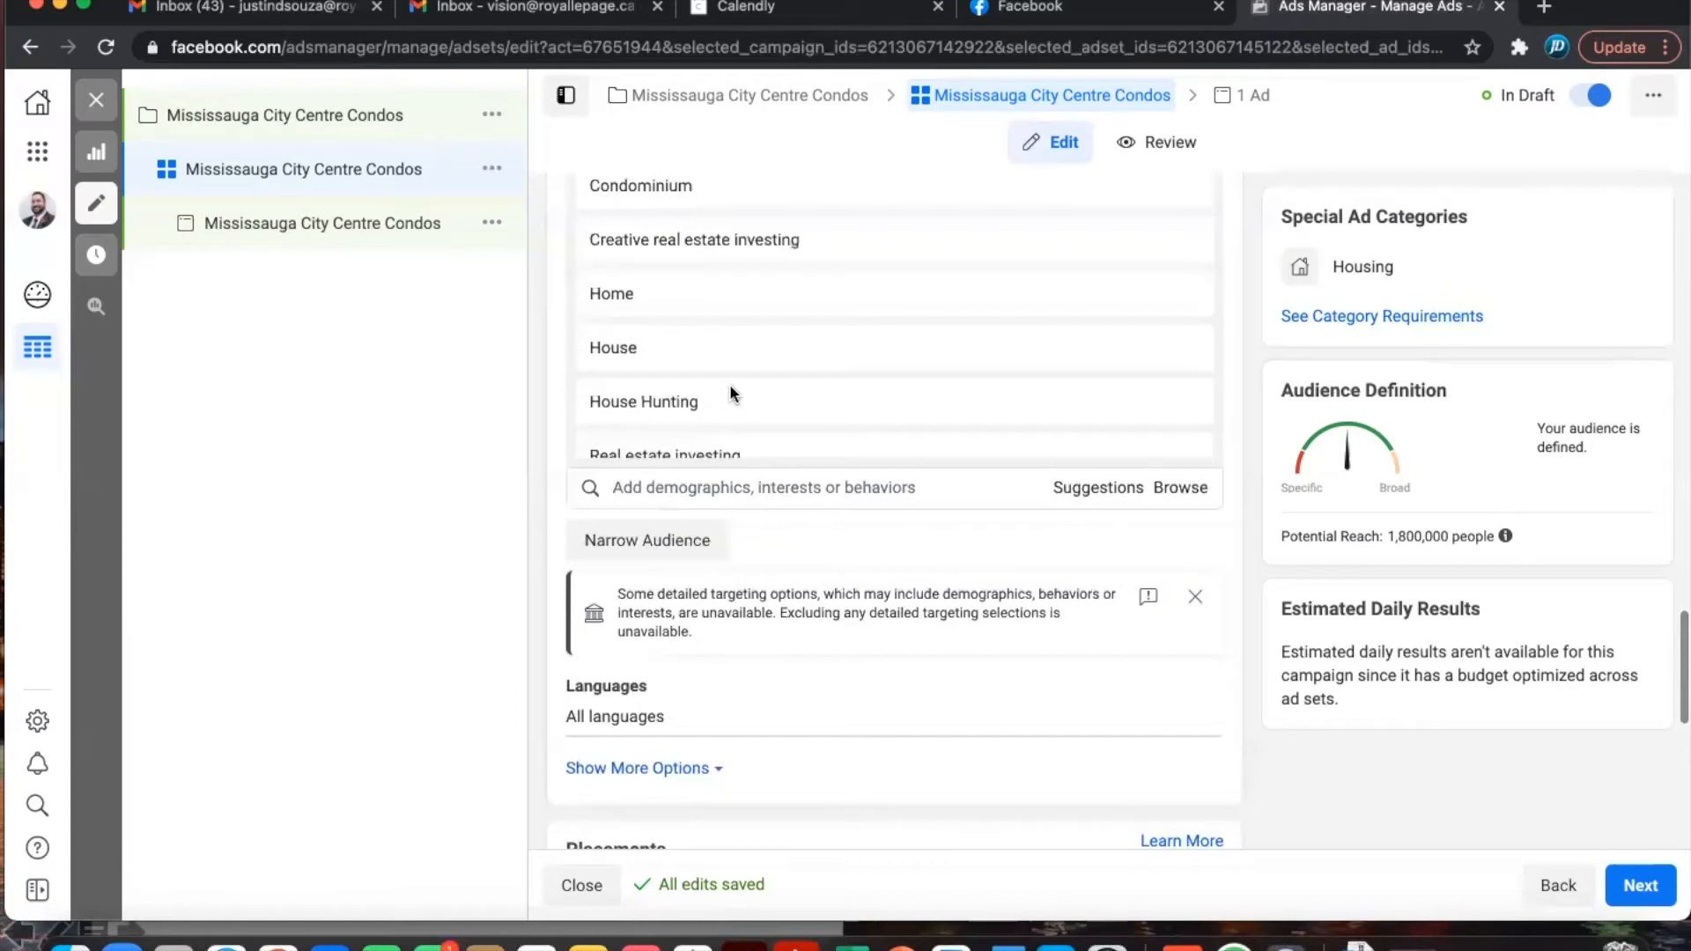
scroll(729, 384, "down", 2)
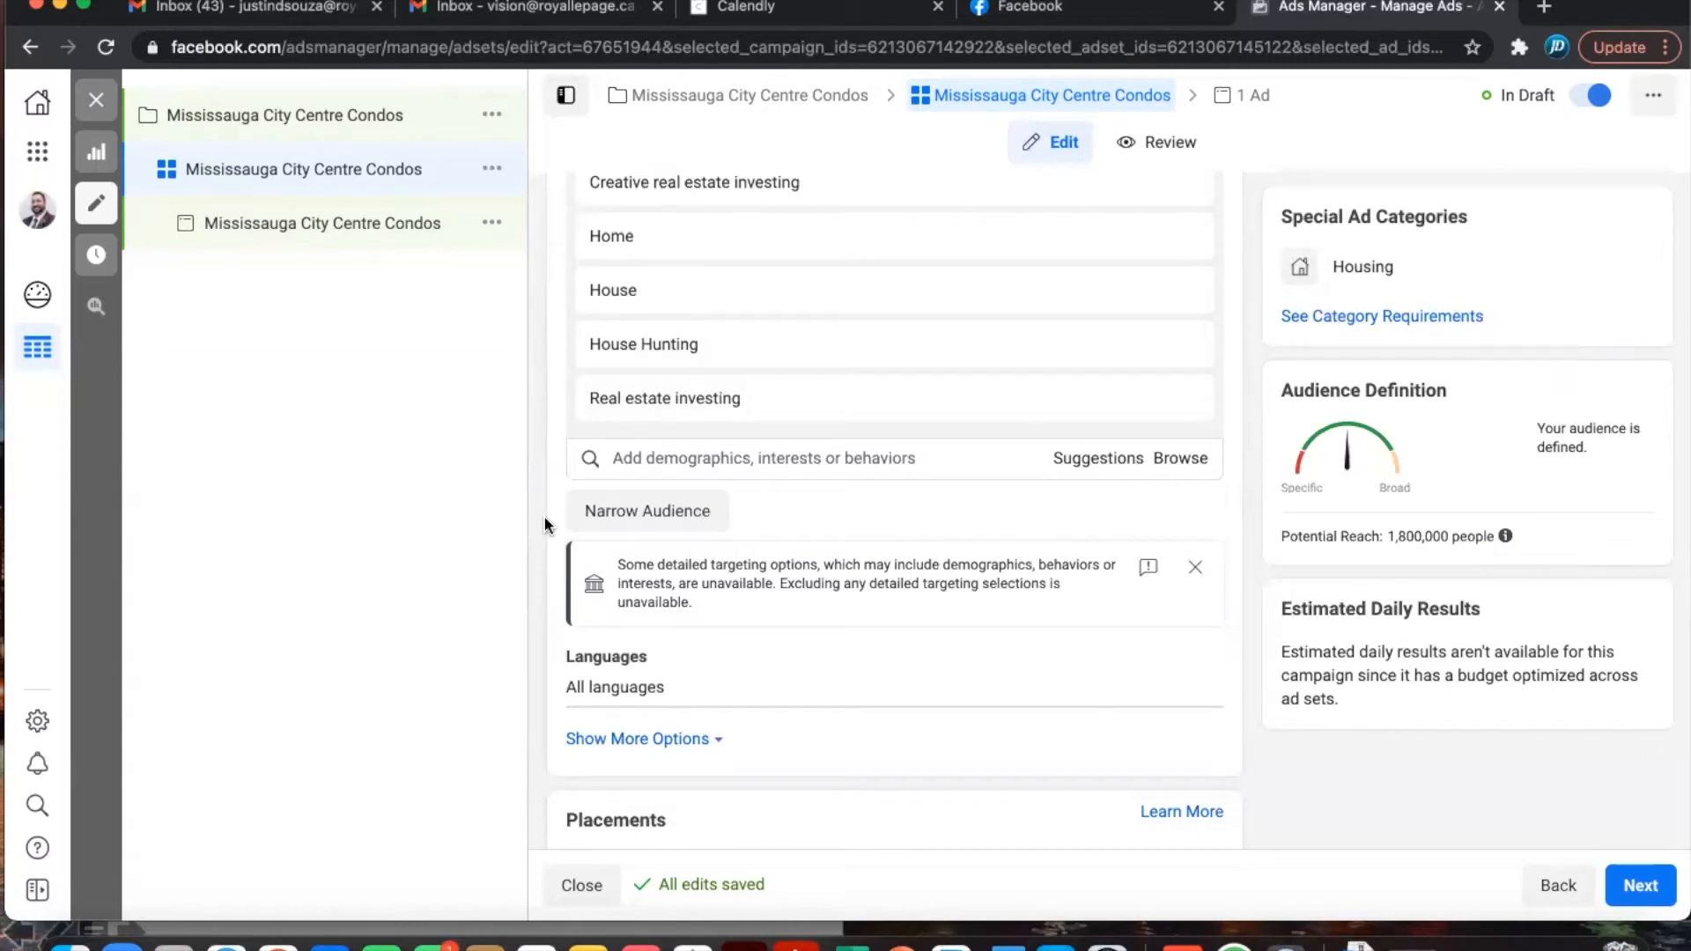
scroll(544, 522, "down", 3)
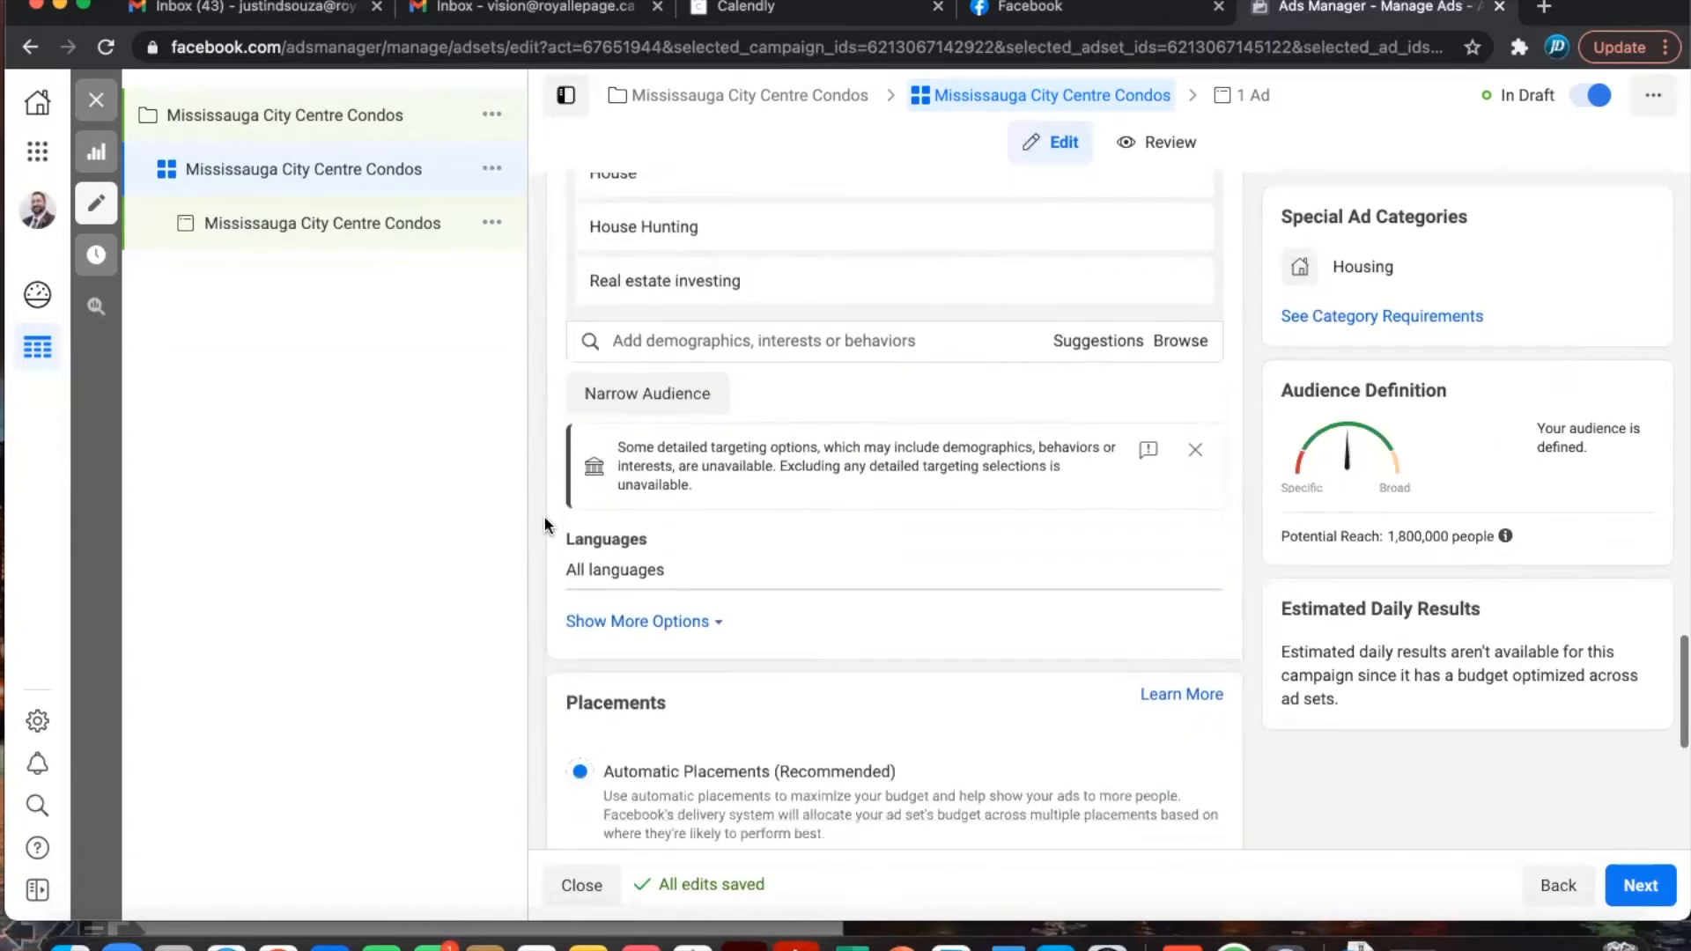
scroll(544, 523, "down", 3)
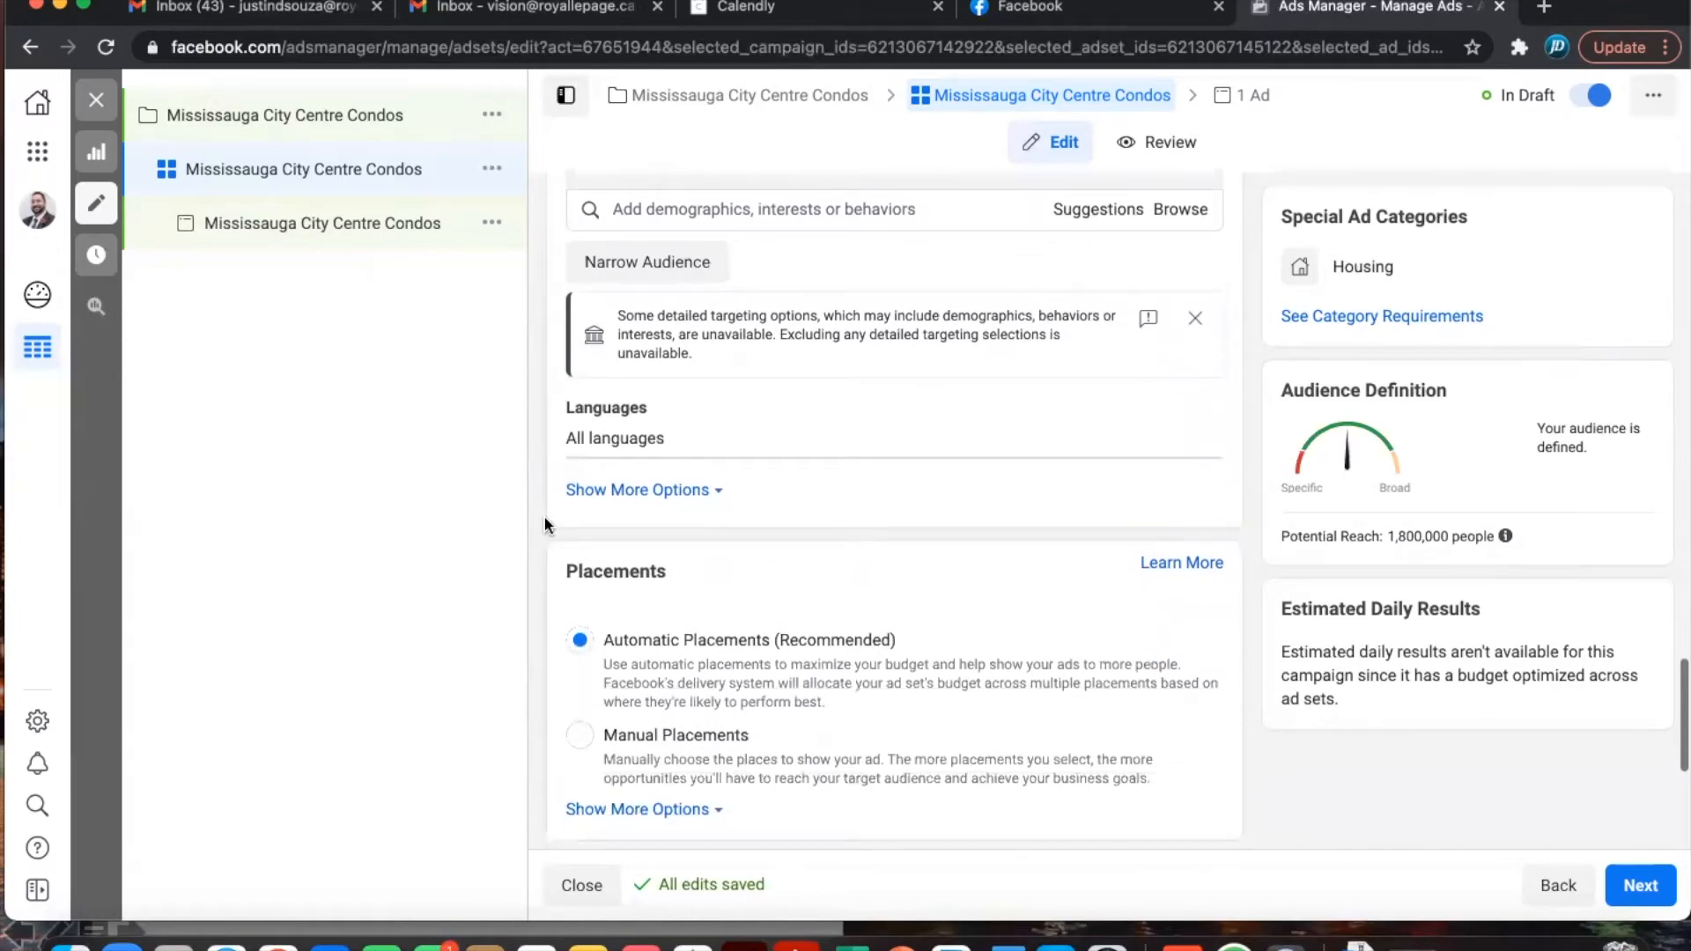
scroll(544, 522, "down", 1)
scroll(545, 522, "down", 5)
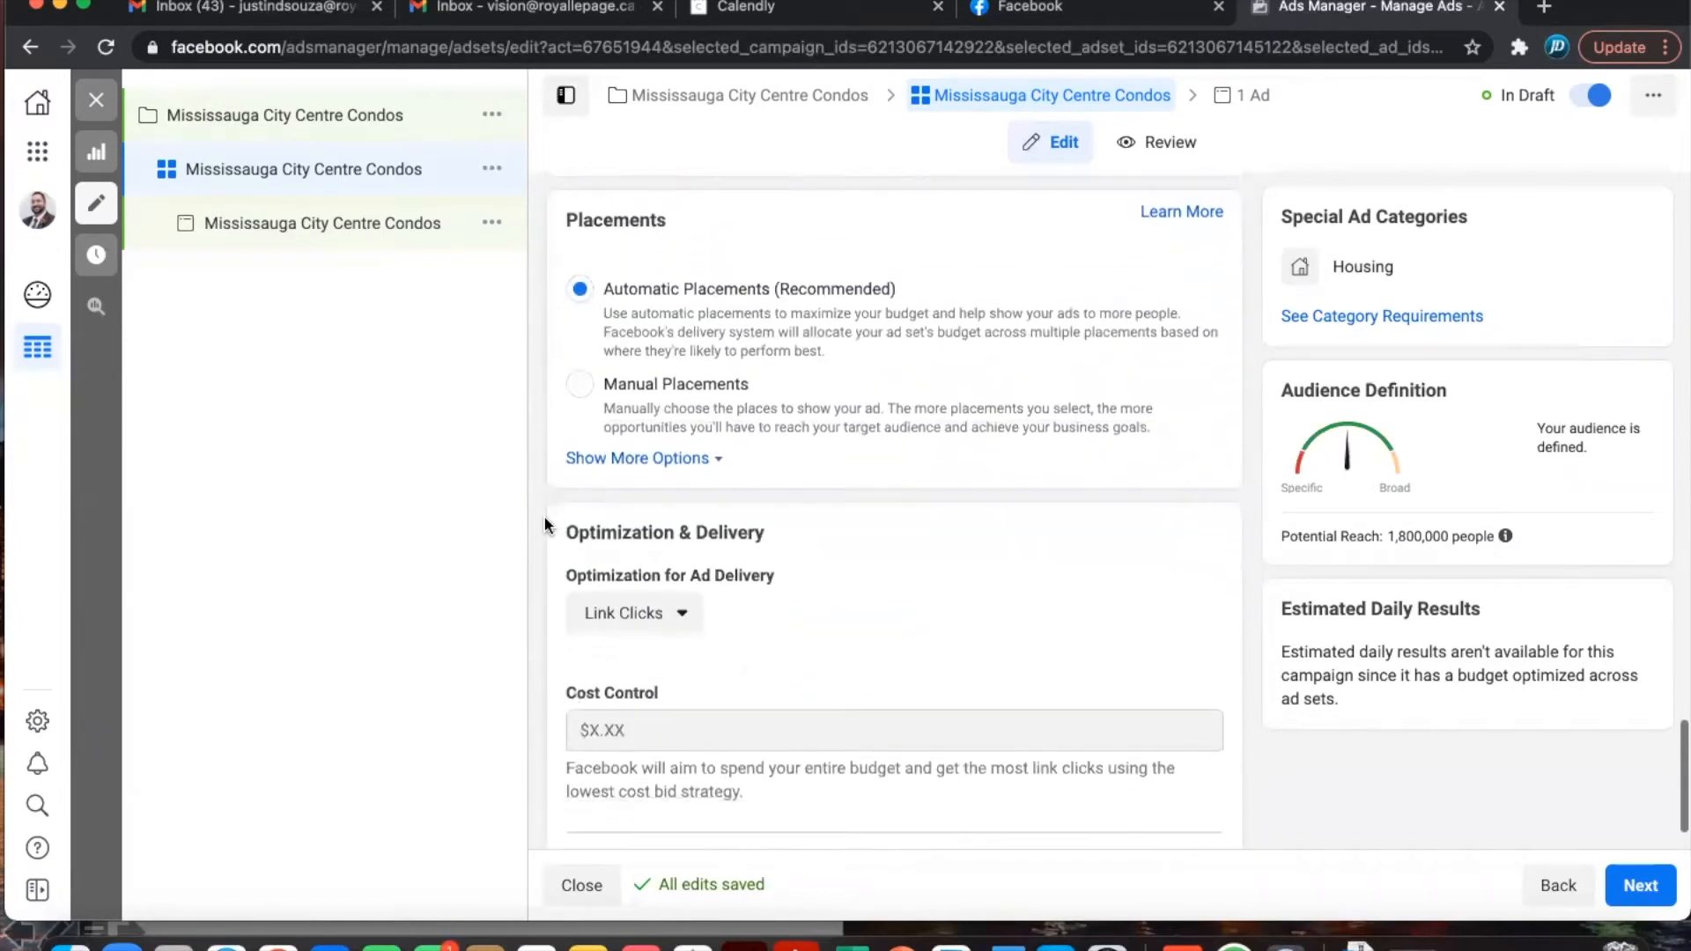
scroll(544, 522, "up", 2)
scroll(544, 522, "down", 2)
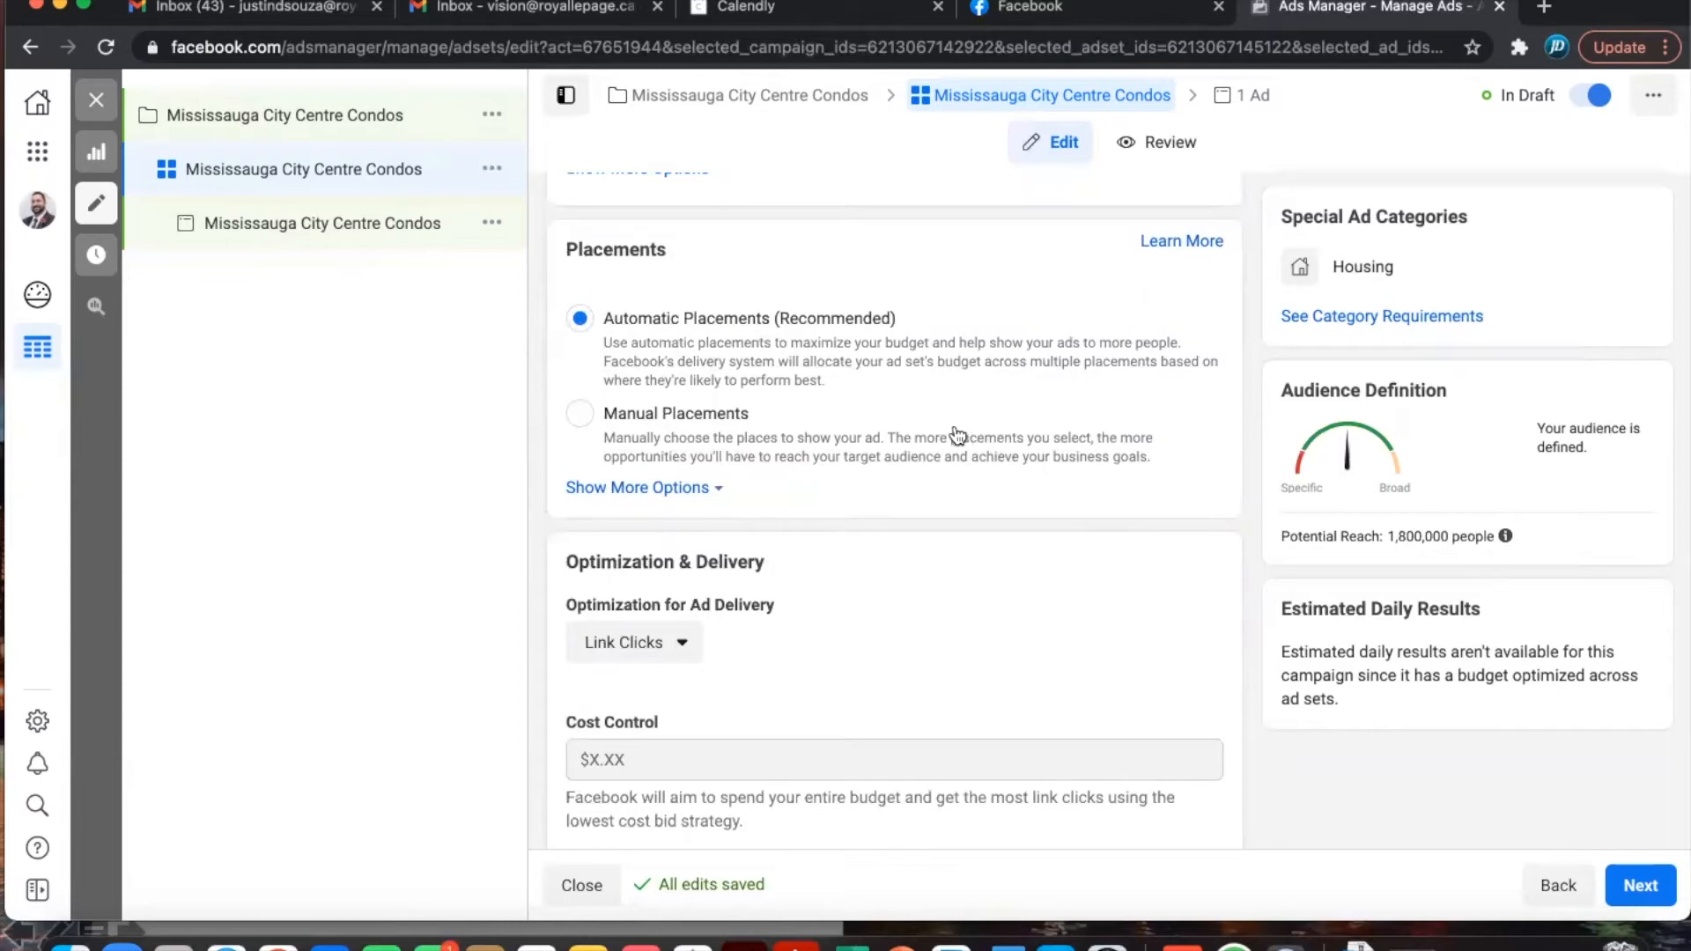
left_click(583, 425)
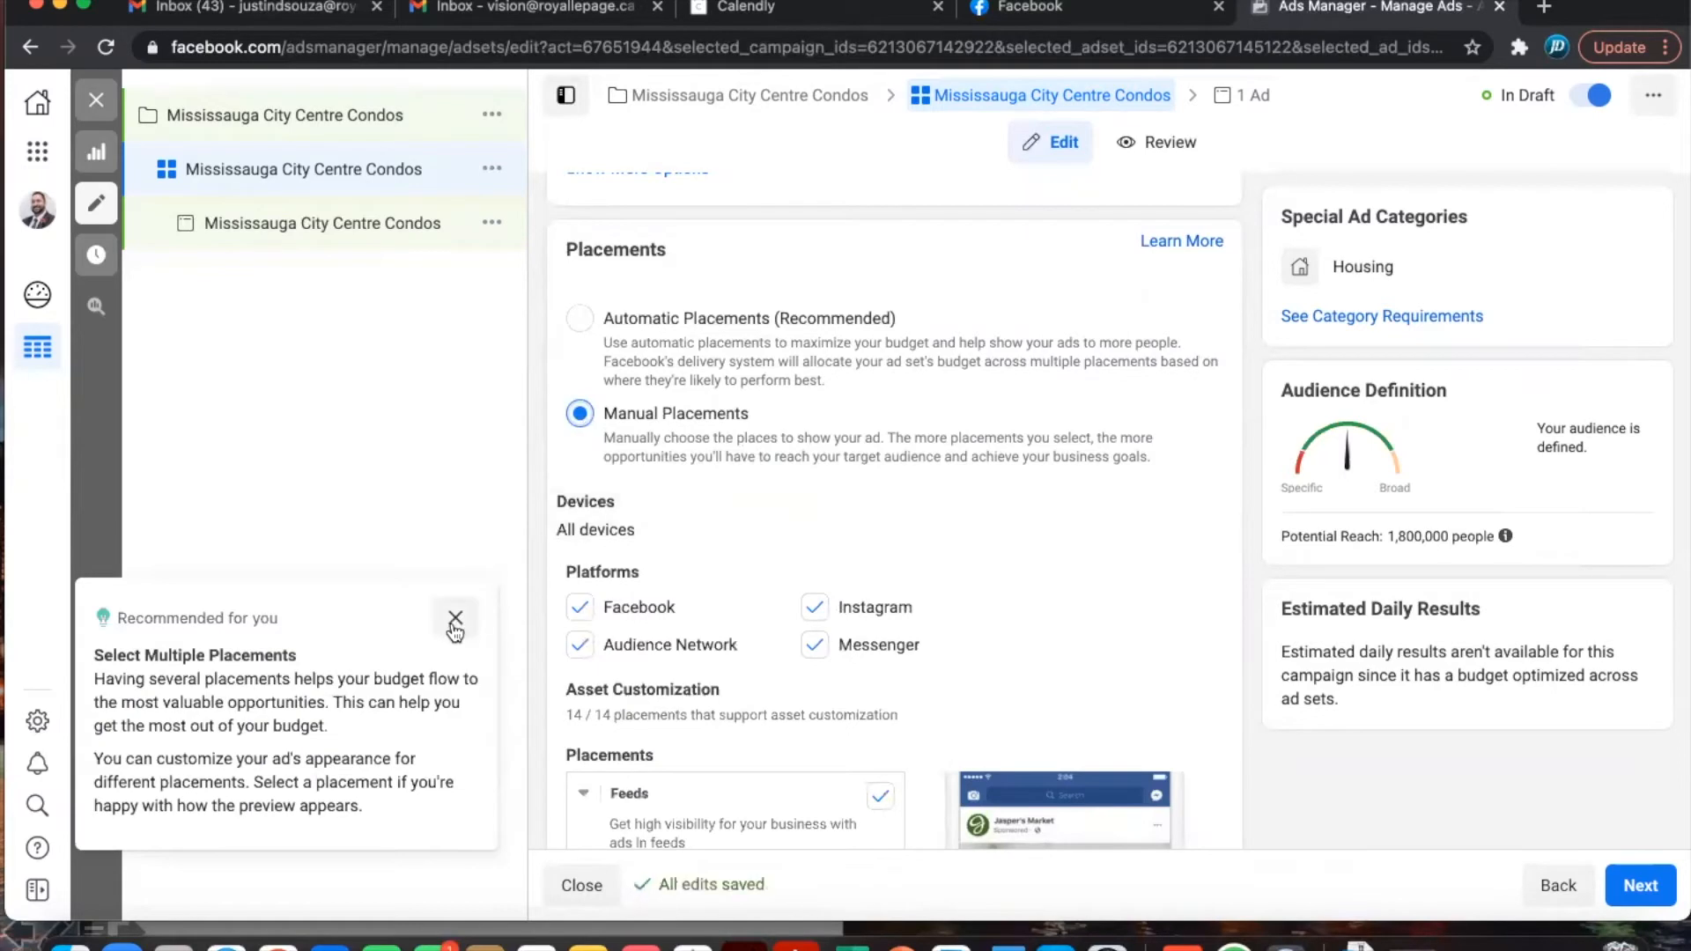
left_click(455, 617)
scroll(995, 587, "down", 10)
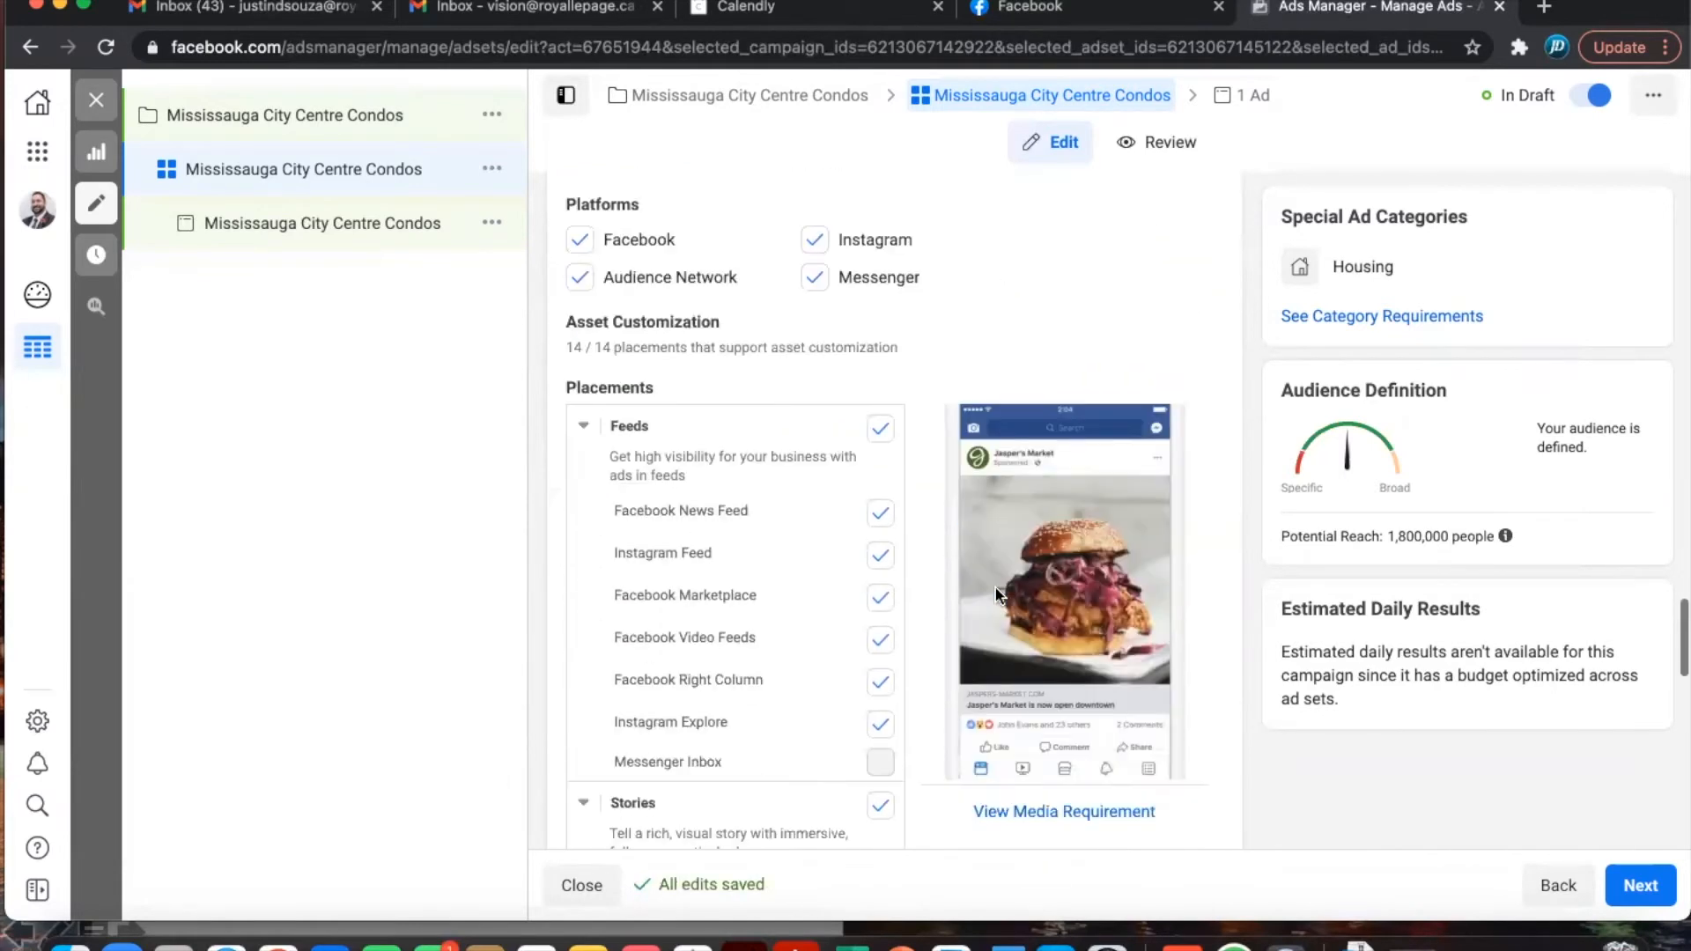
scroll(927, 621, "down", 5)
scroll(927, 621, "down", 4)
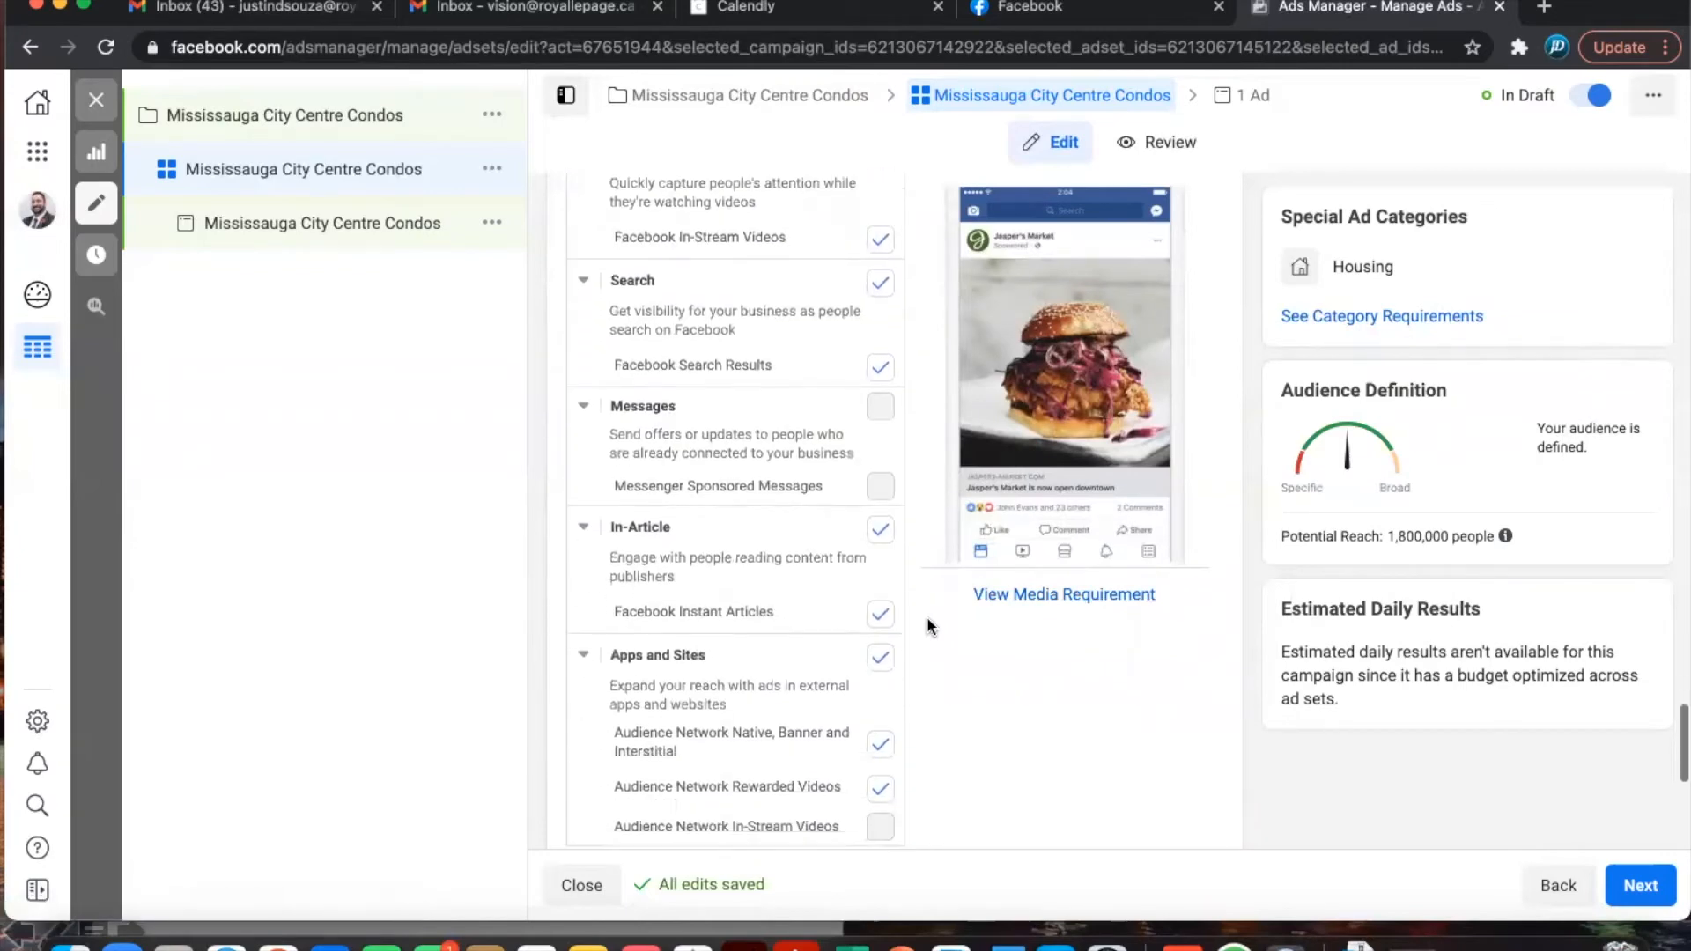
scroll(927, 625, "up", 3)
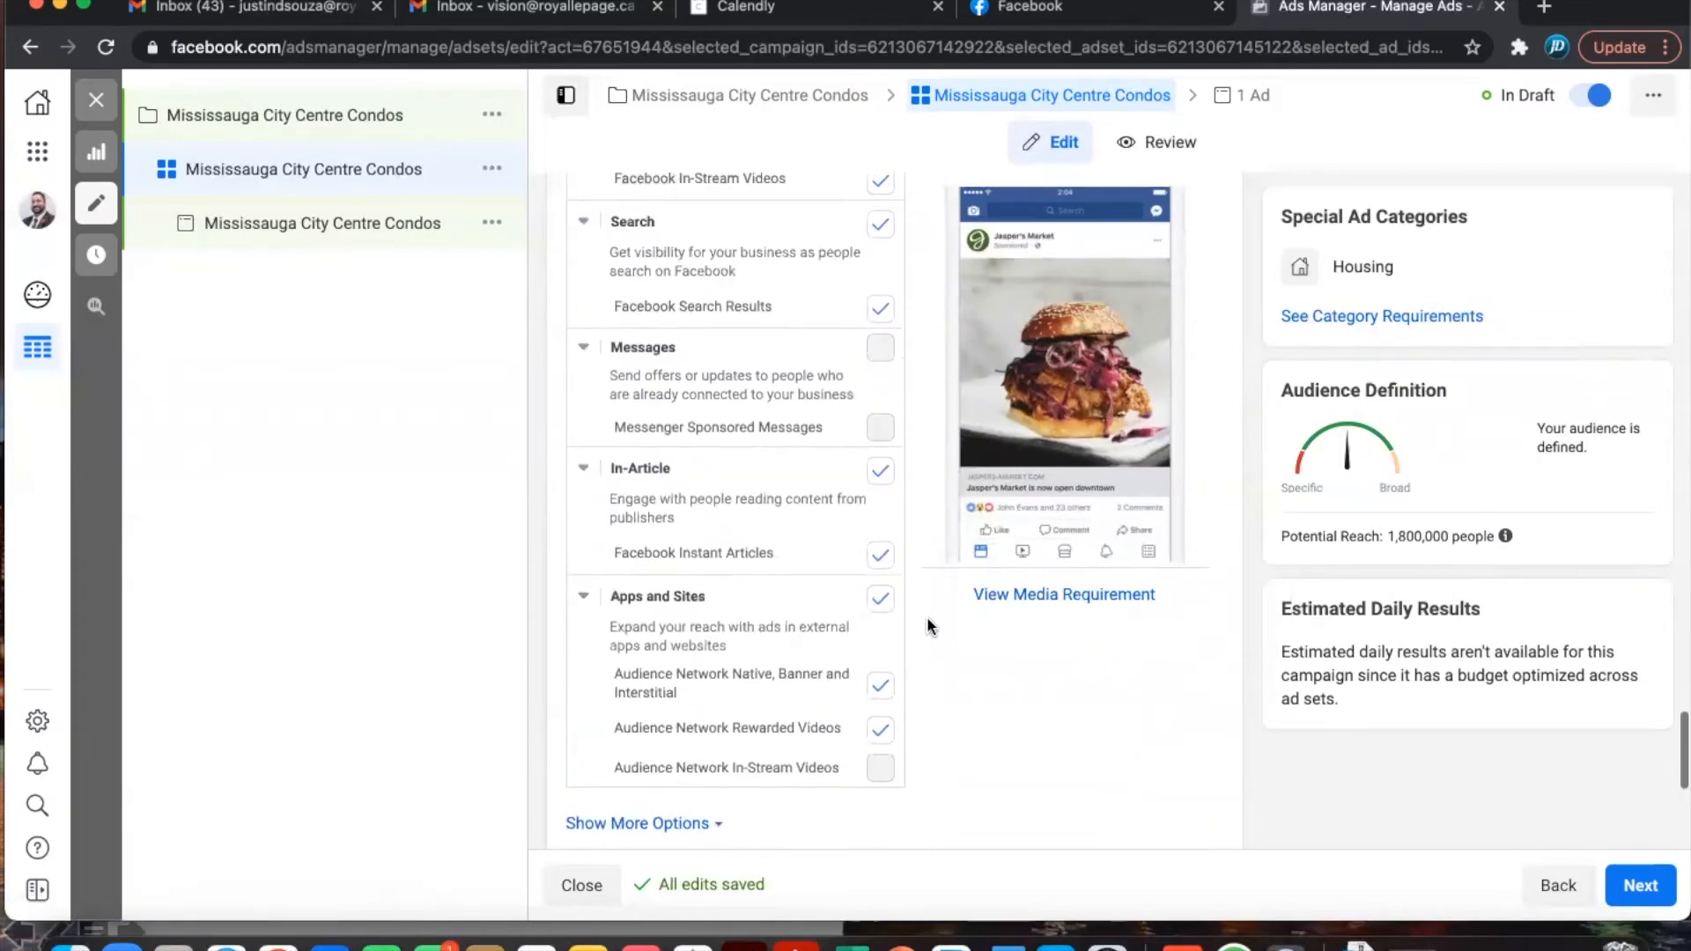
scroll(927, 624, "up", 8)
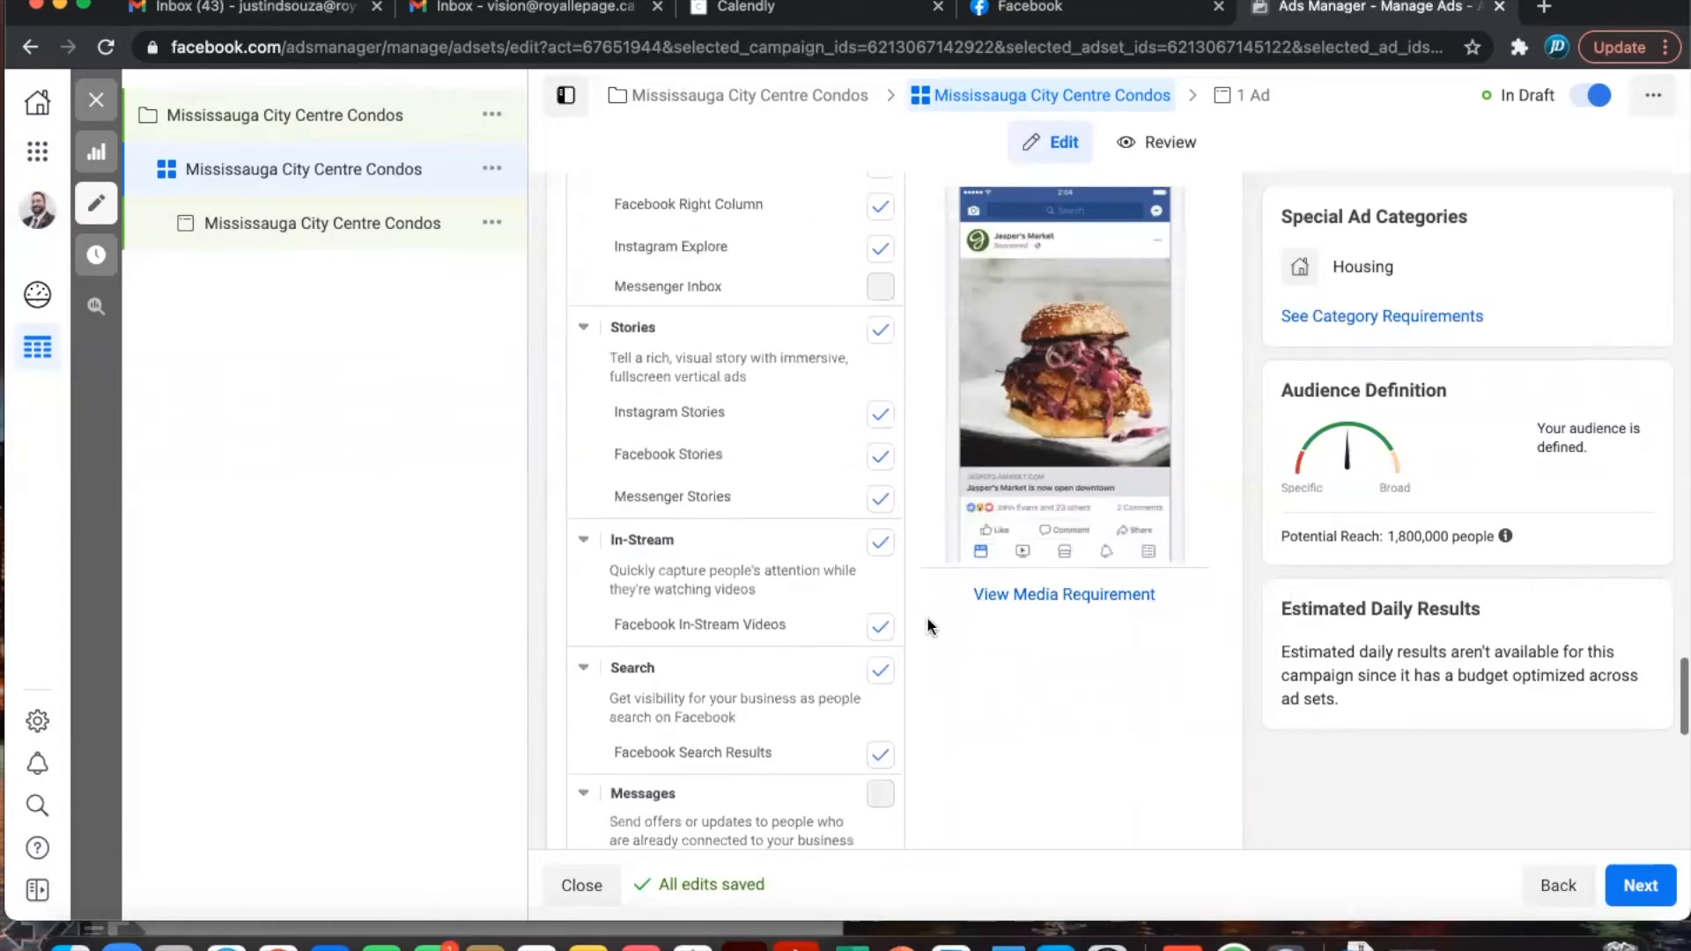
scroll(927, 625, "up", 5)
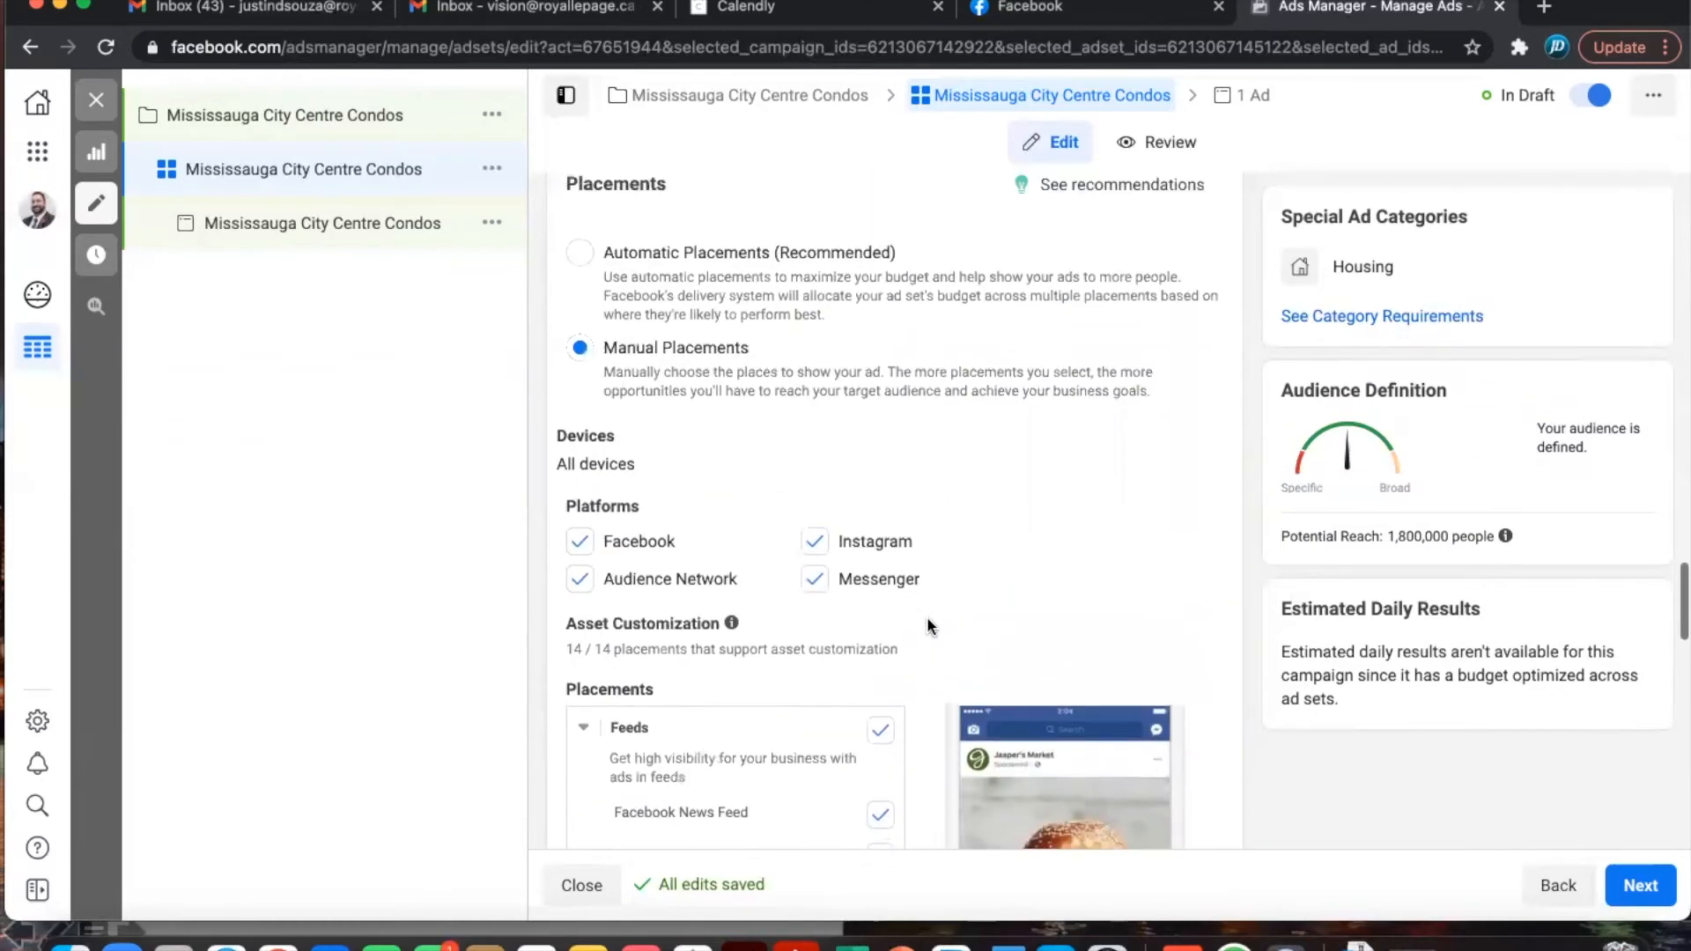
left_click(579, 381)
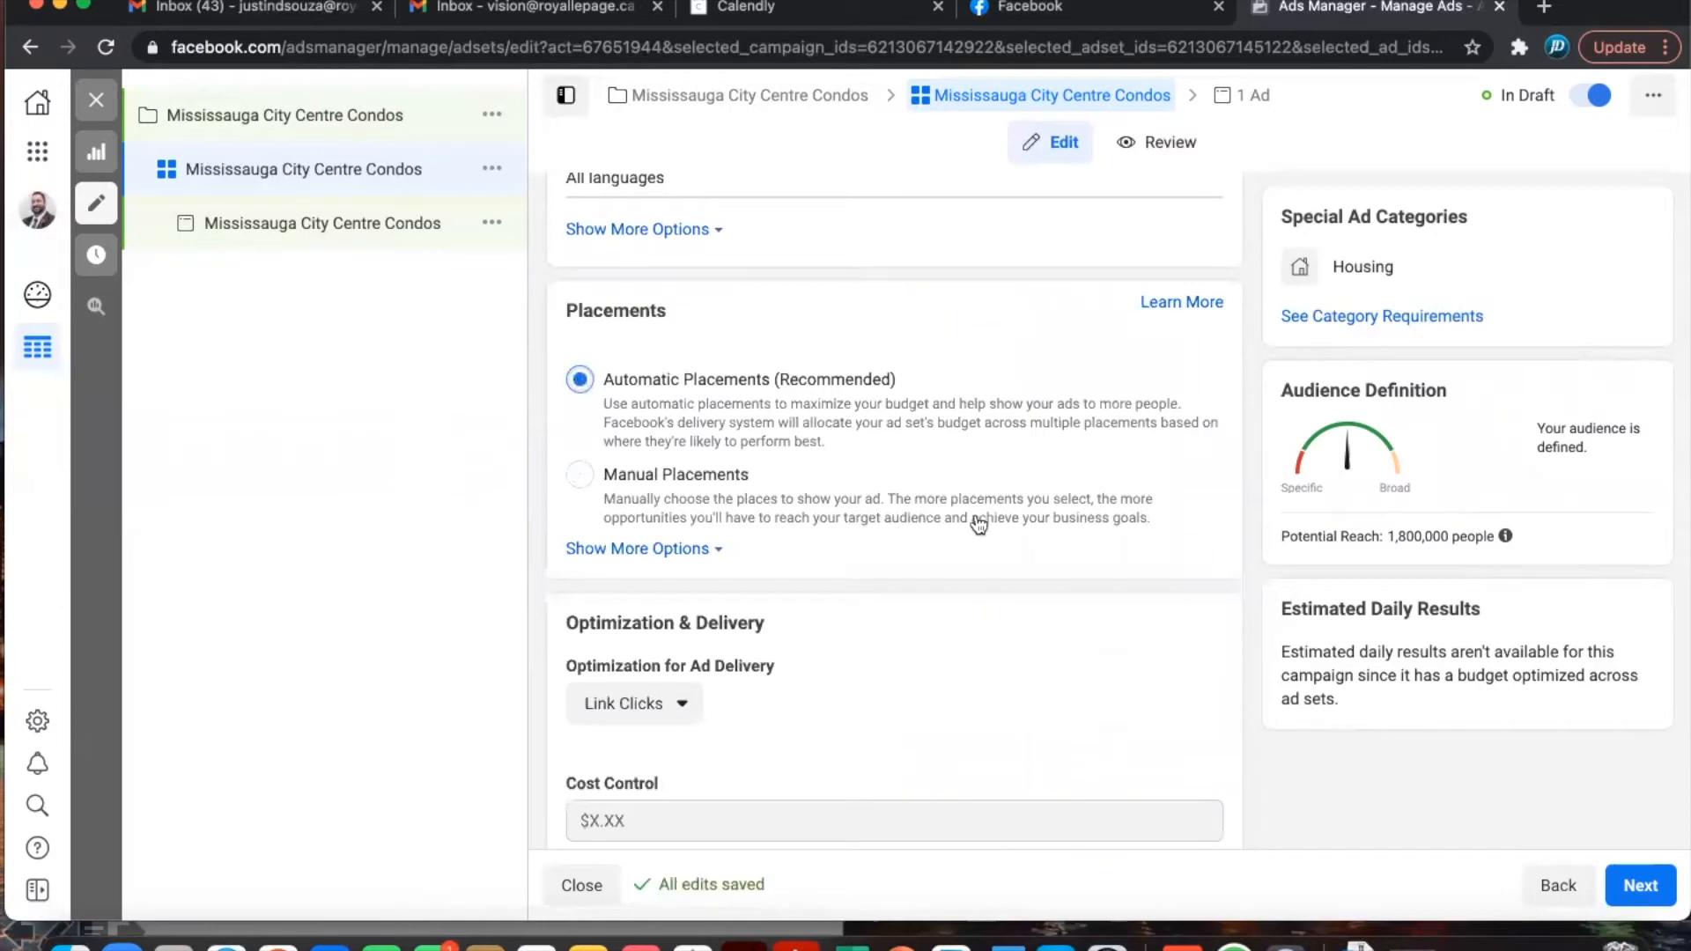
scroll(891, 621, "down", 2)
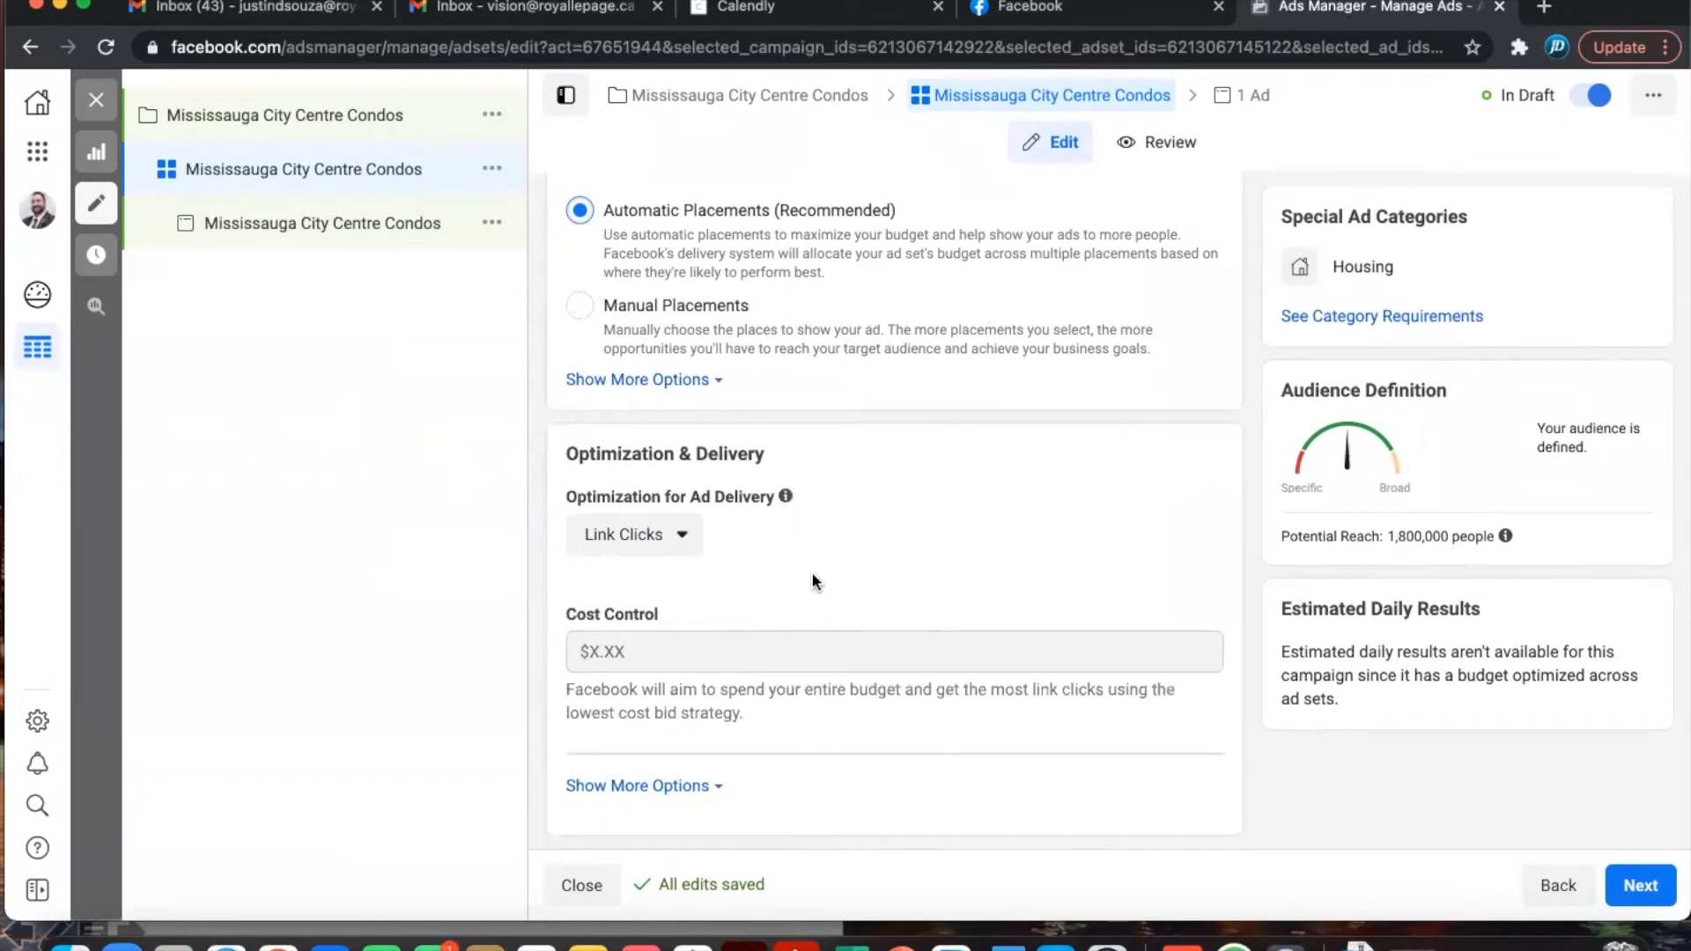
- Leave Link Clicks as the delivery optimization and continue to the ad settings
left_click(657, 537)
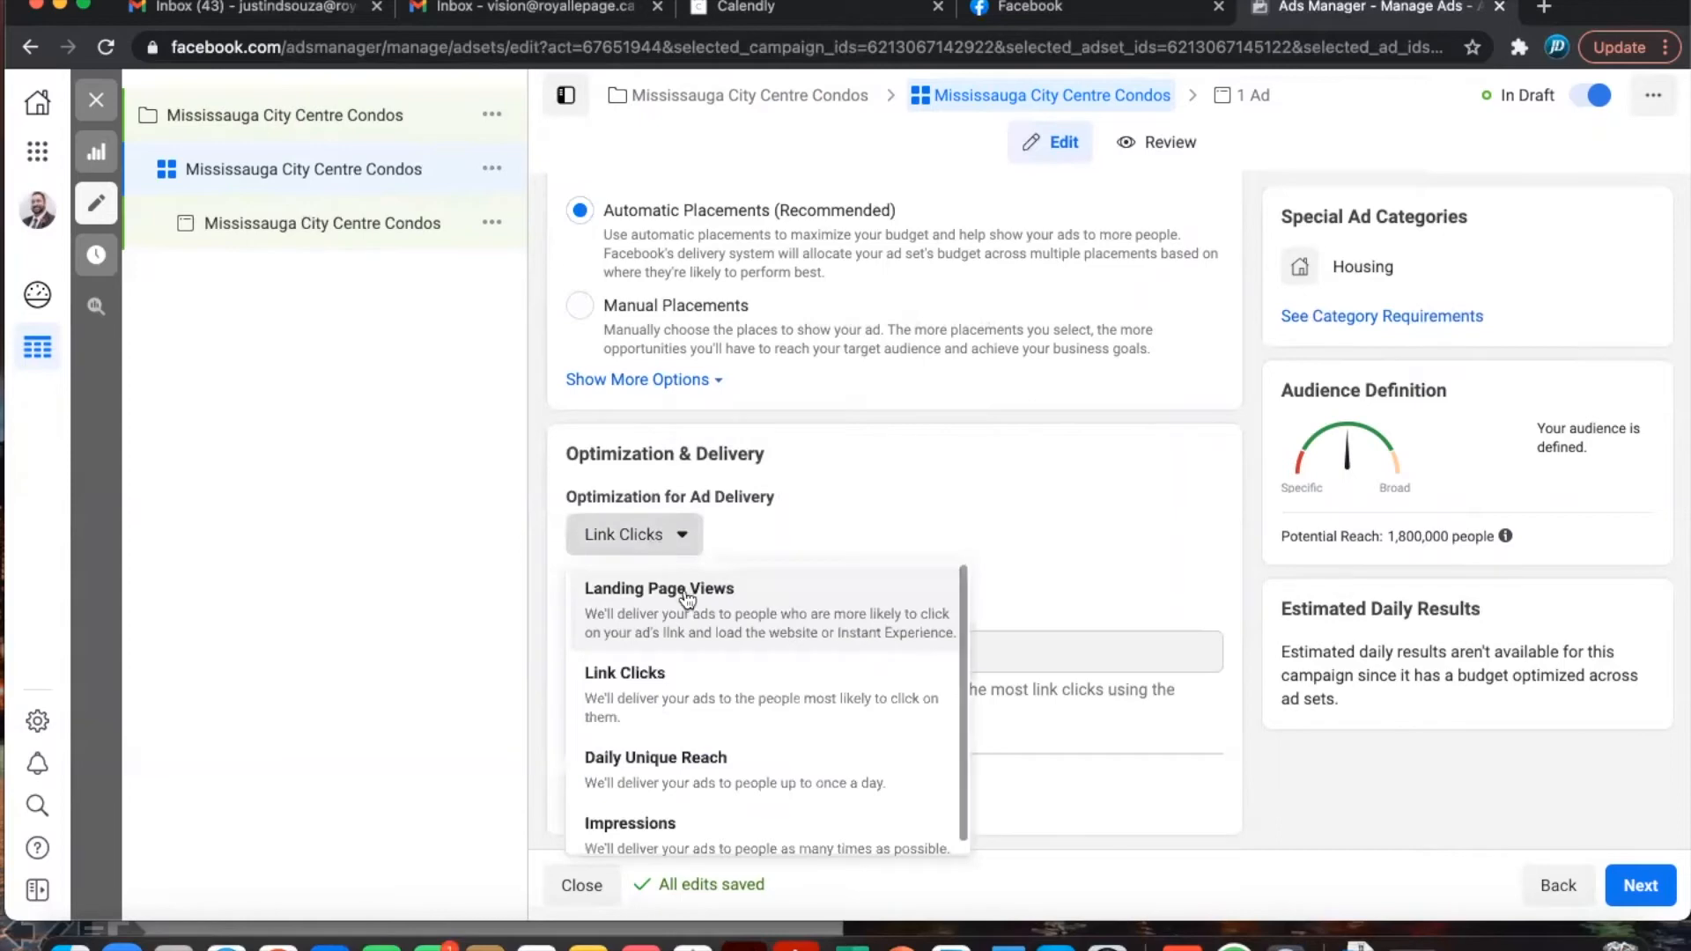
scroll(715, 753, "down", 1)
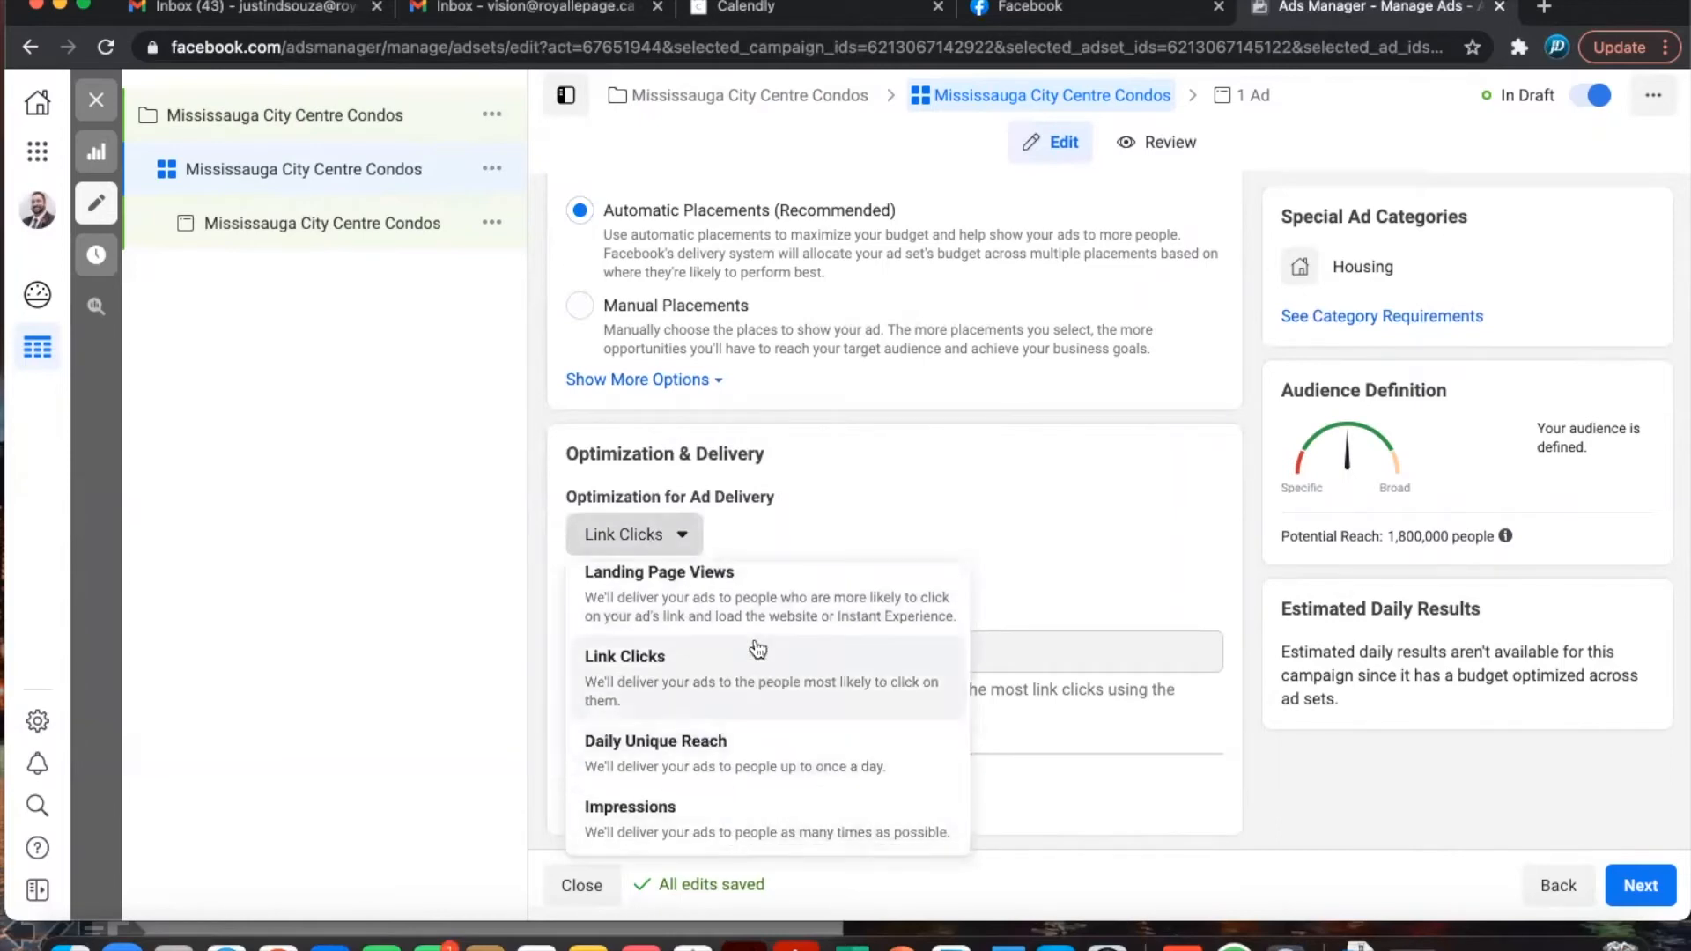
scroll(755, 649, "up", 1)
left_click(895, 499)
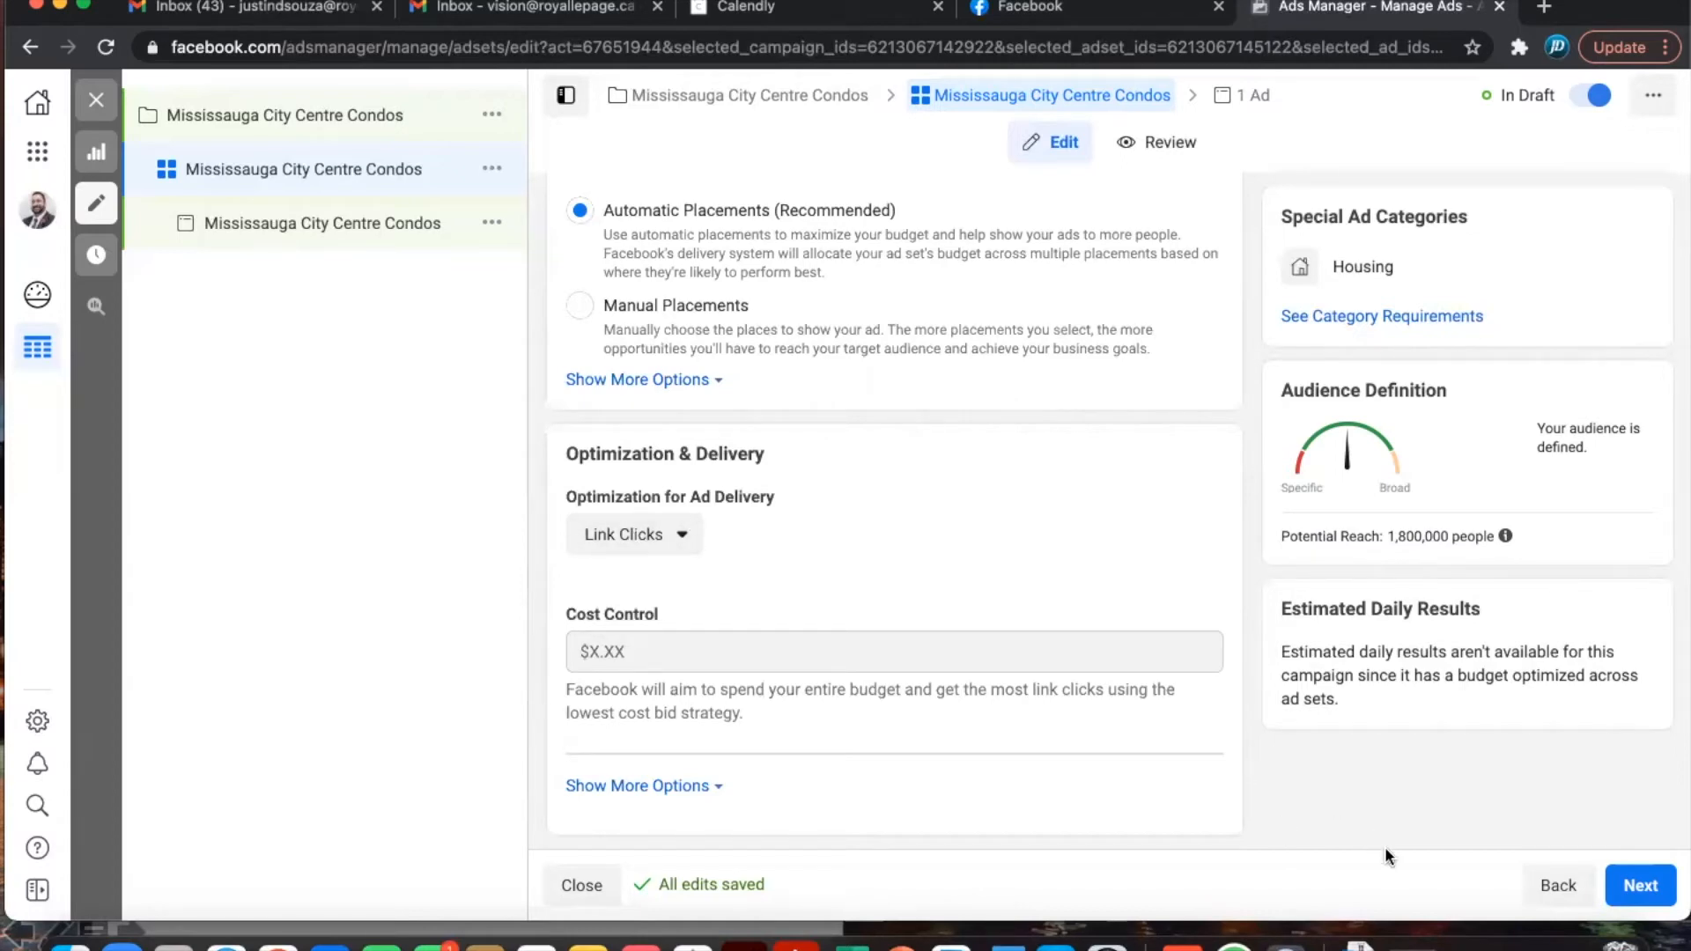
left_click(1639, 886)
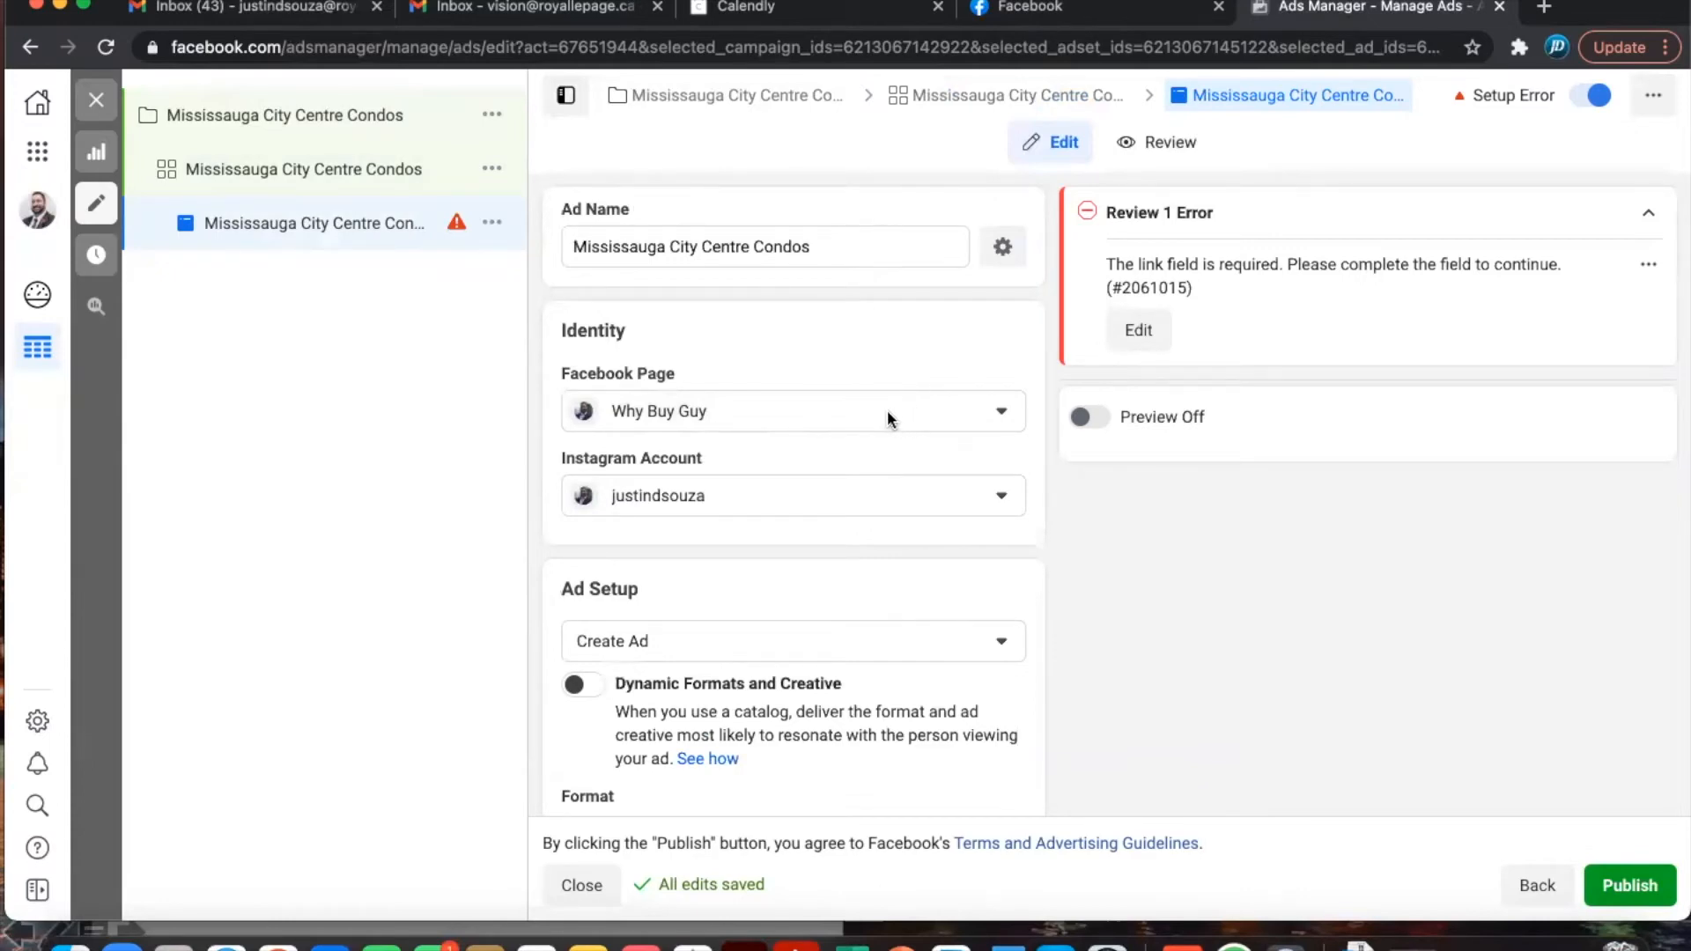
- Review the Facebook Page and Instagram account lists, keeping Why Buy Guy as the Page
left_click(839, 409)
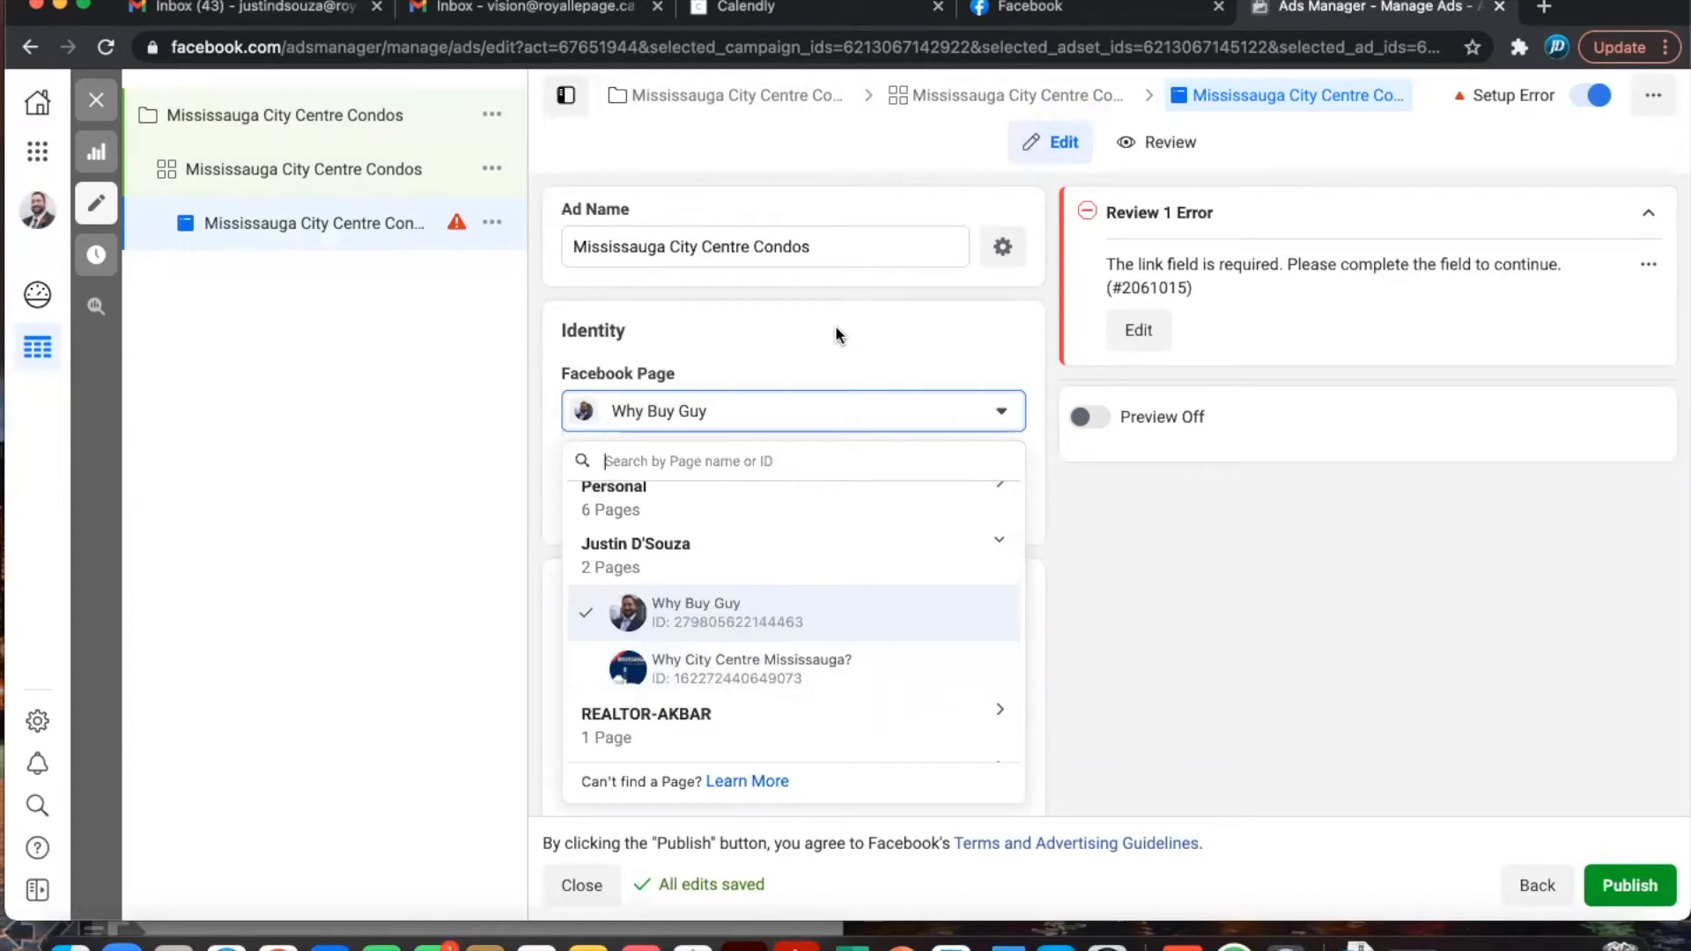
left_click(844, 412)
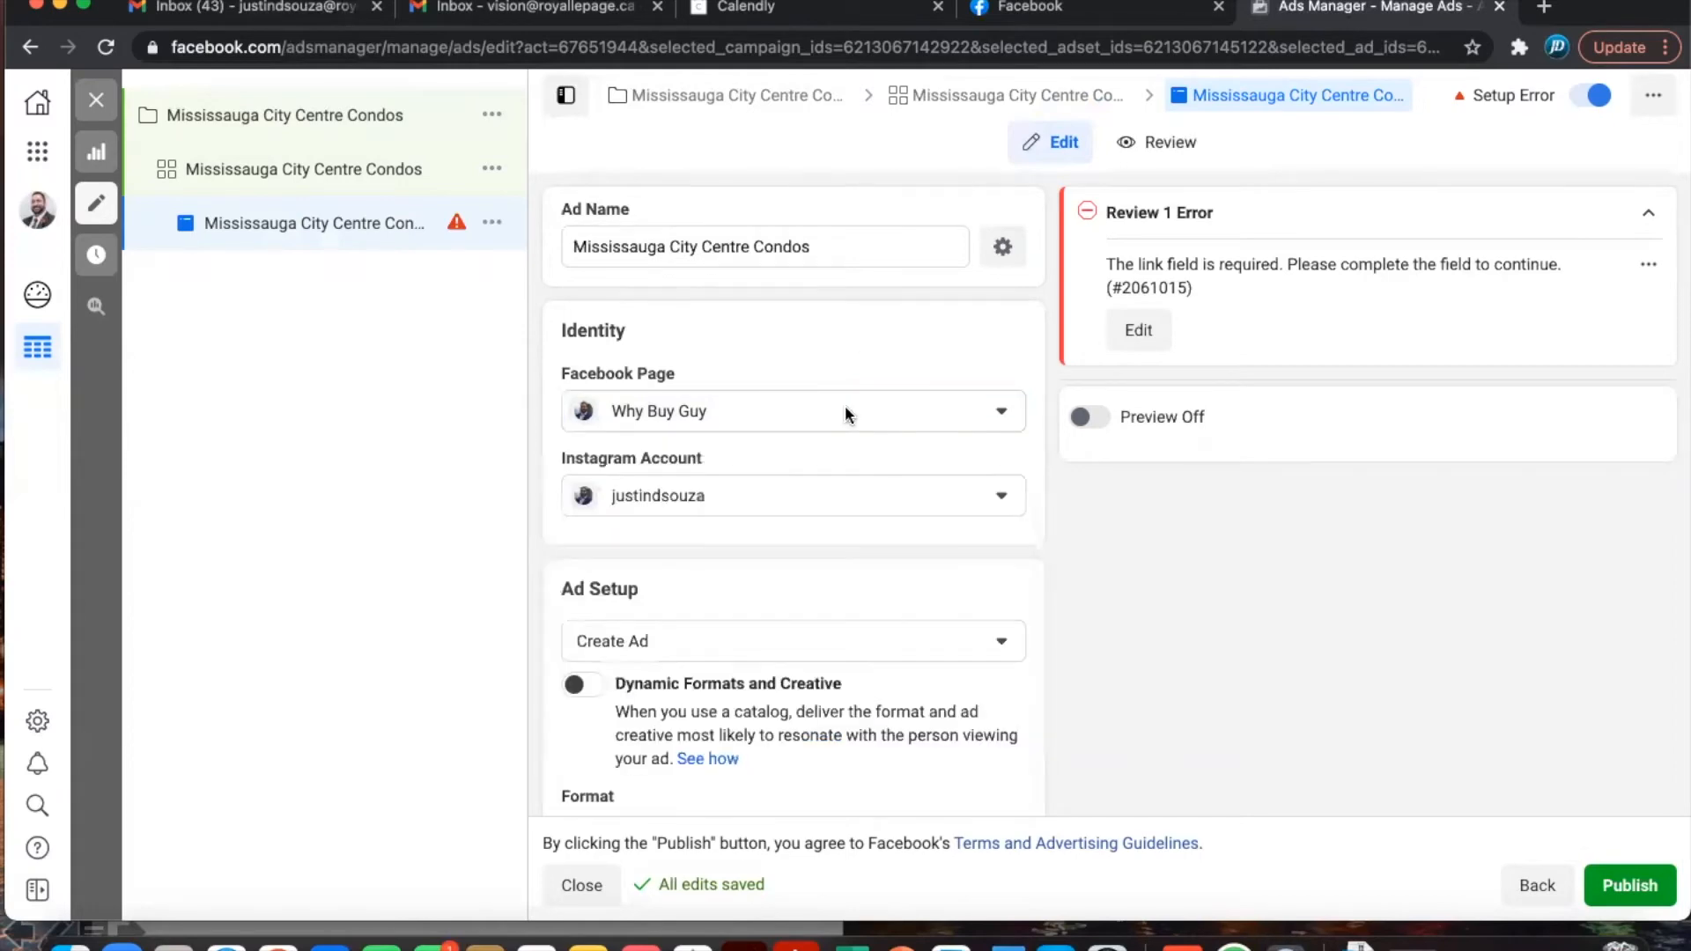
left_click(765, 492)
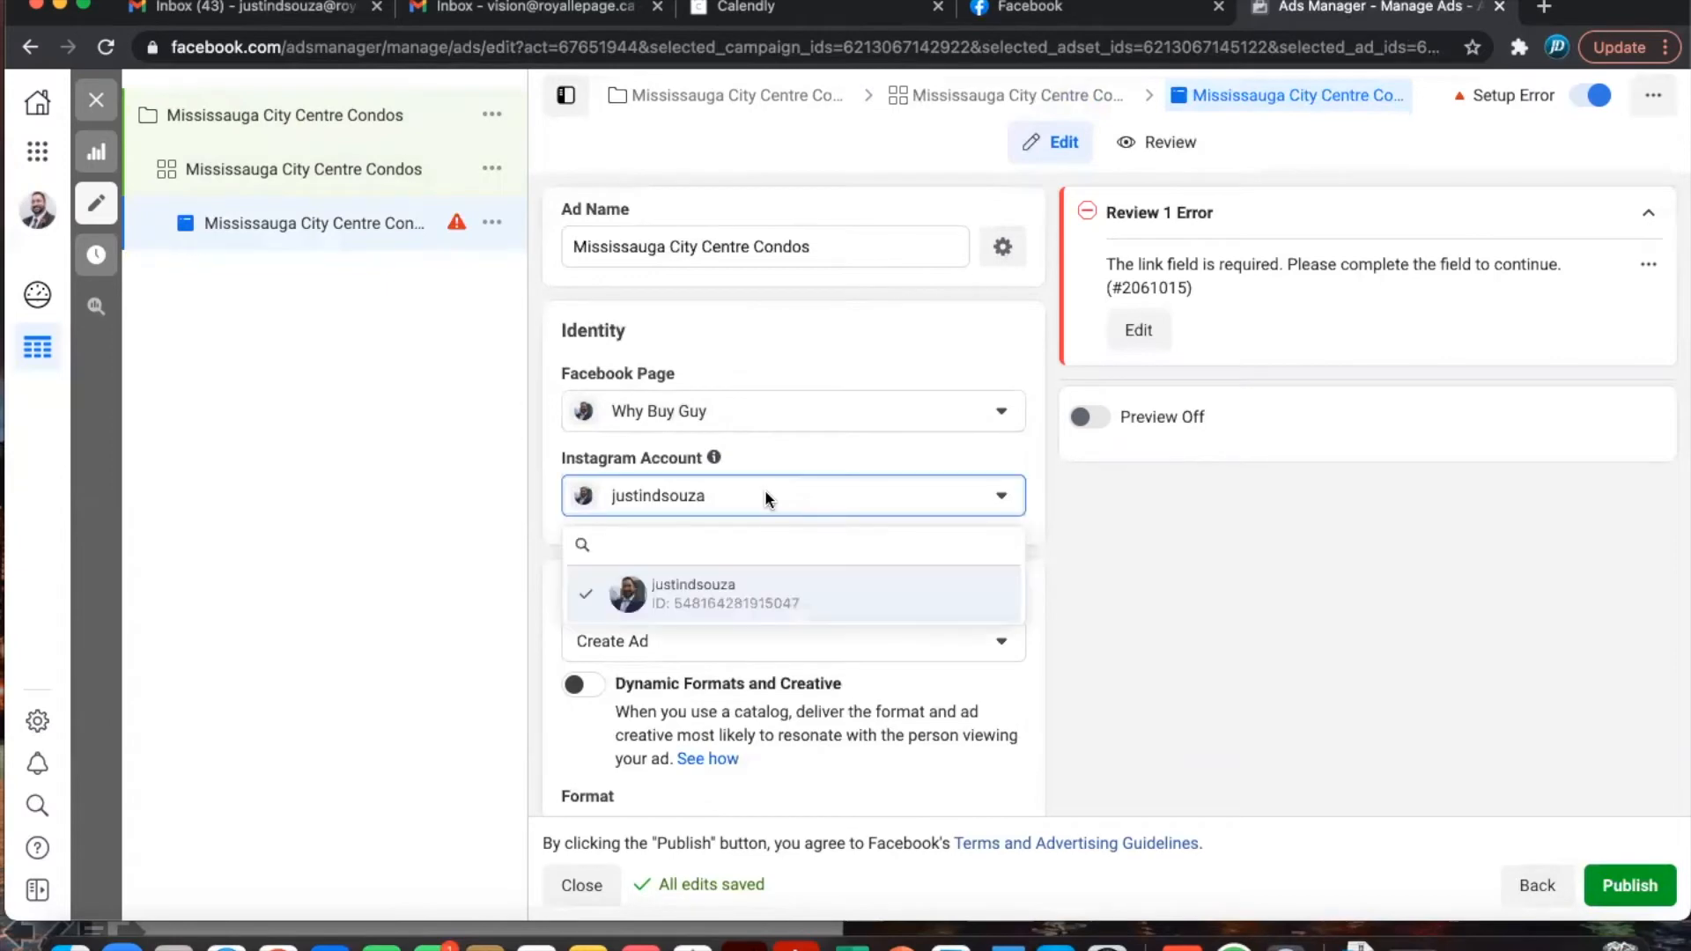
left_click(874, 341)
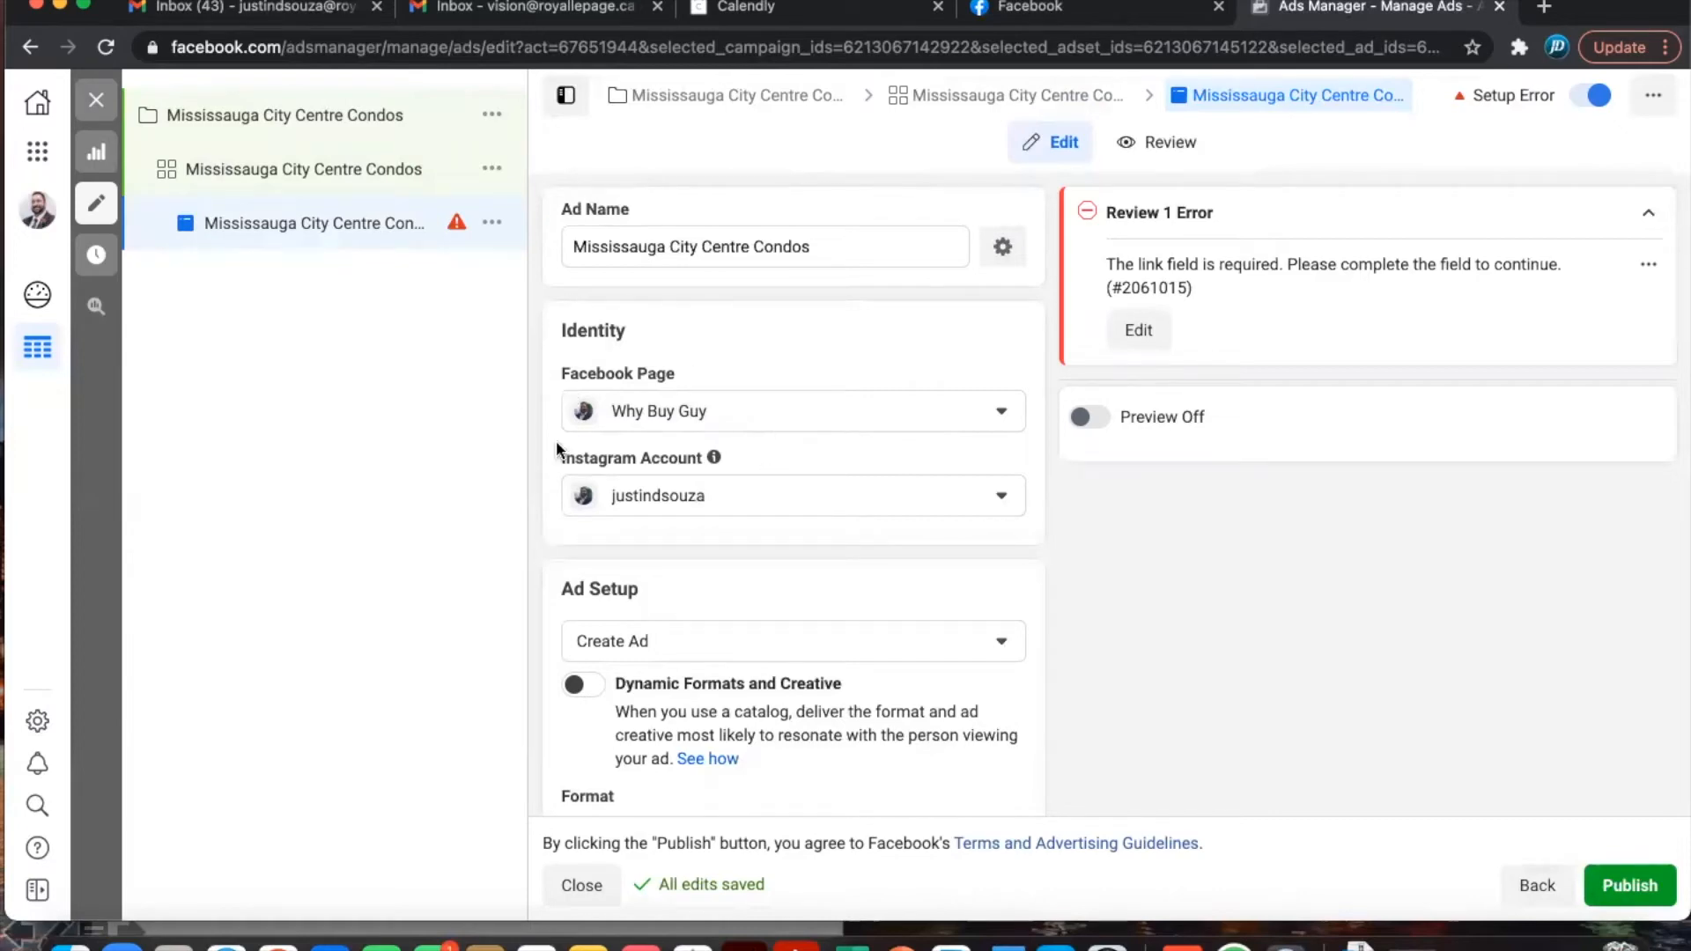
mouse_move(685, 373)
left_click(784, 403)
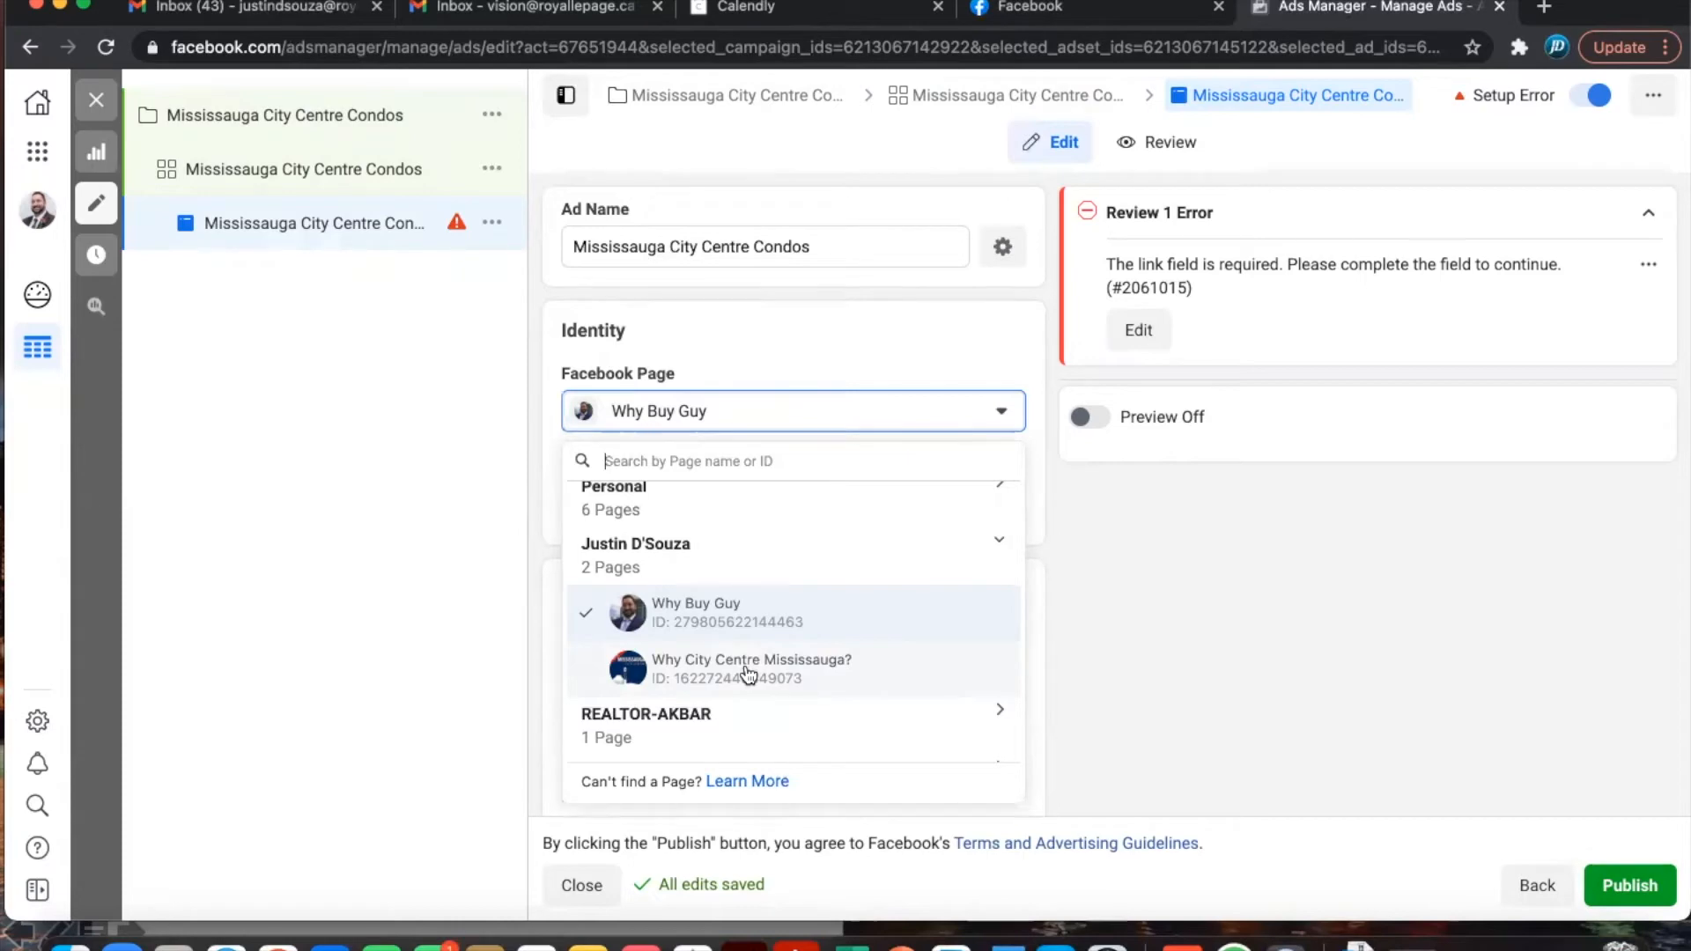
left_click(805, 352)
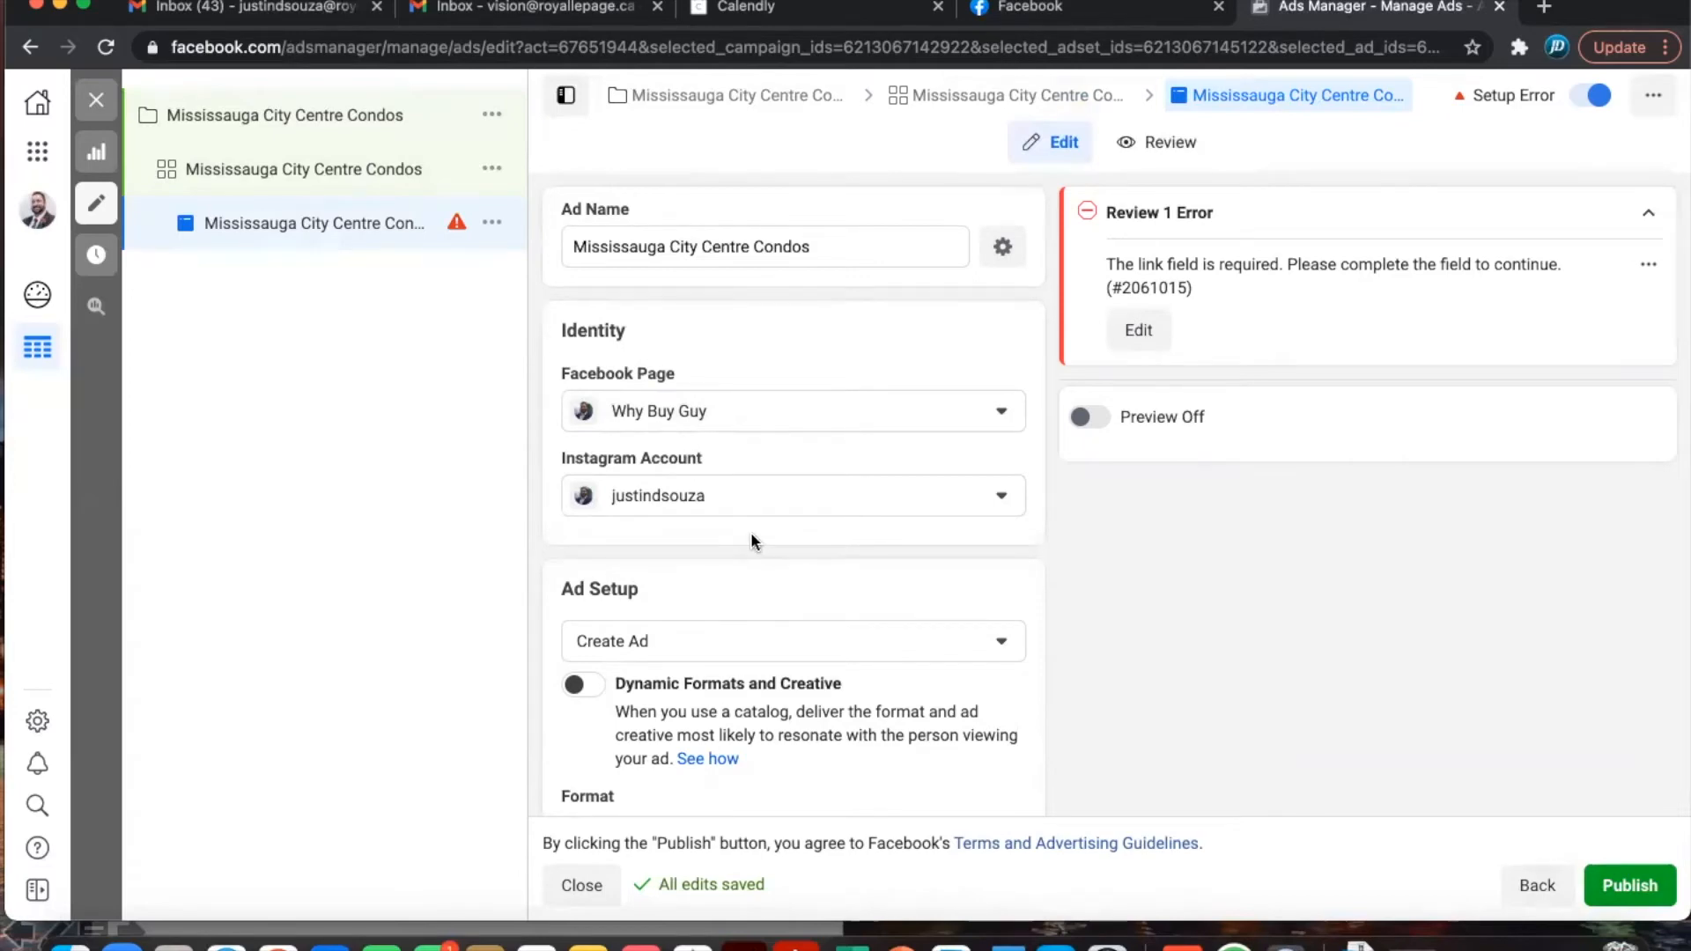
scroll(750, 532, "down", 1)
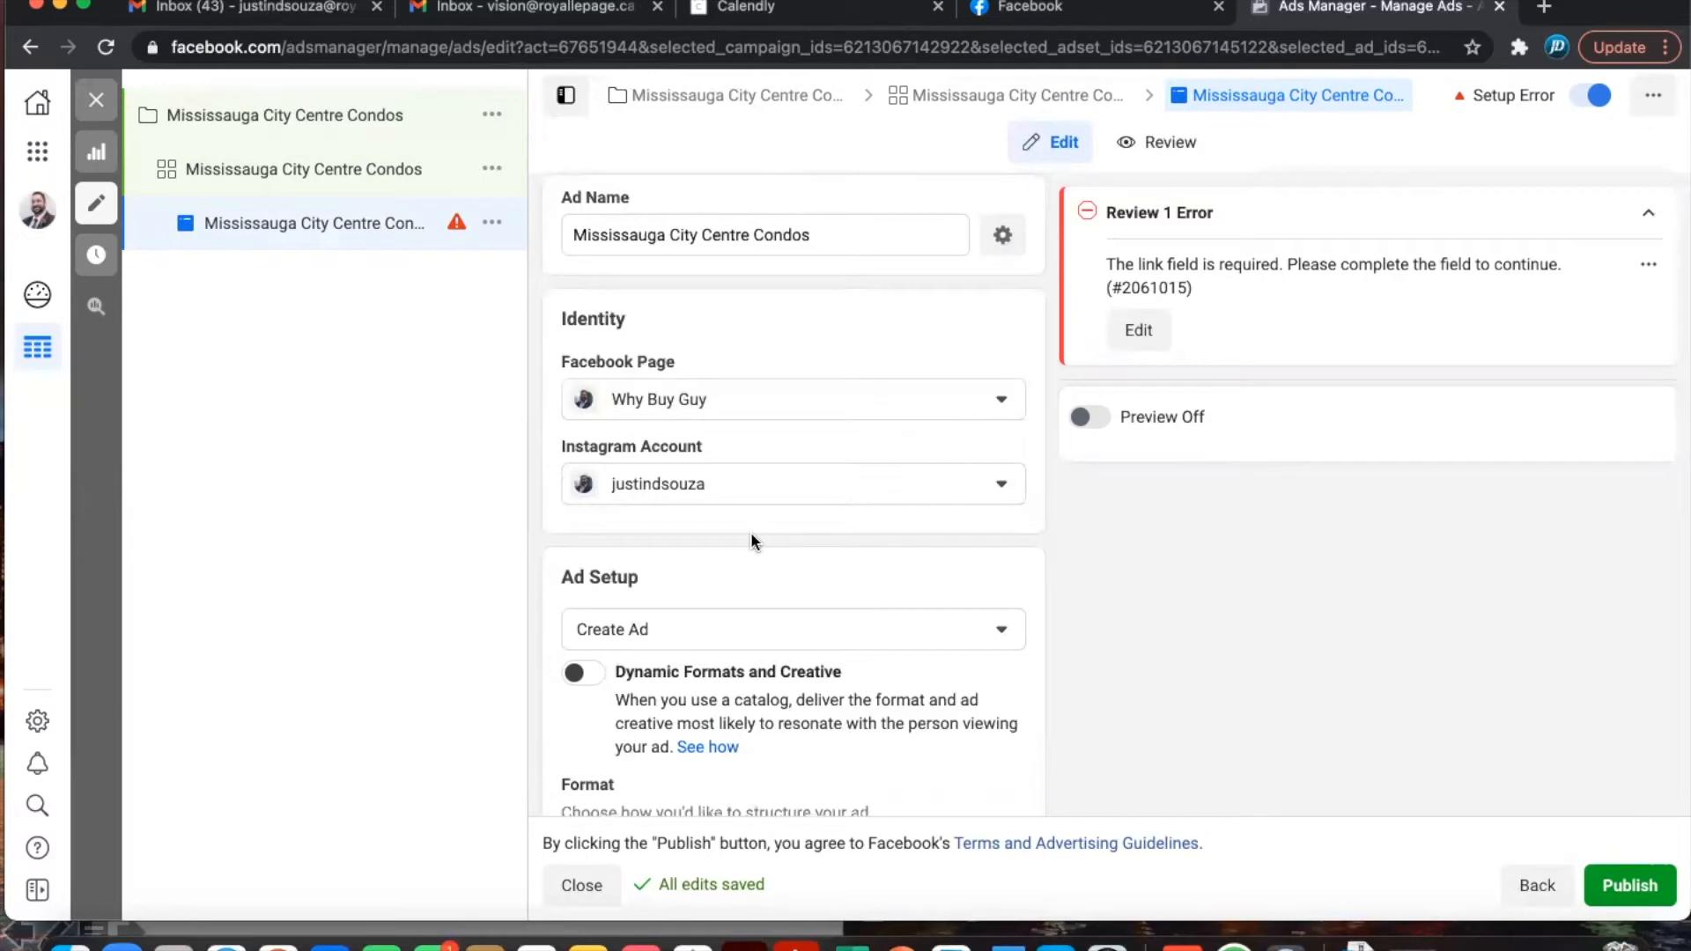
- In Ad Creative, choose Add Media > Add Image to open the image library
scroll(750, 532, "down", 5)
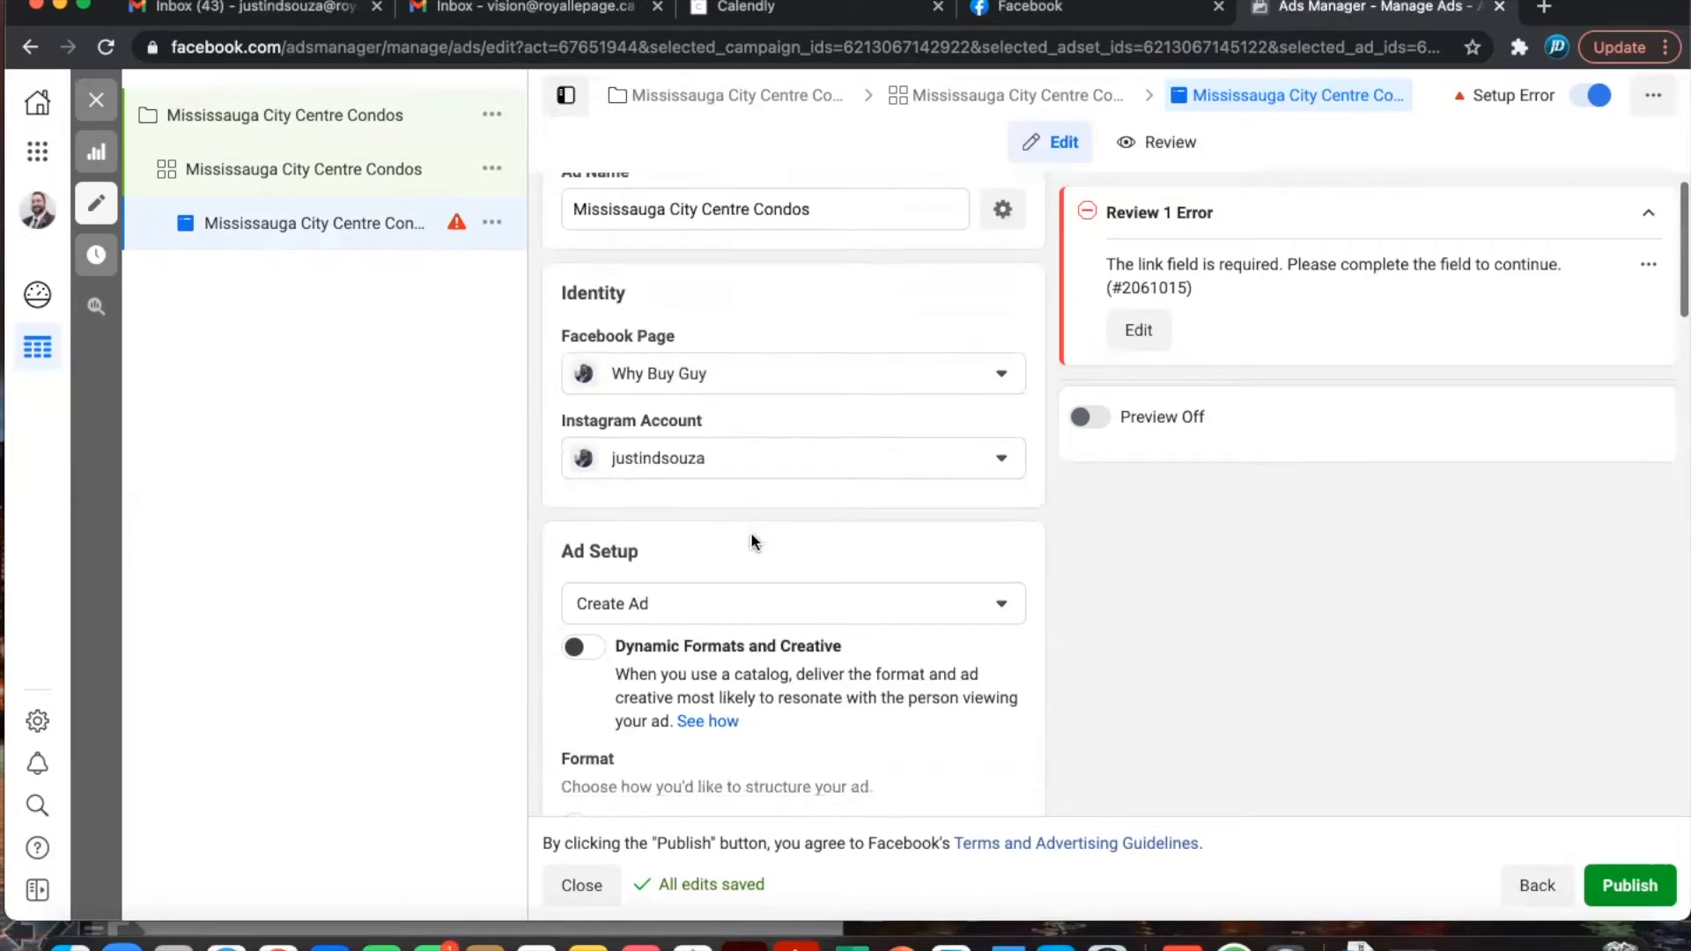
scroll(752, 540, "down", 2)
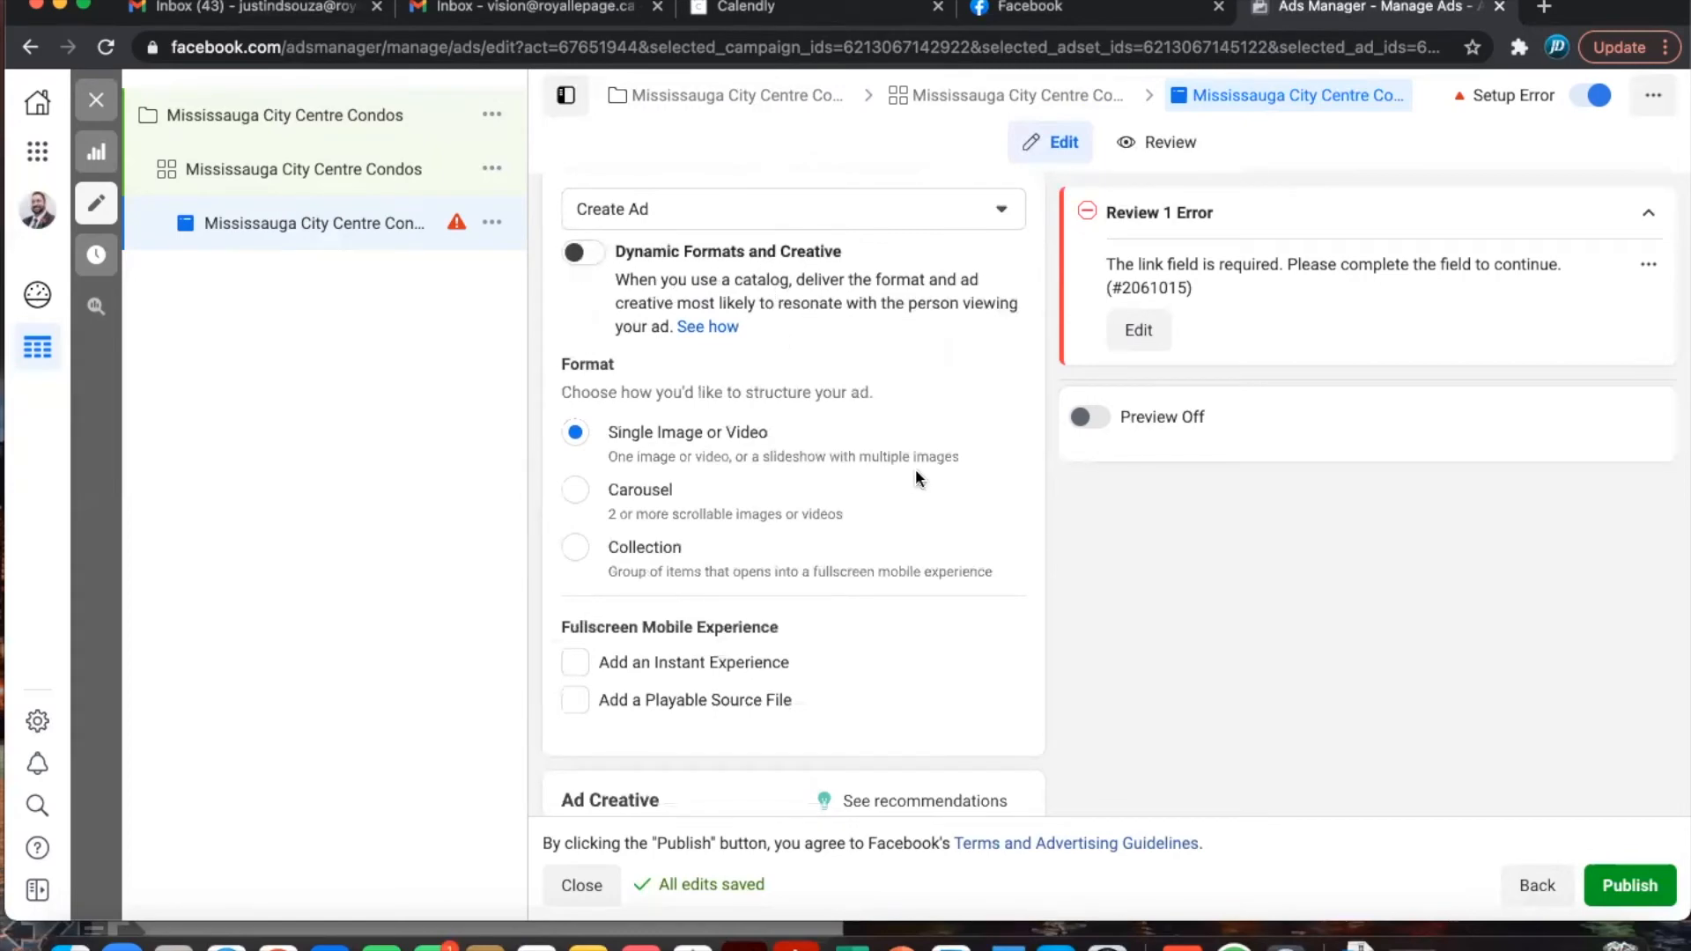
scroll(916, 470, "down", 2)
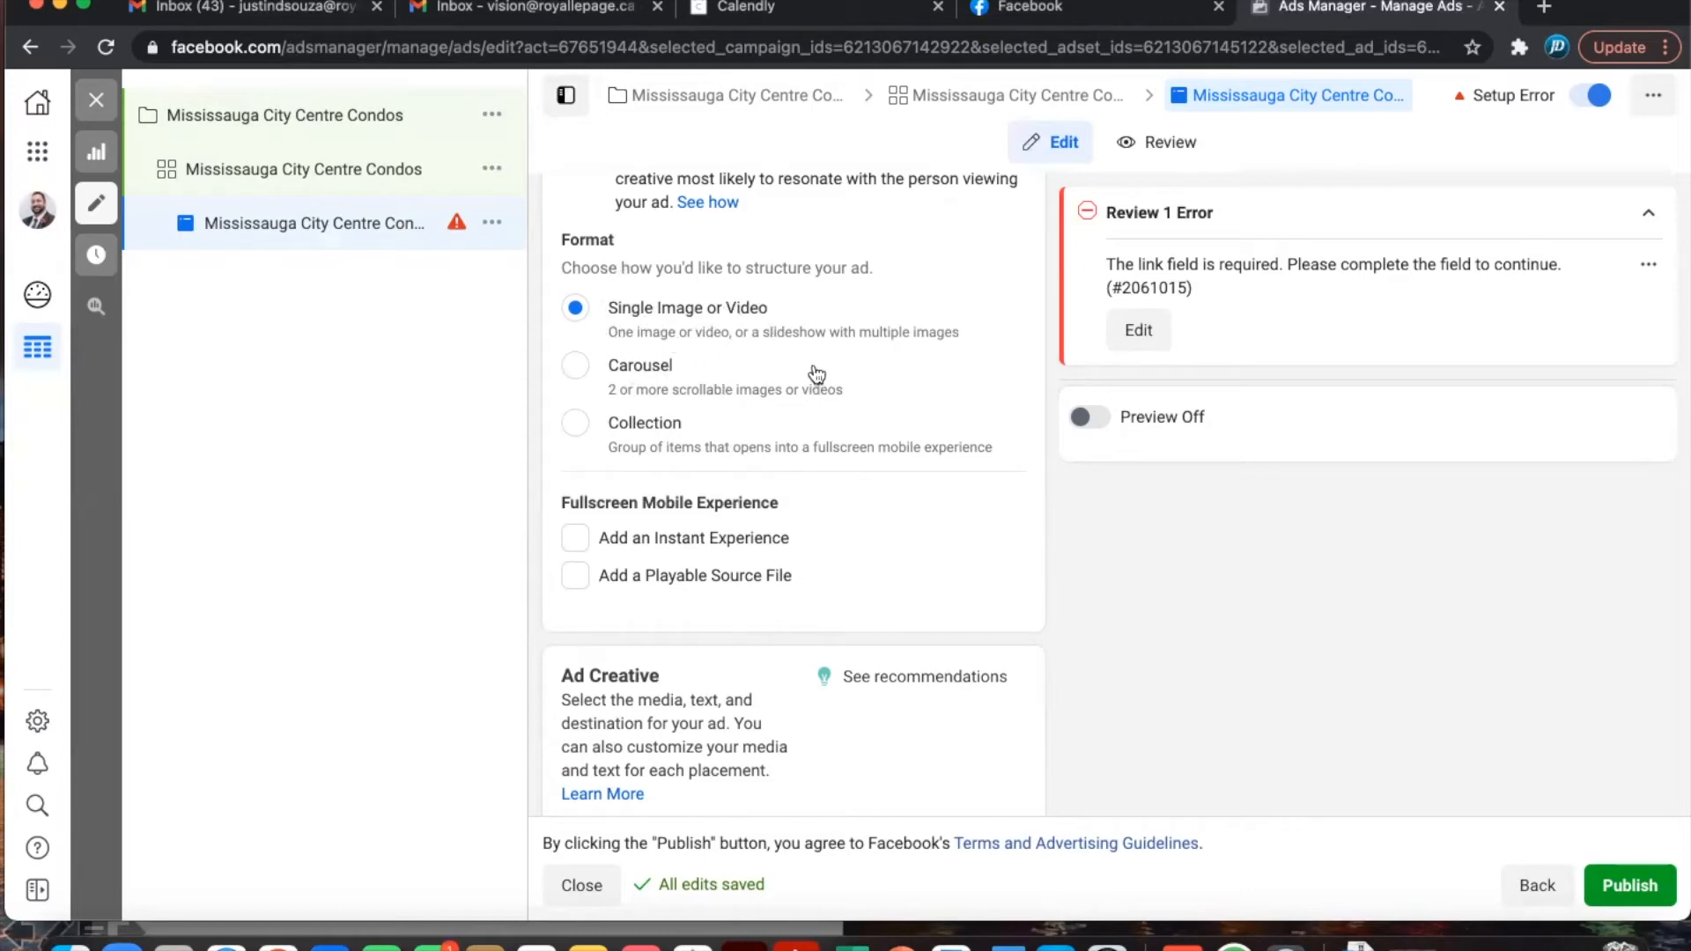
scroll(816, 373, "down", 1)
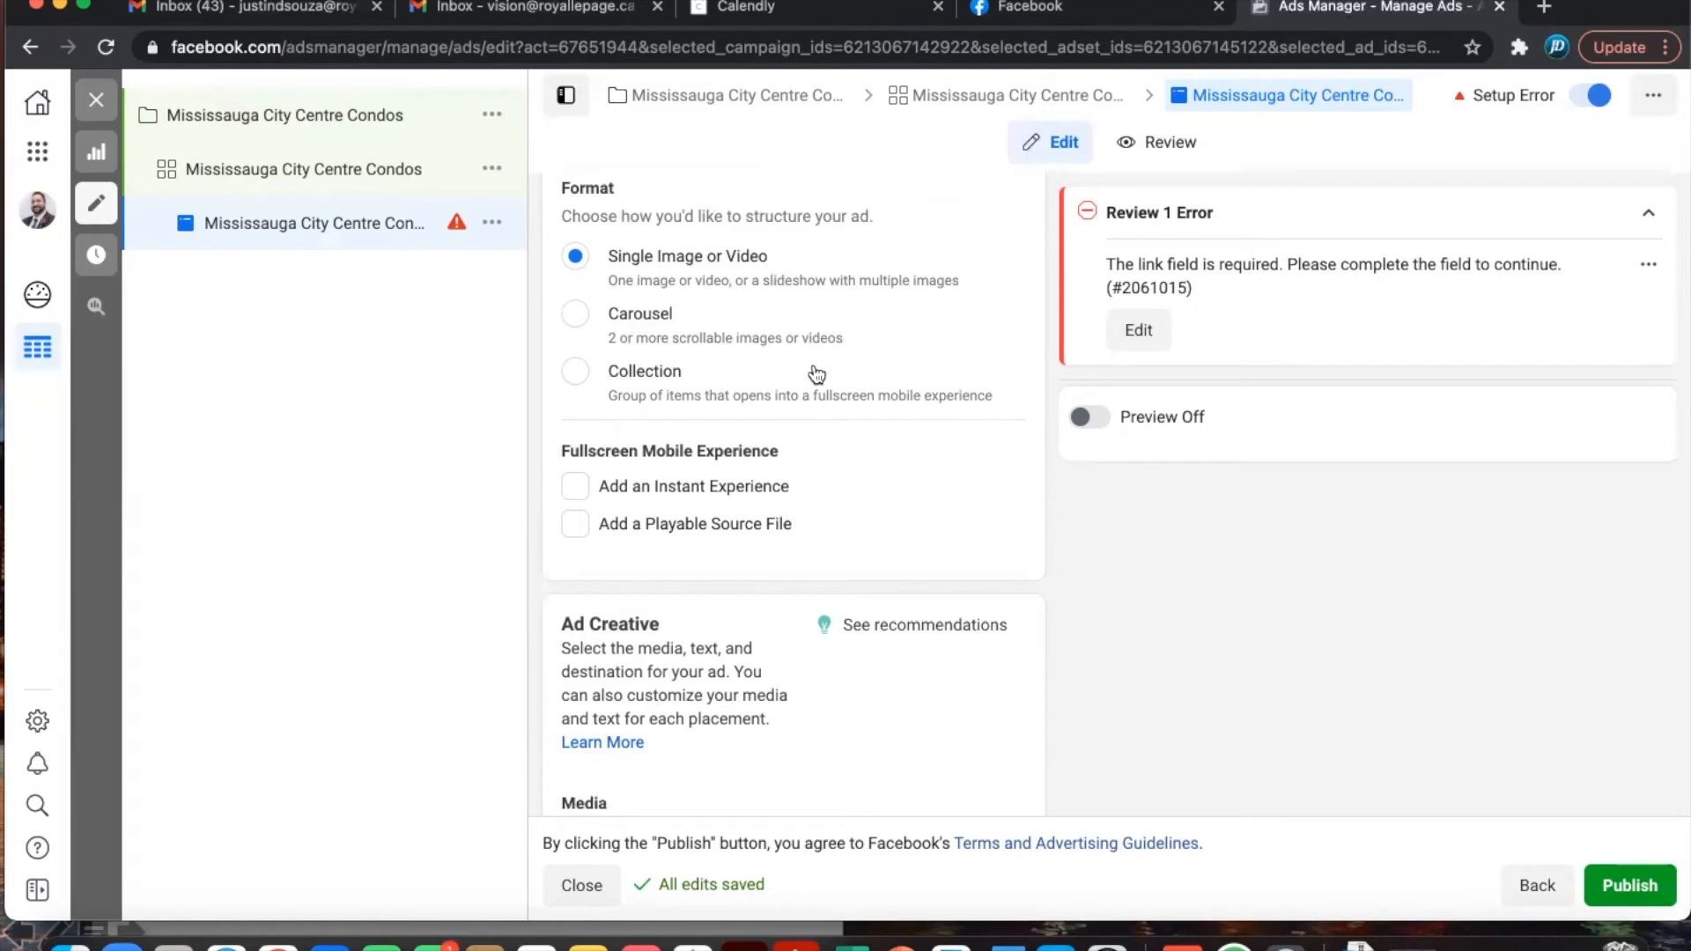
scroll(817, 373, "down", 5)
scroll(815, 368, "down", 2)
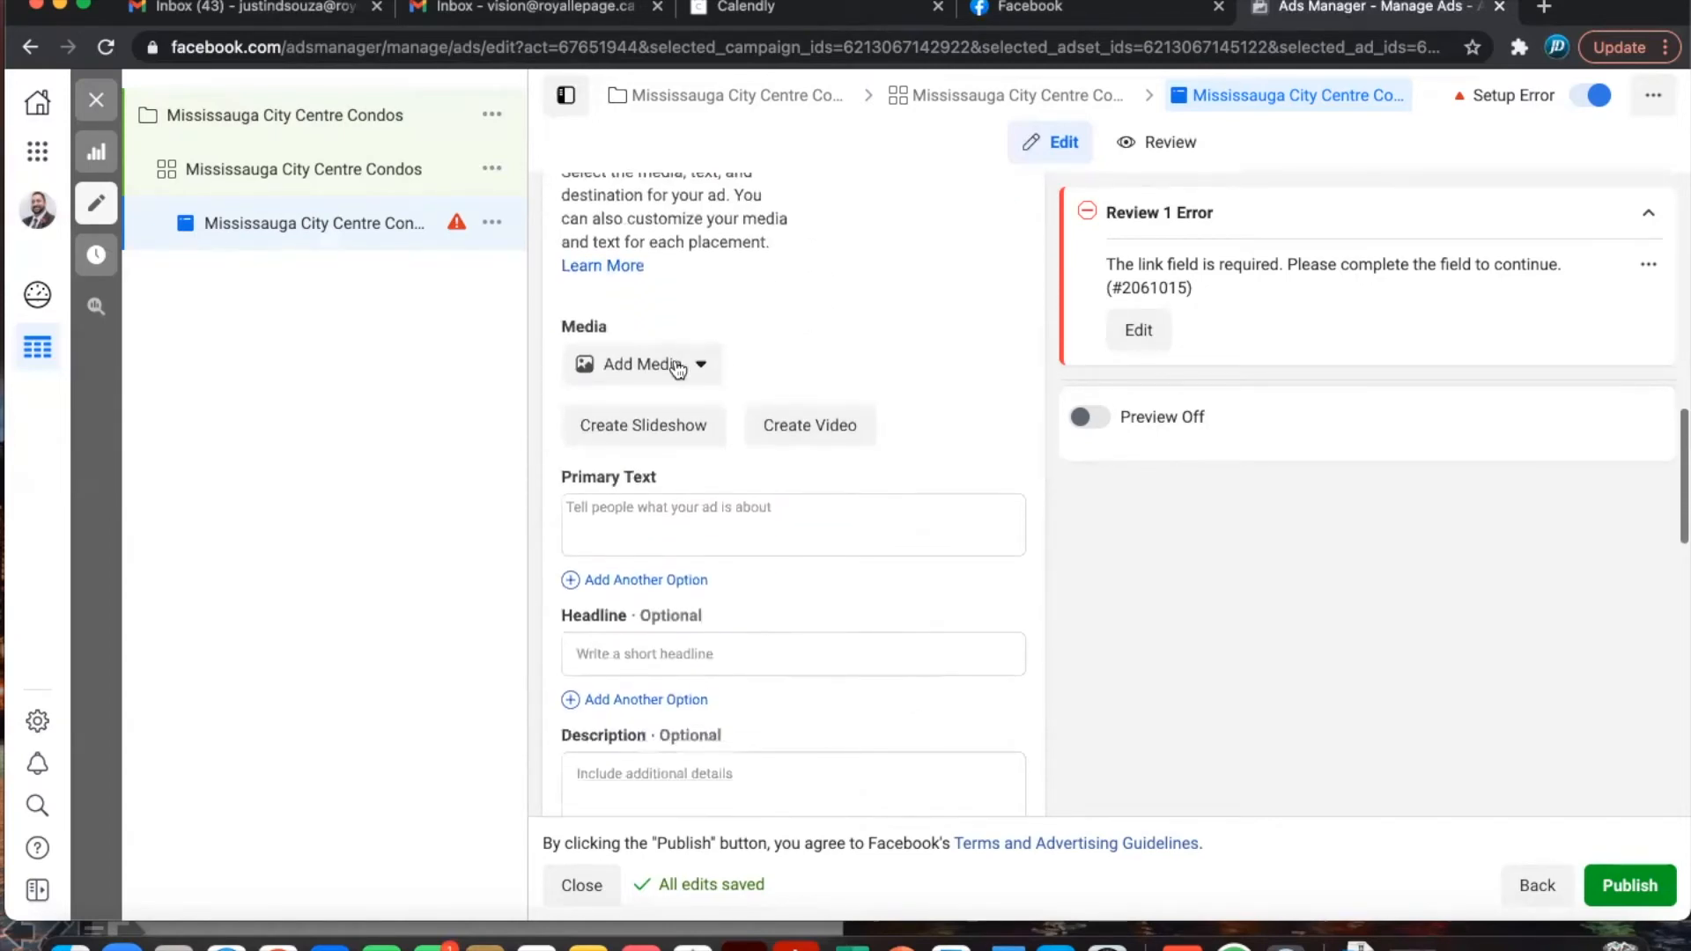
left_click(662, 372)
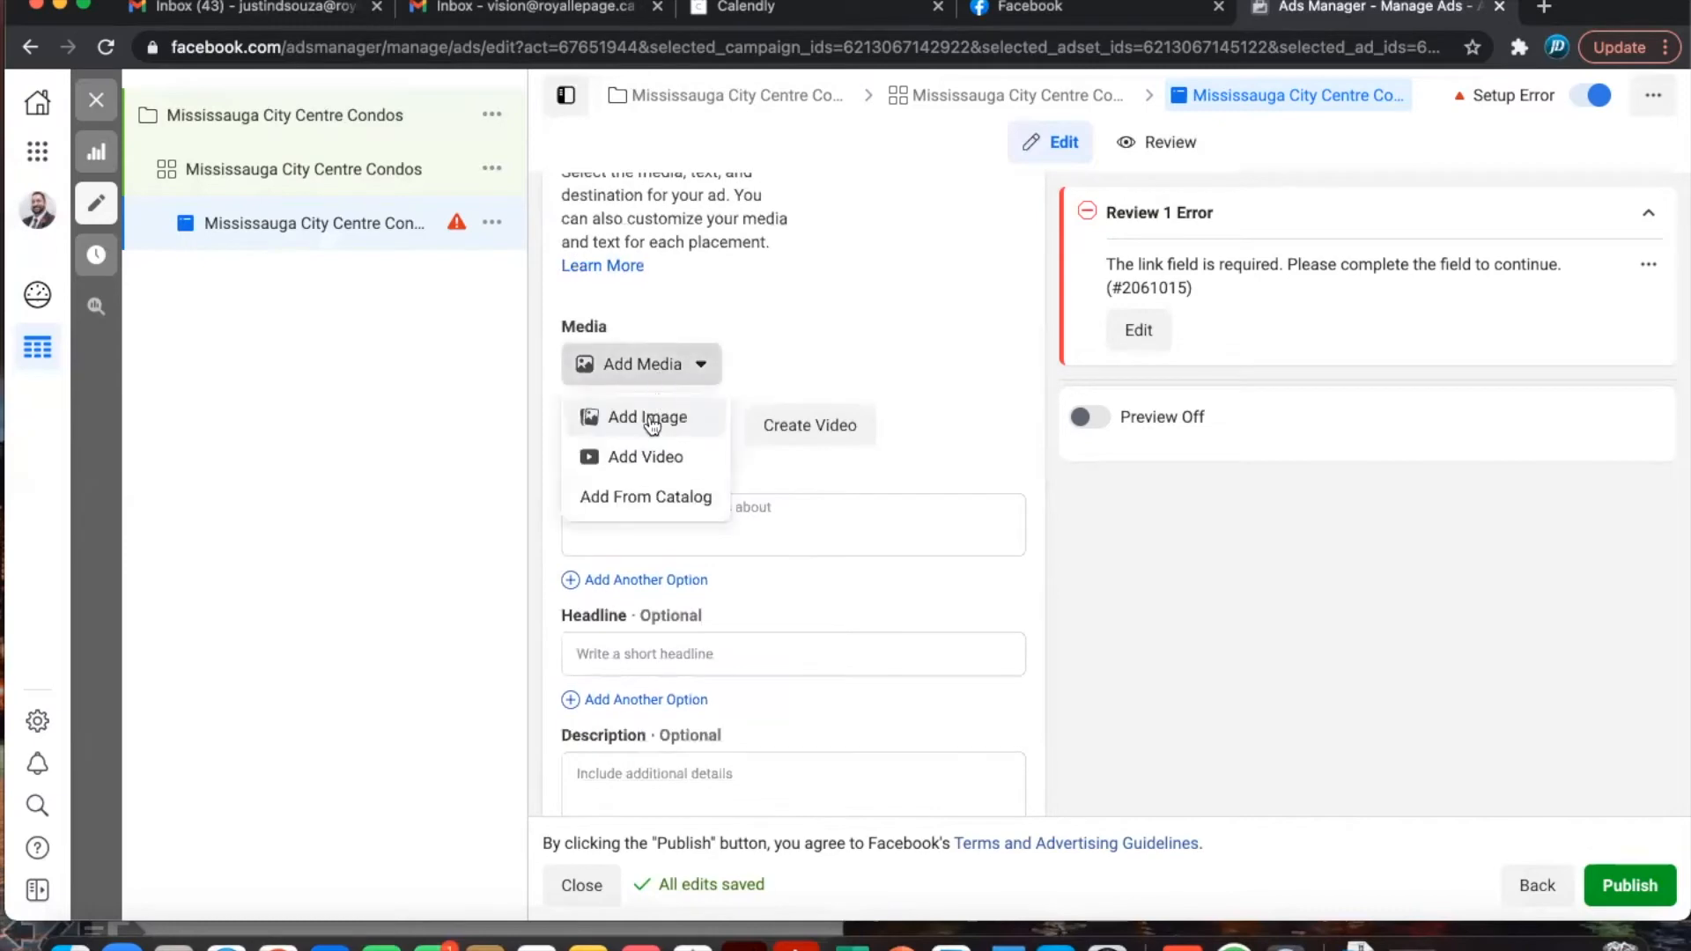
left_click(644, 416)
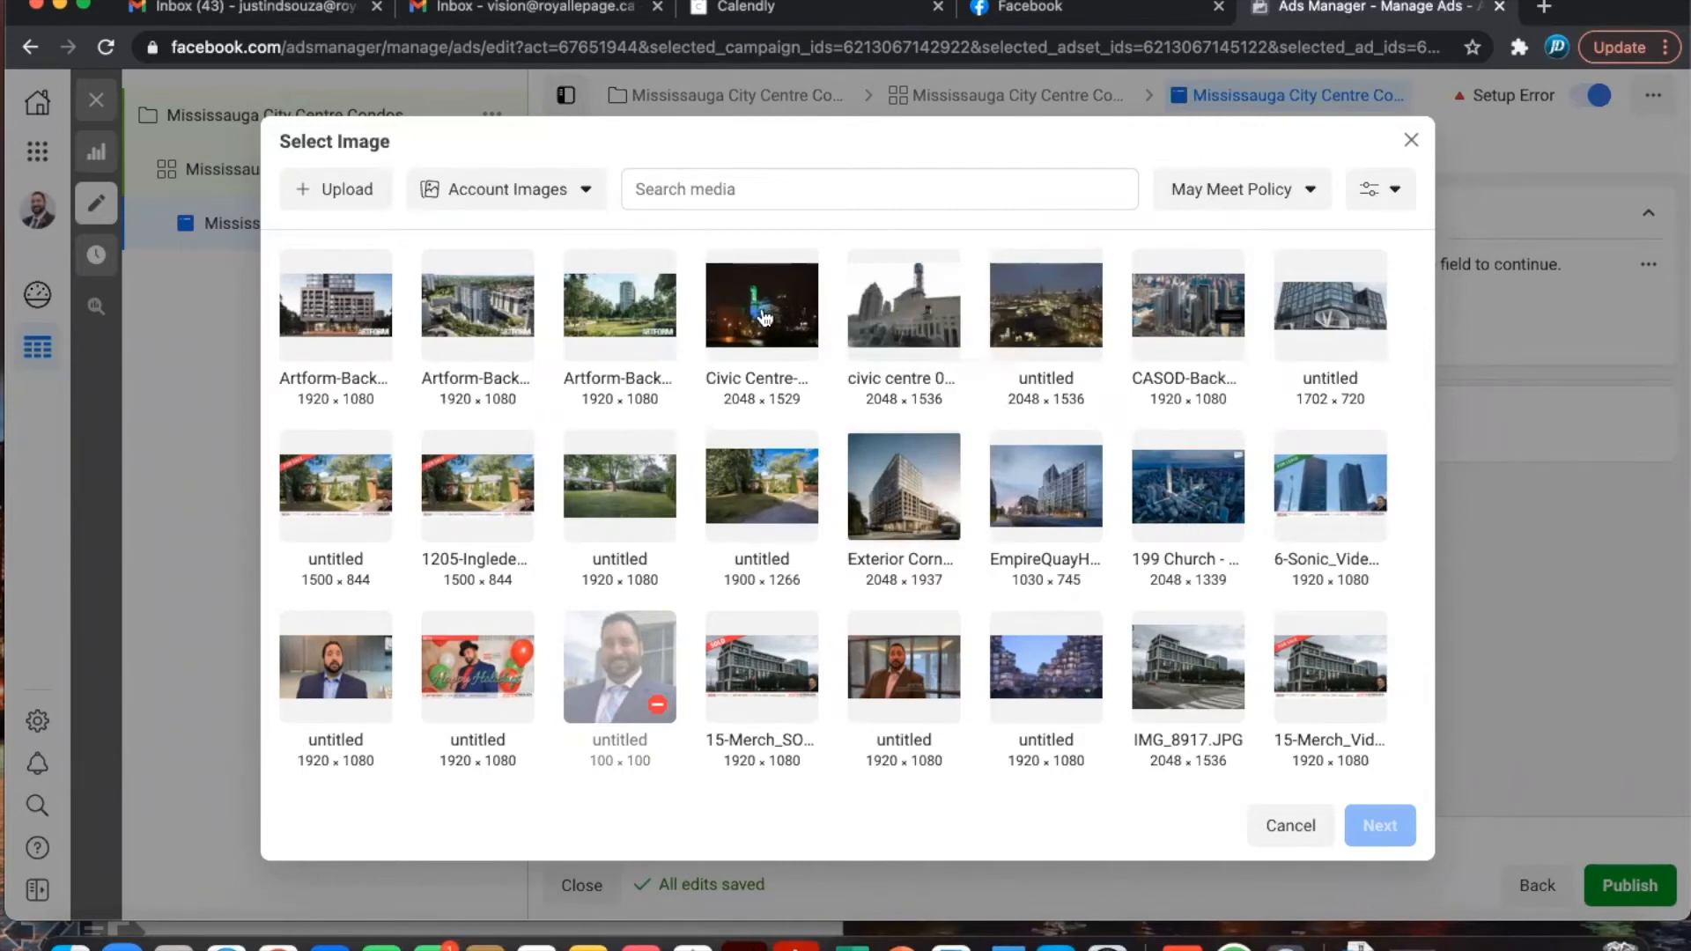
- Pick the civic centre photo from the account images and continue to its placement previews
left_click(919, 345)
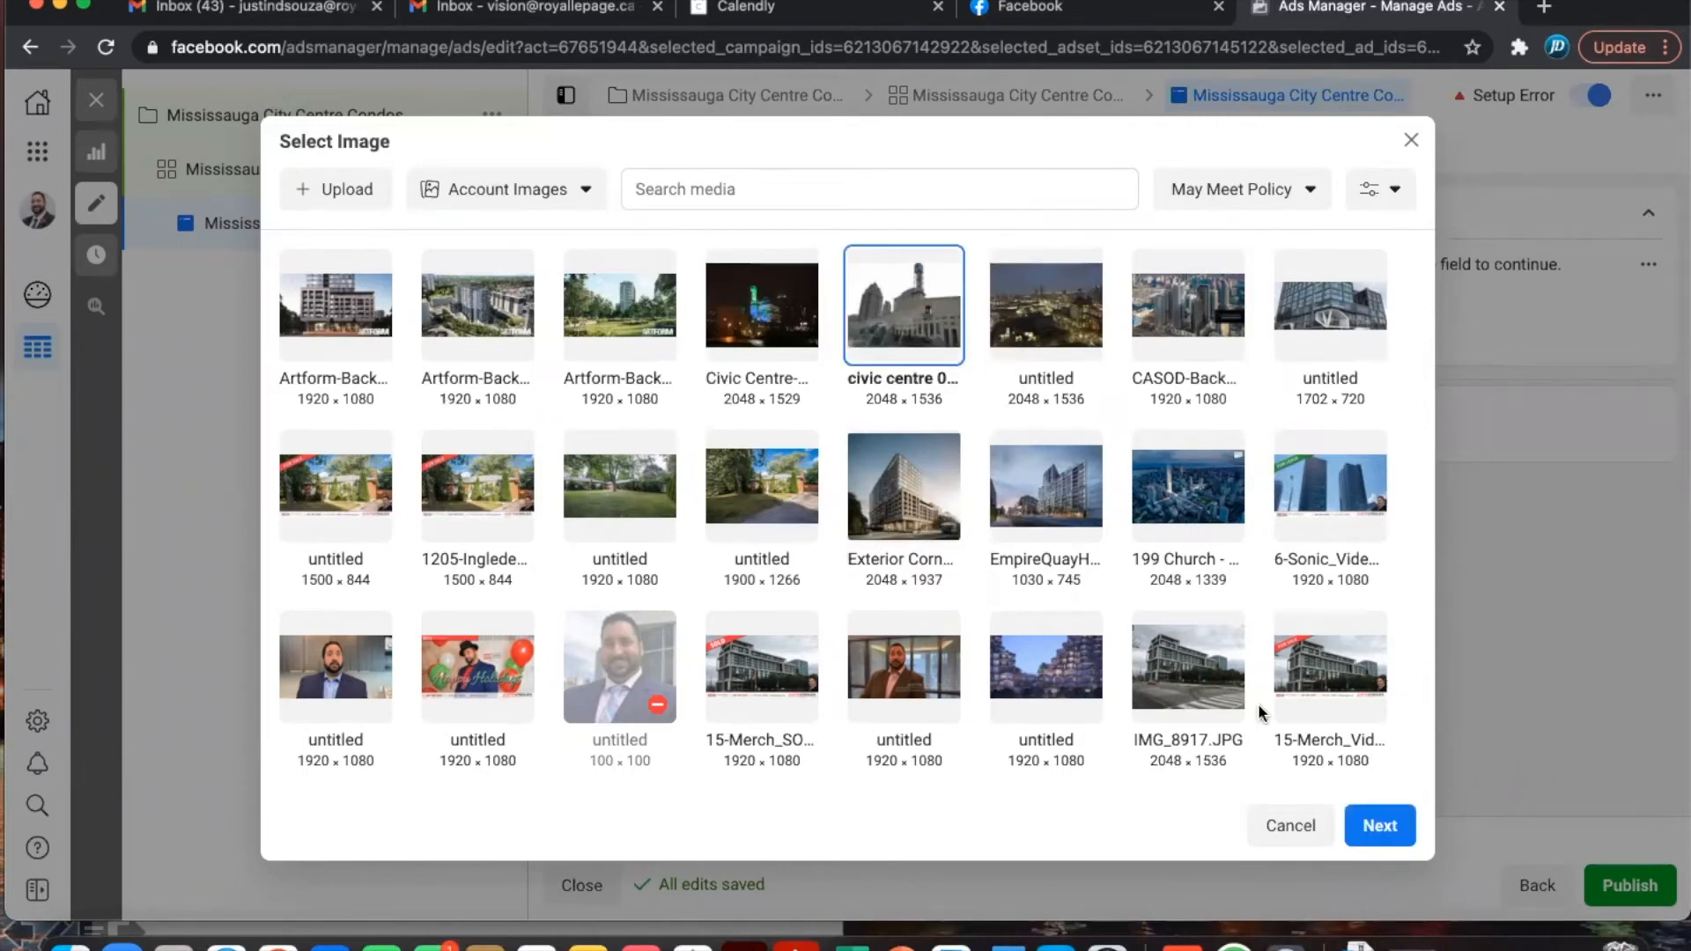
left_click(1383, 830)
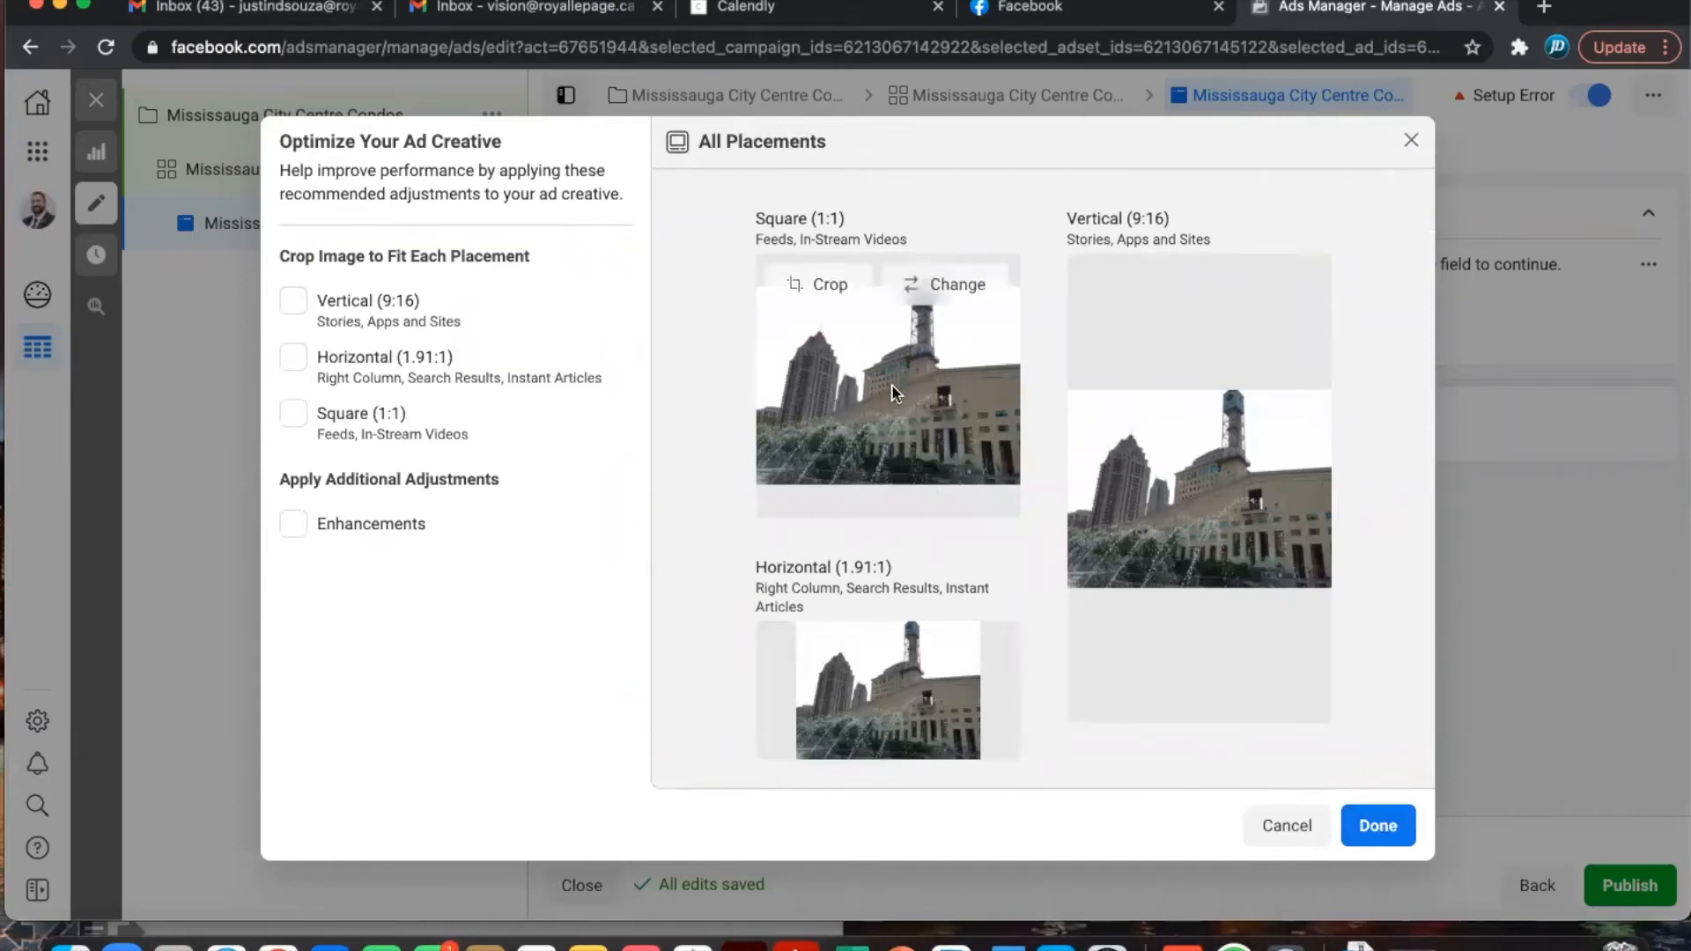
- Crop civic centre 03.JPG to a 1:1 square for square placements and apply it
mouse_move(1220, 298)
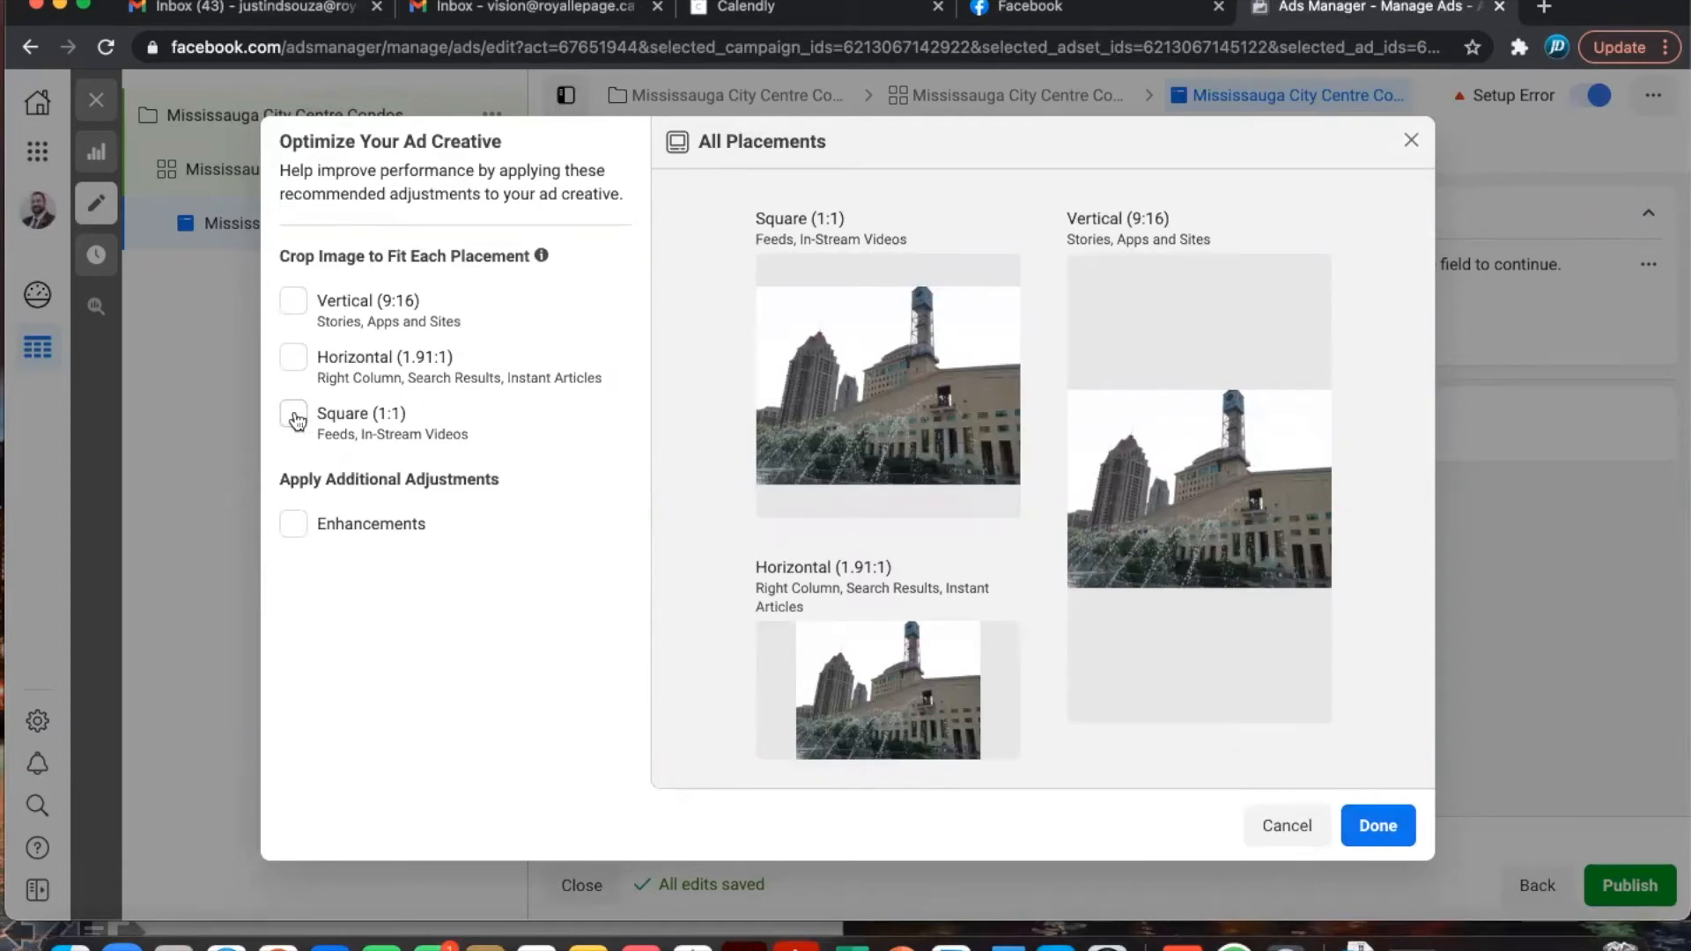
left_click(295, 416)
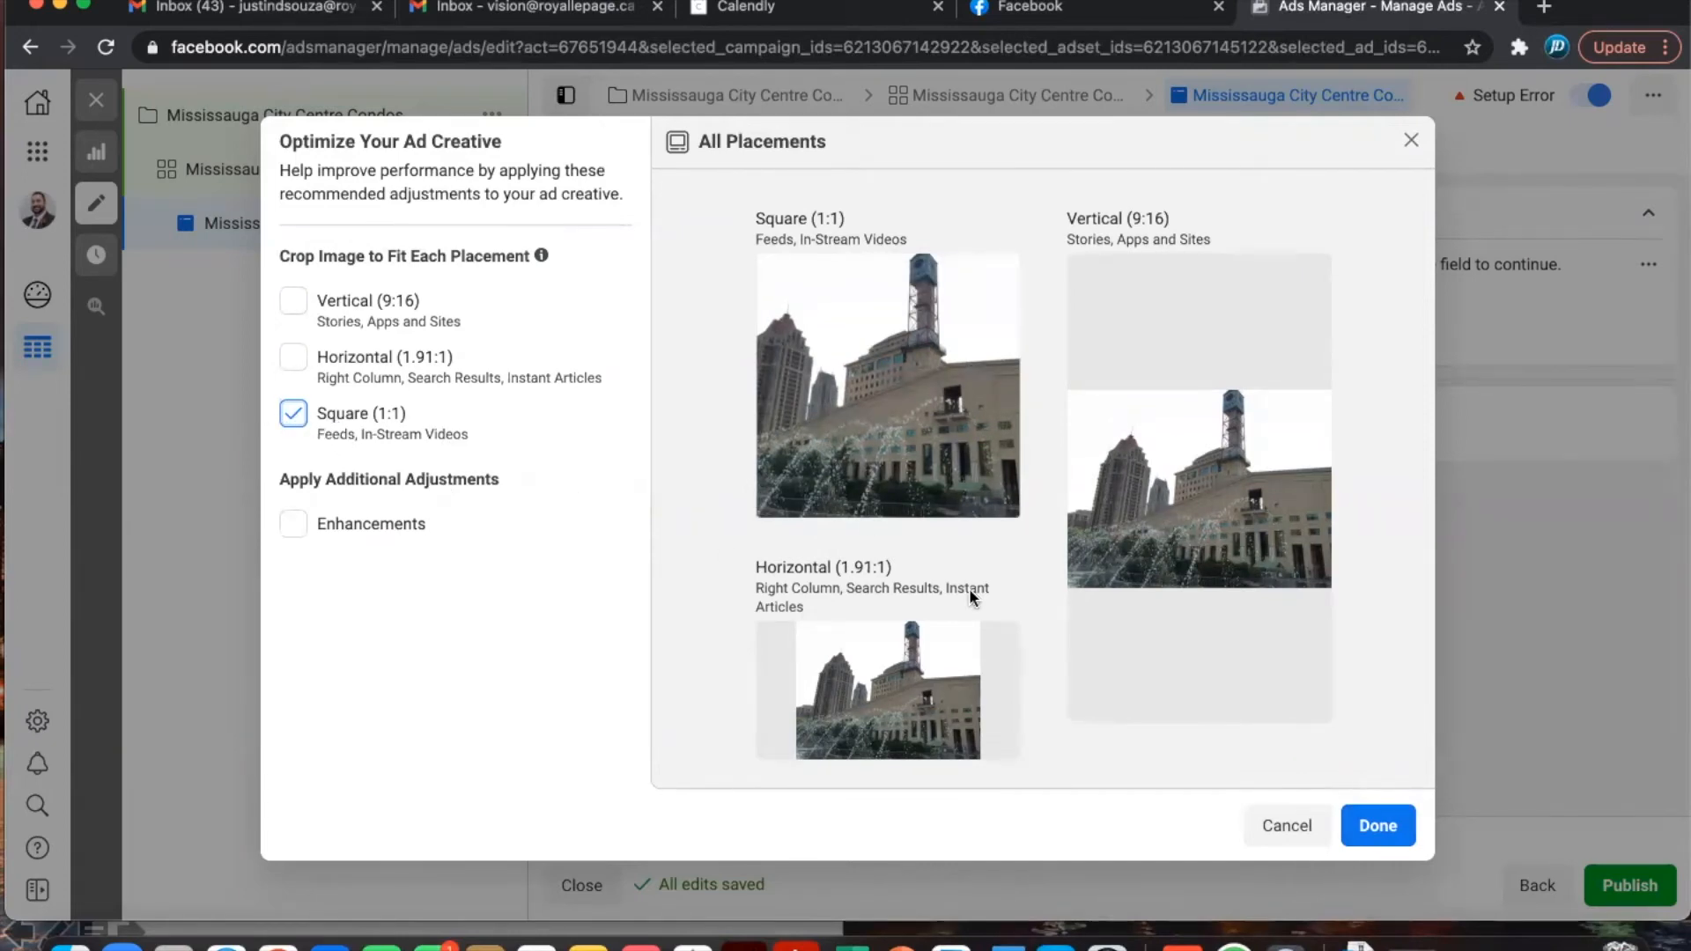
mouse_move(1075, 618)
left_click(1380, 834)
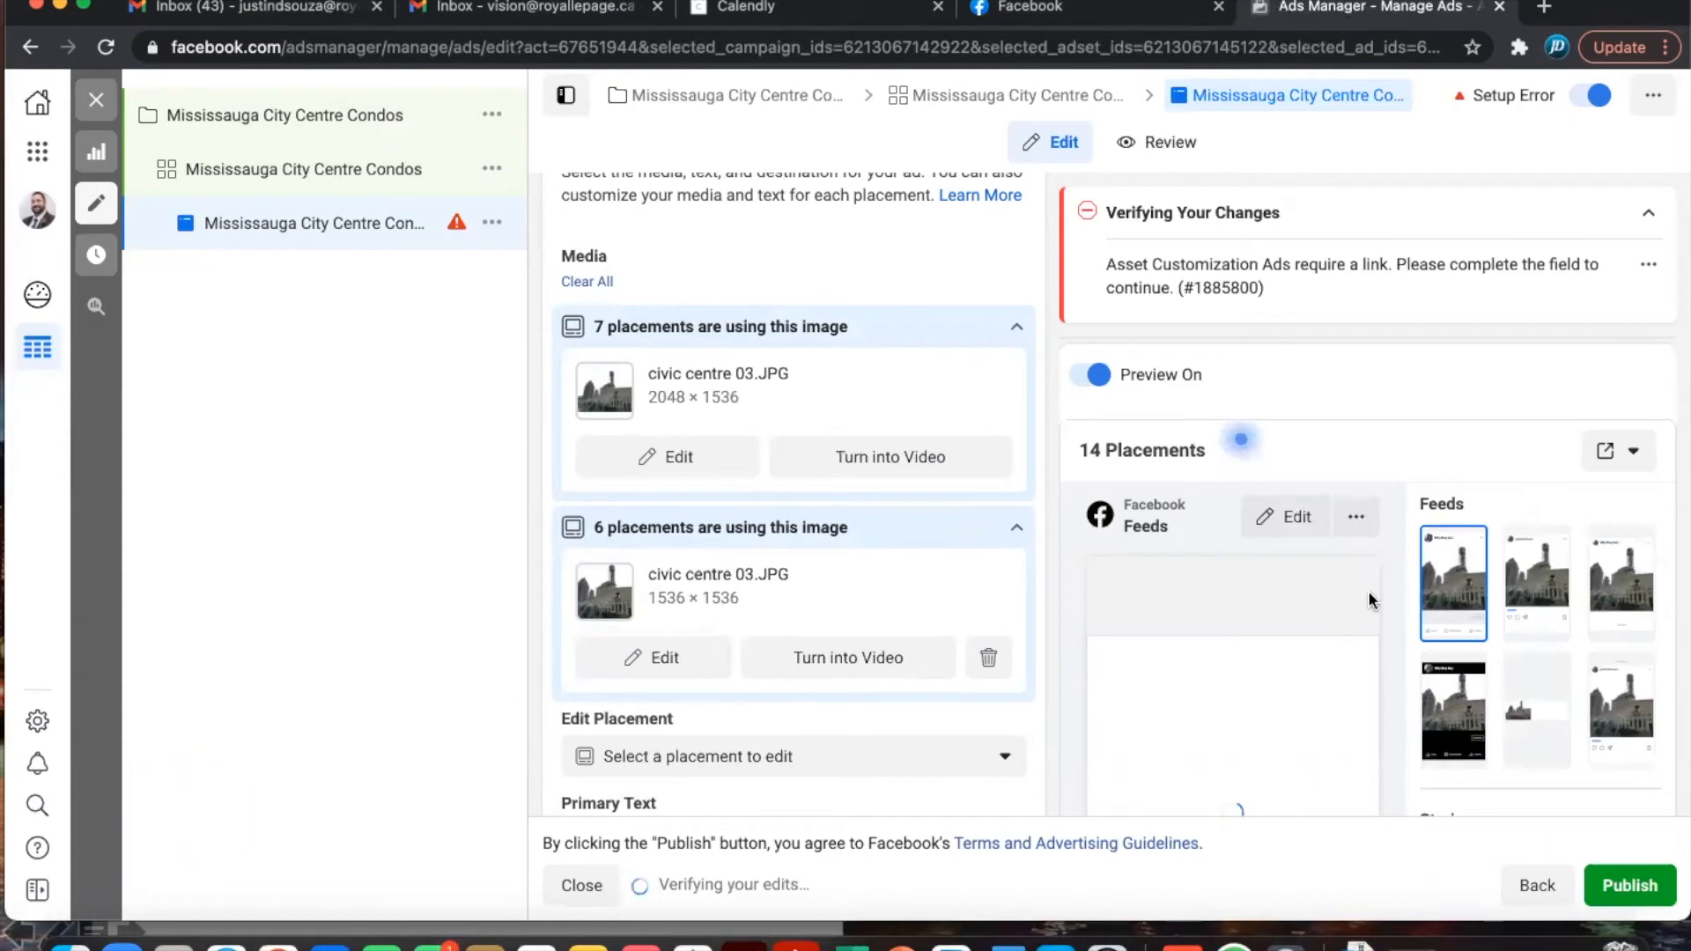
scroll(1372, 600, "down", 2)
scroll(1368, 599, "down", 3)
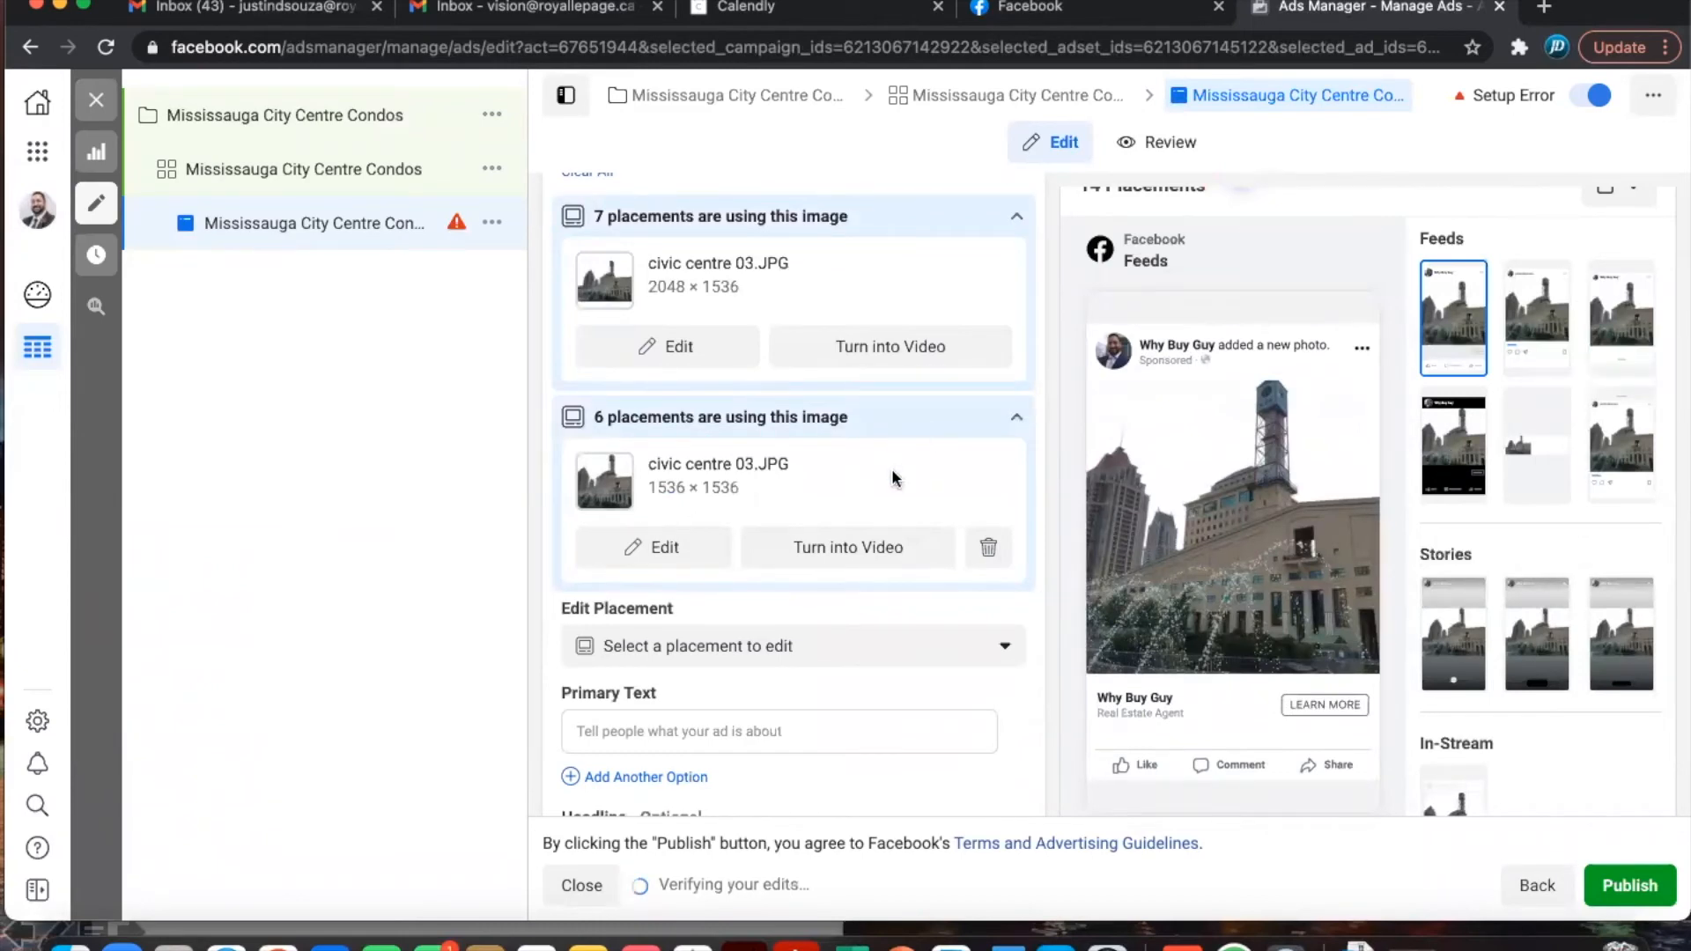
scroll(883, 456, "up", 2)
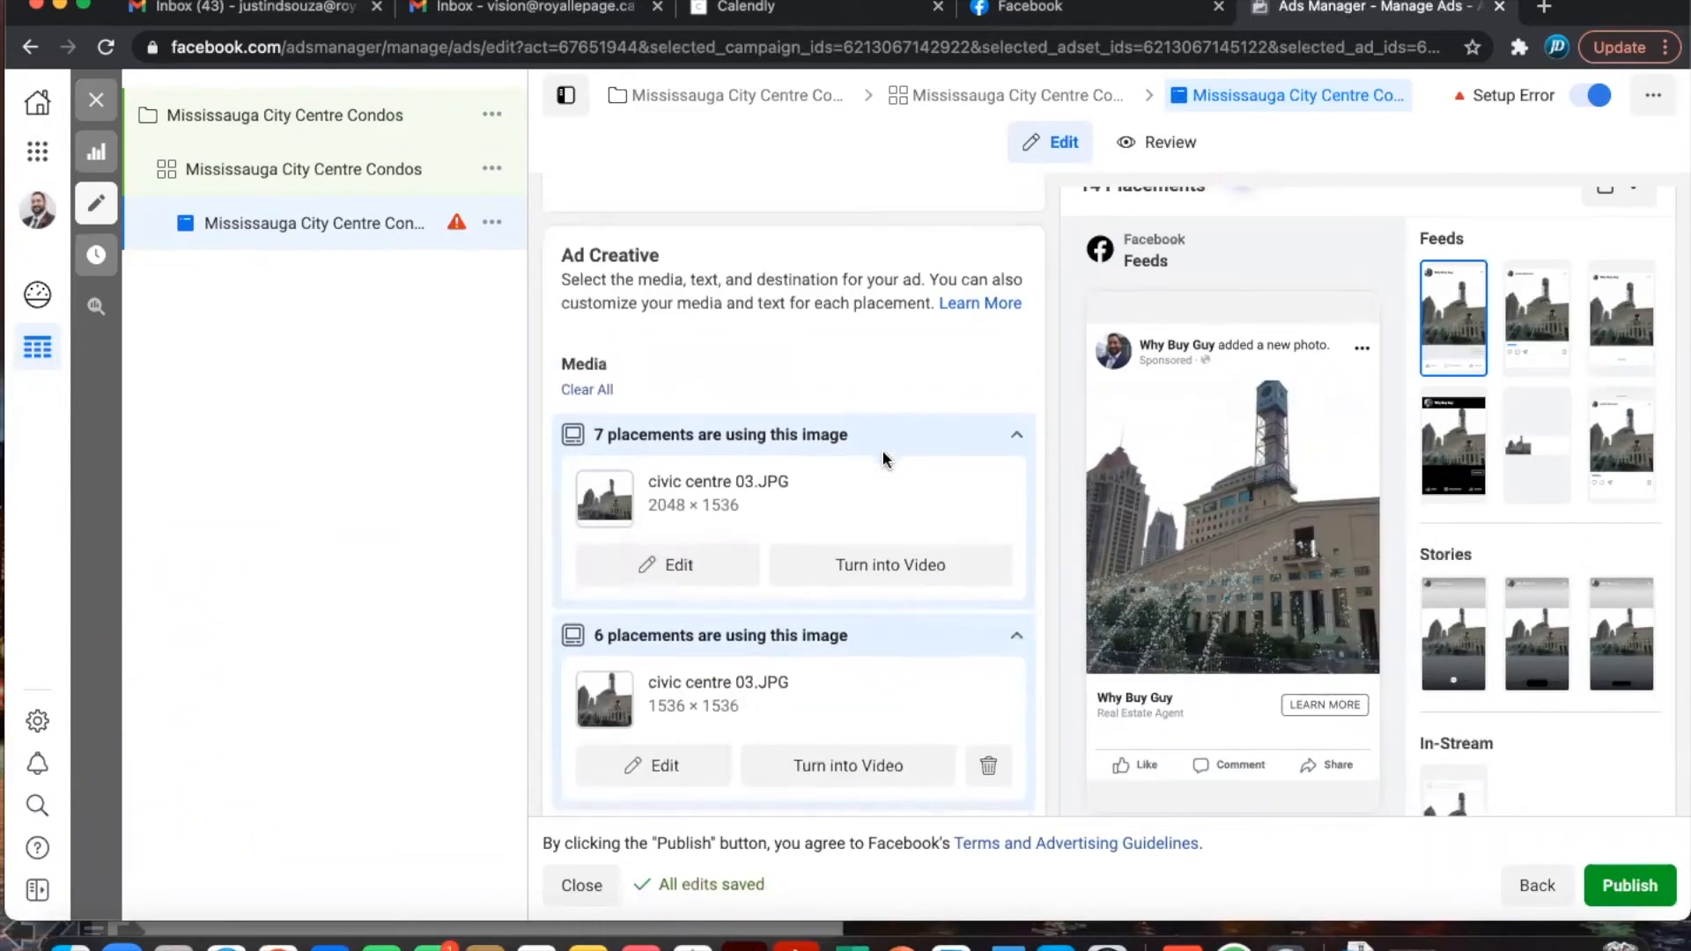
scroll(884, 457, "down", 3)
scroll(883, 457, "down", 4)
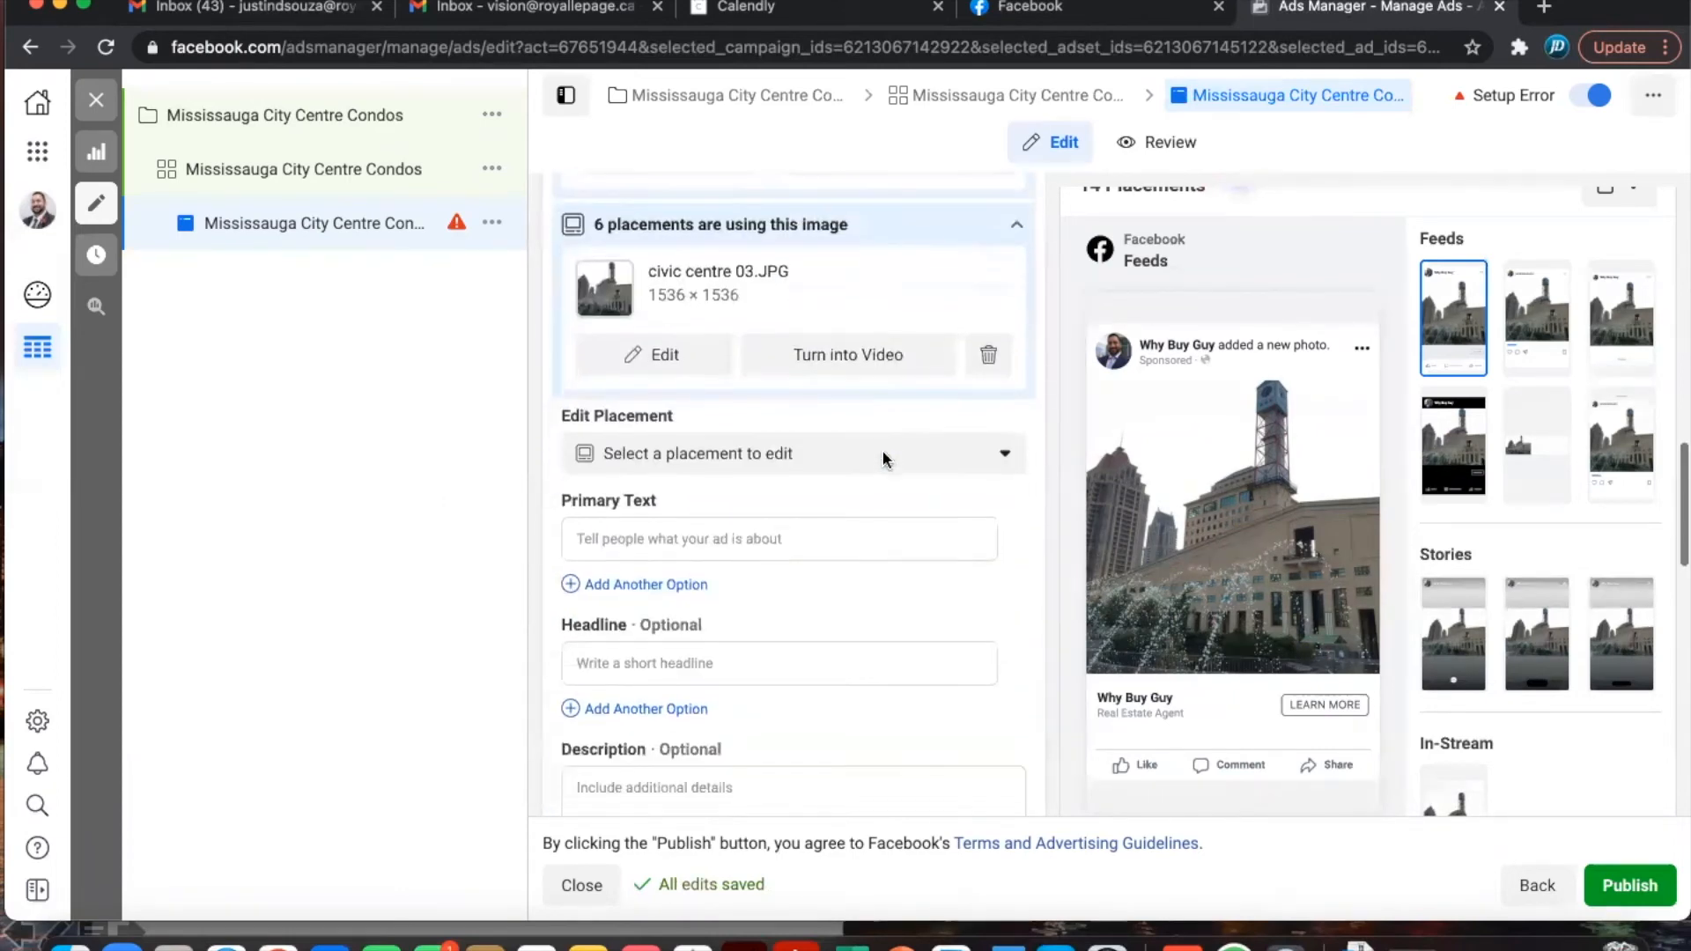
scroll(881, 450, "down", 1)
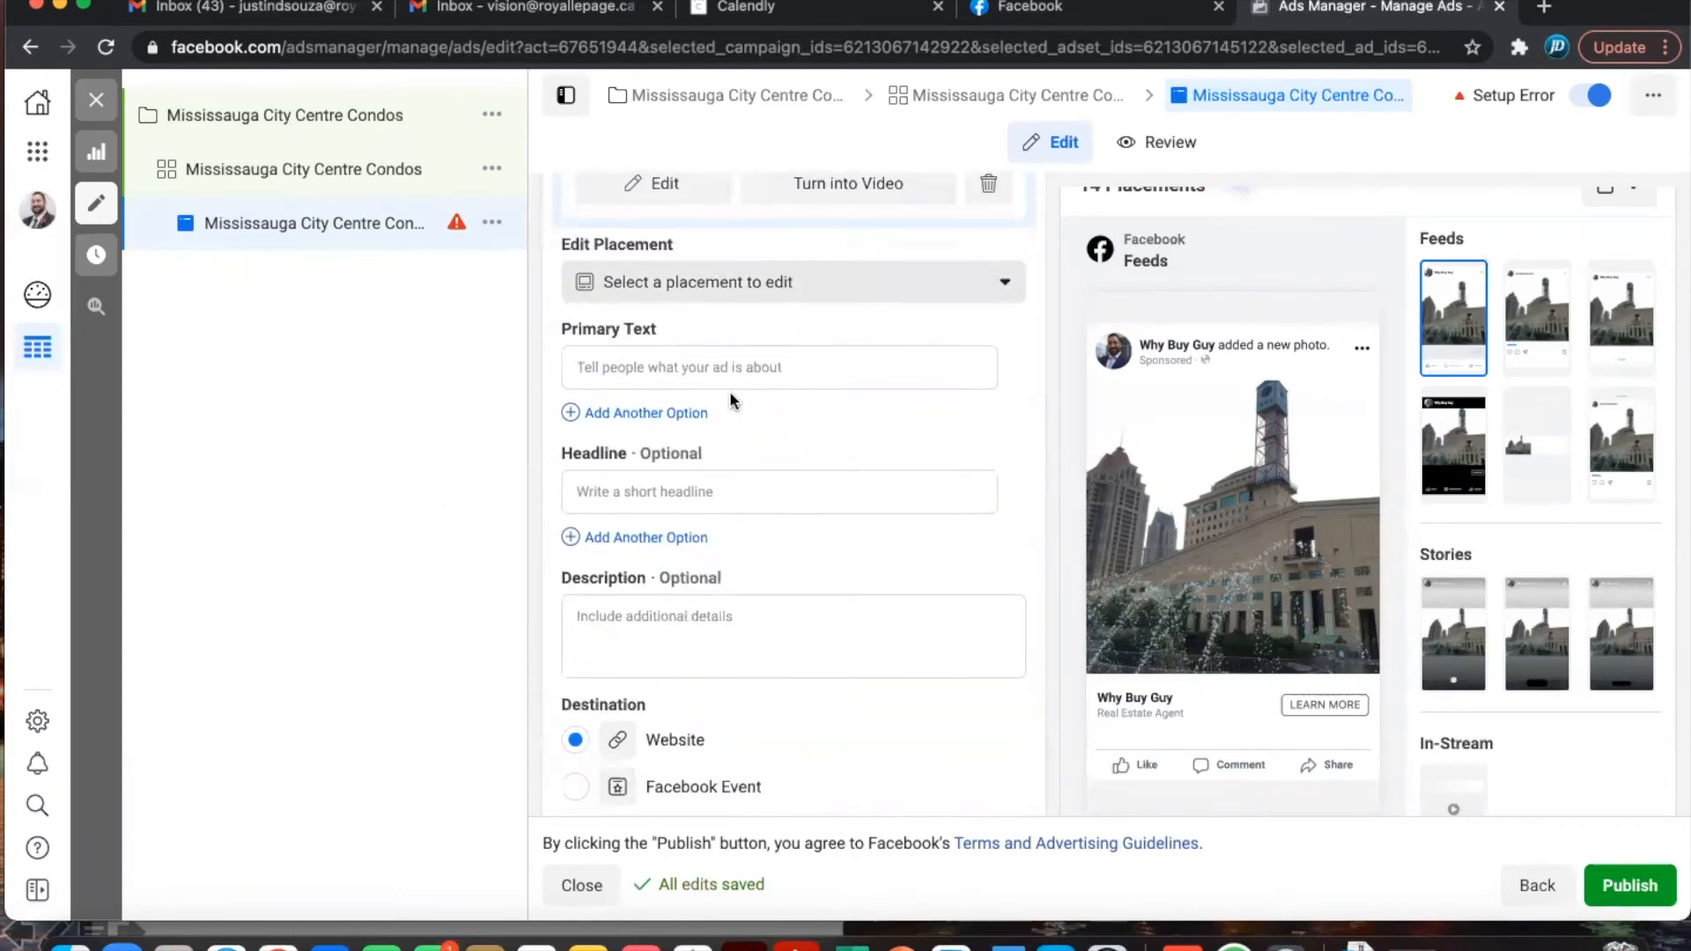
- Enter primary text 'Stay on top of all the properies in Mississauga!' and headline 'Find your Perfect Condo in Mississauga!'
left_click(614, 369)
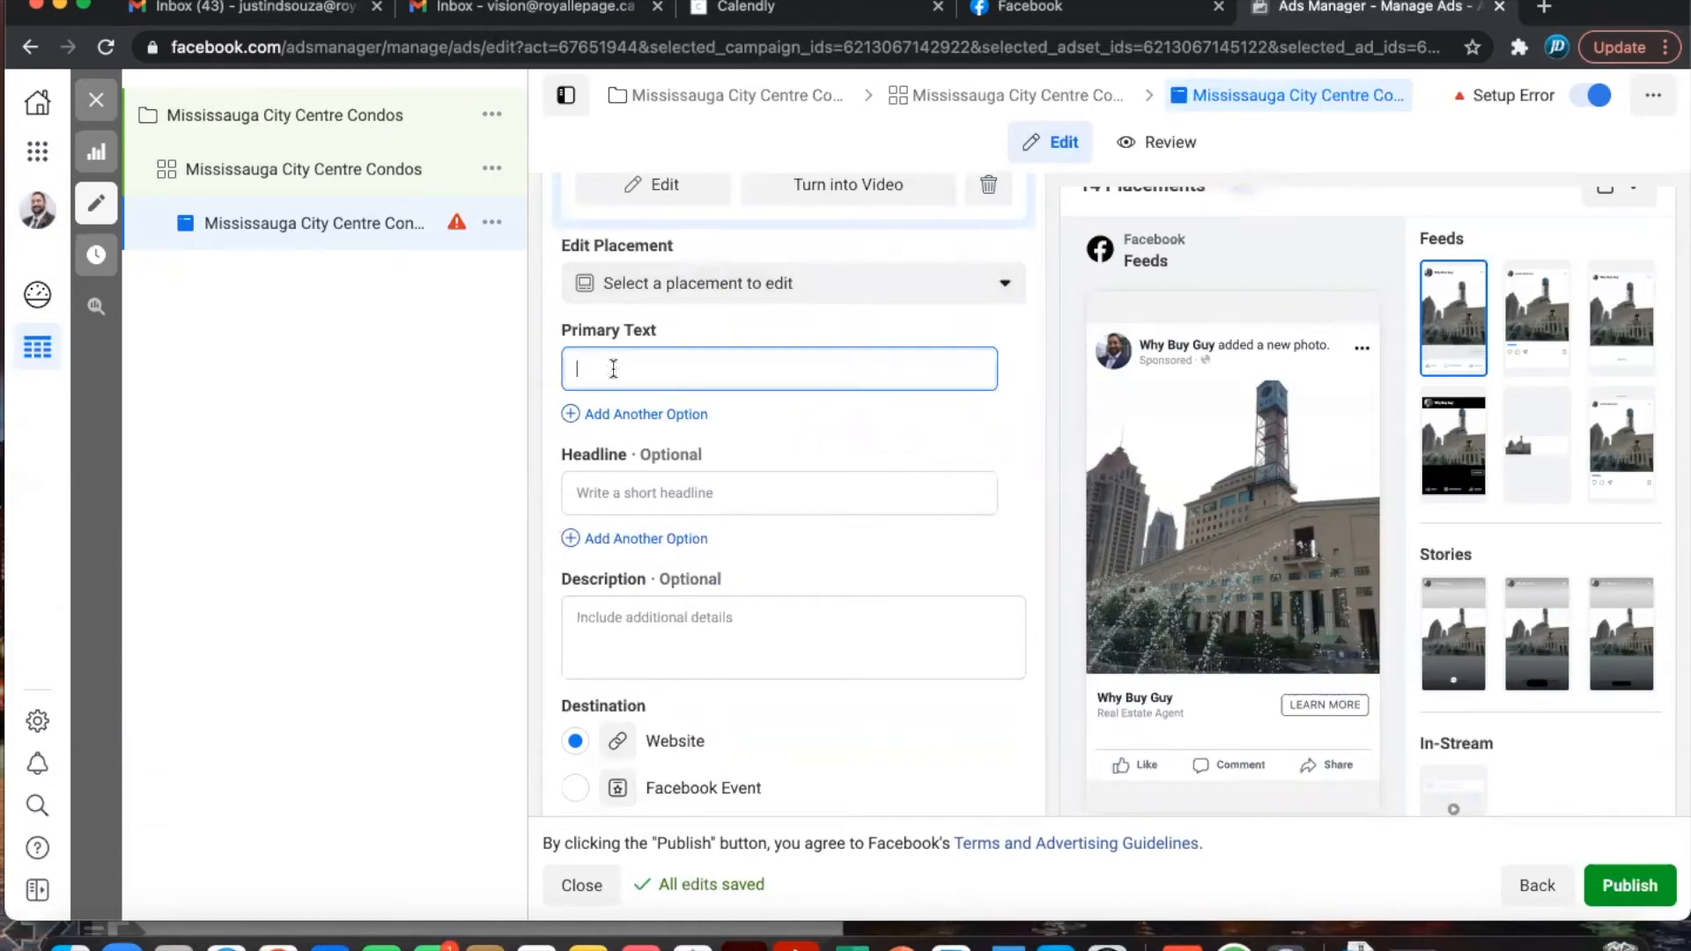
type("Find out wha")
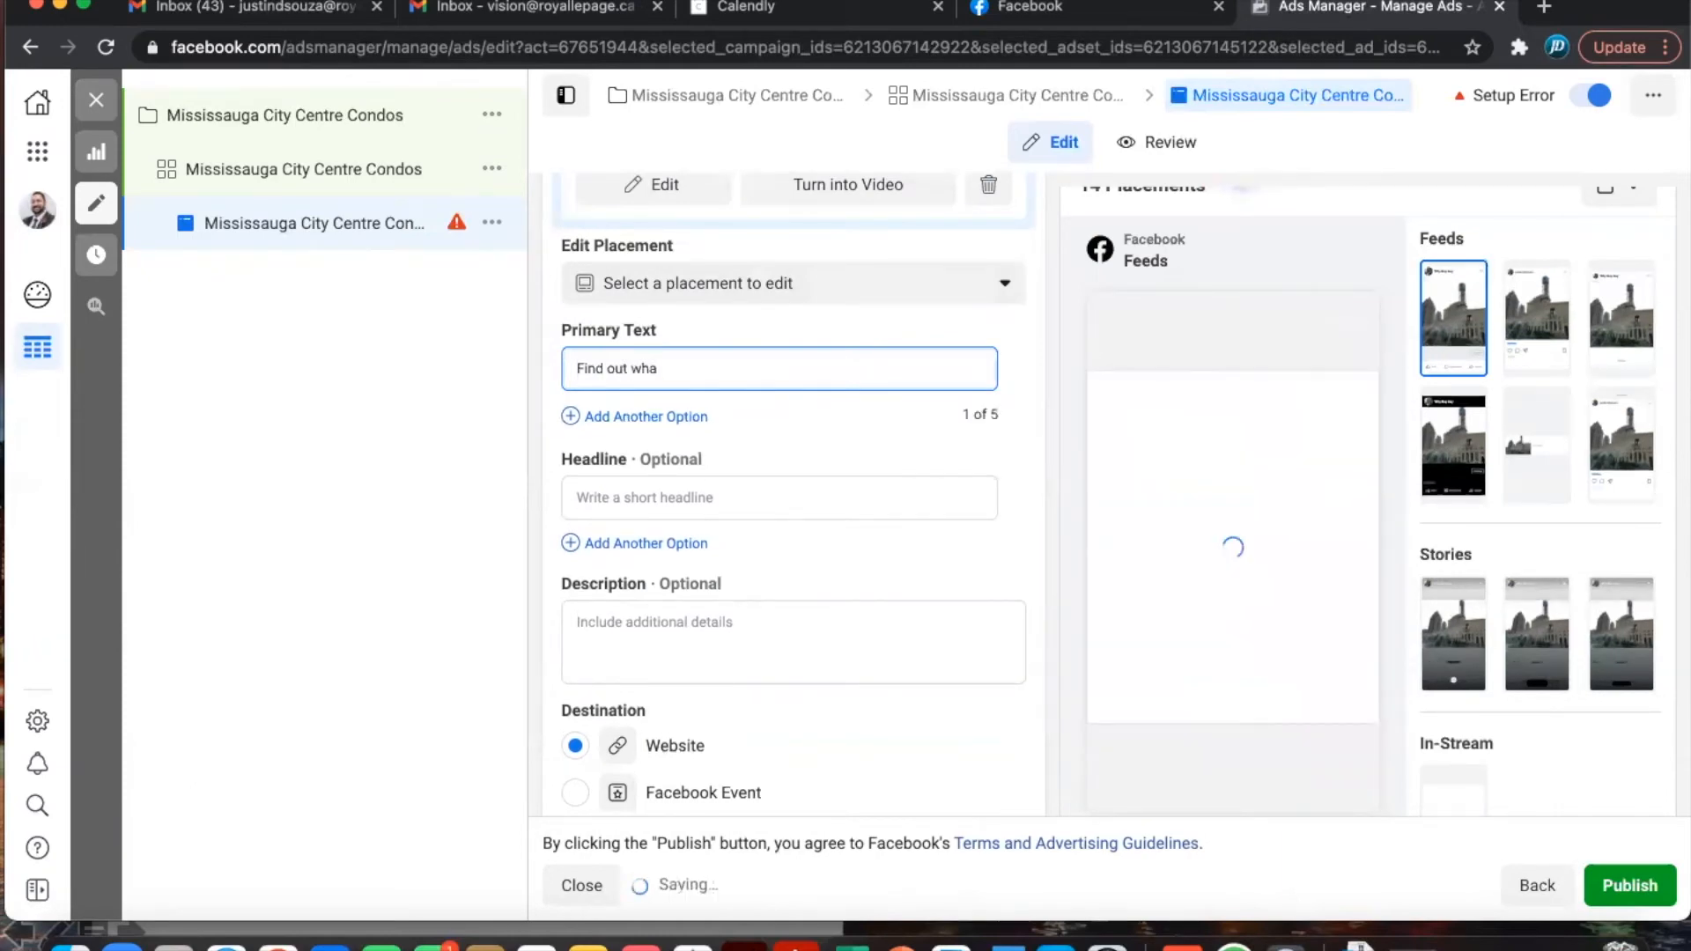
key("BackSpace")
key("BackSpace")
key("BackSpace")
key("BackSpace")
key("BackSpace")
key("BackSpace")
key("BackSpace")
key("BackSpace")
key("BackSpace")
key("BackSpace")
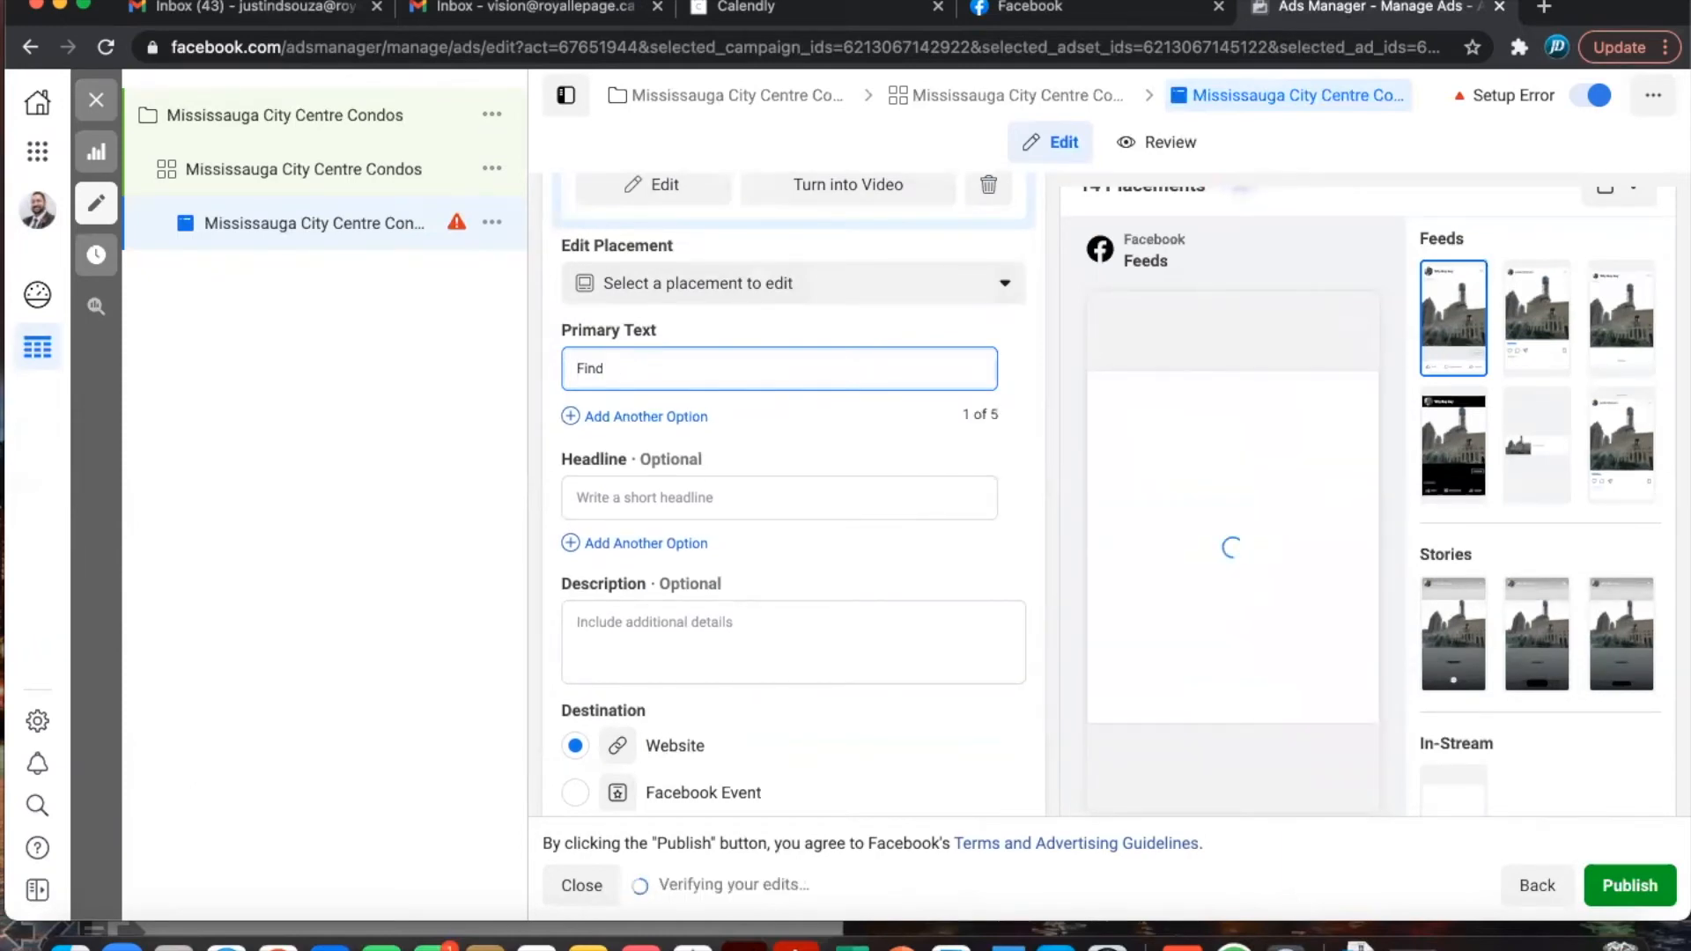
key("BackSpace")
type("Stay on top ")
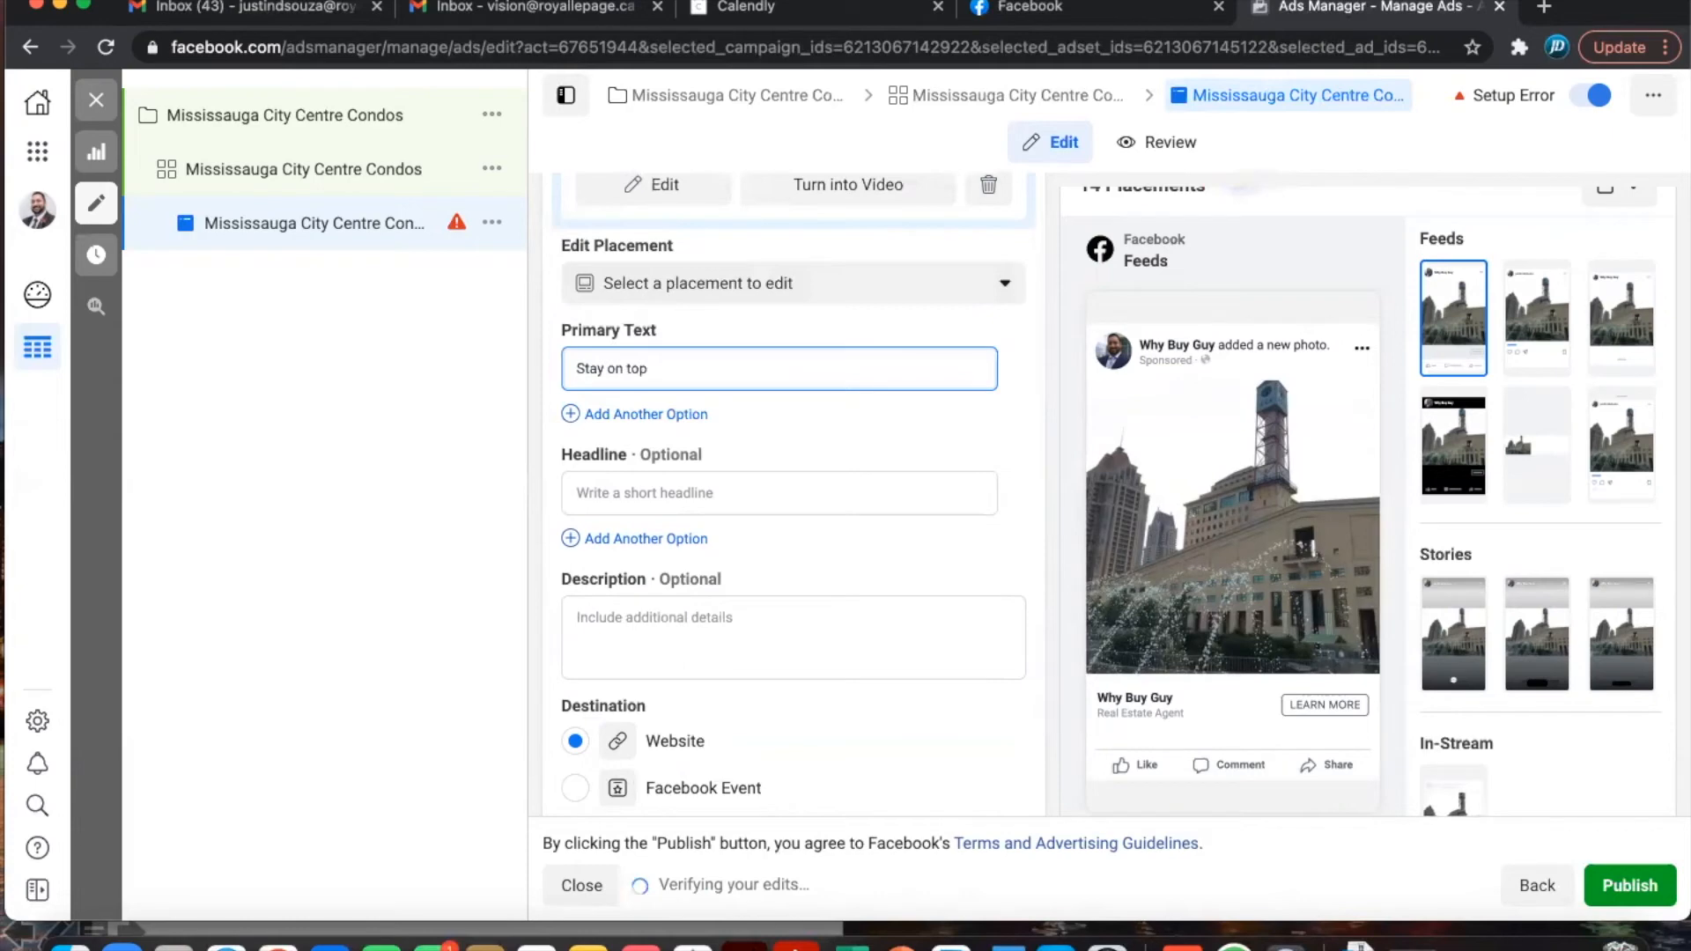
type("of all the properies in Mississauga")
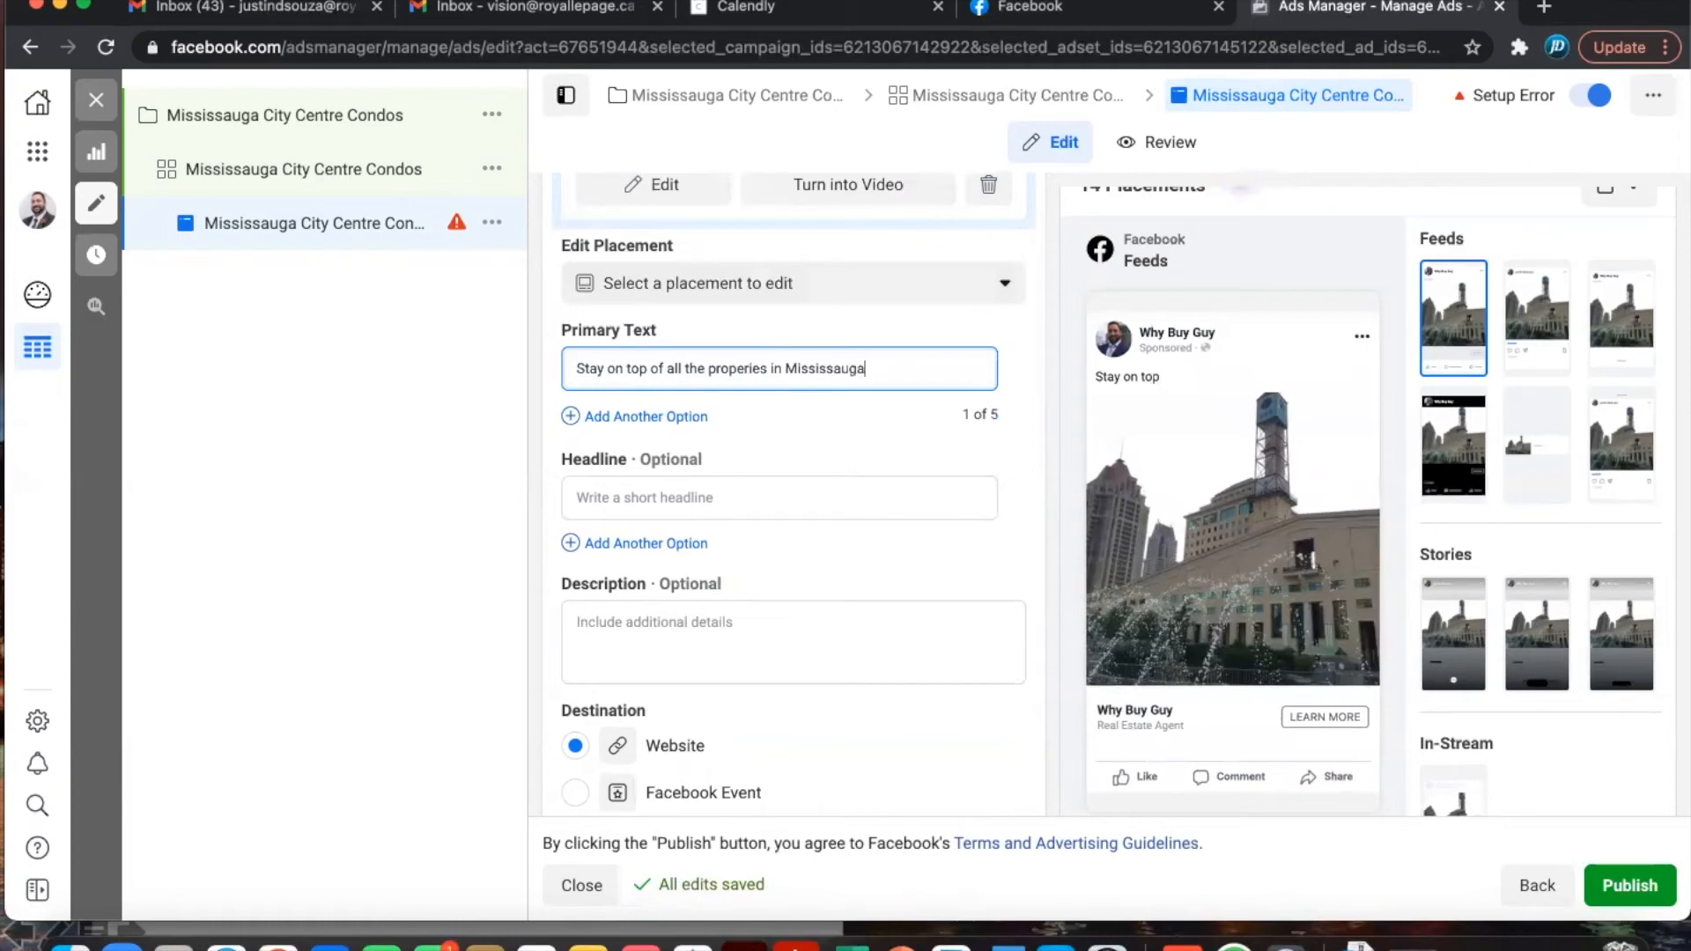
type("!")
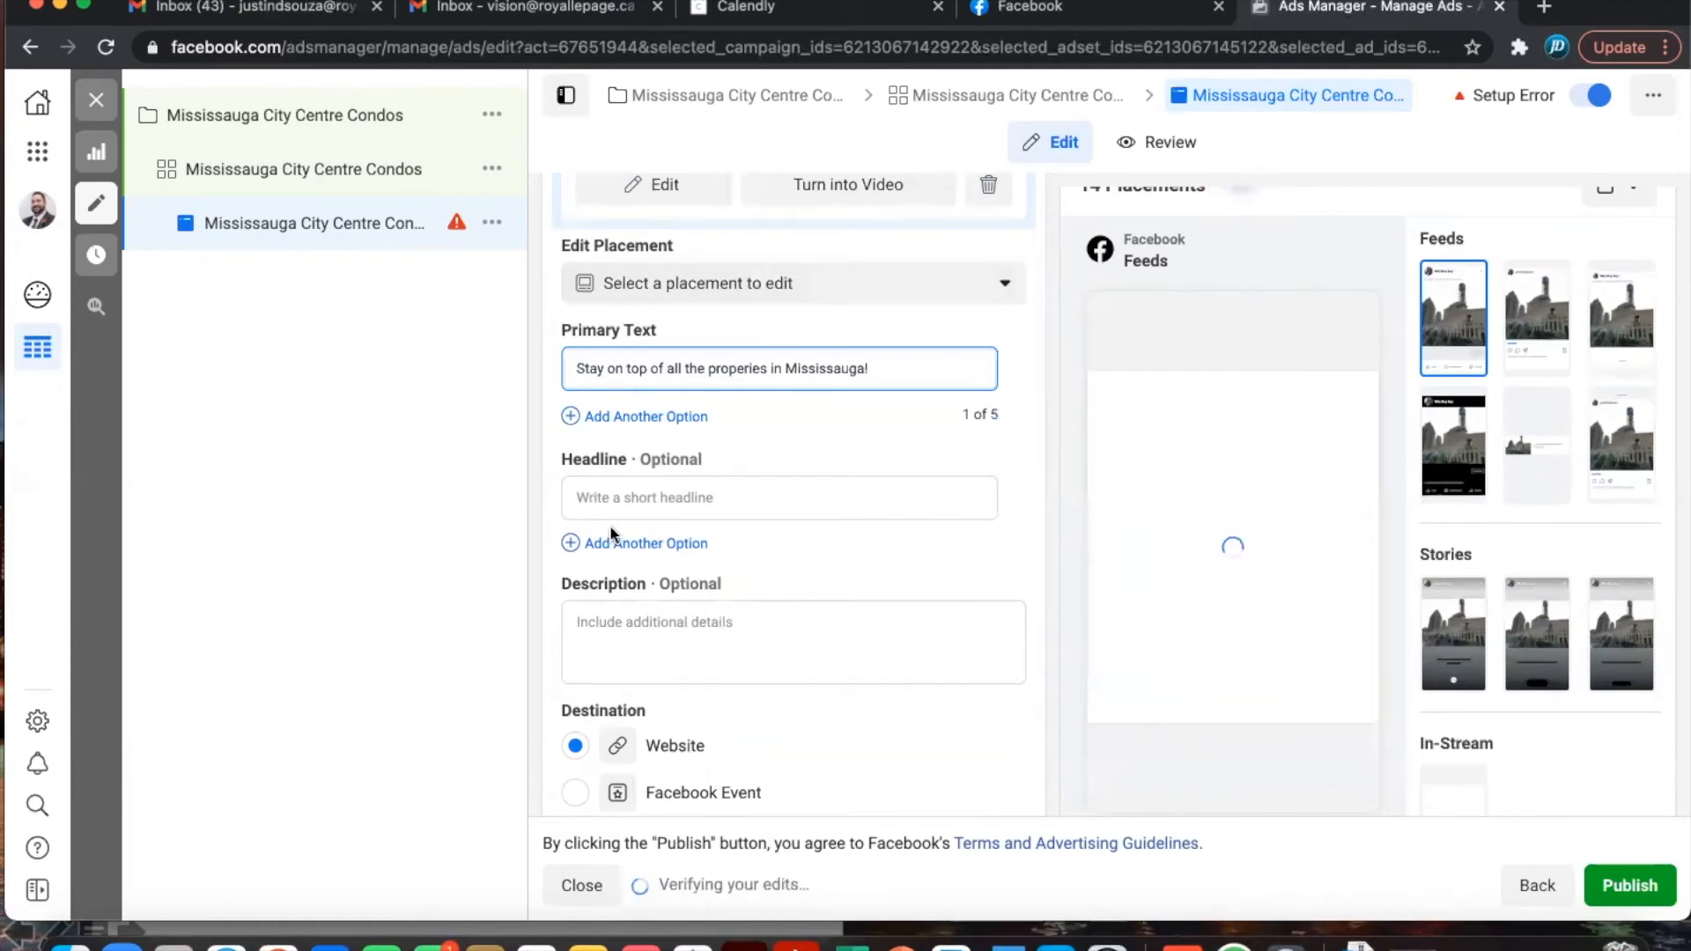
left_click(632, 499)
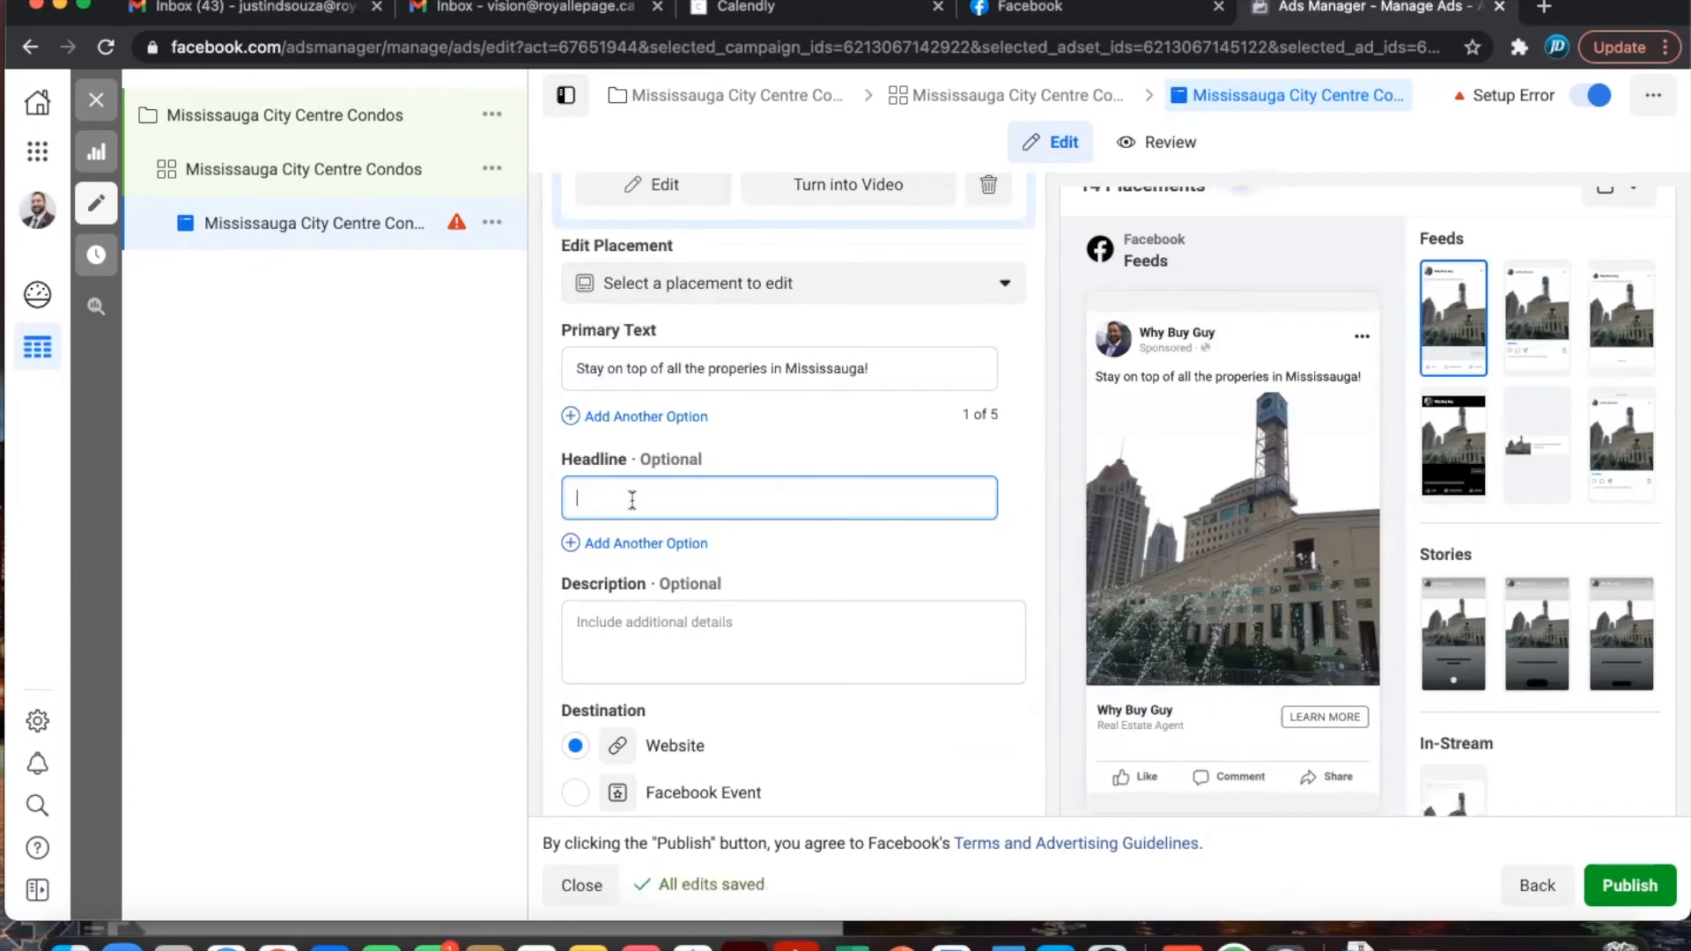
type("Find your Perfect Condo")
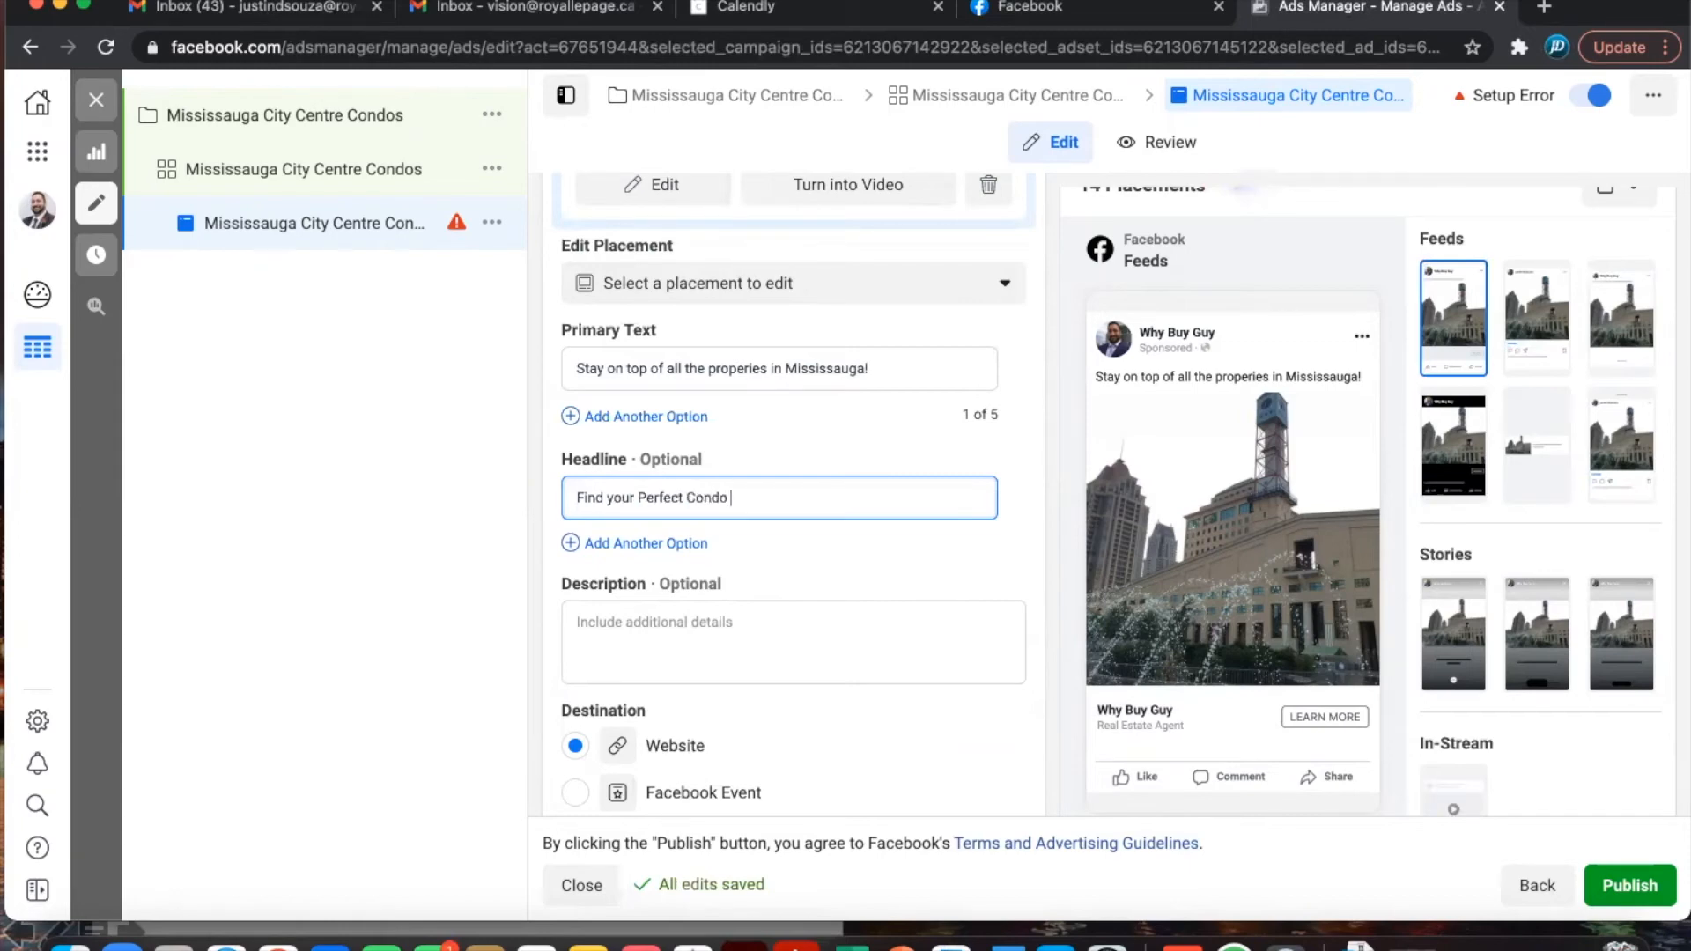
type(" in Missi")
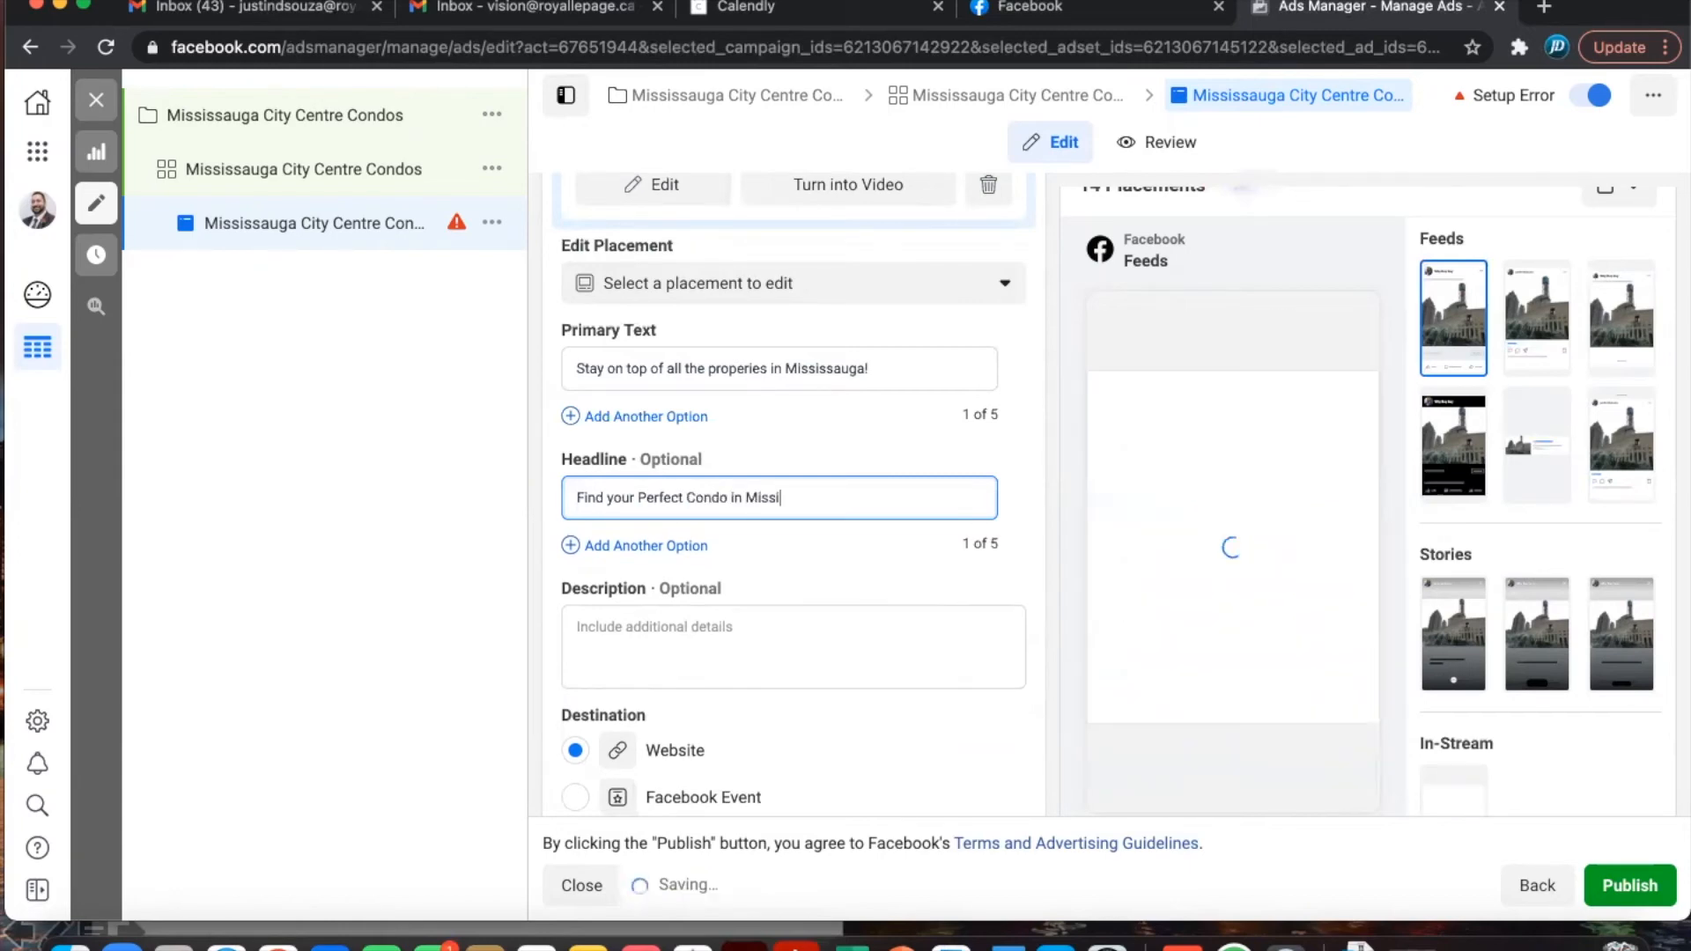
type("ssauga!")
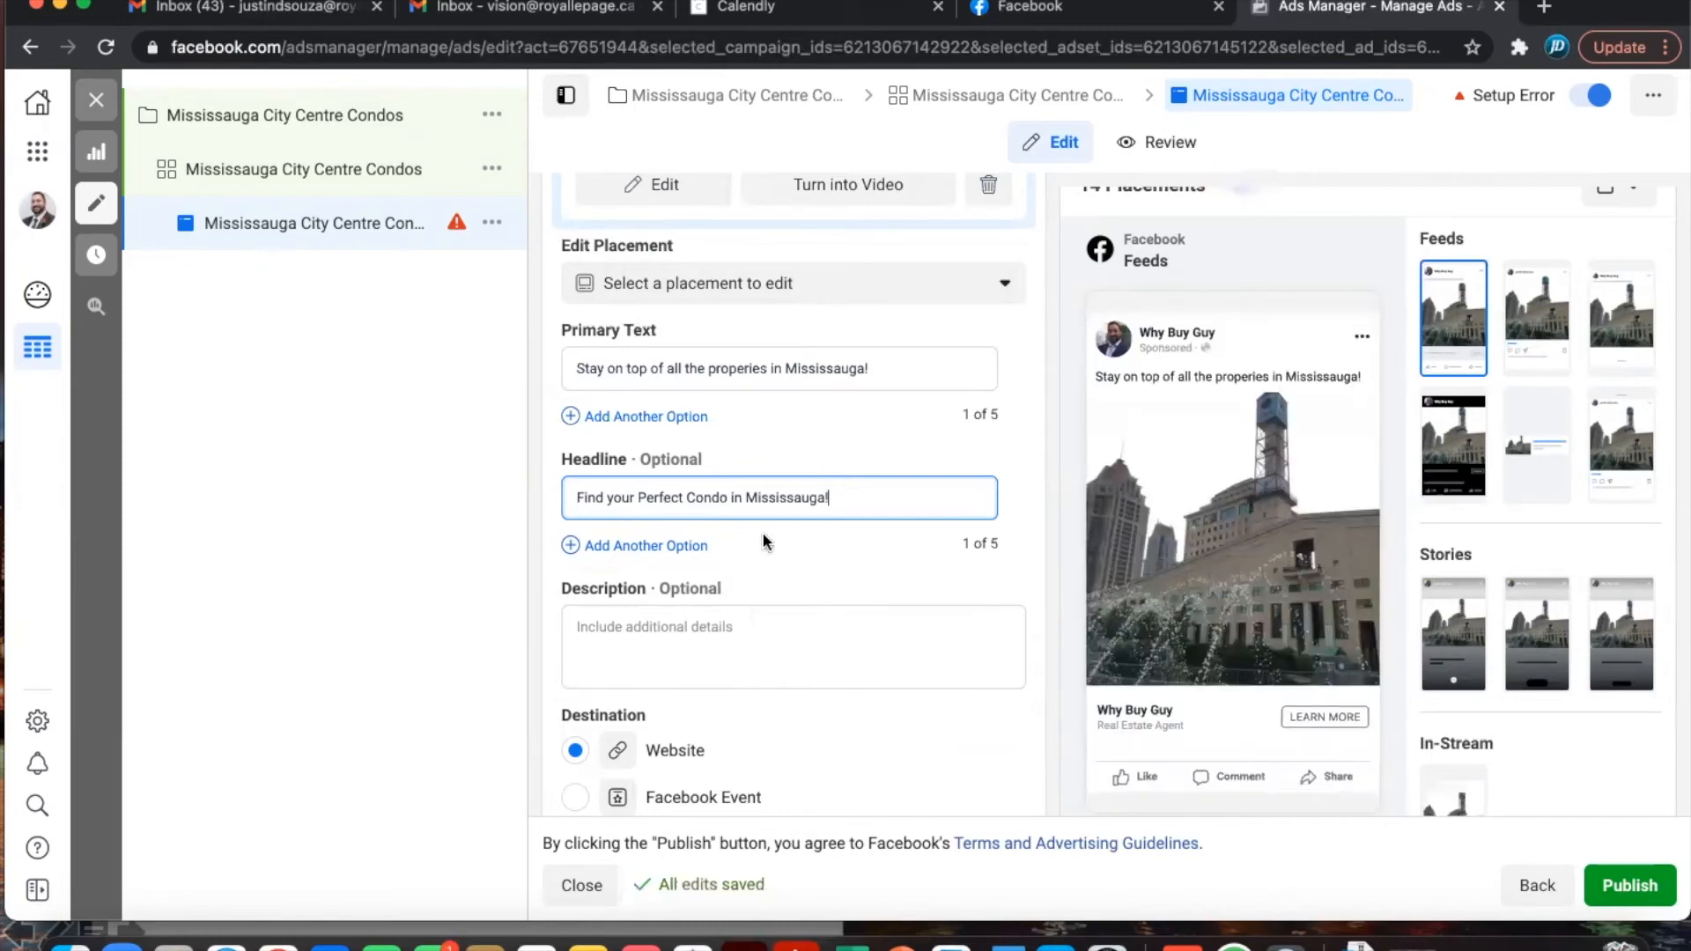
- Fill the Description field with the sentence about available condos in Missisauga
left_click(665, 627)
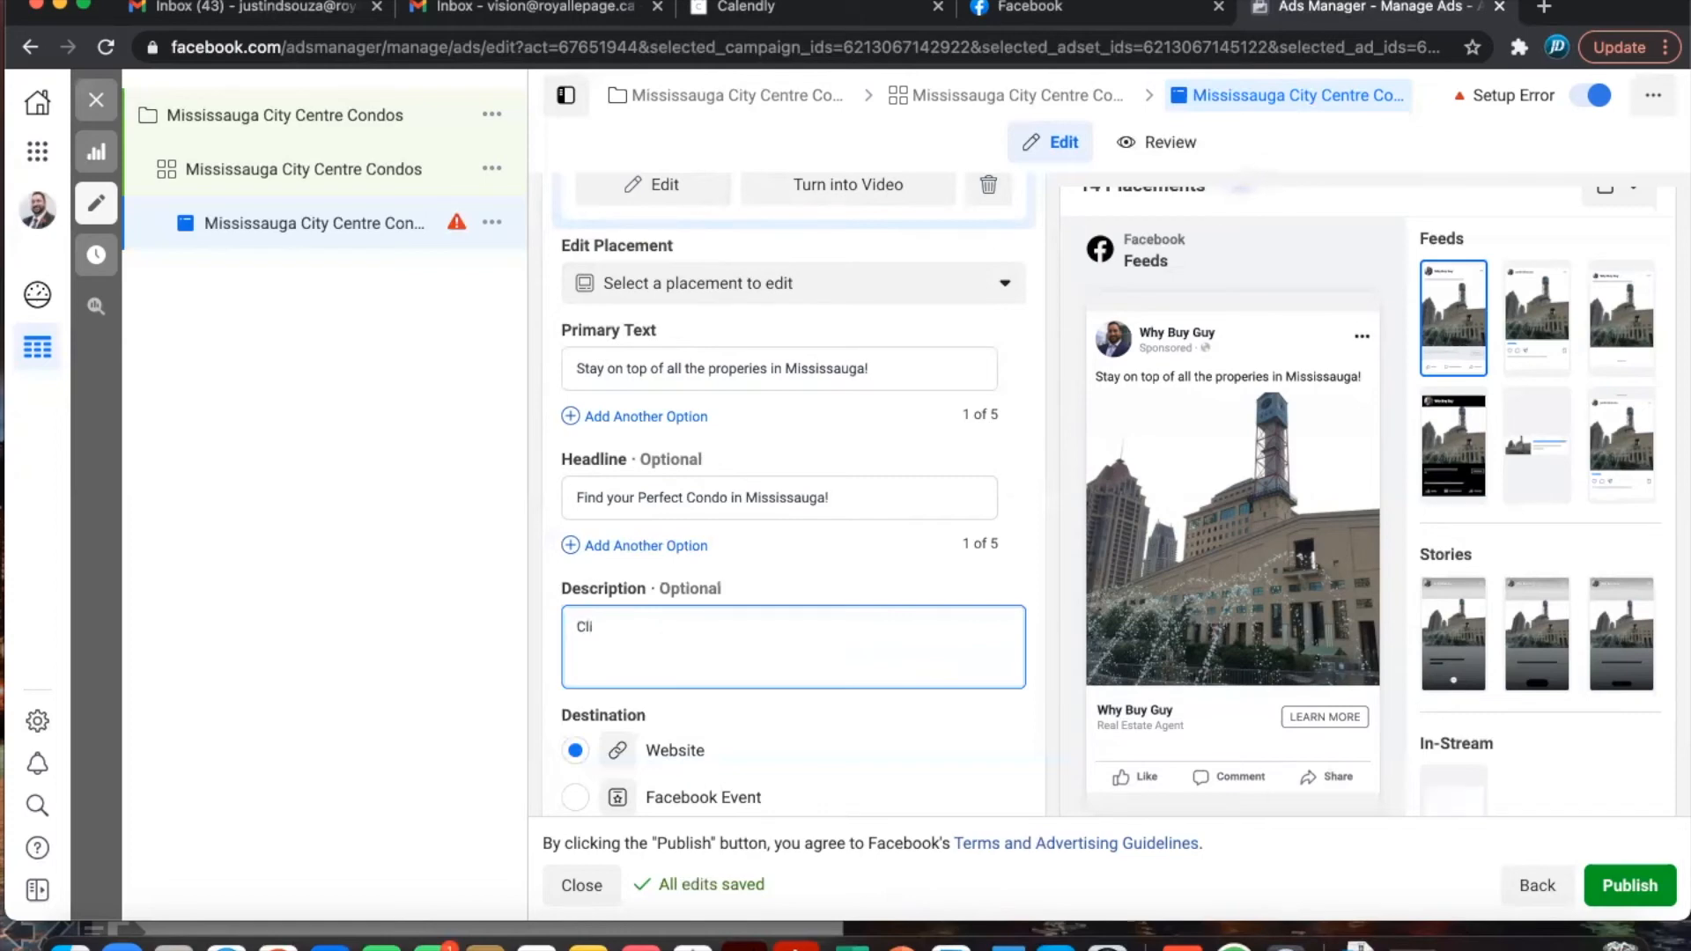
type("ck on the ")
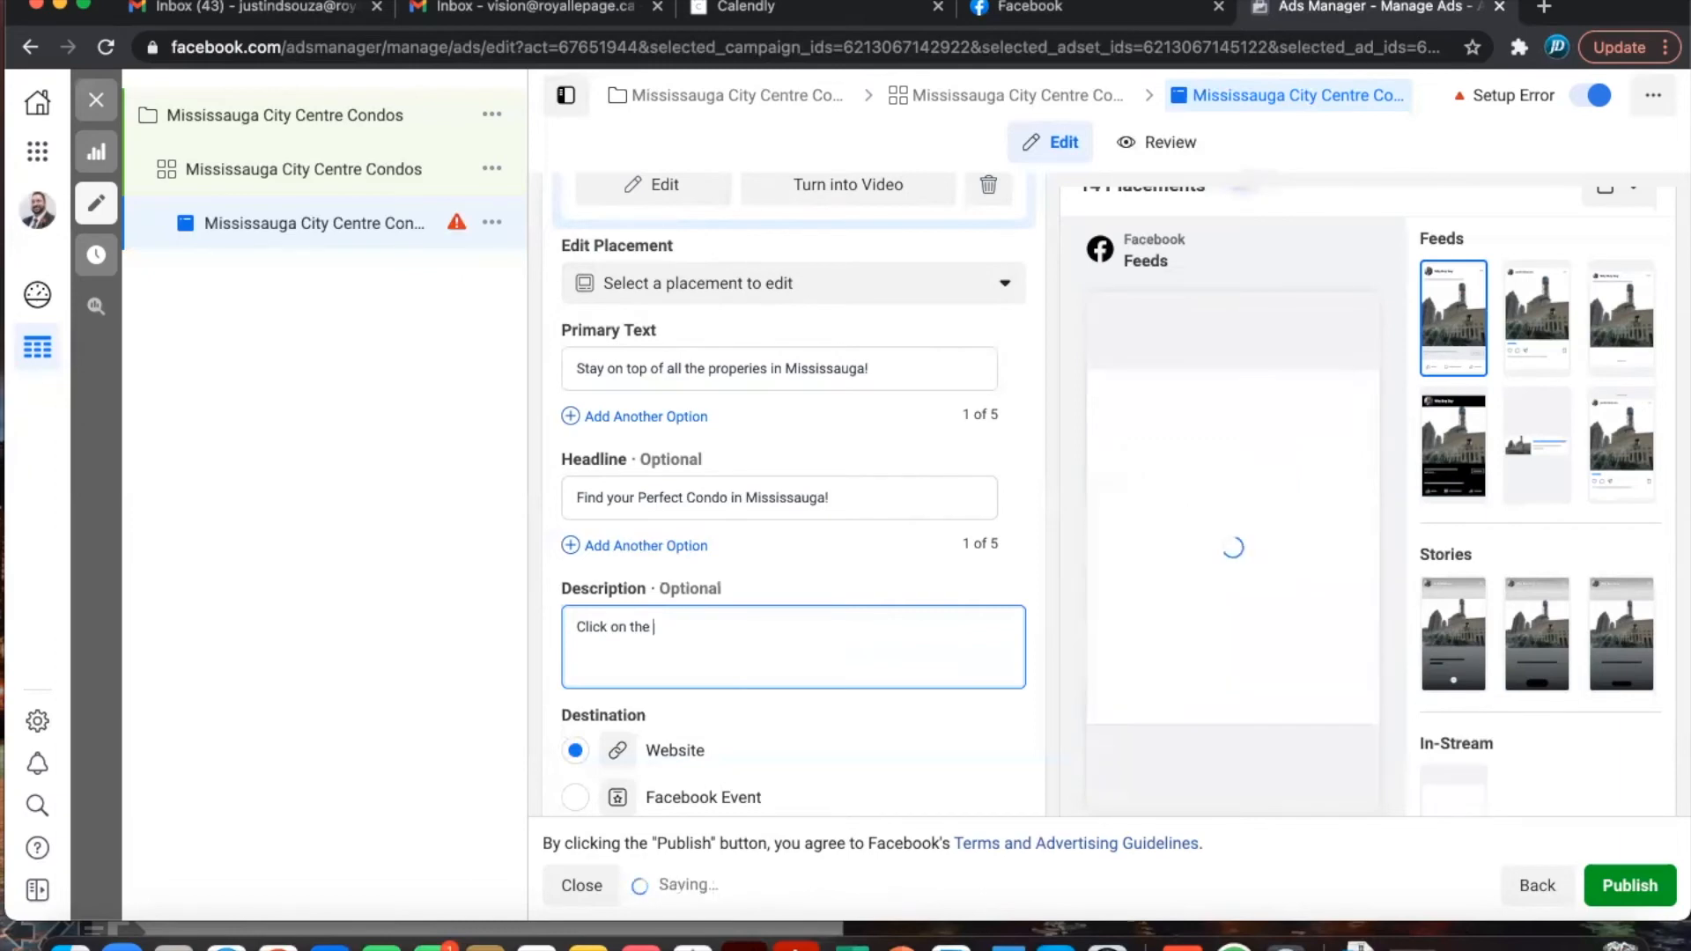
type("button")
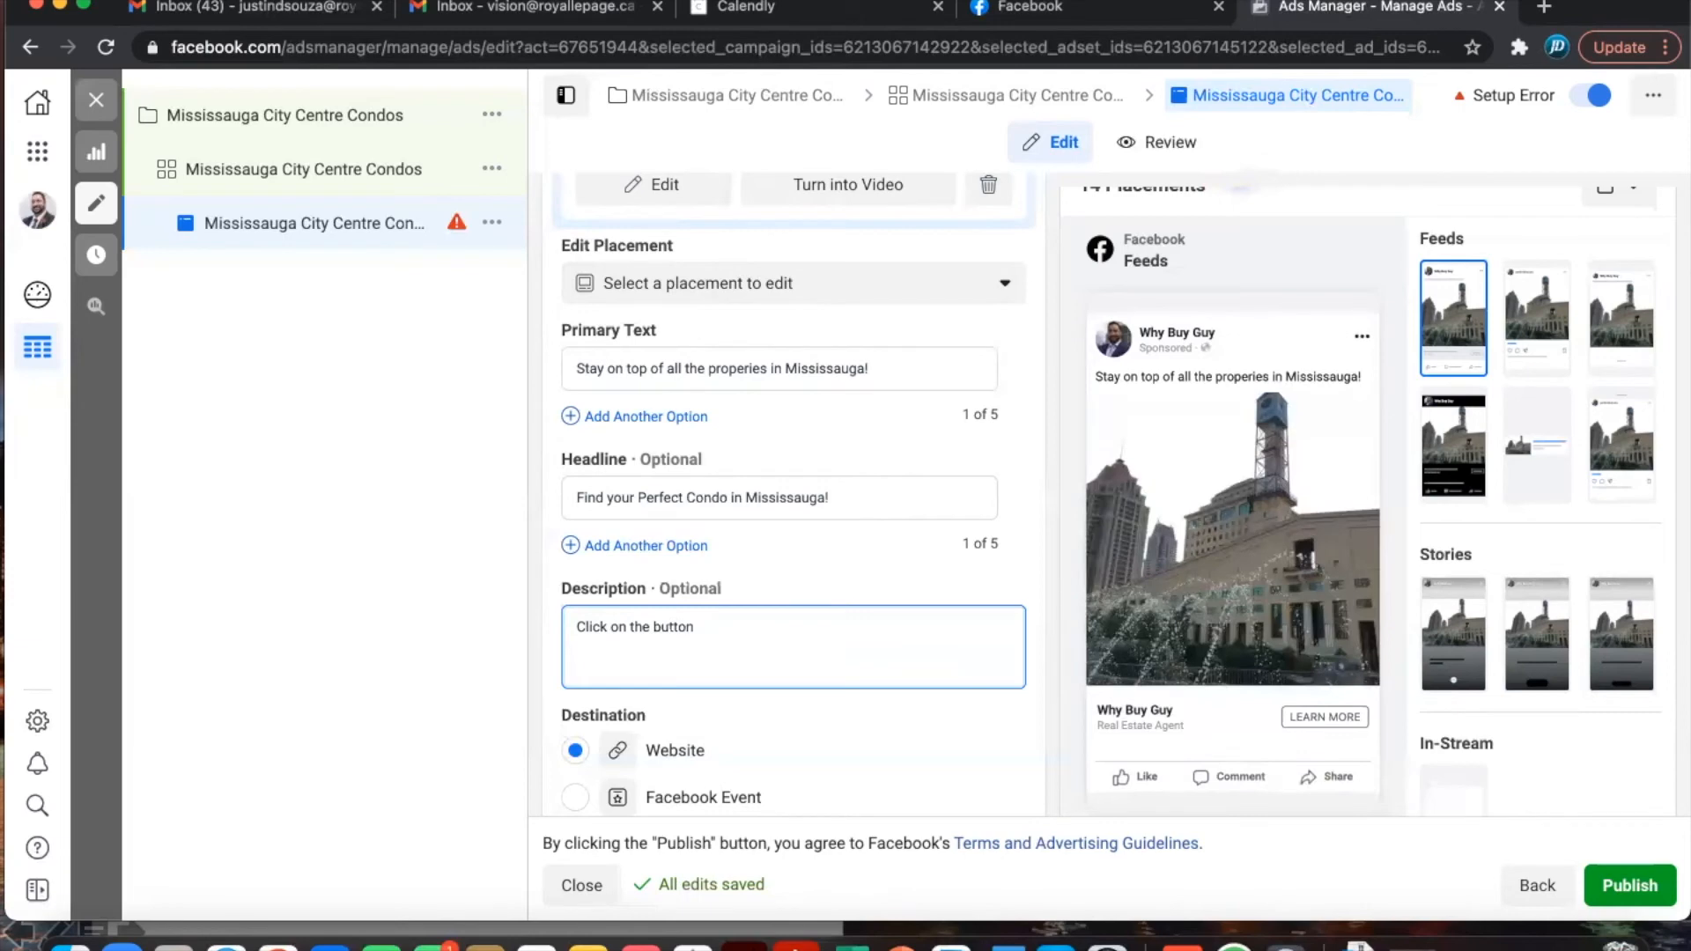
type(" to")
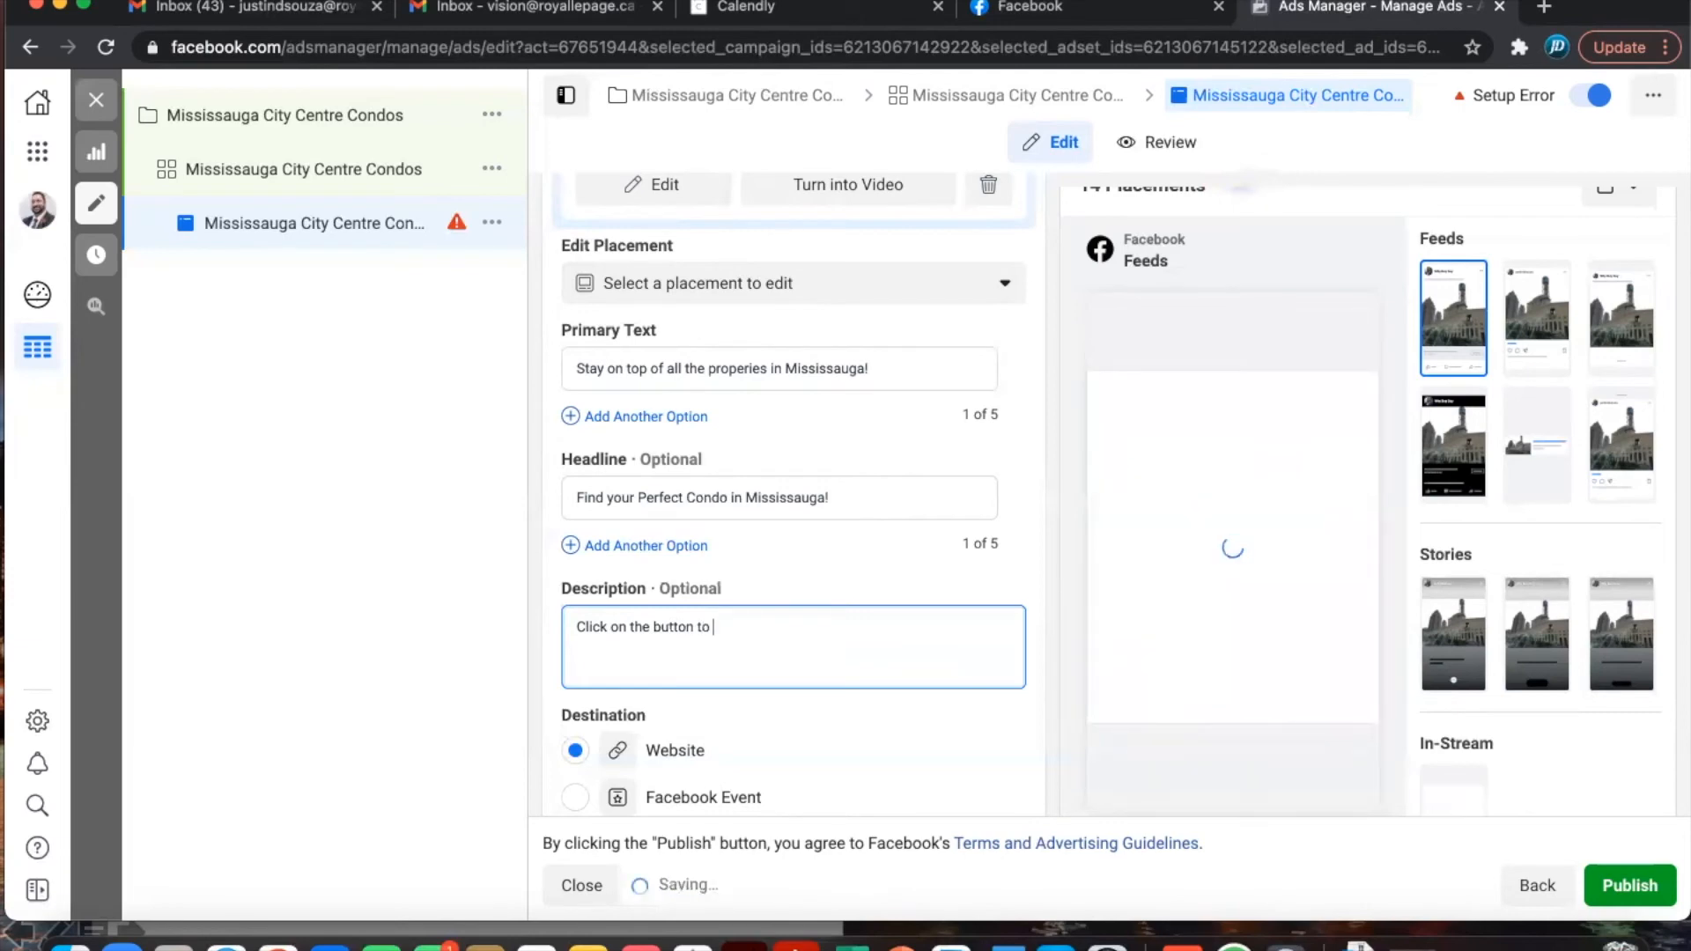
type(" get a")
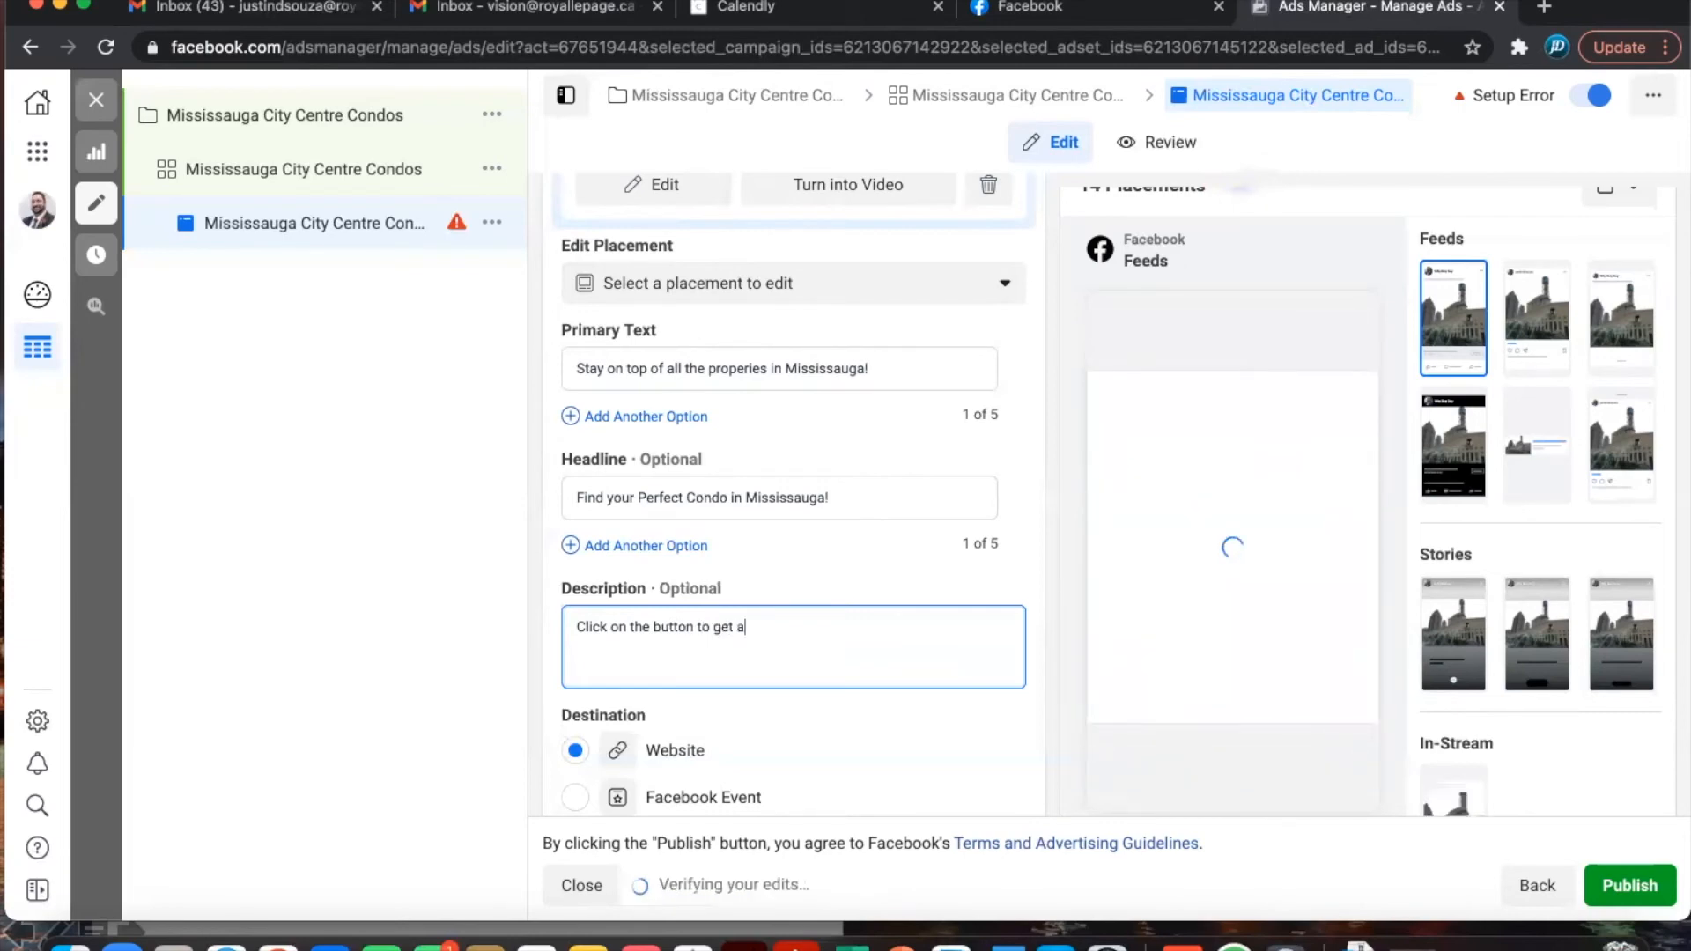
type("ll the information on")
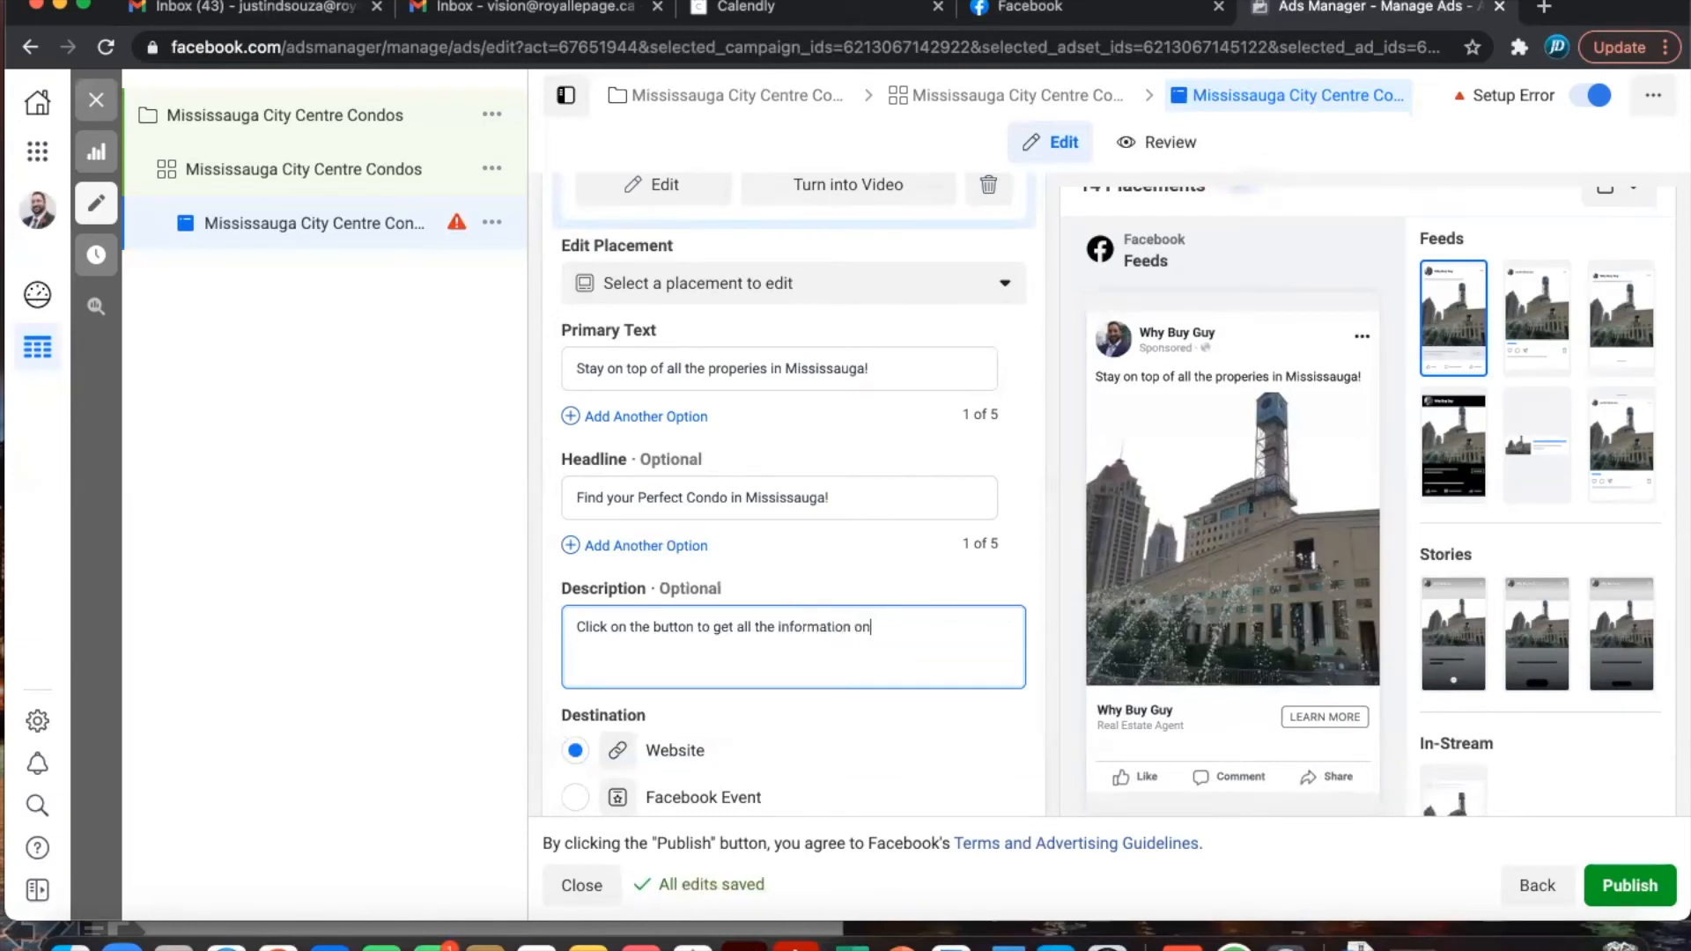
type("ilable condos ")
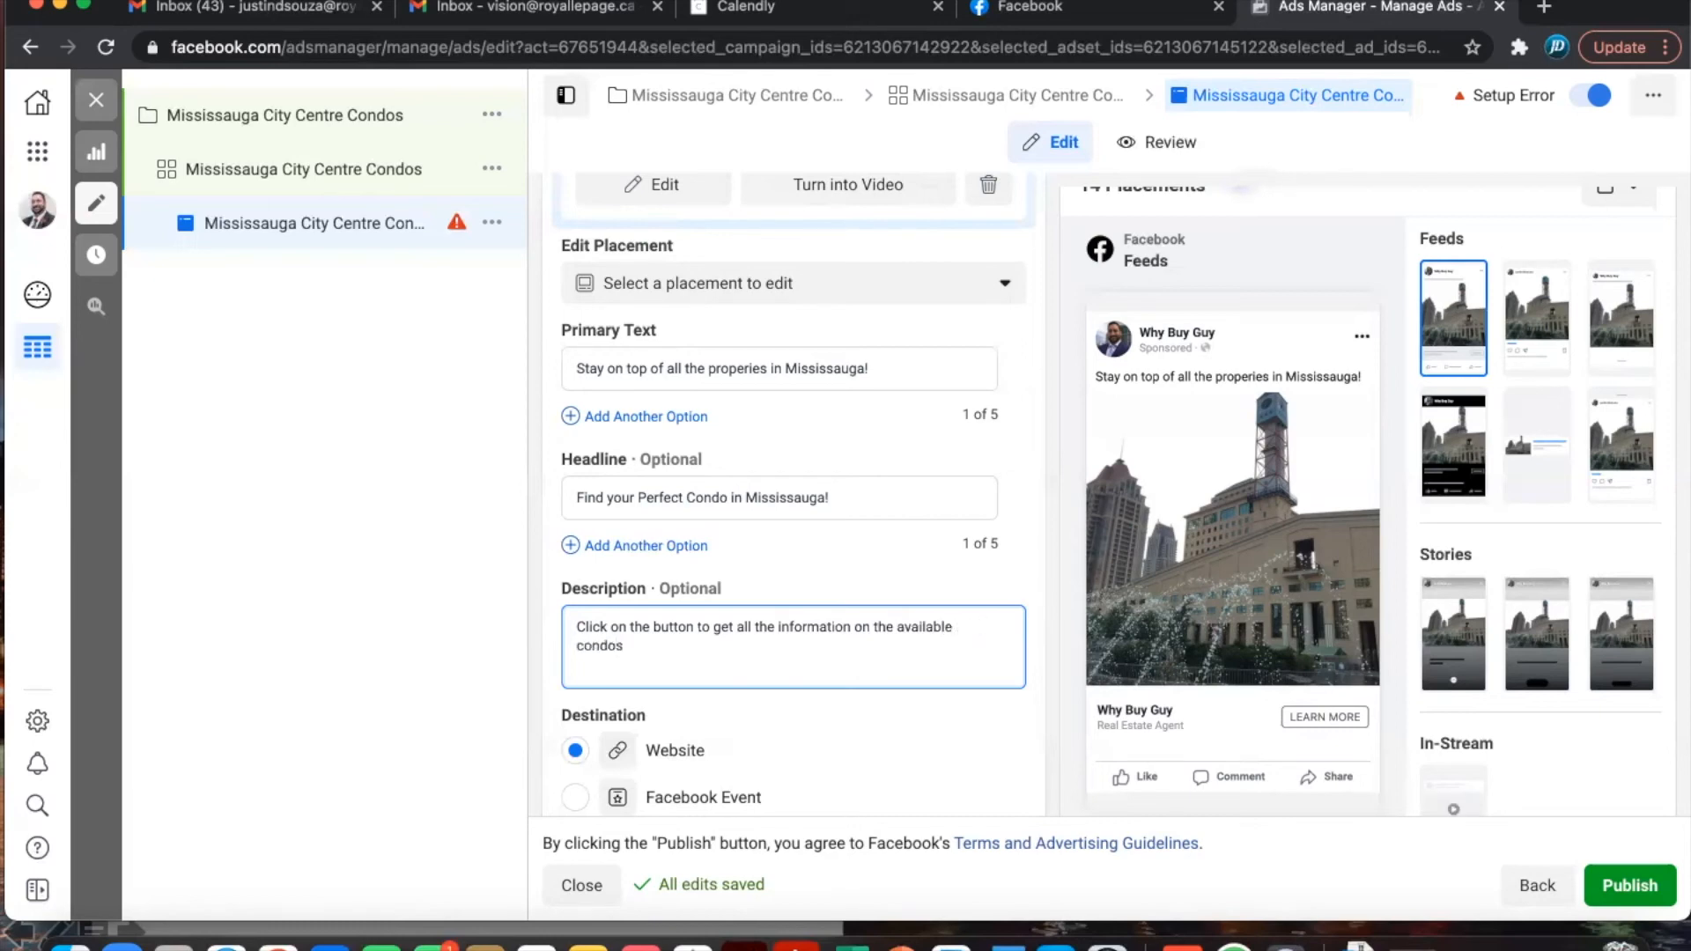
type("in Missisa")
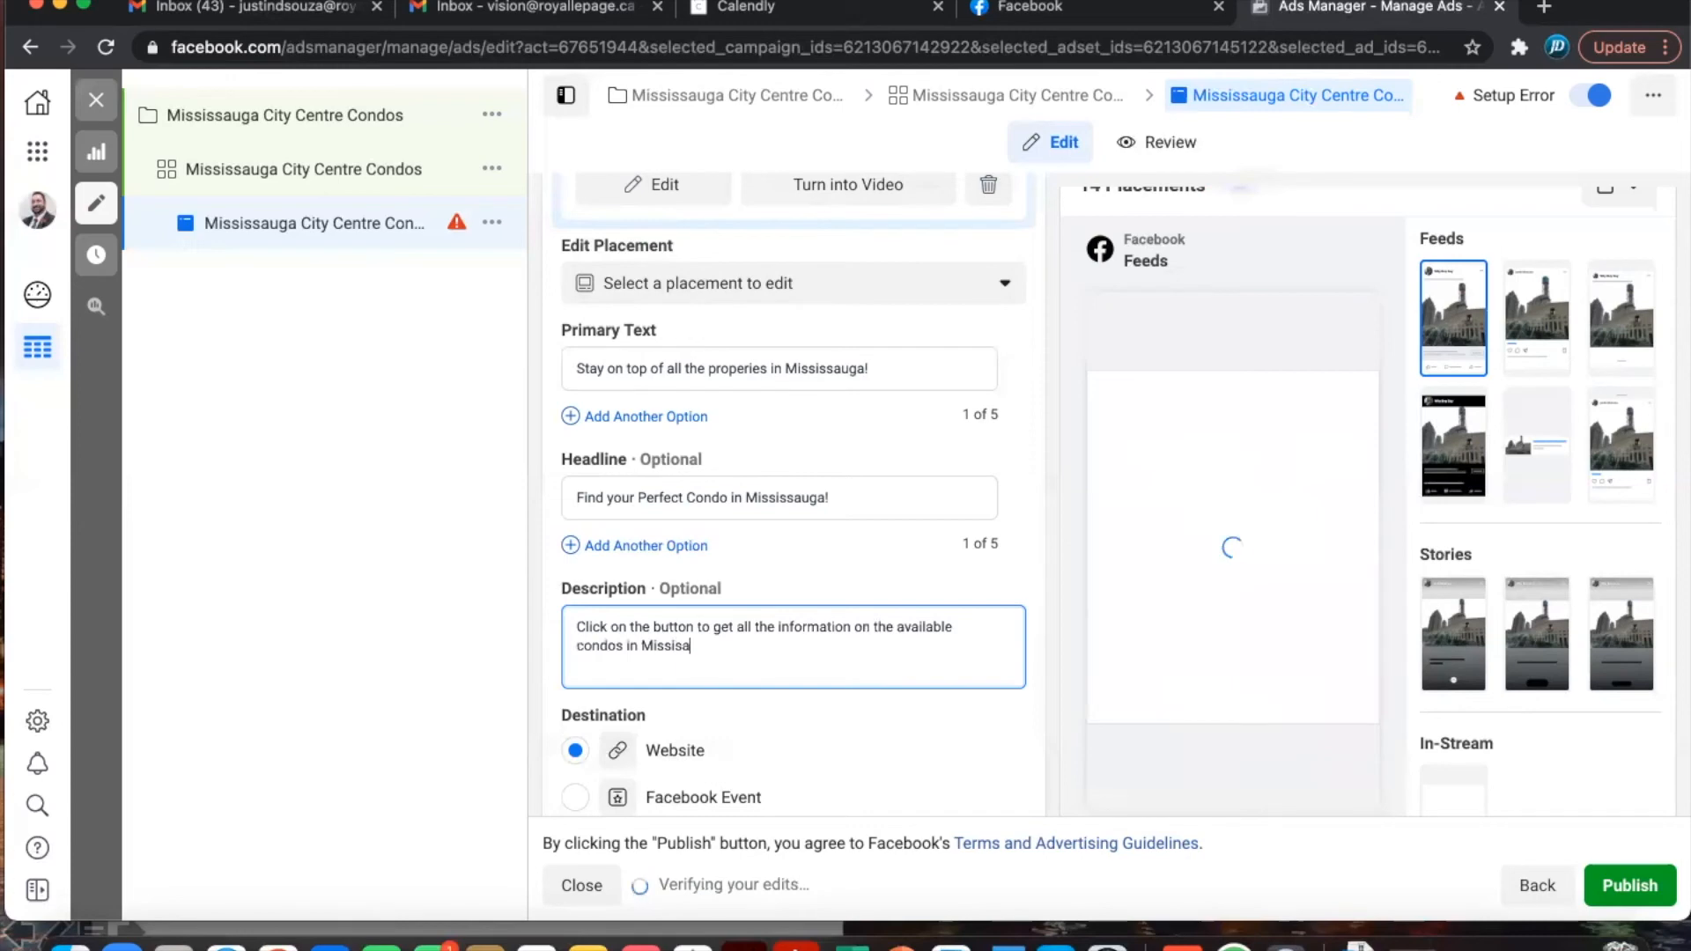
type("uga")
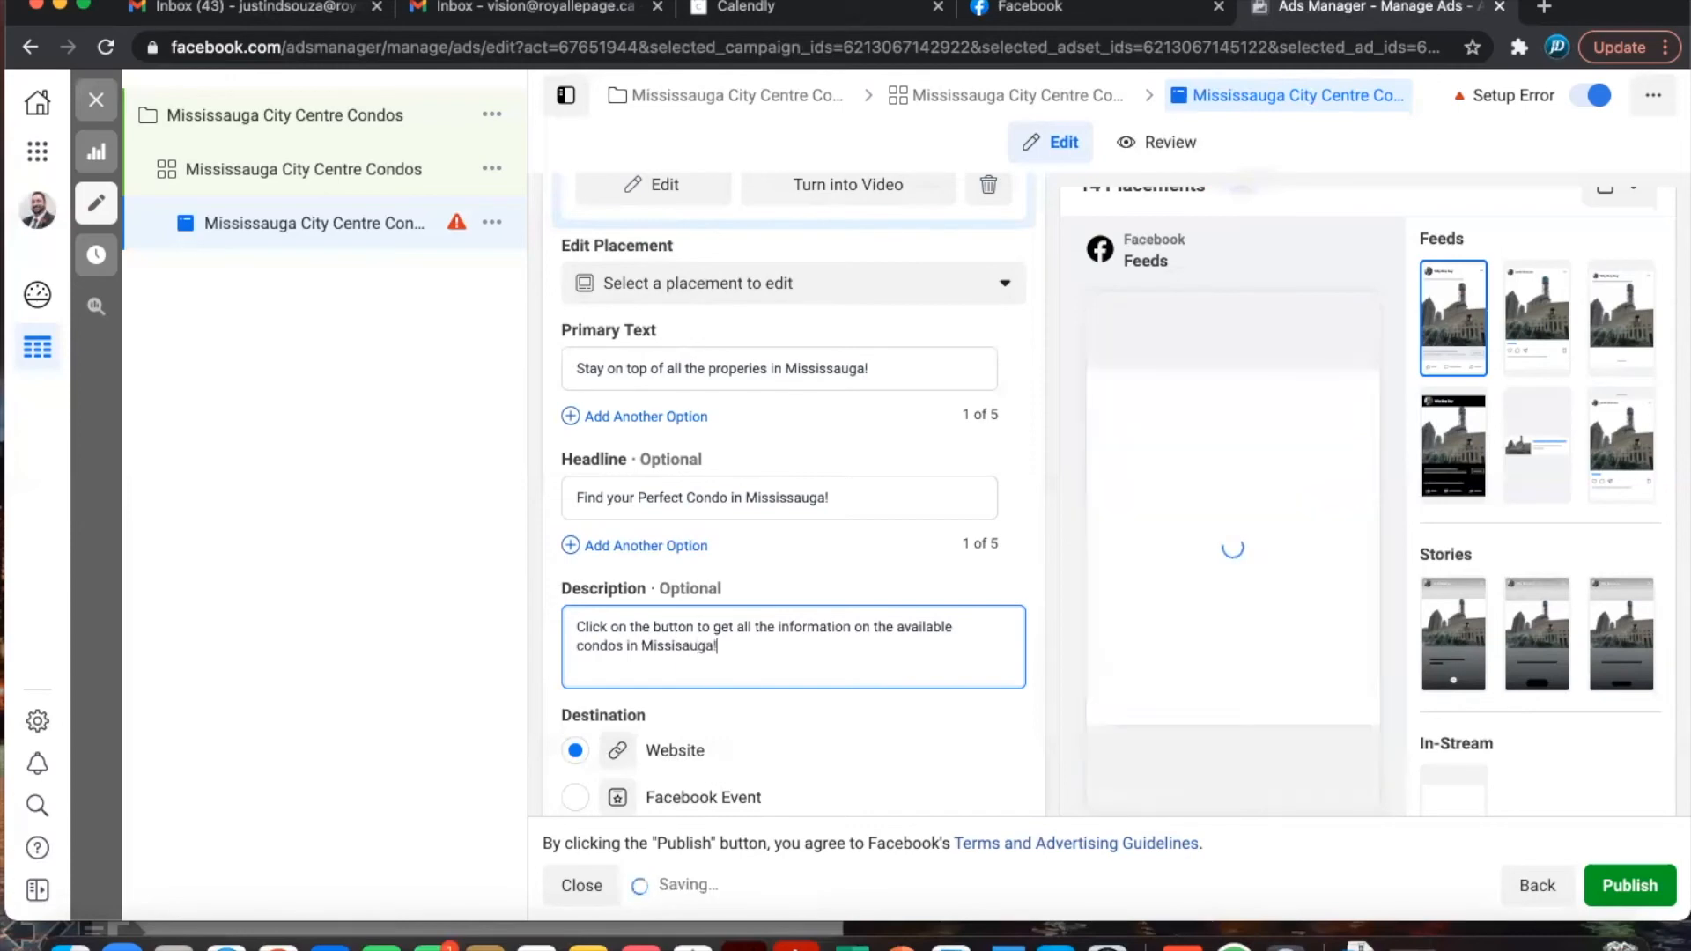
type(".")
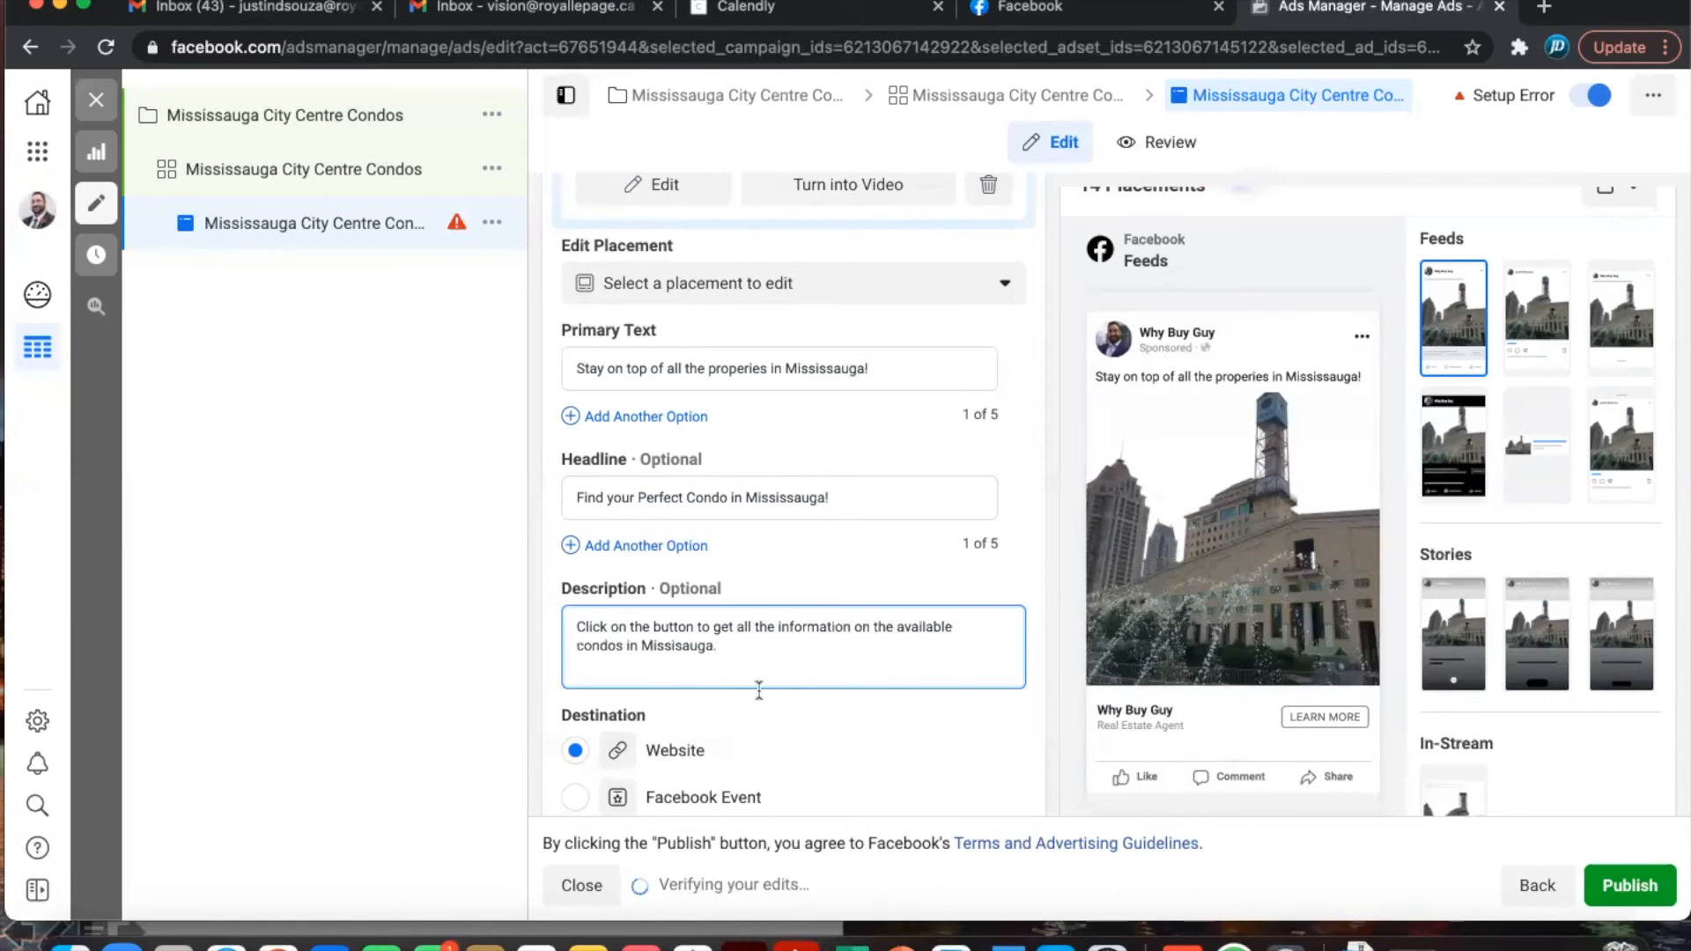
scroll(758, 687, "down", 5)
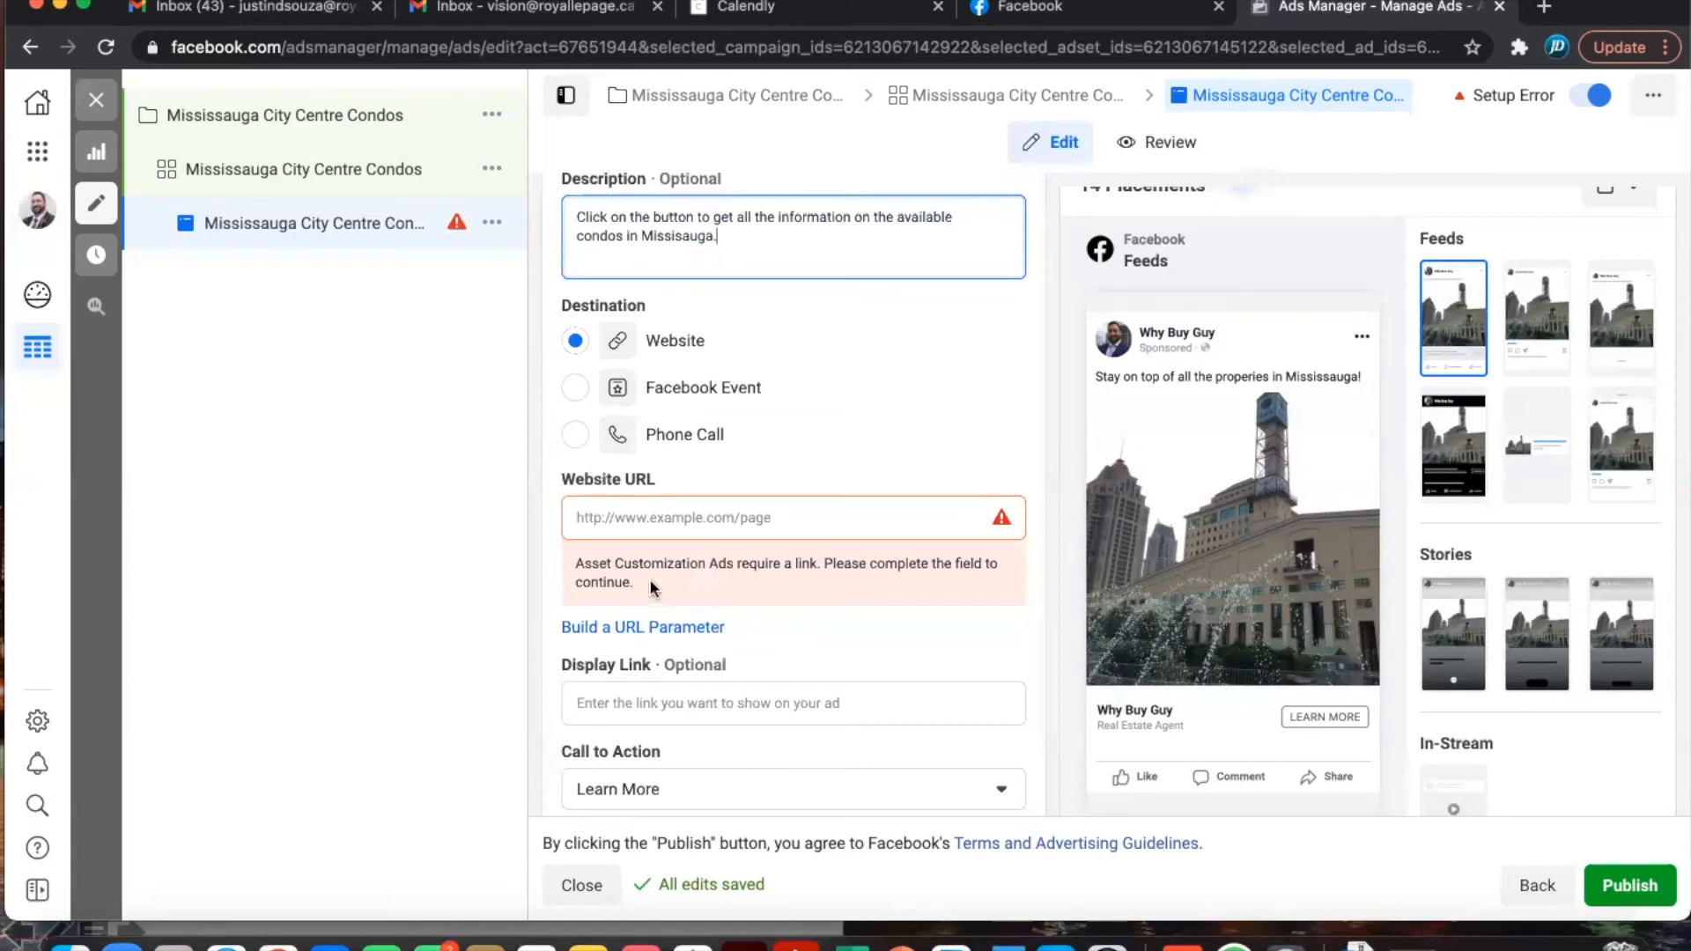
left_click(625, 509)
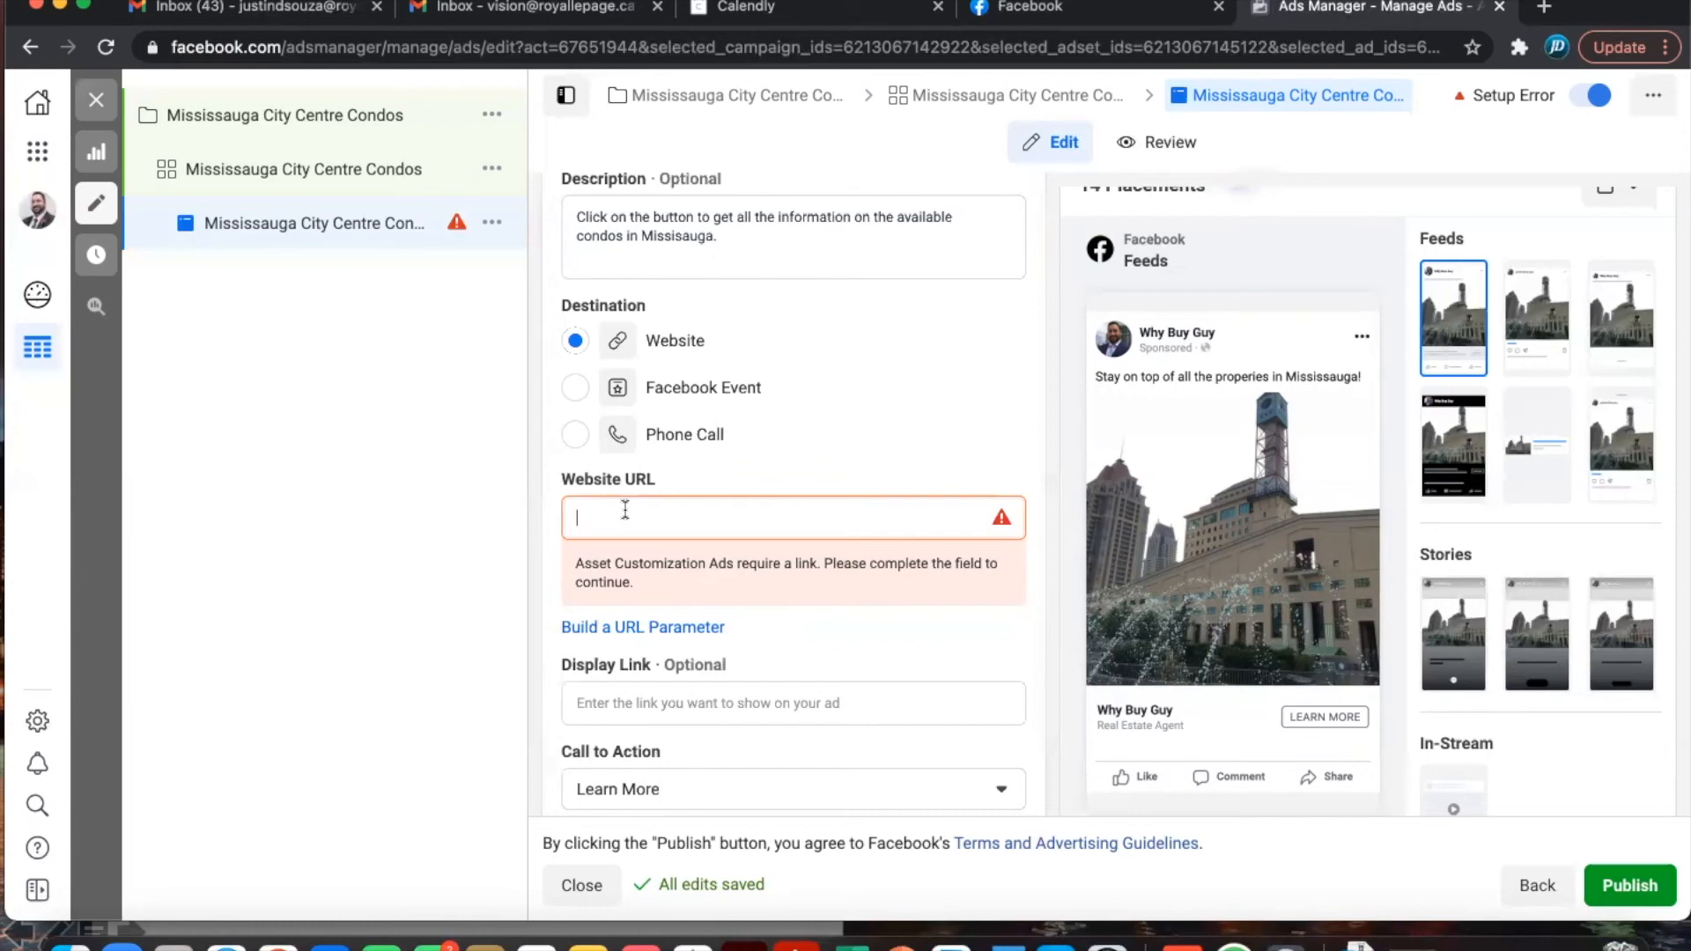
key("super+Tab")
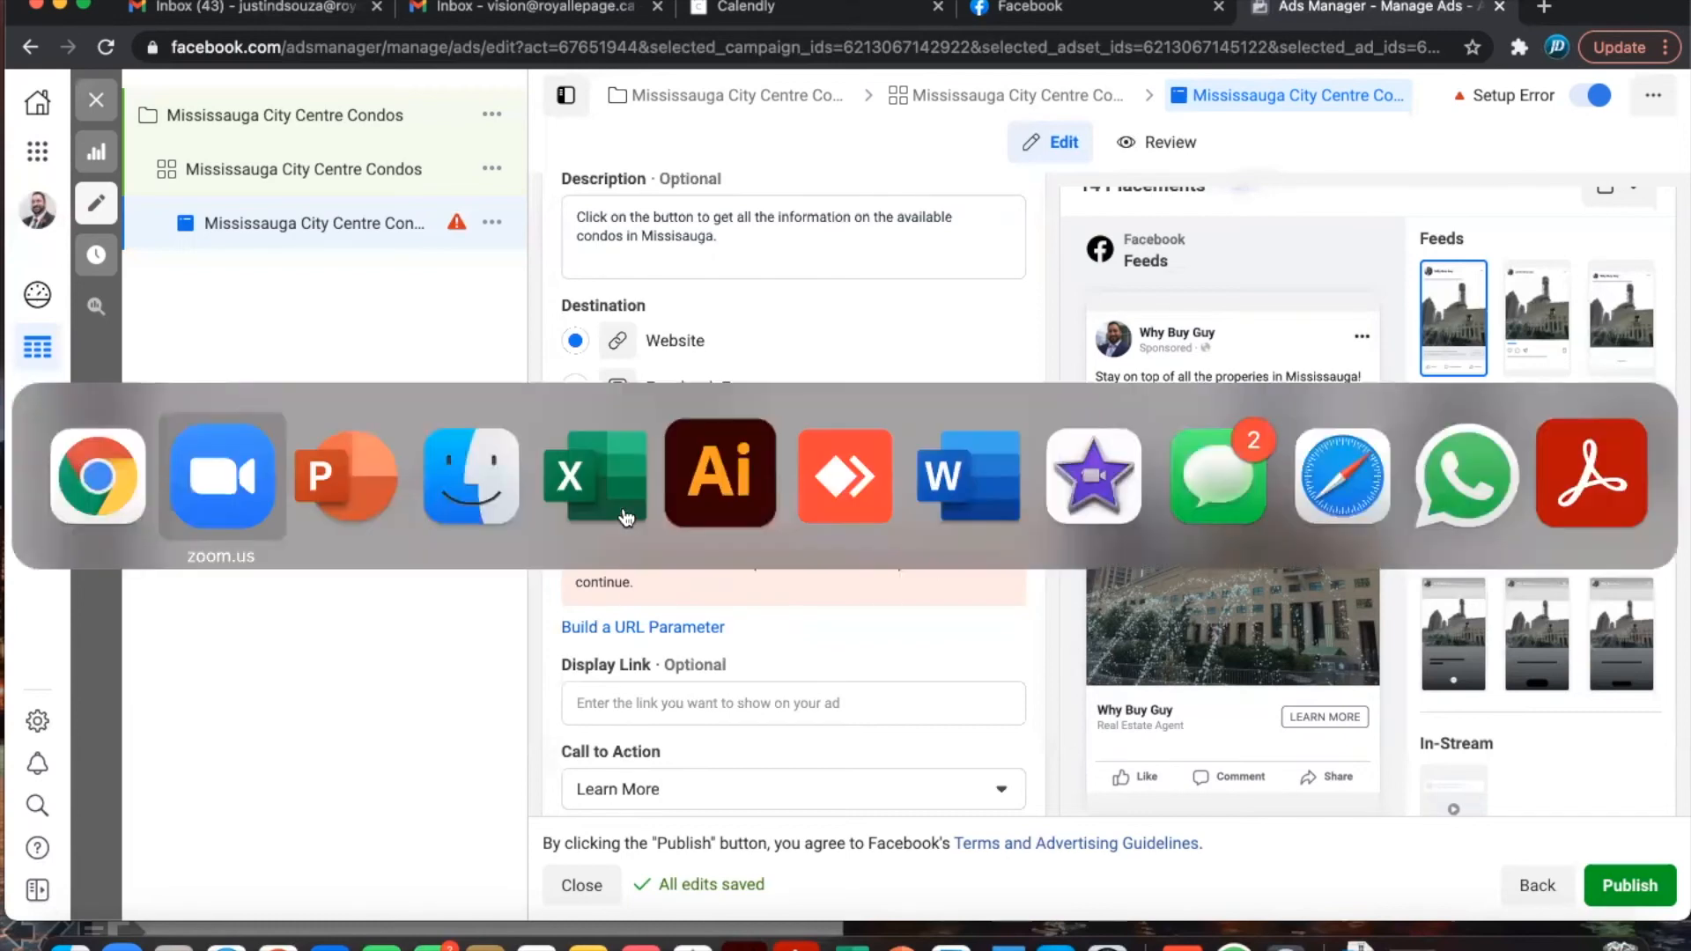
key("super+Tab")
key("super+Tab")
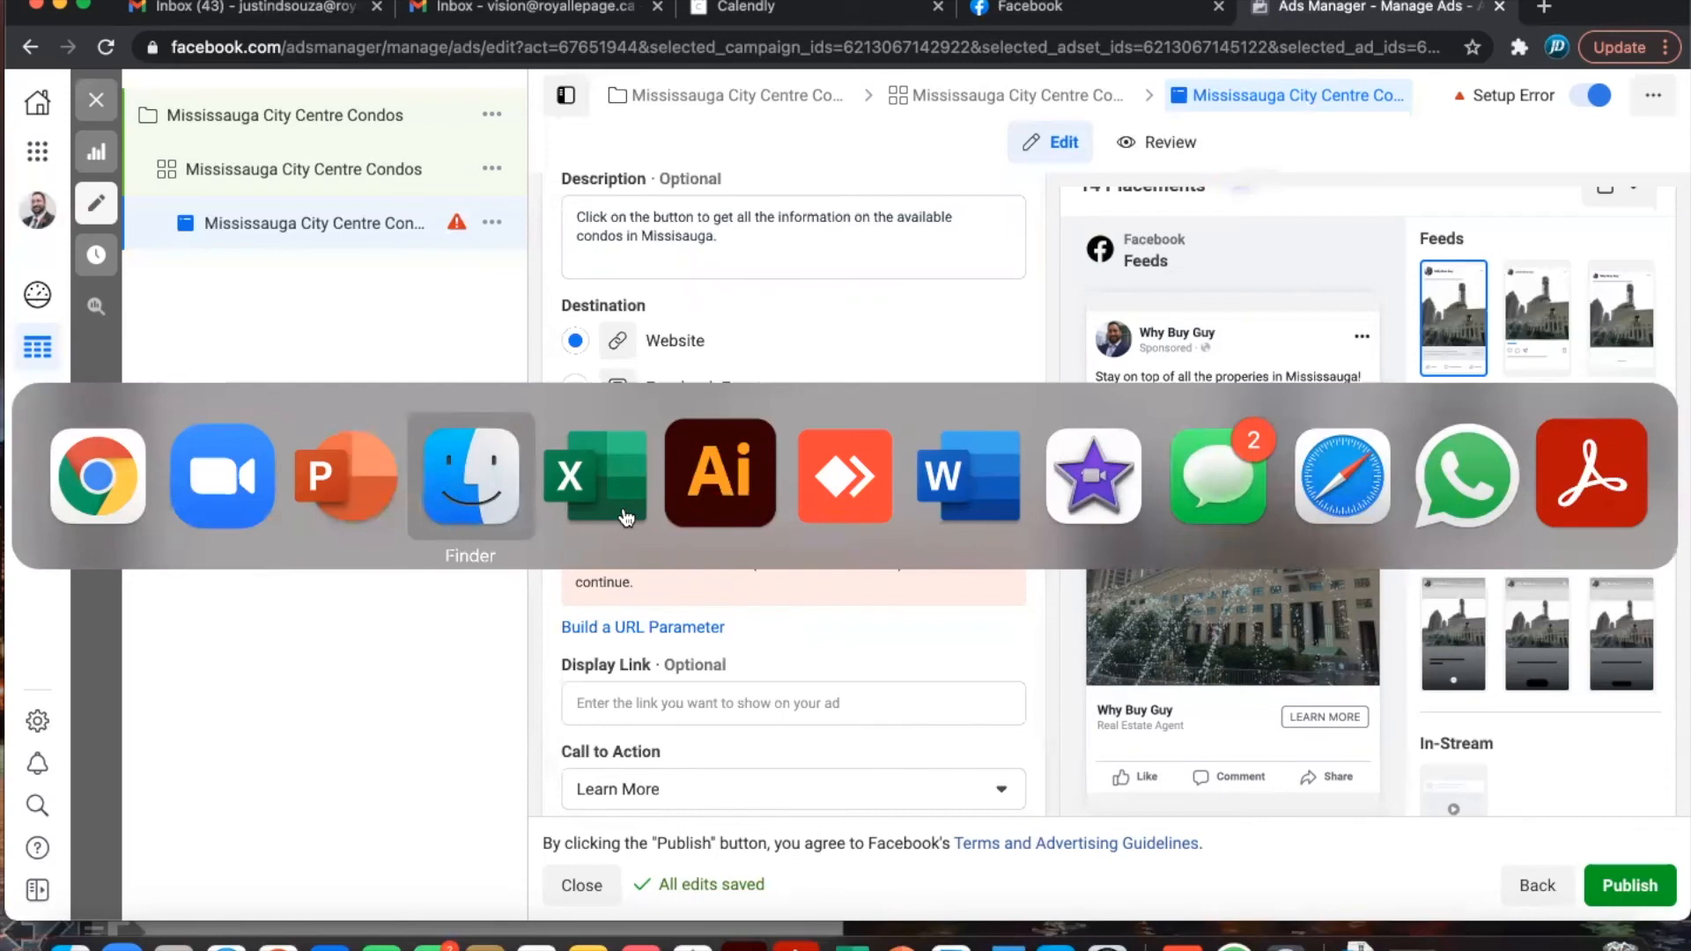
key("super+Tab")
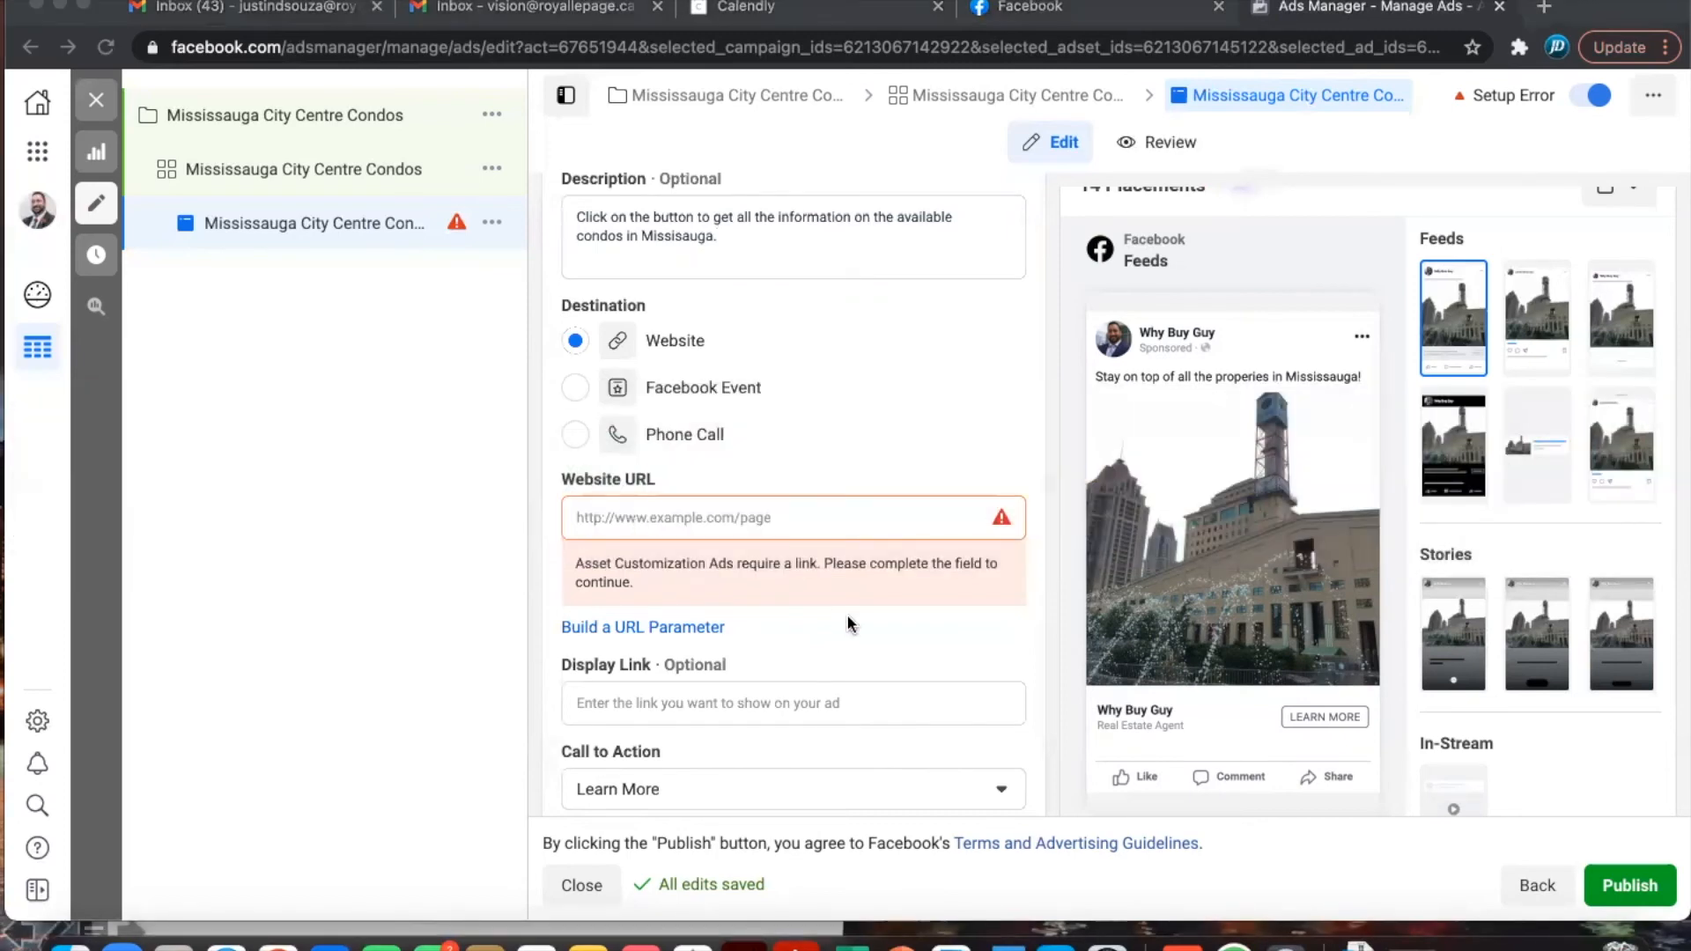
- Copy the listing URL in cell A29 of the Listings - Squeeze Pages workbook and return to Chrome
left_click(1568, 940)
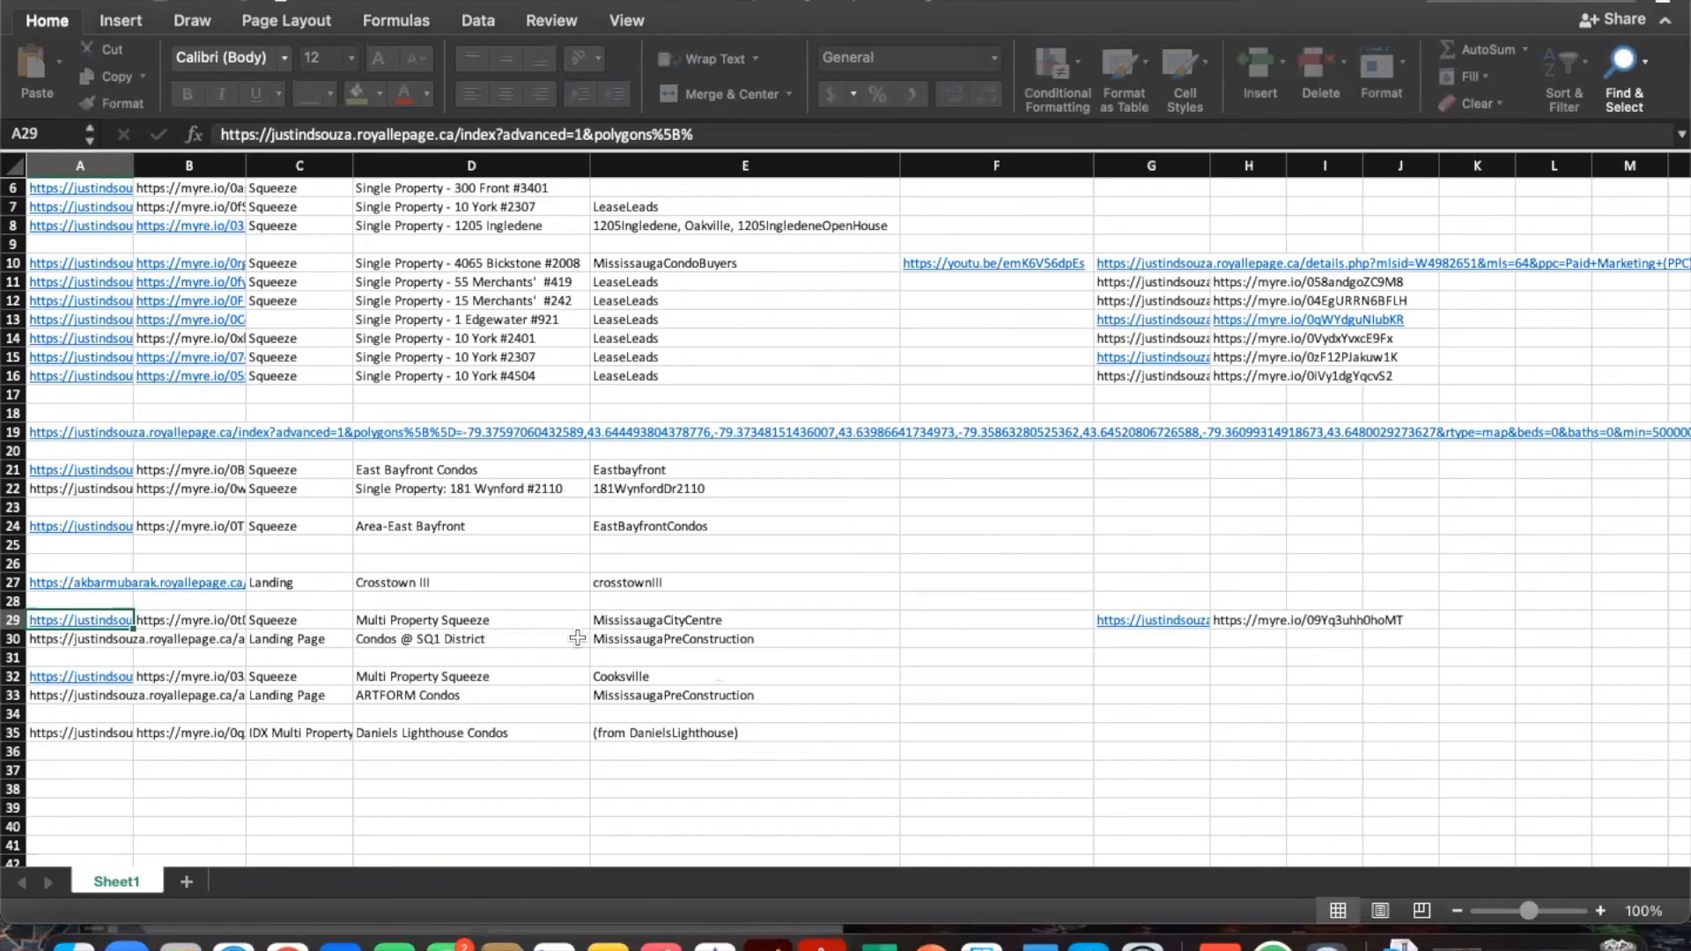
key("super+c")
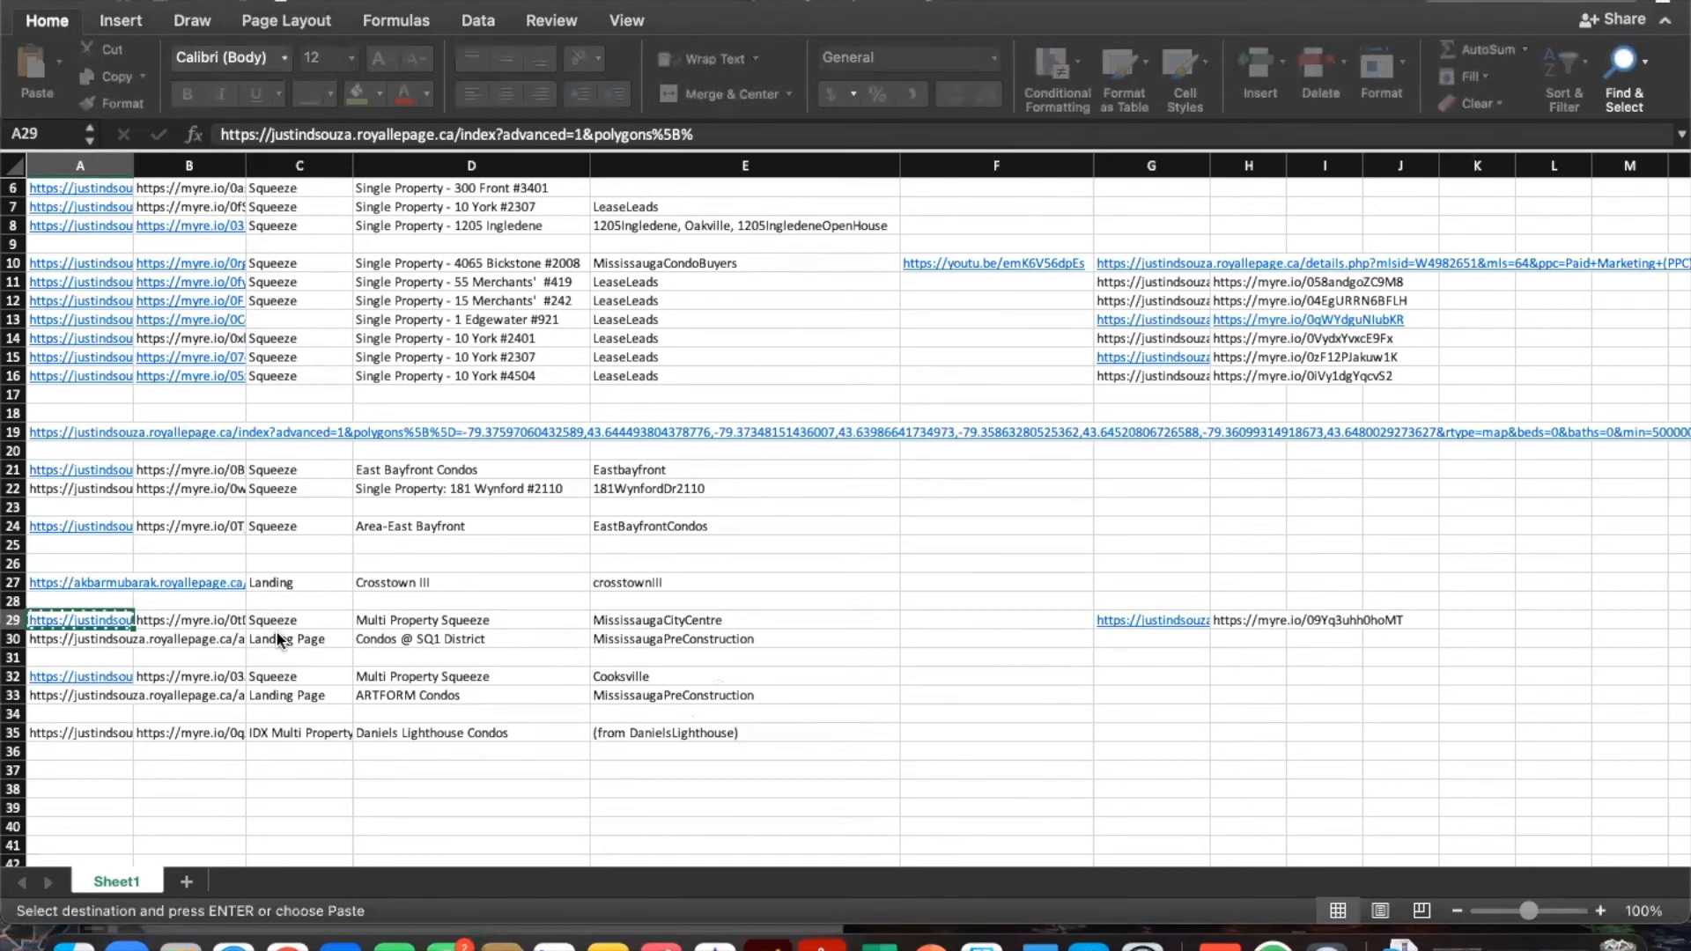
key("super+Tab")
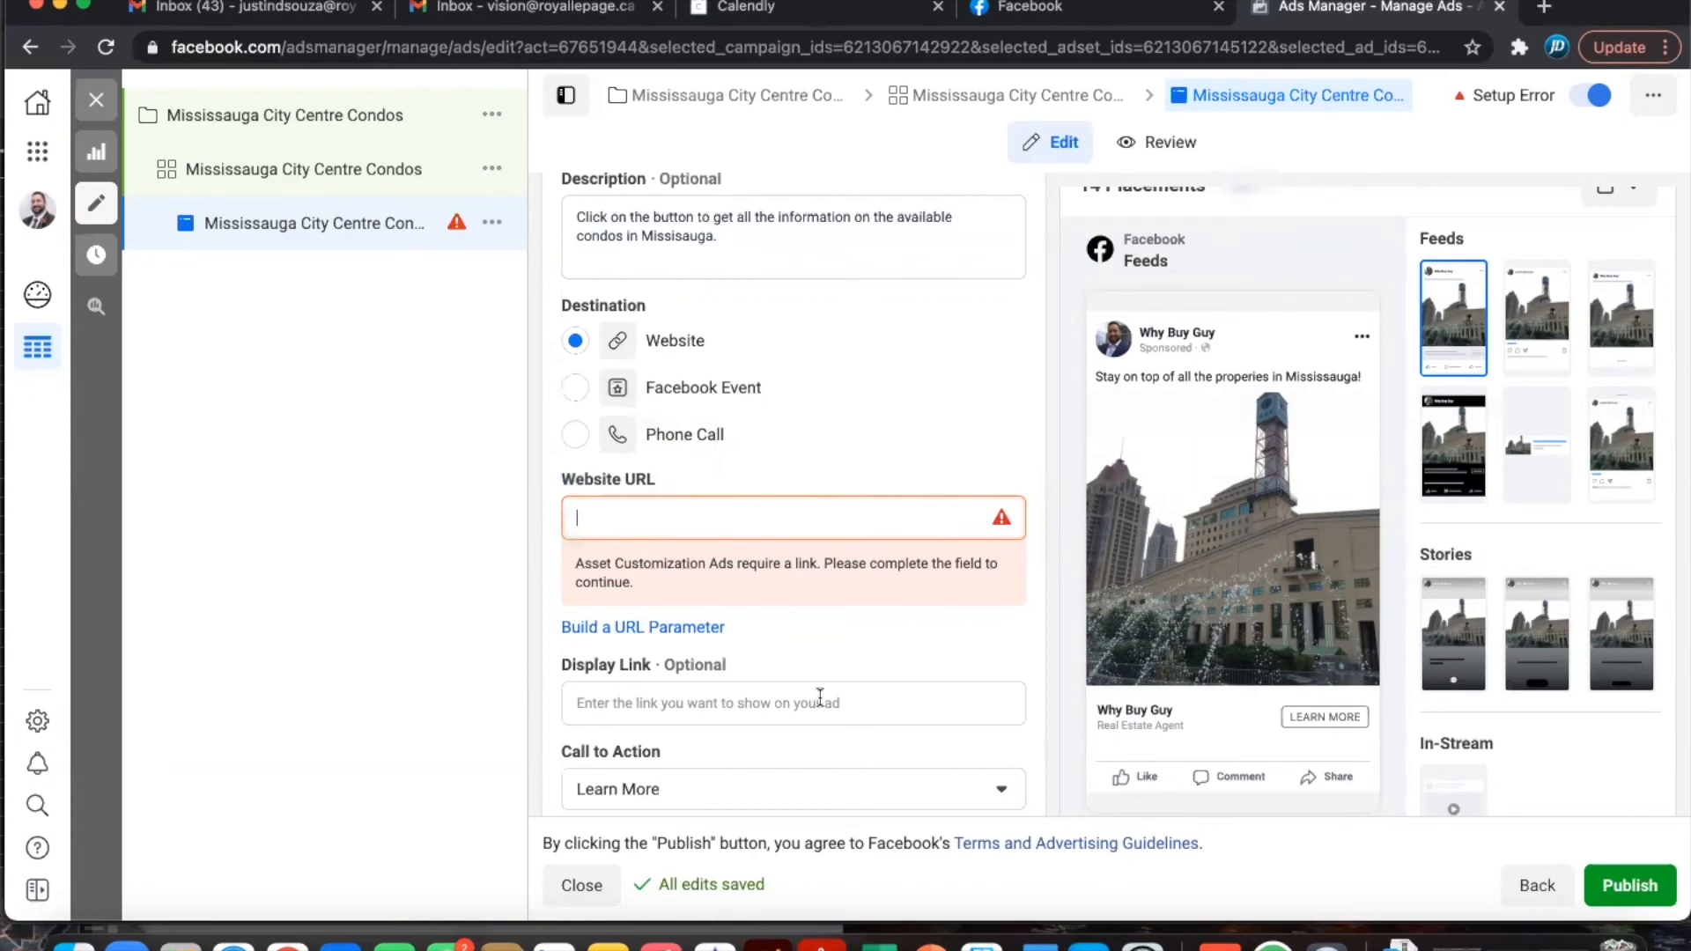
- Paste the copied Mississauga City Centre listing URL into the Website URL field
key("super+v")
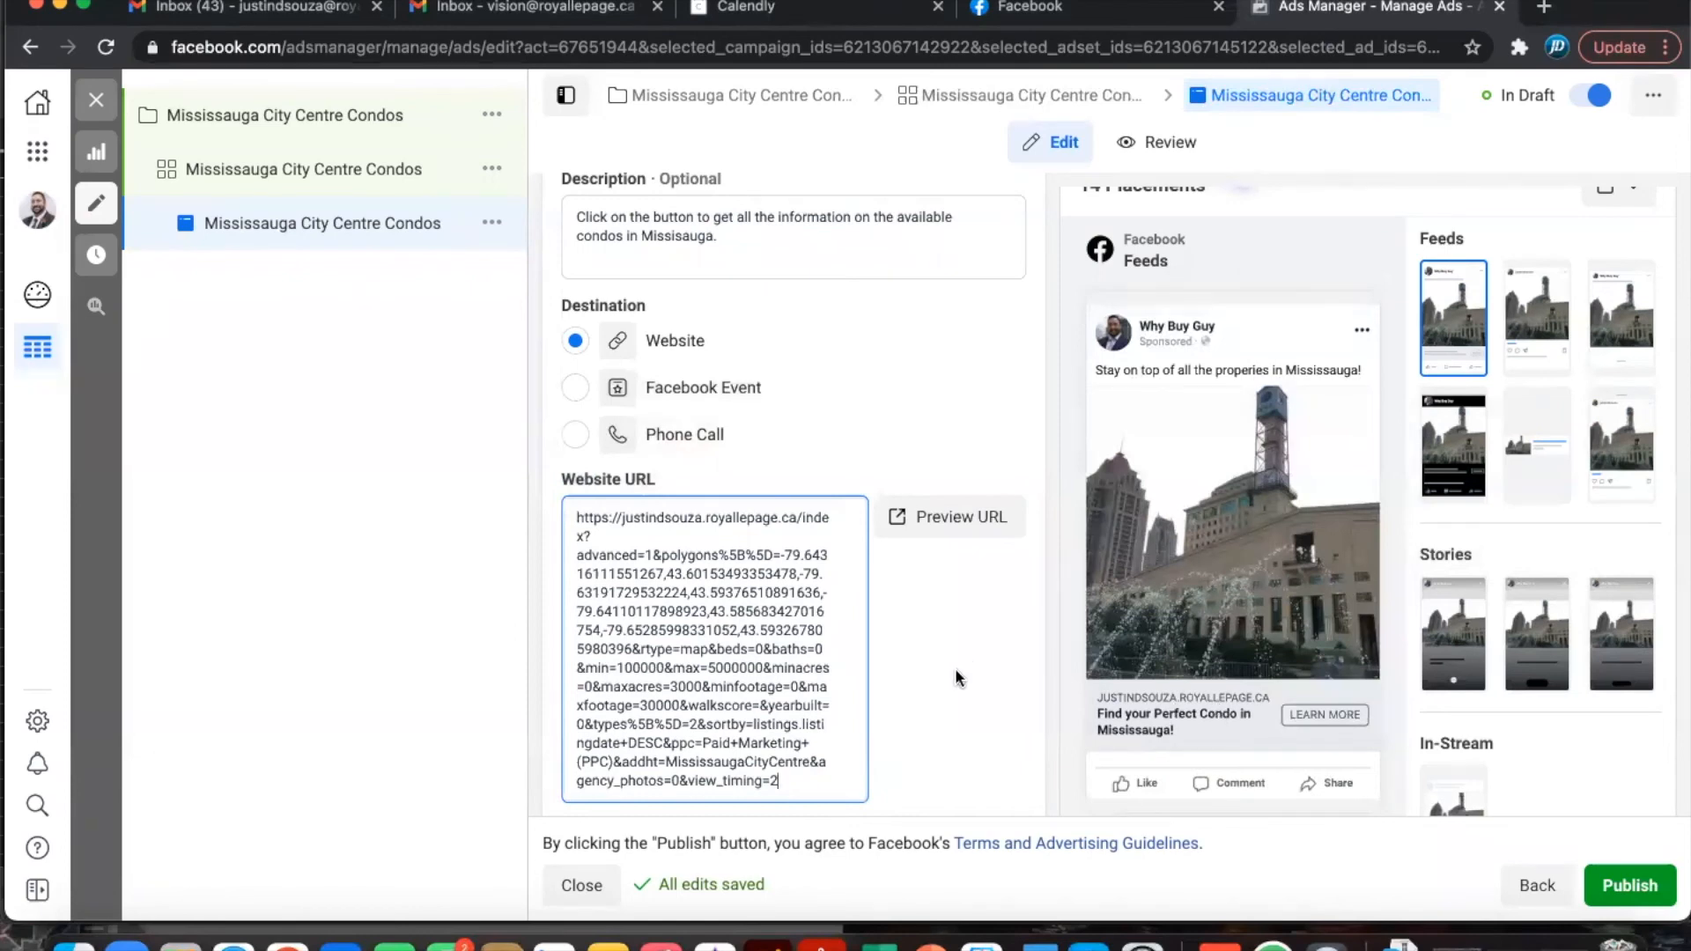
scroll(954, 667, "down", 3)
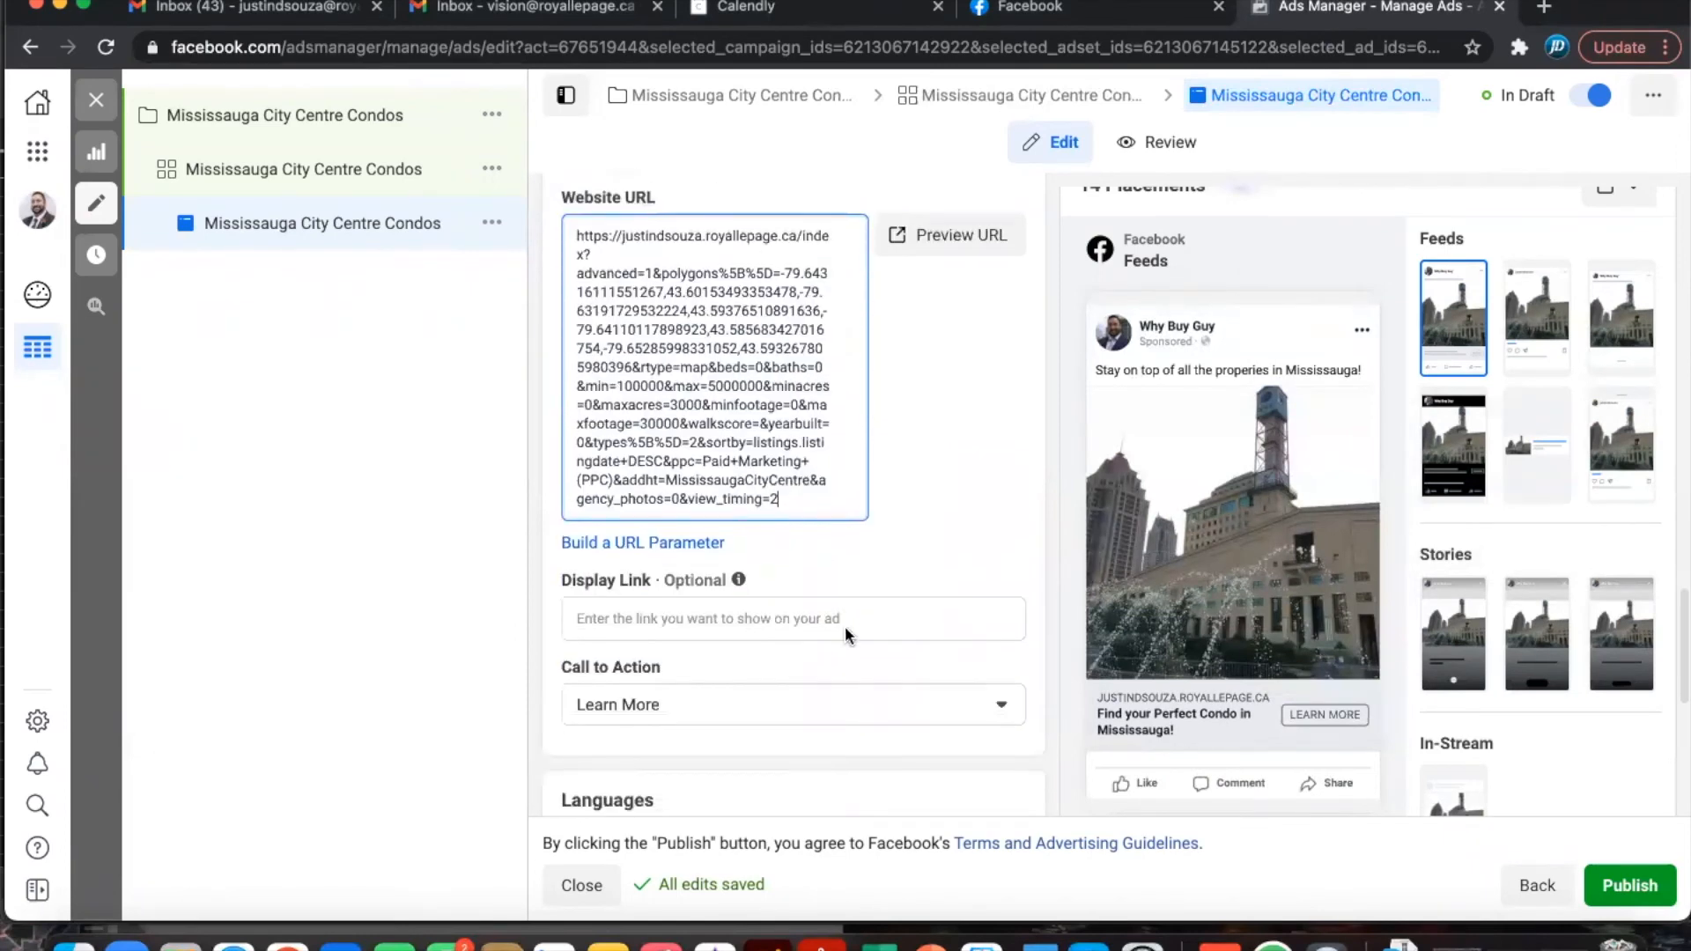
- Enter MississaugaCityCentreCondos.com as display link, then trim it to MississaugaCondos.com
left_click(671, 626)
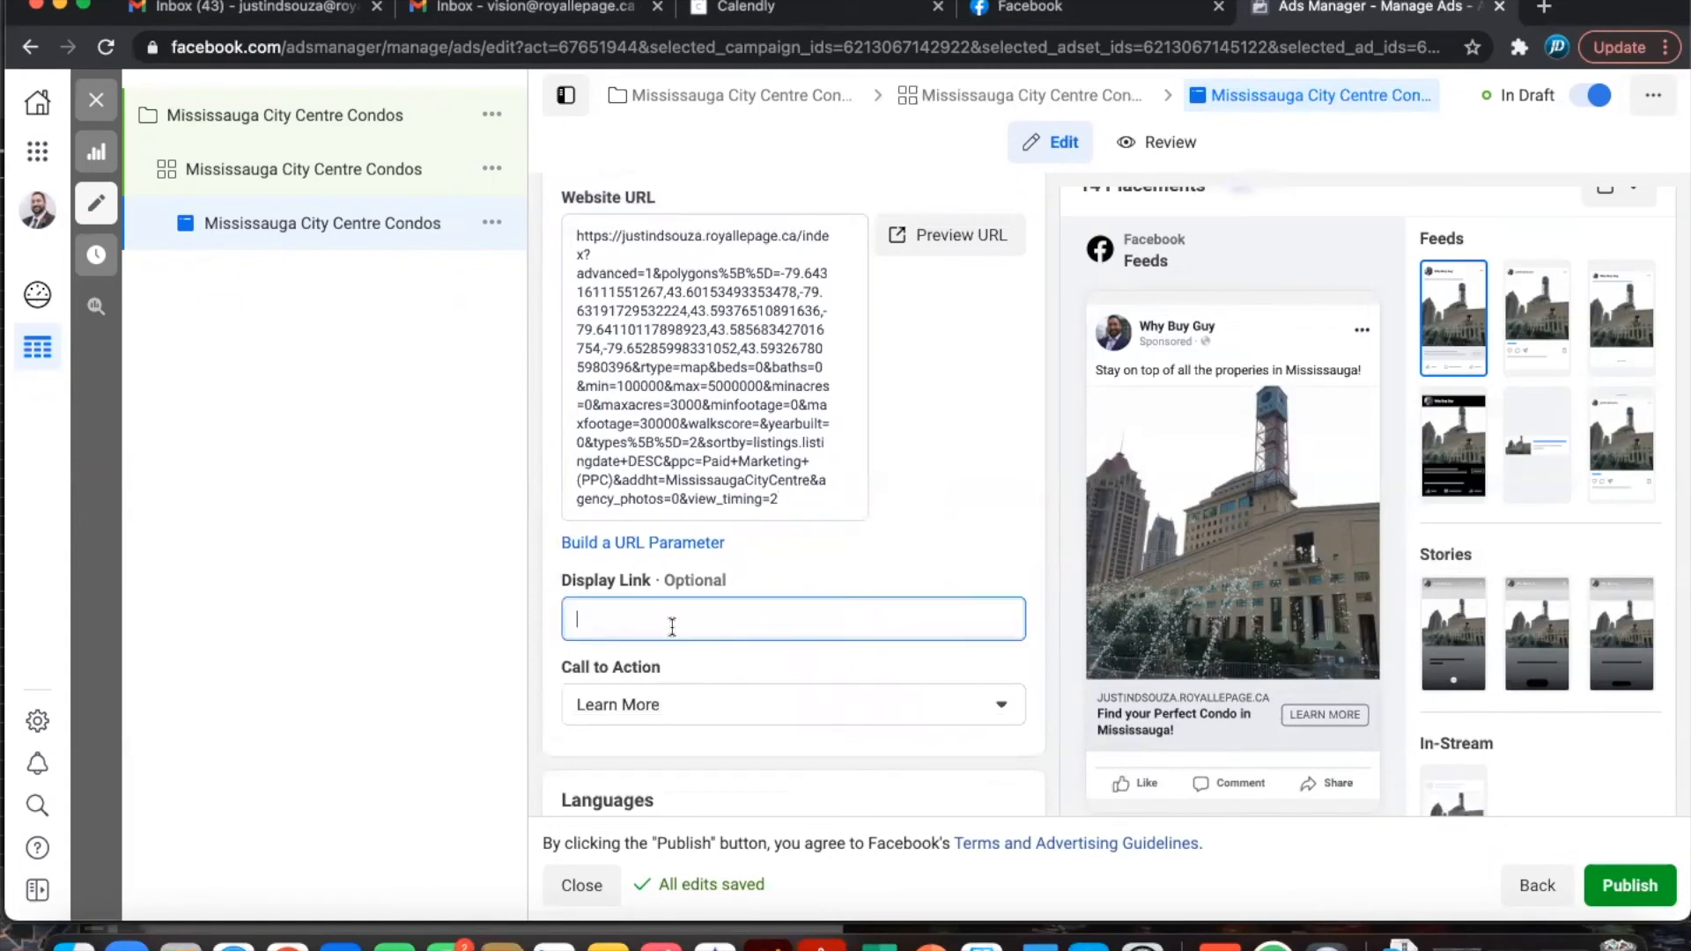
type("MississaugaCiti")
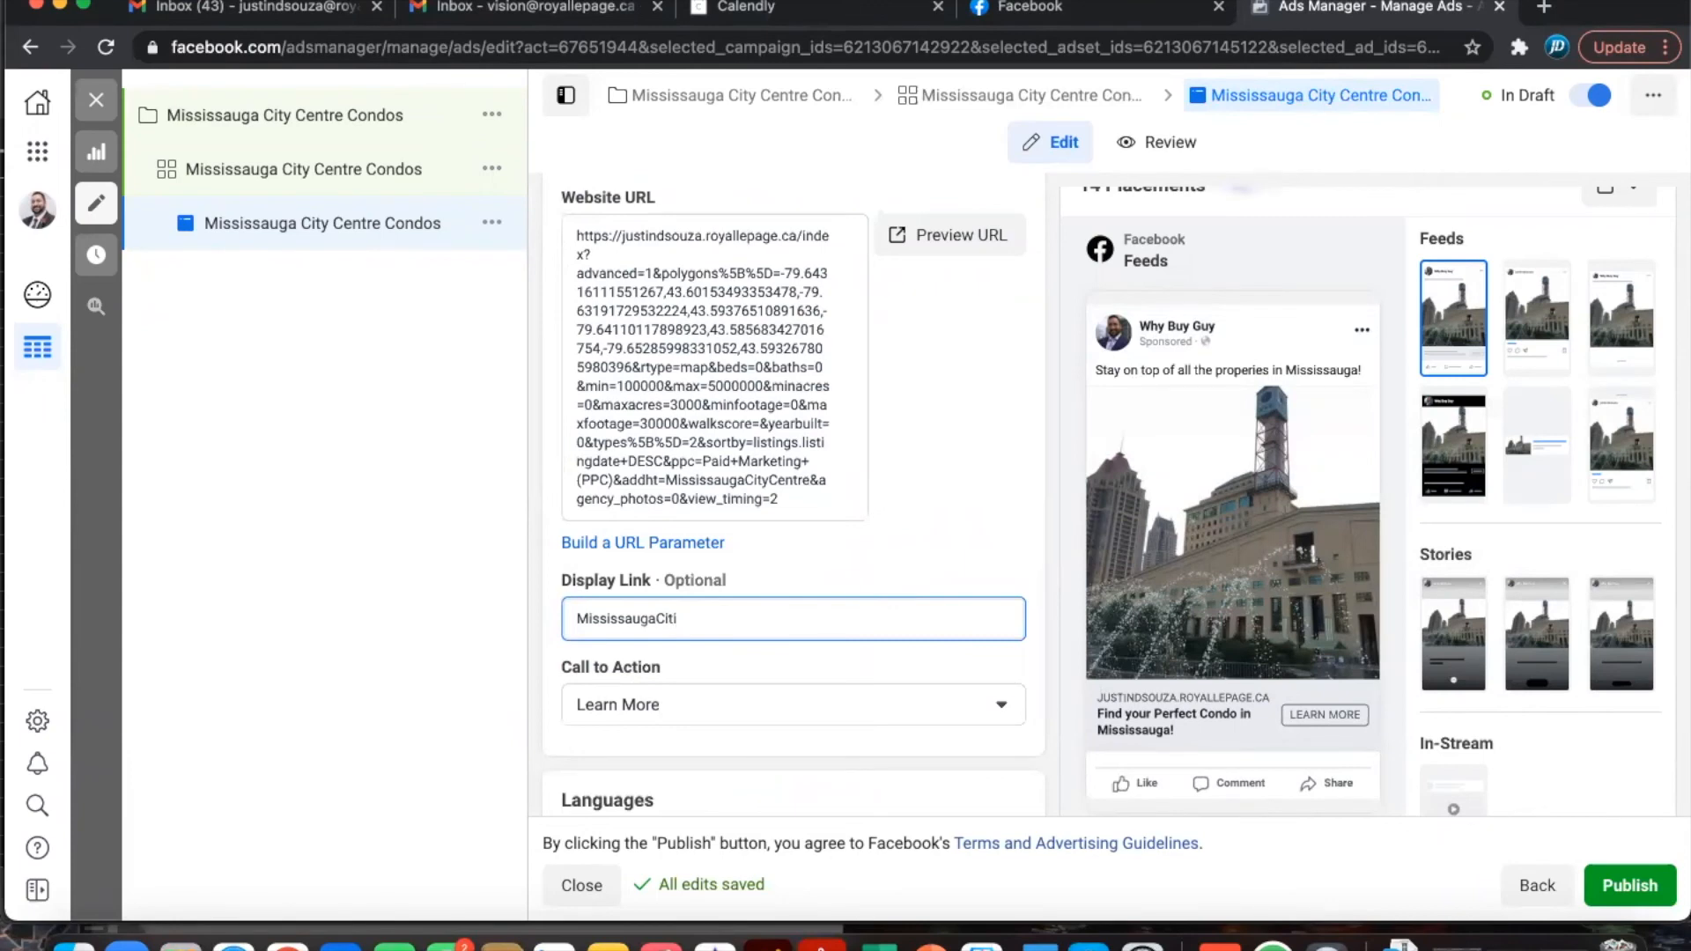
key("BackSpace")
type("y")
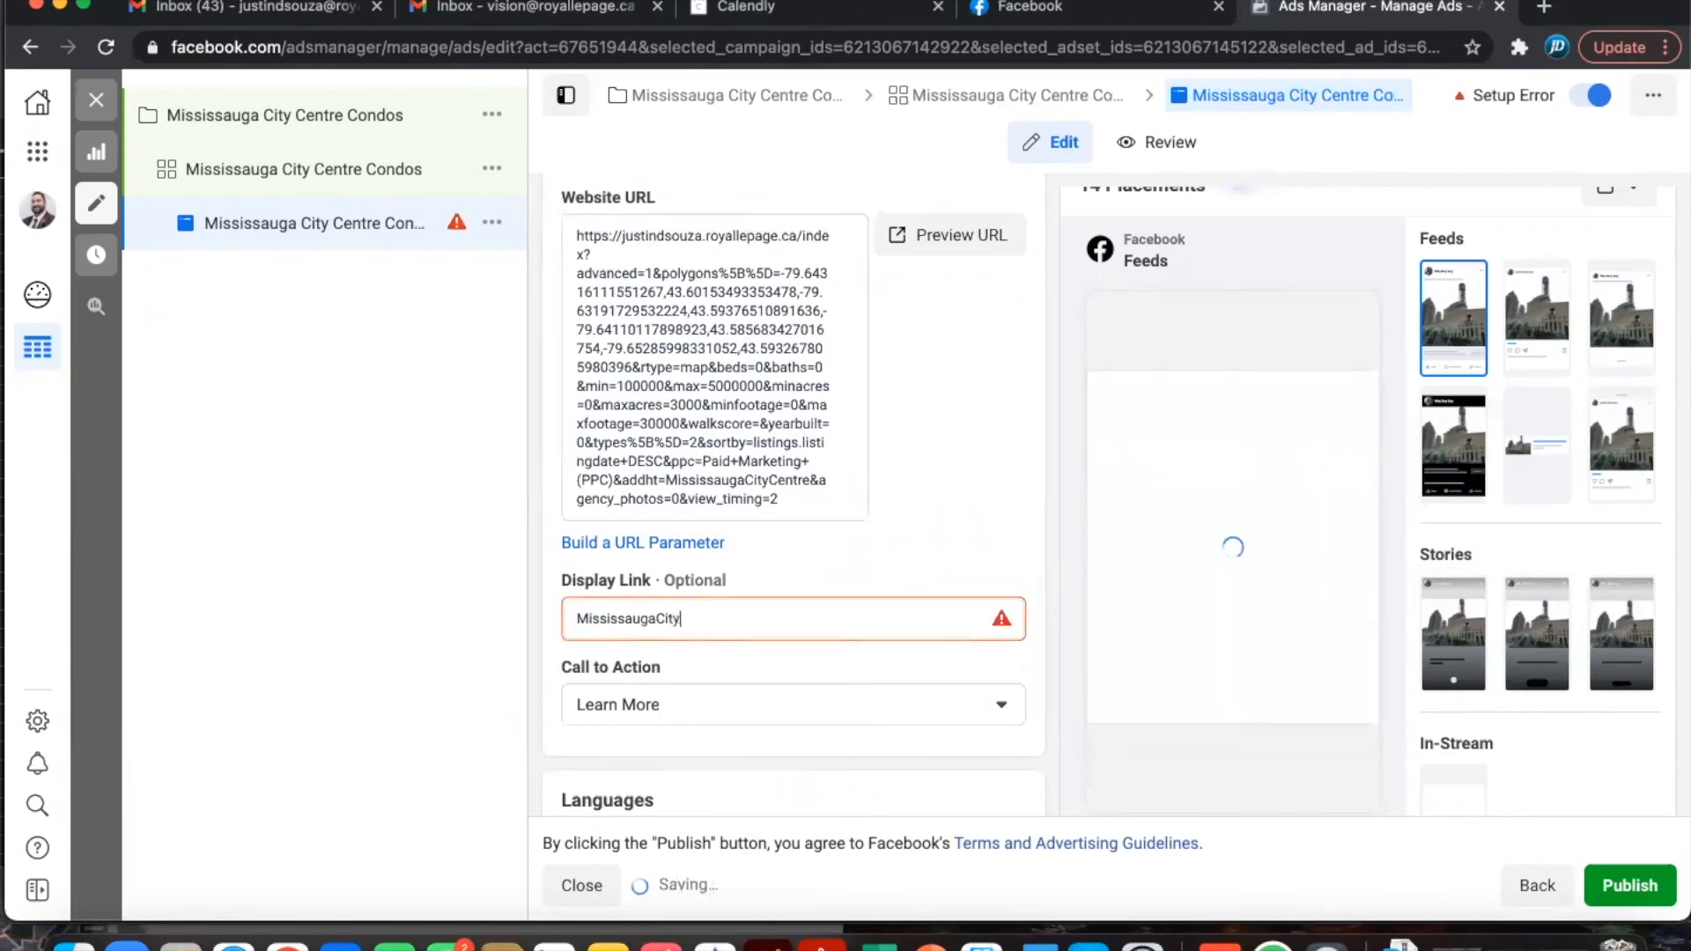
type("CentreCon")
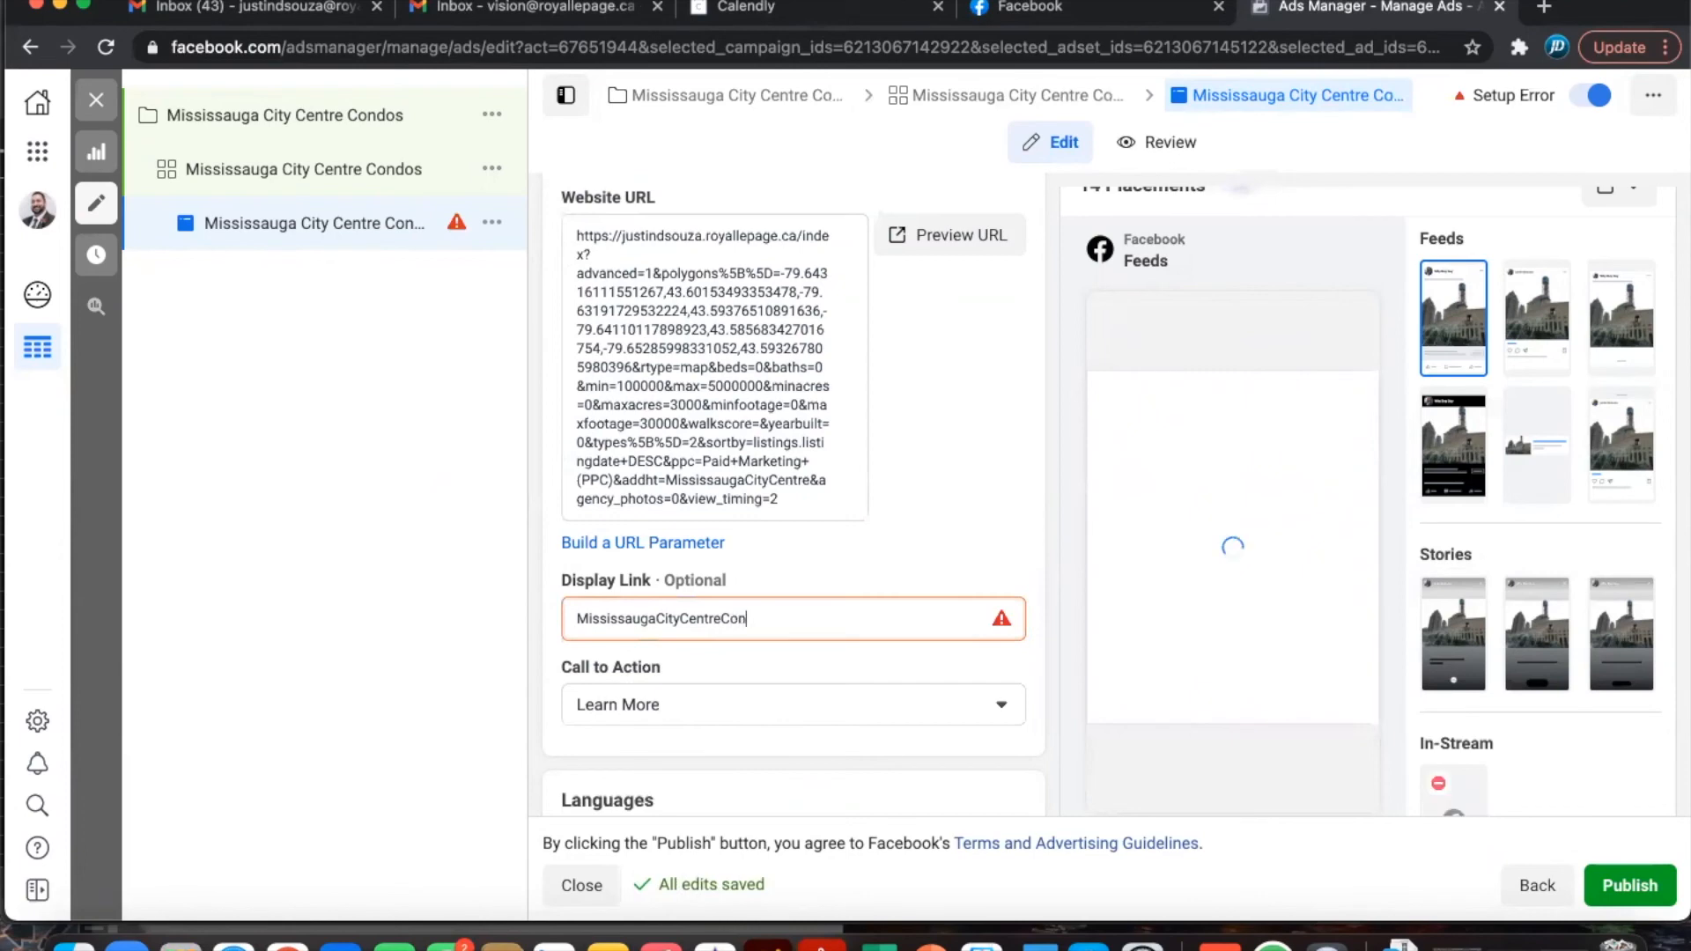
type("dos.com")
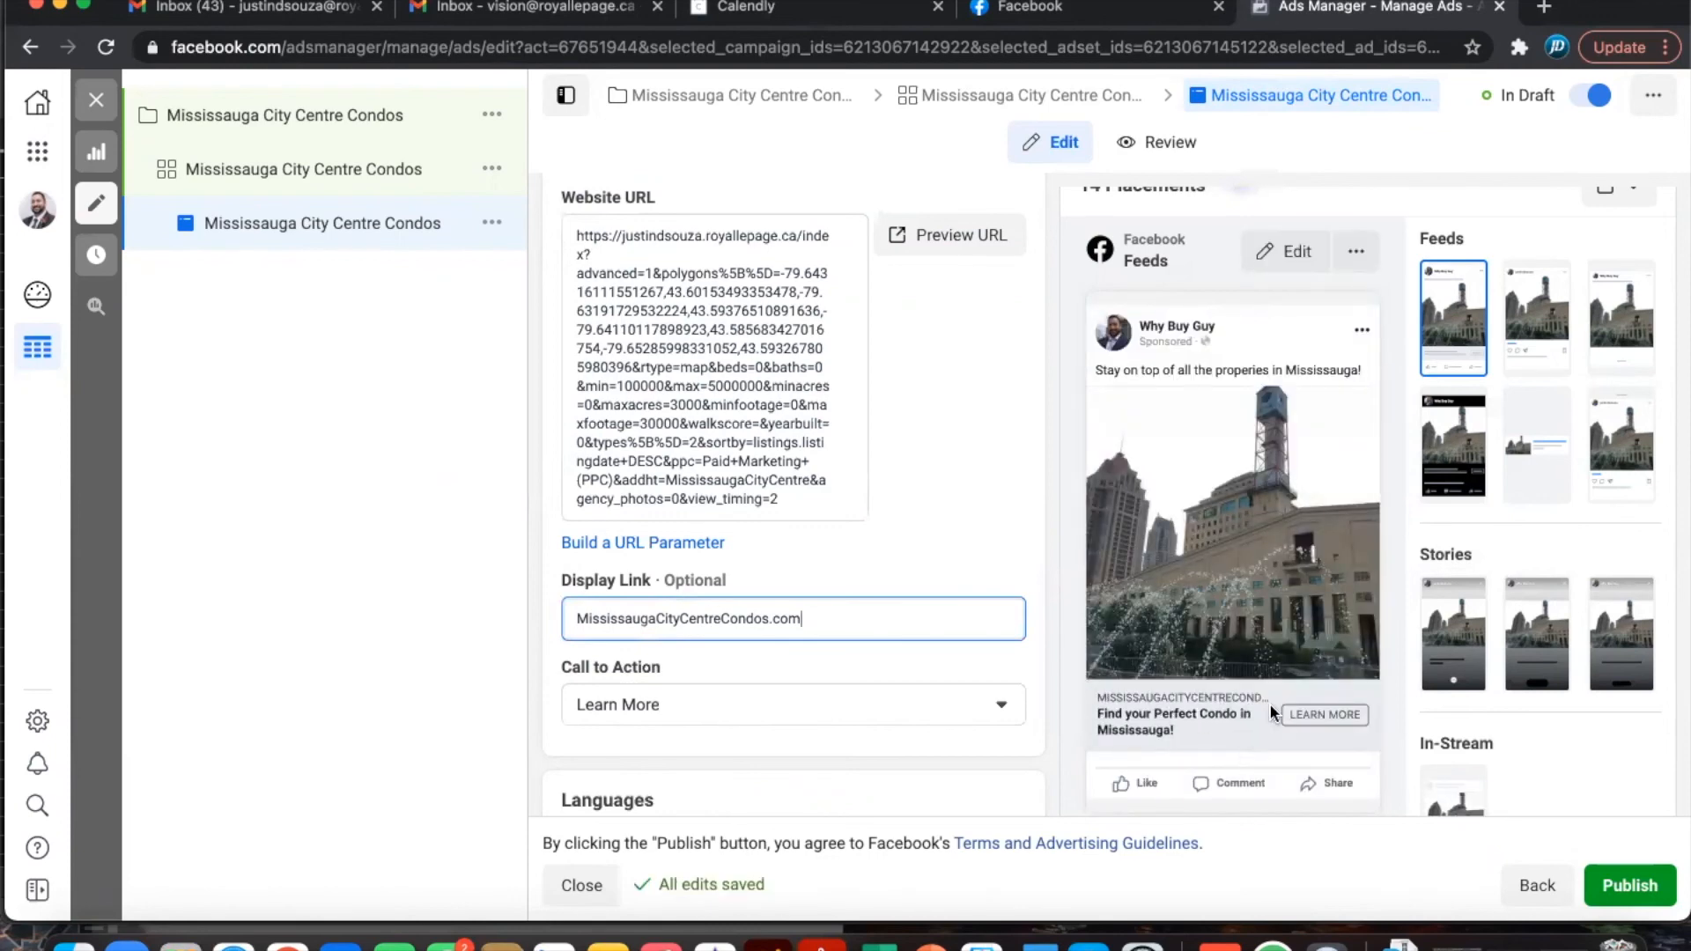
left_click(722, 618)
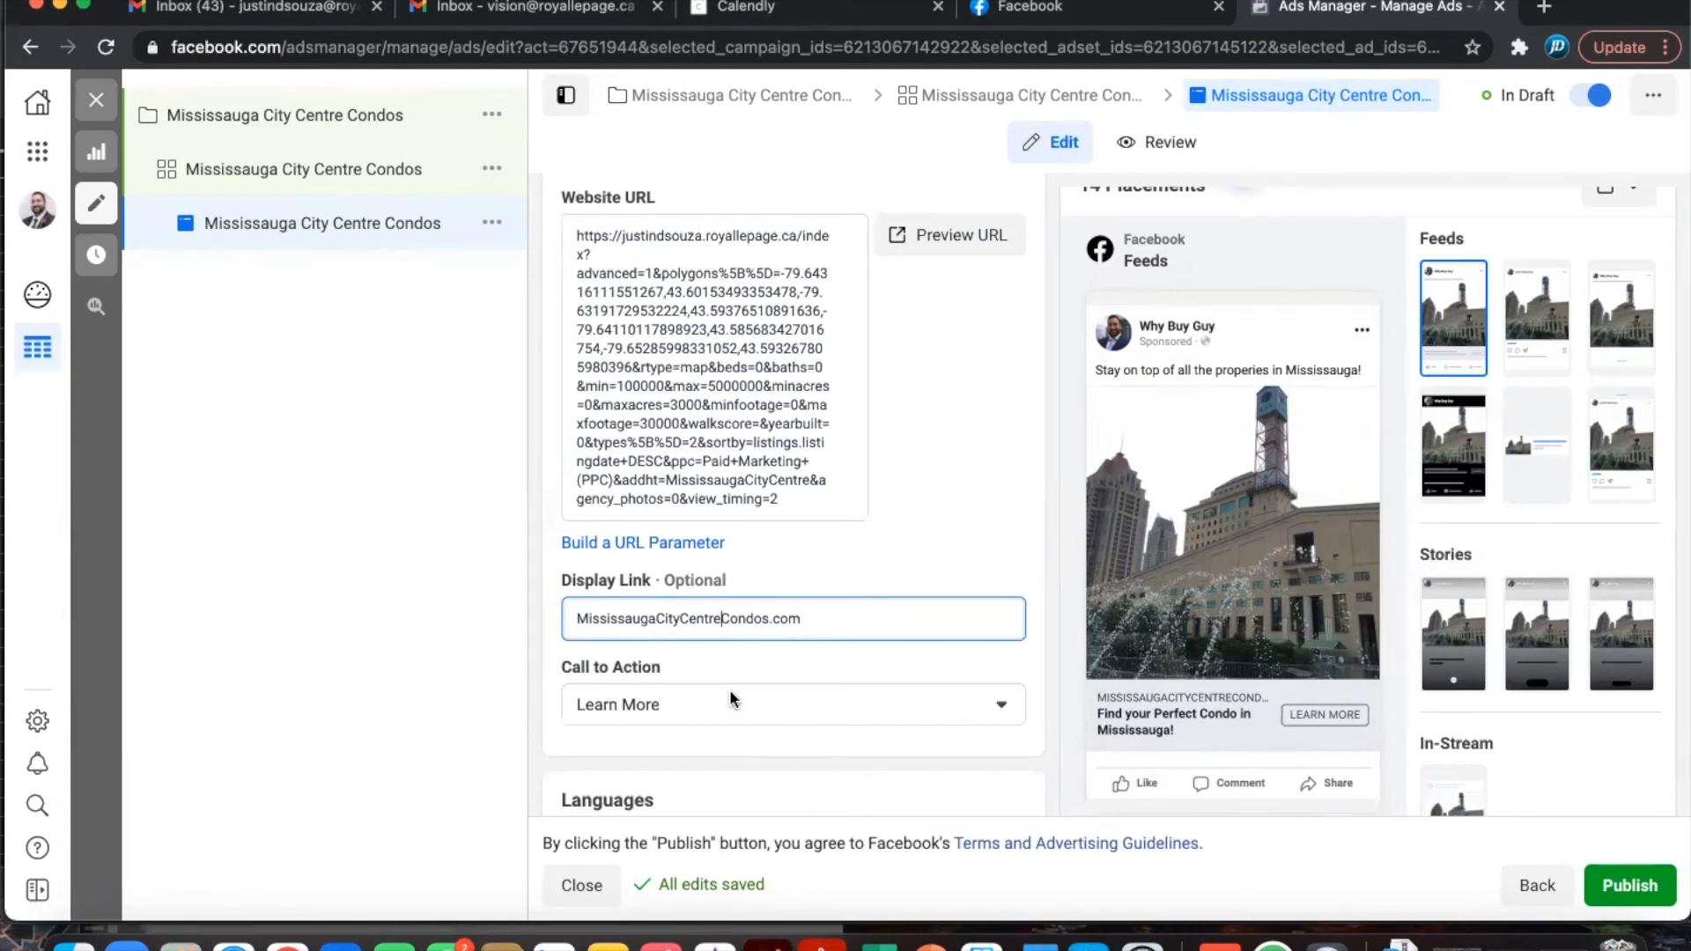
key("BackSpace")
key("BackSpace")
key("BackSpace")
key("BackSpace")
key("BackSpace")
key("BackSpace")
key("BackSpace")
key("BackSpace")
key("BackSpace")
key("BackSpace")
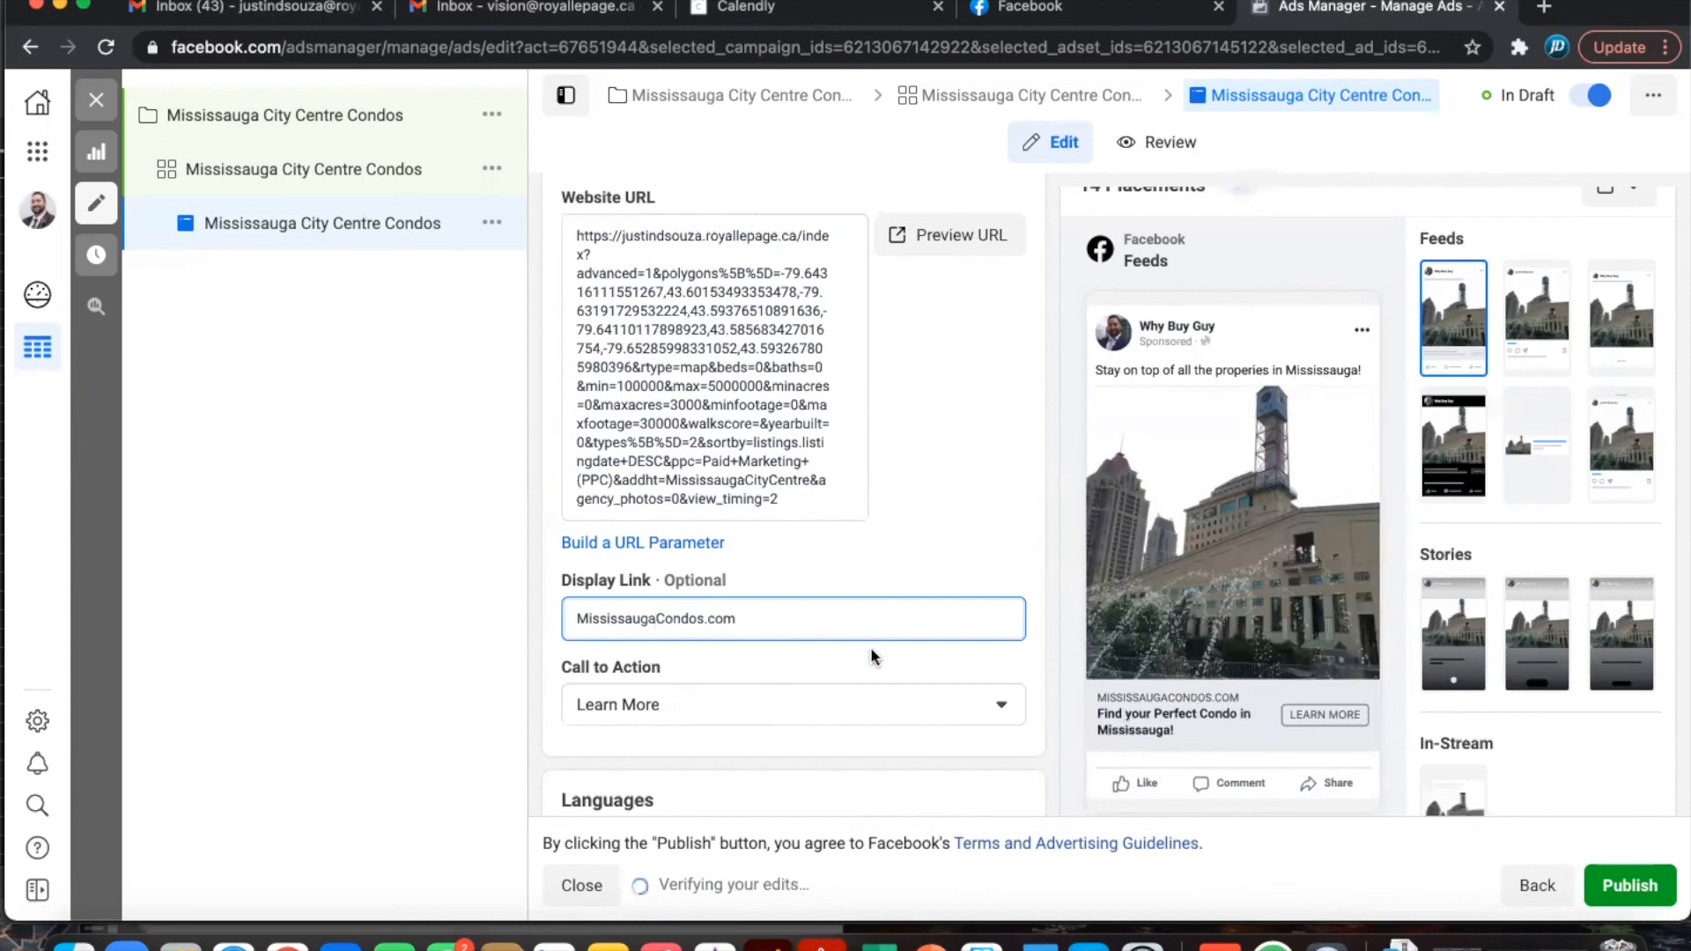
scroll(870, 646, "down", 2)
scroll(870, 647, "down", 1)
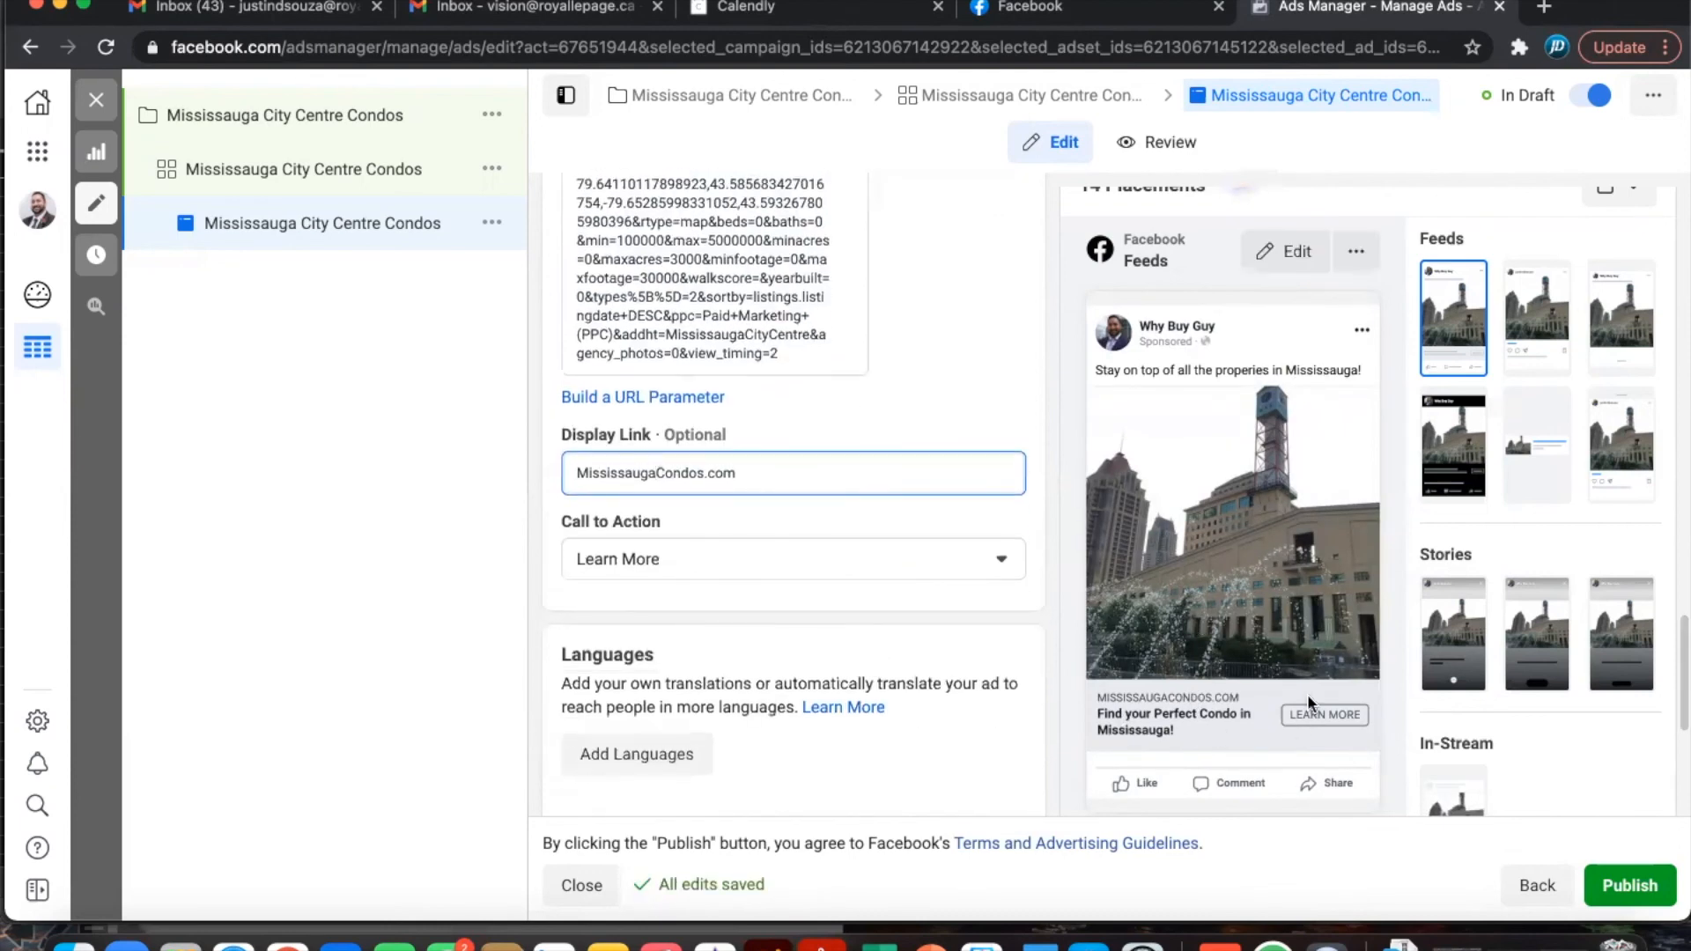
left_click(889, 563)
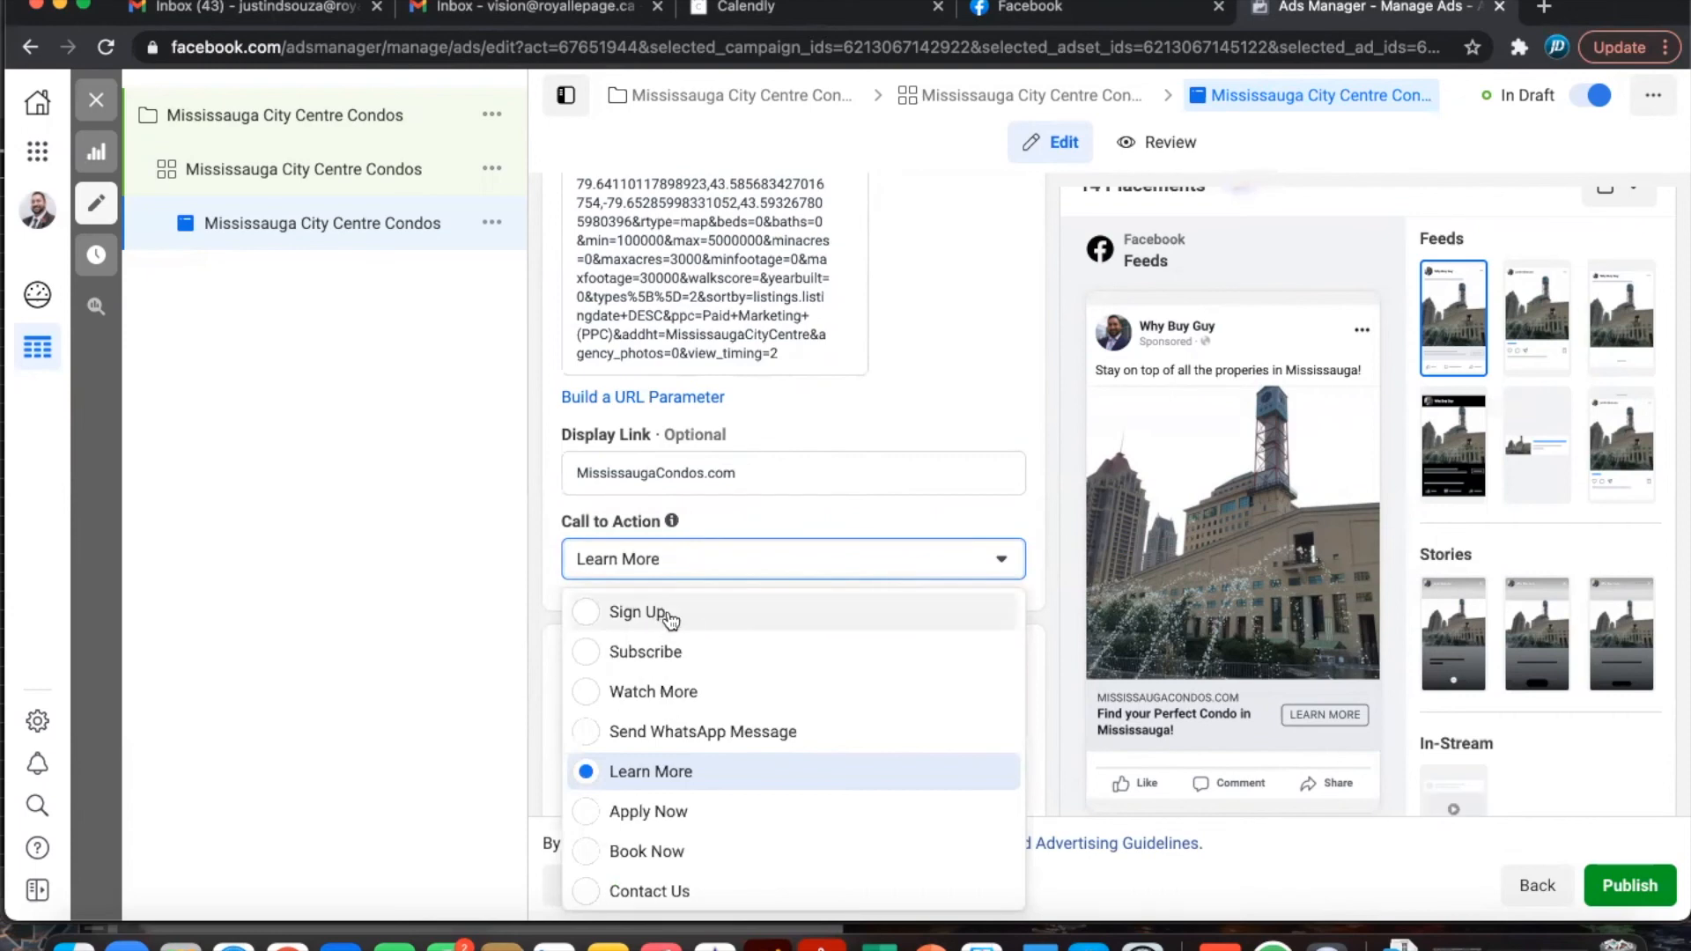
scroll(749, 708, "down", 3)
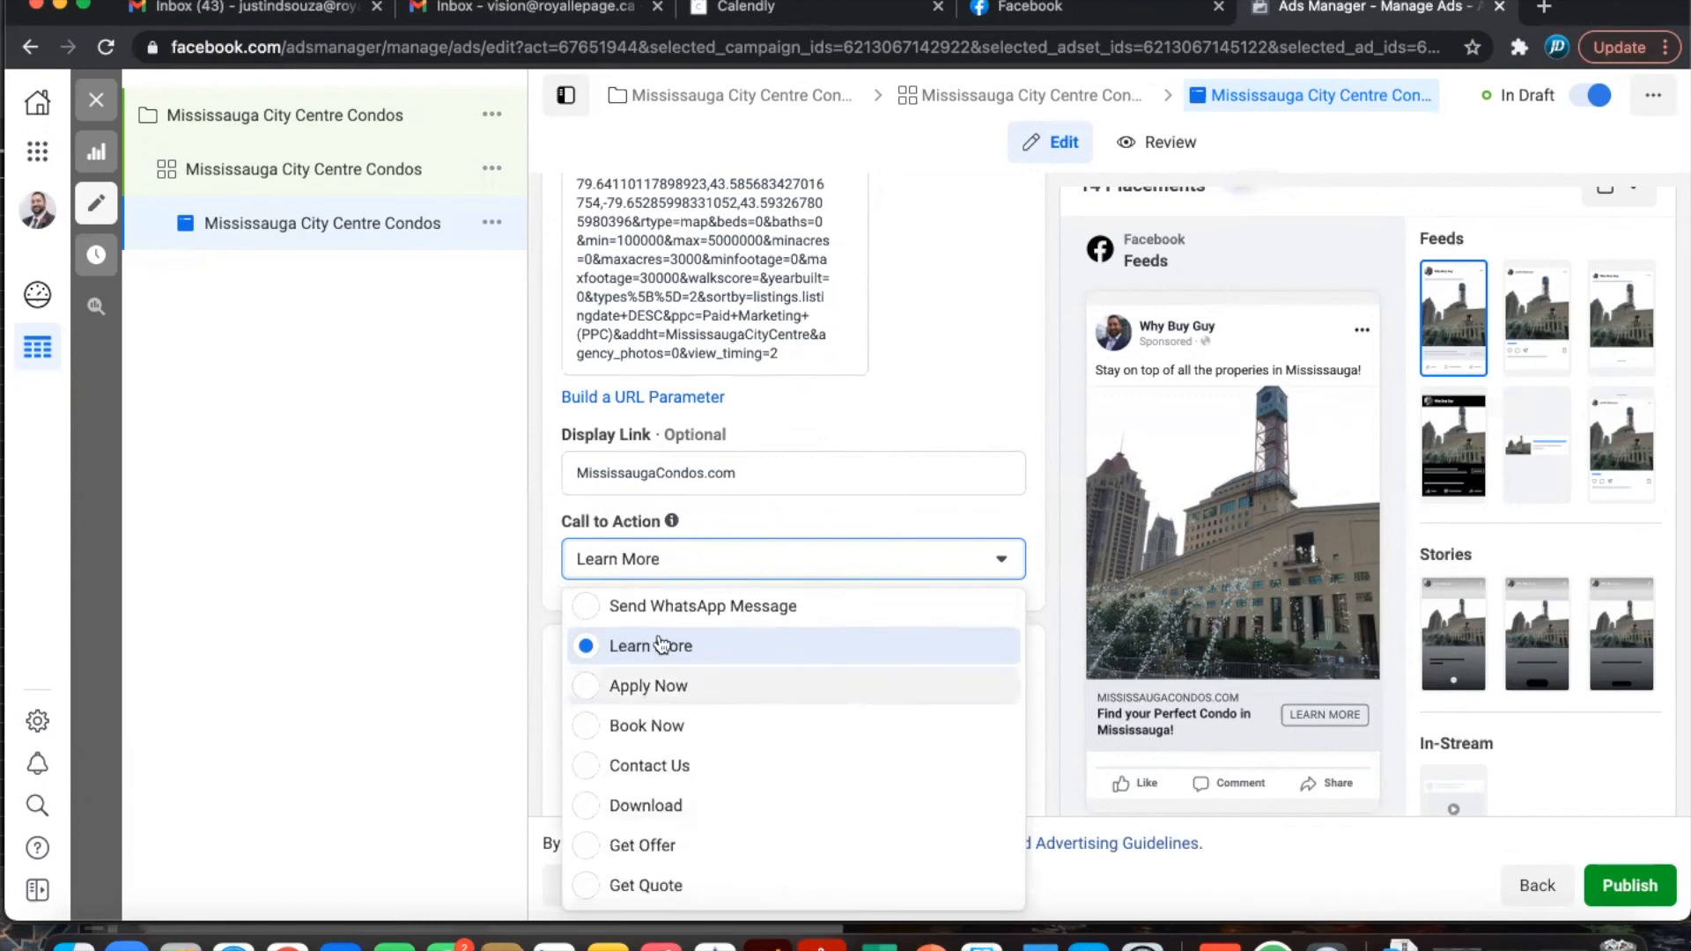
scroll(711, 709, "down", 2)
scroll(711, 709, "down", 4)
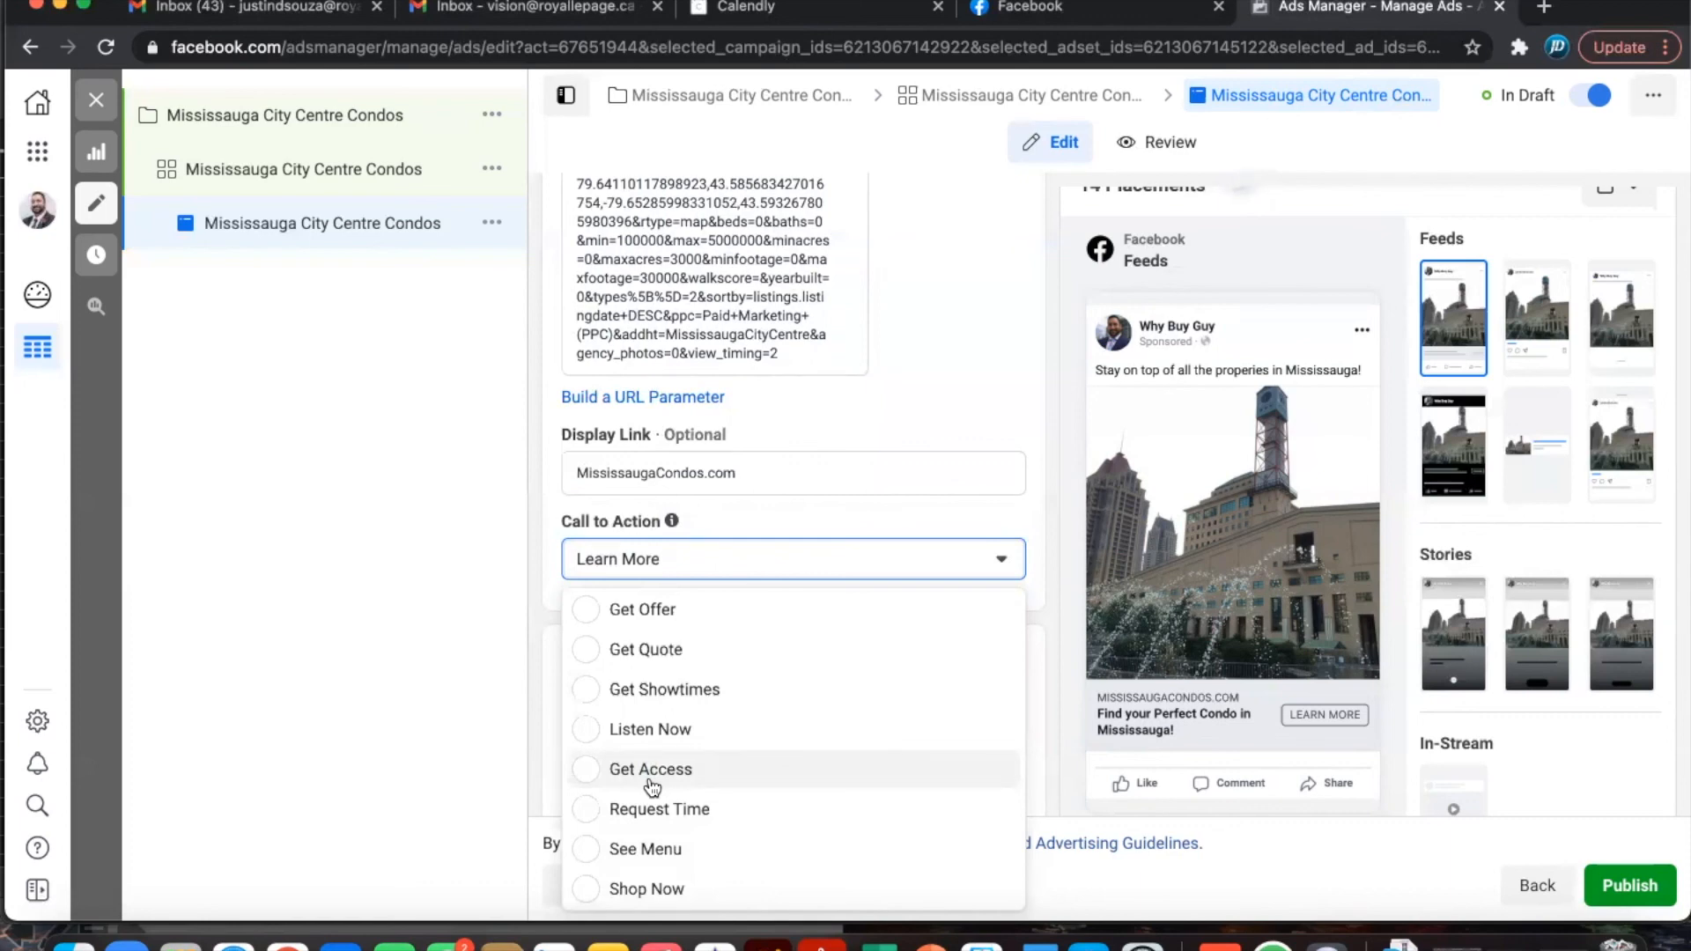
left_click(915, 512)
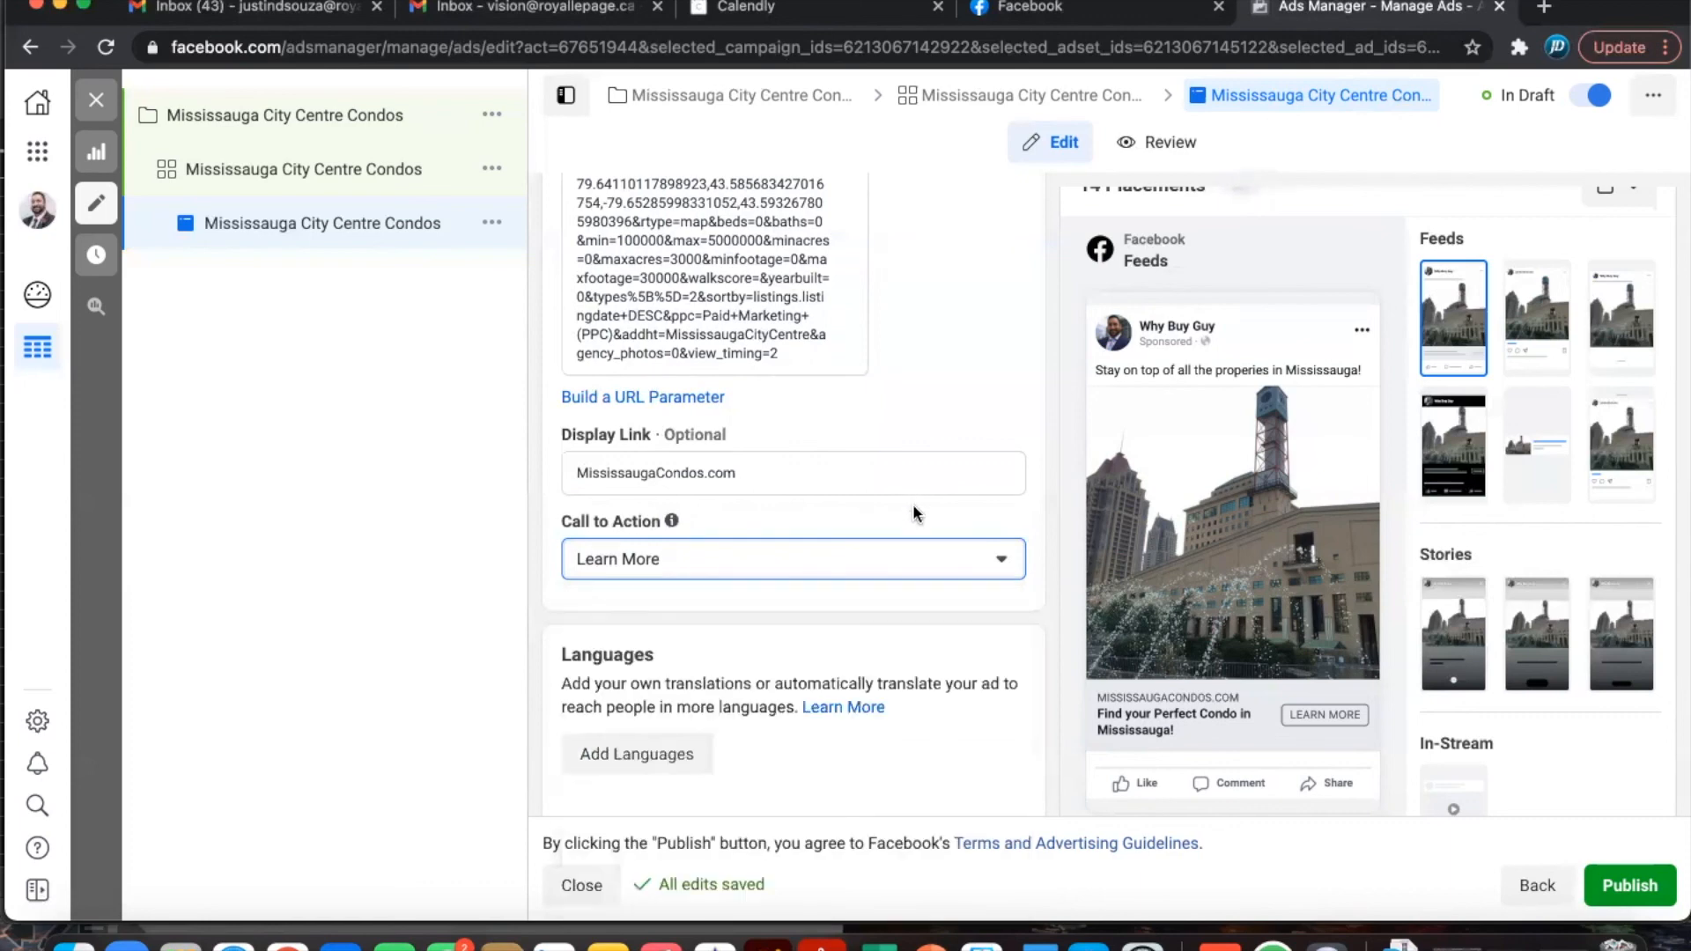
- Publish the Mississauga City Centre Condos campaign, ad set and ad from the bottom of the form
scroll(907, 706, "down", 5)
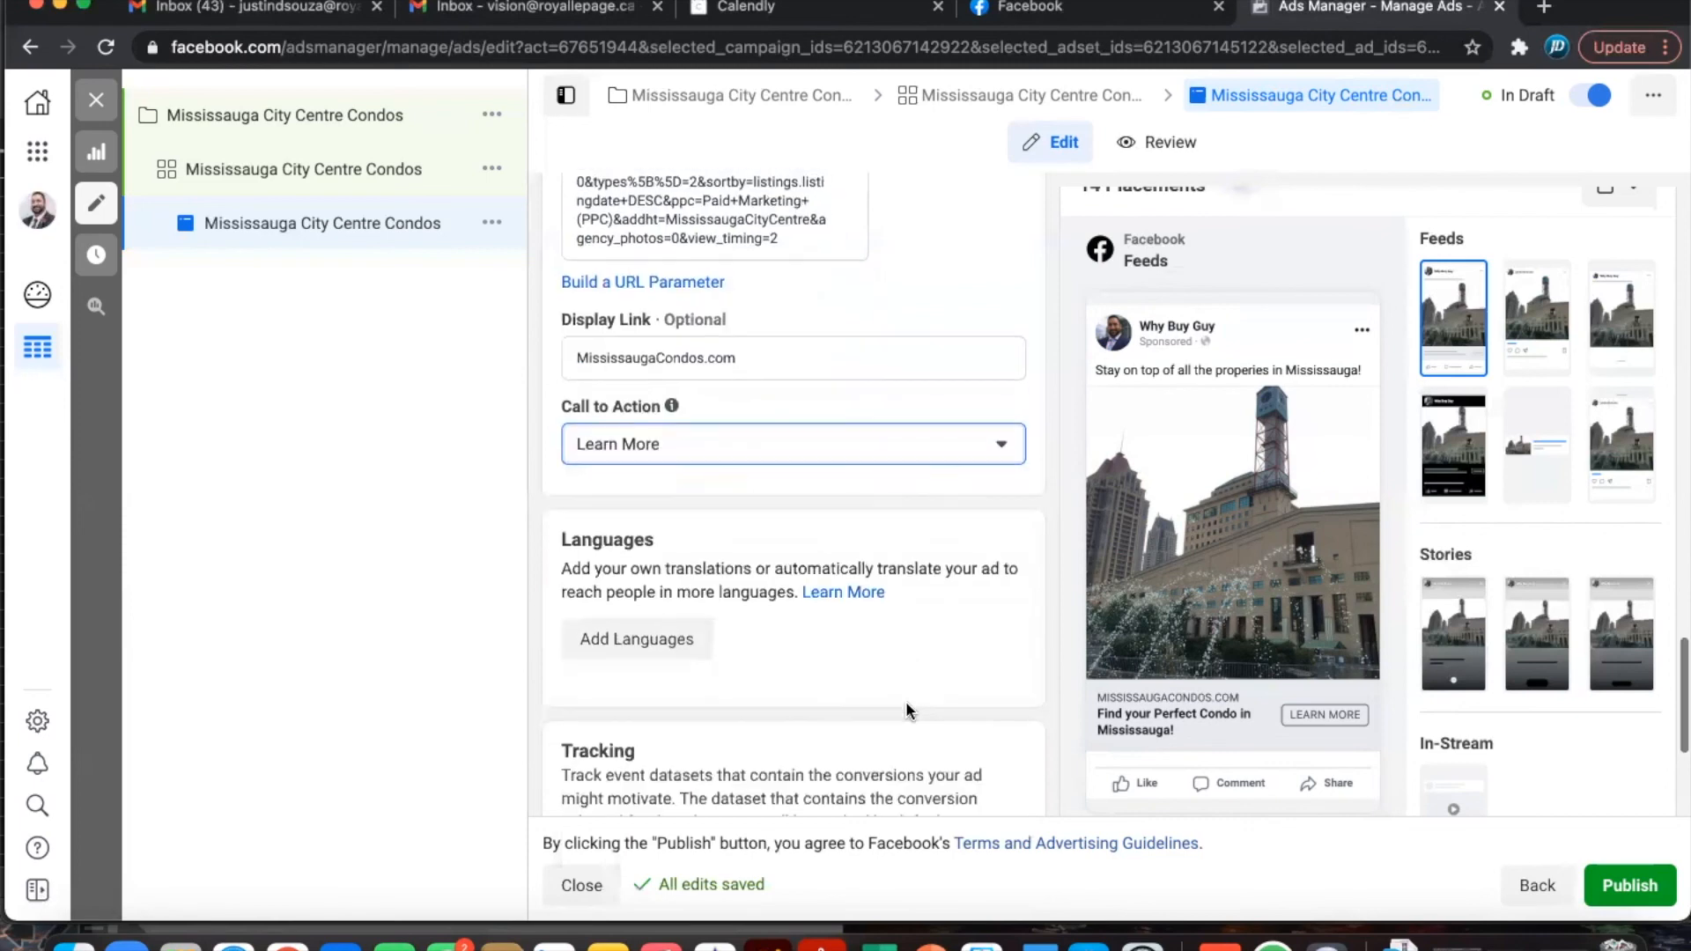
scroll(907, 705, "down", 2)
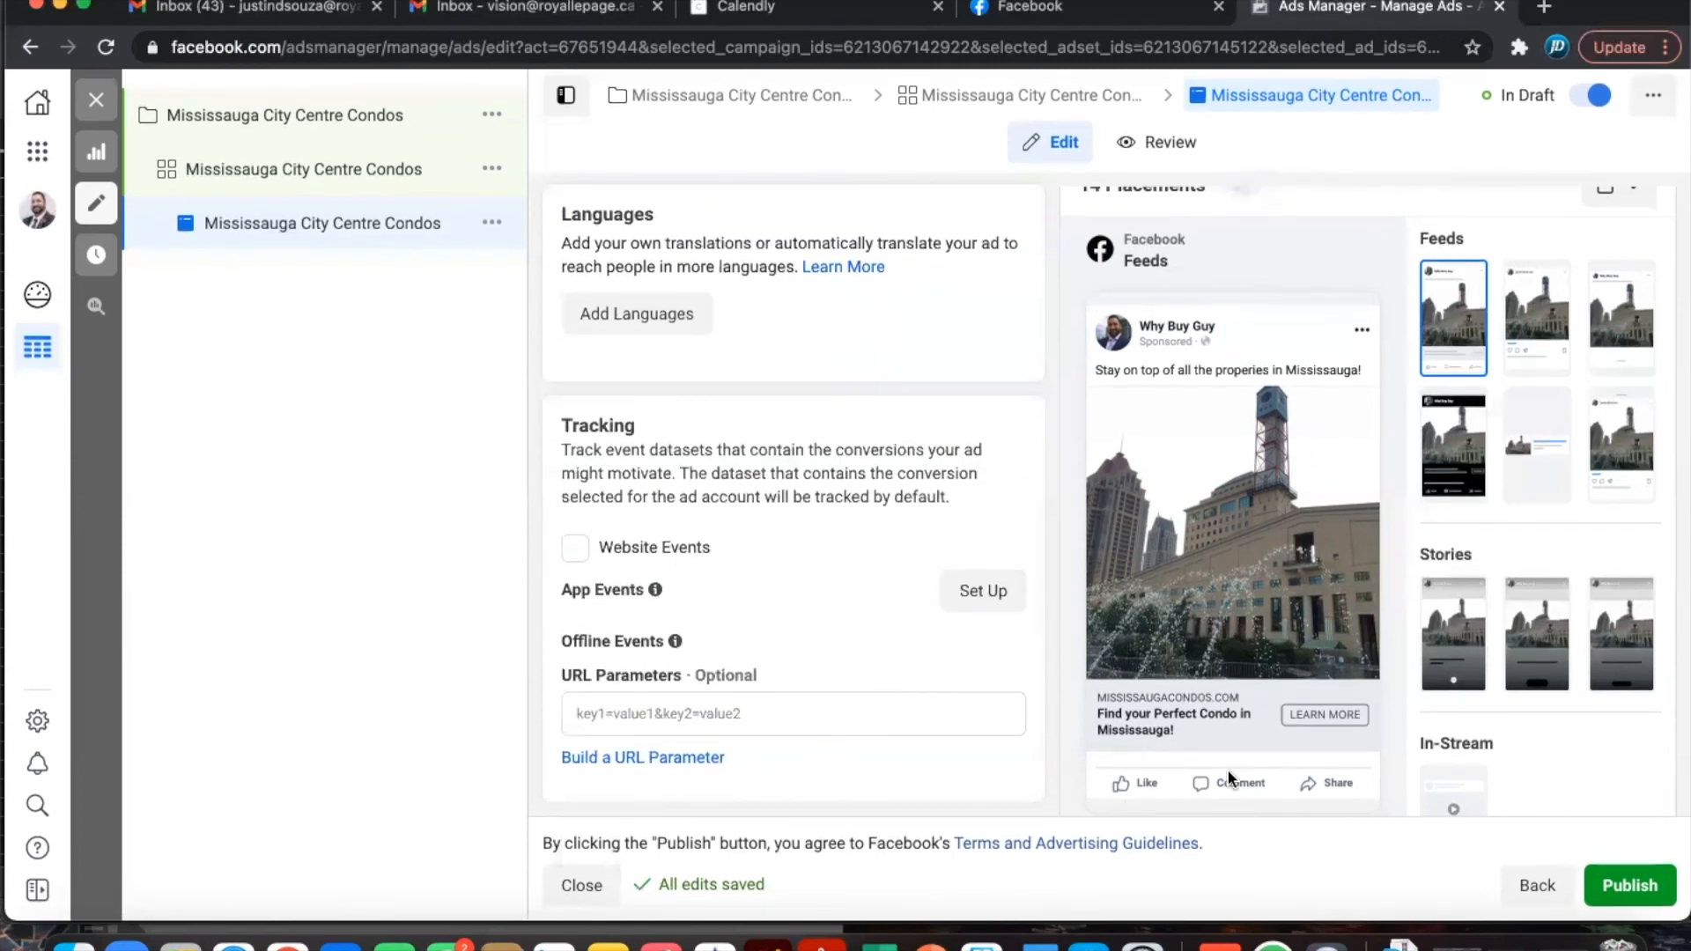
mouse_move(1275, 796)
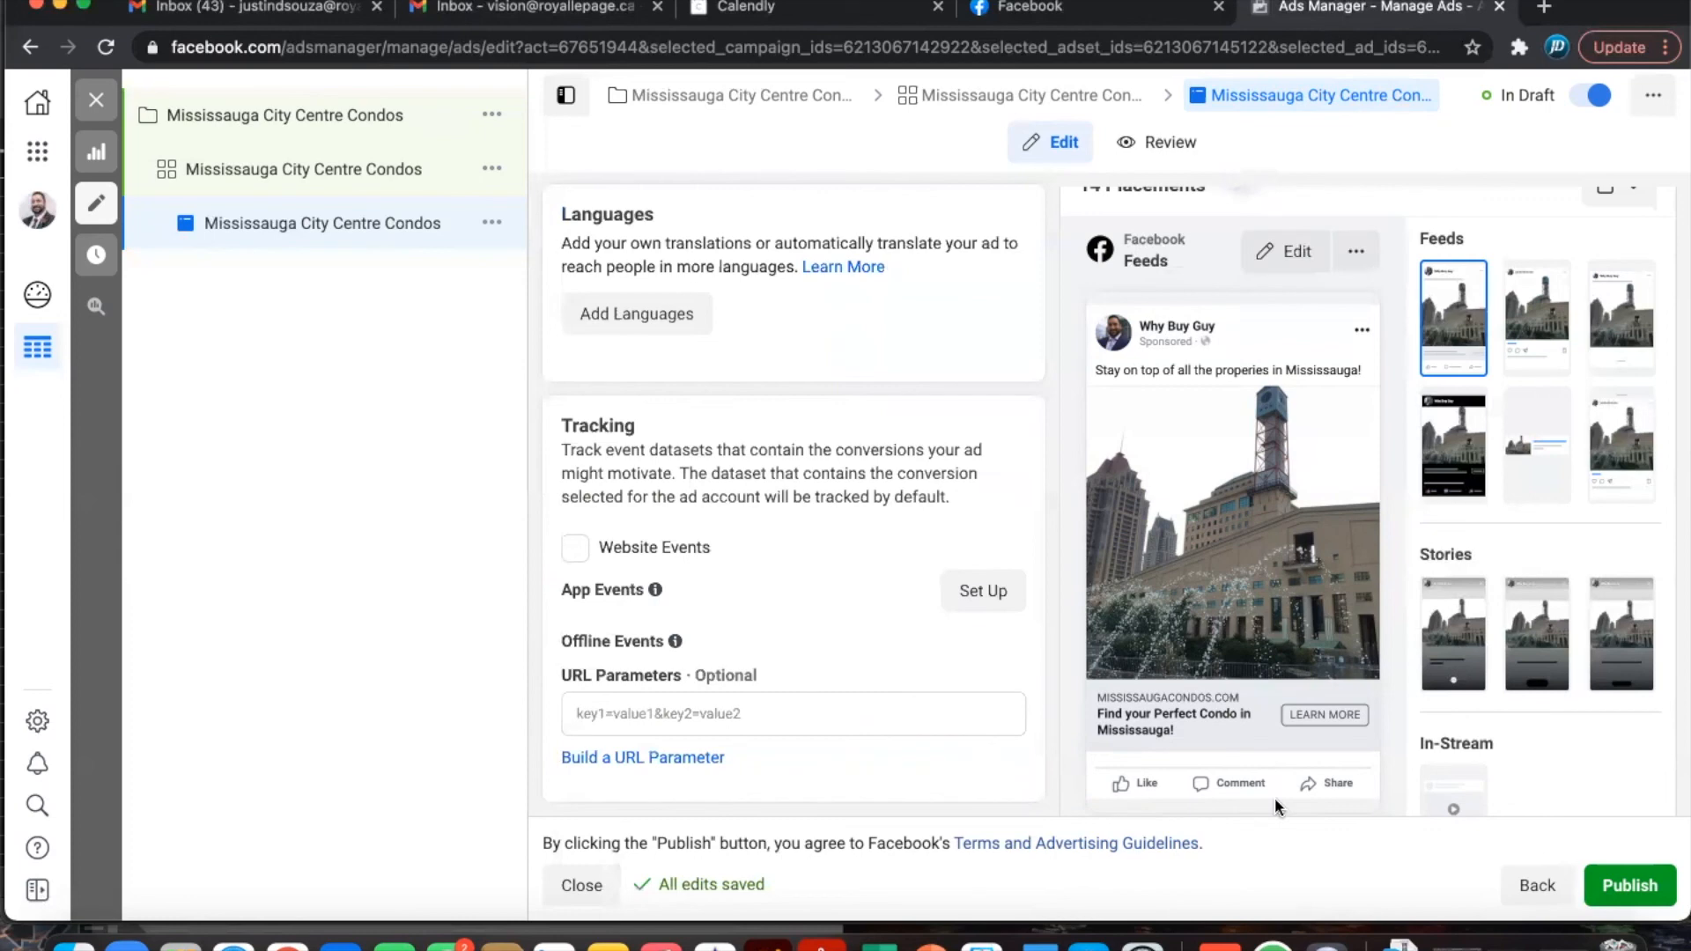
left_click(1642, 895)
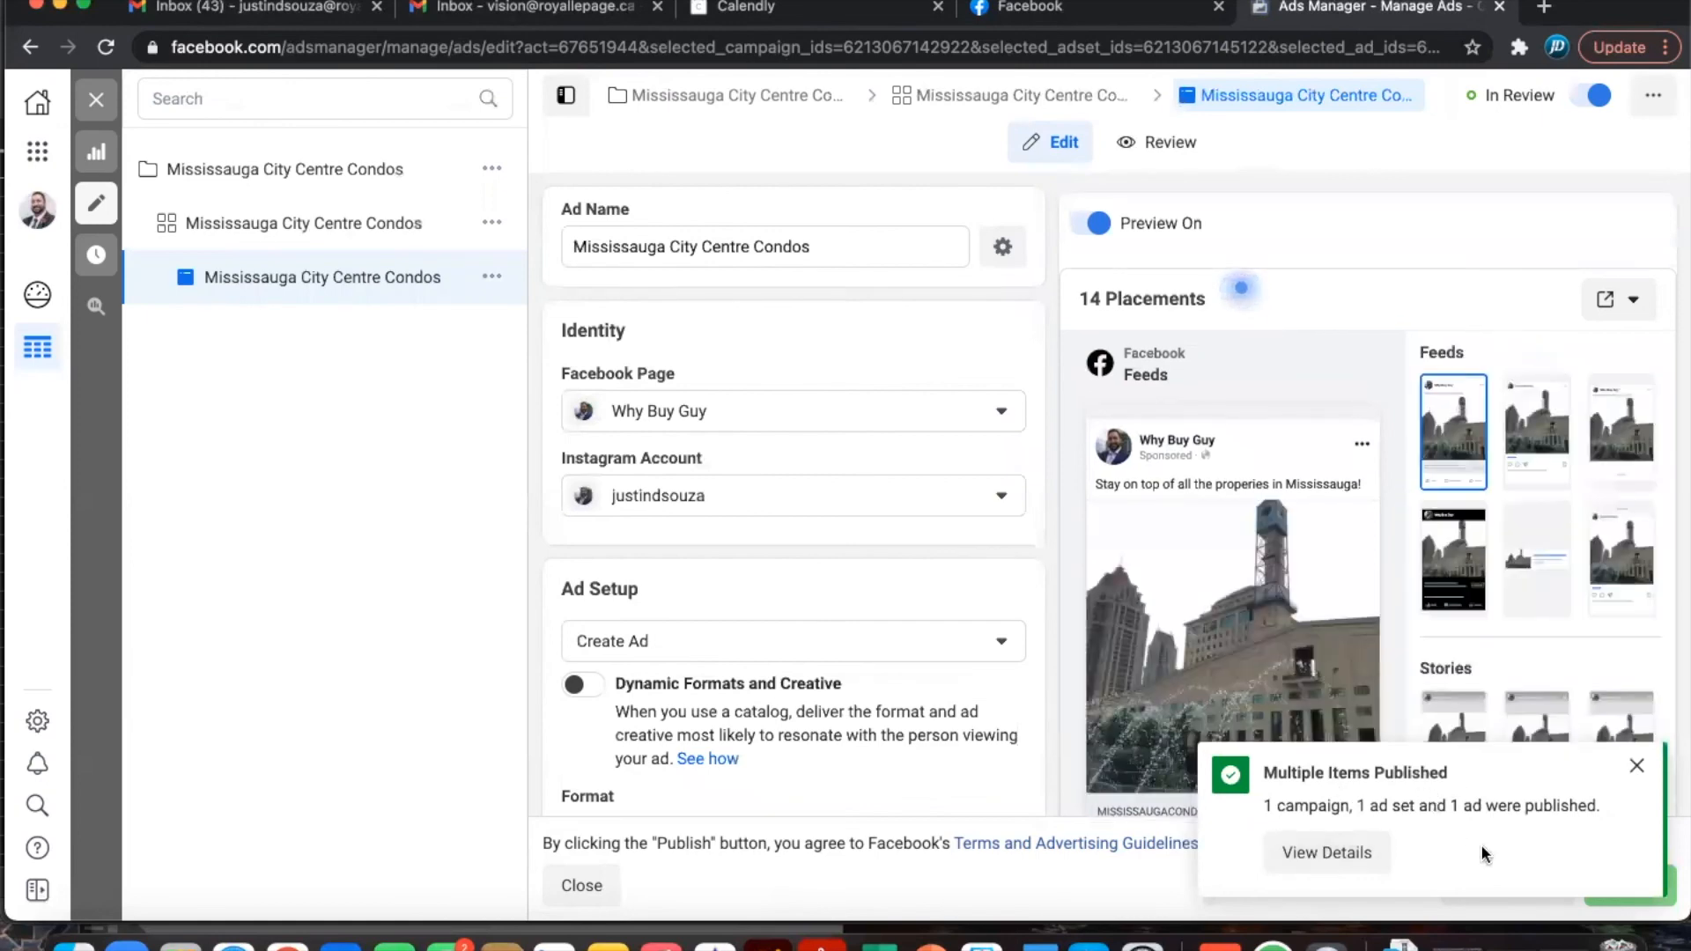
- Close the ad editor to return to the ads list
left_click(93, 100)
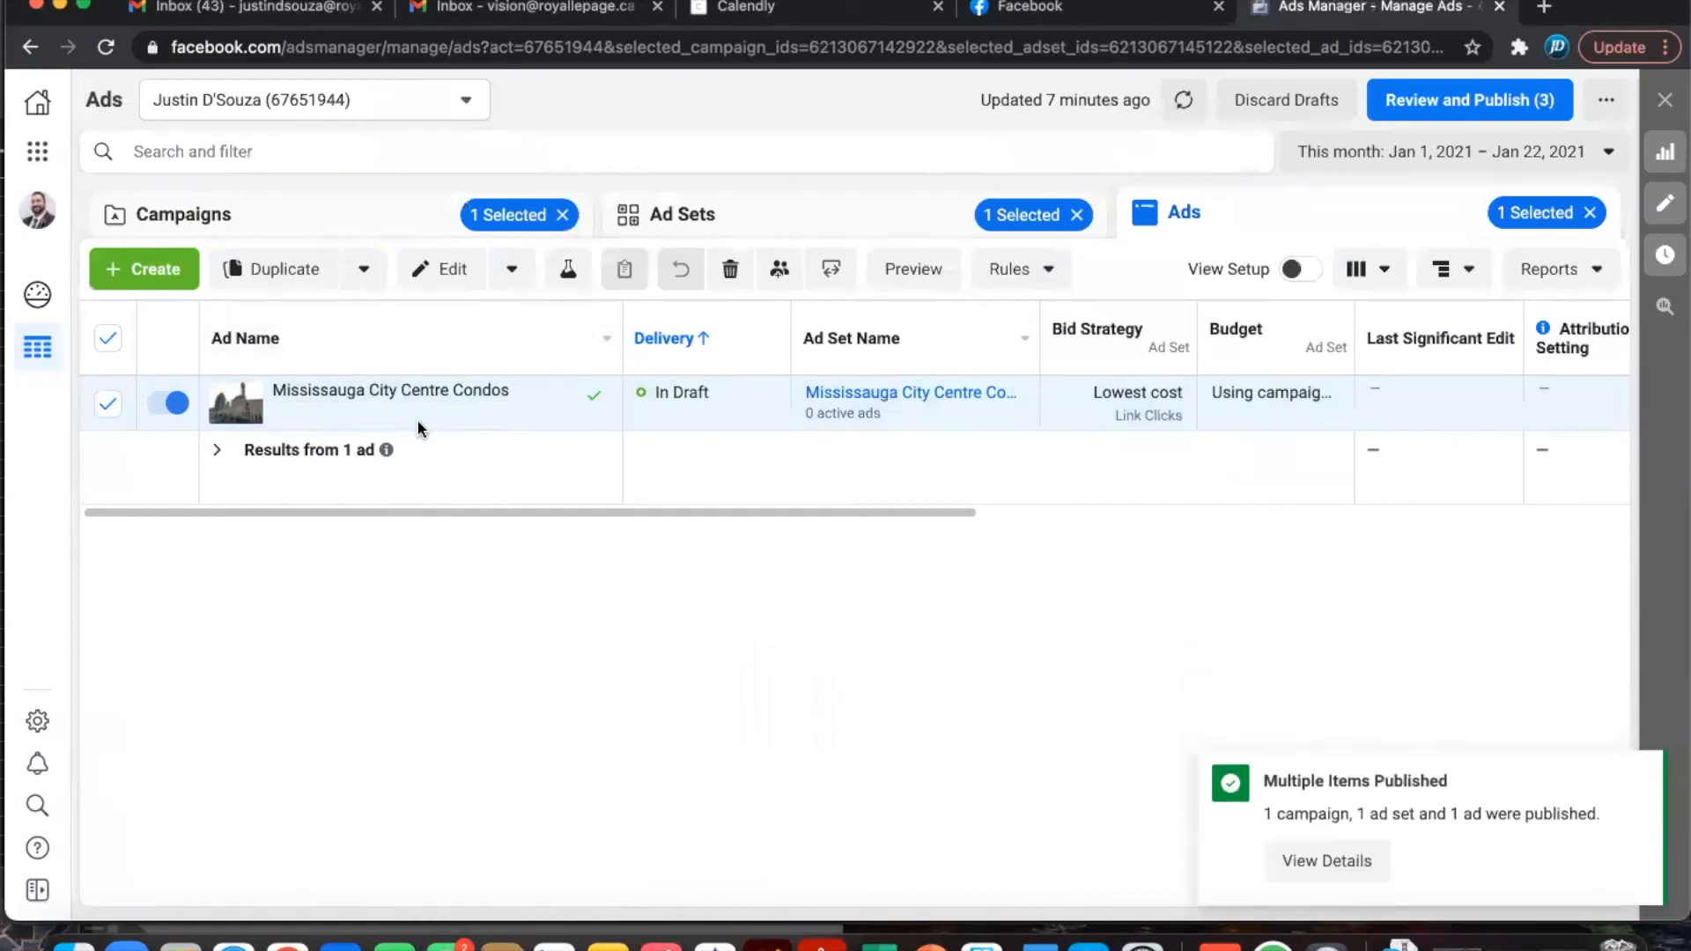